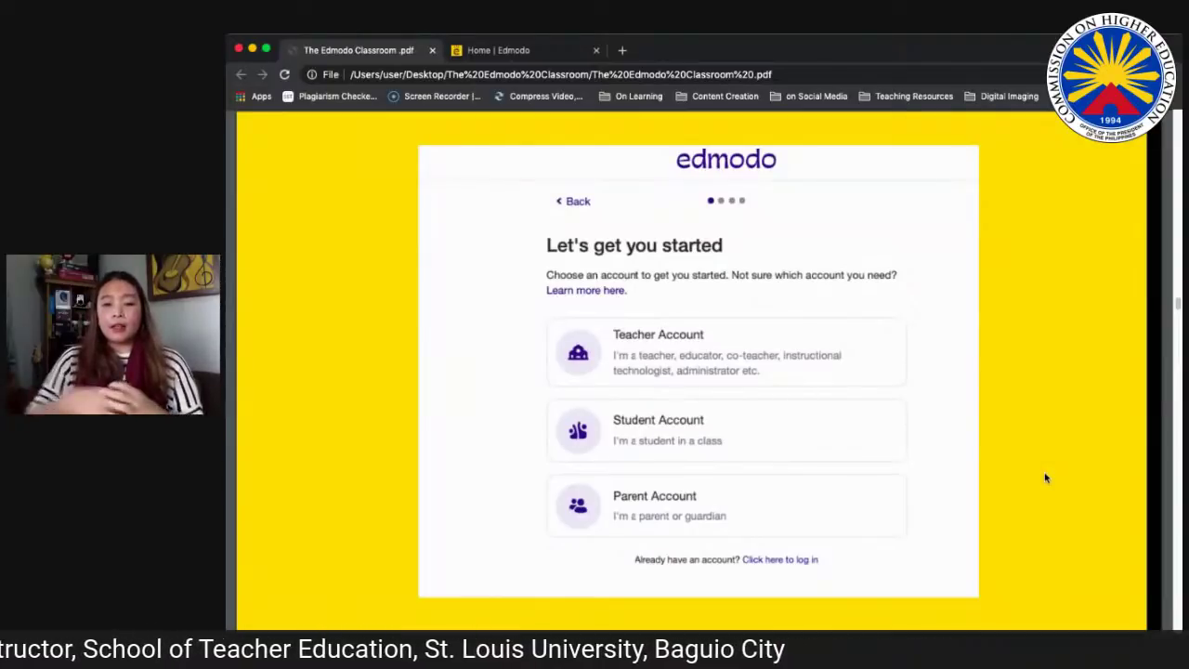
Step: Advance the presentation to the How to Create a Class slide and switch to the Edmodo home page
key(Right)
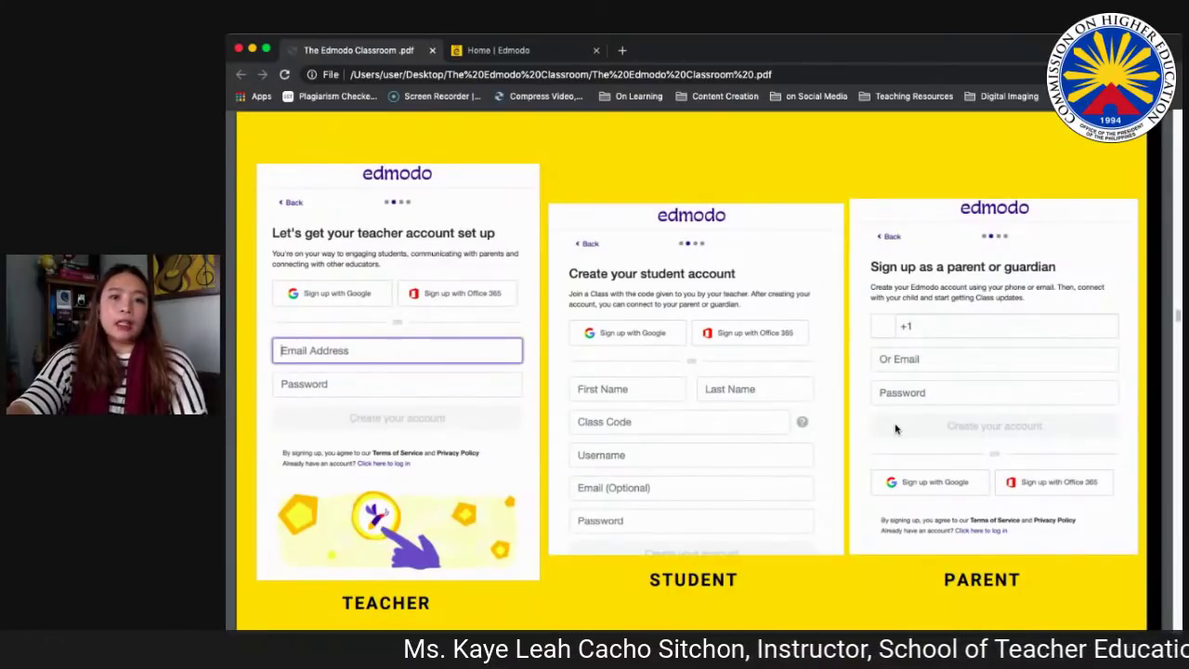
key(Right)
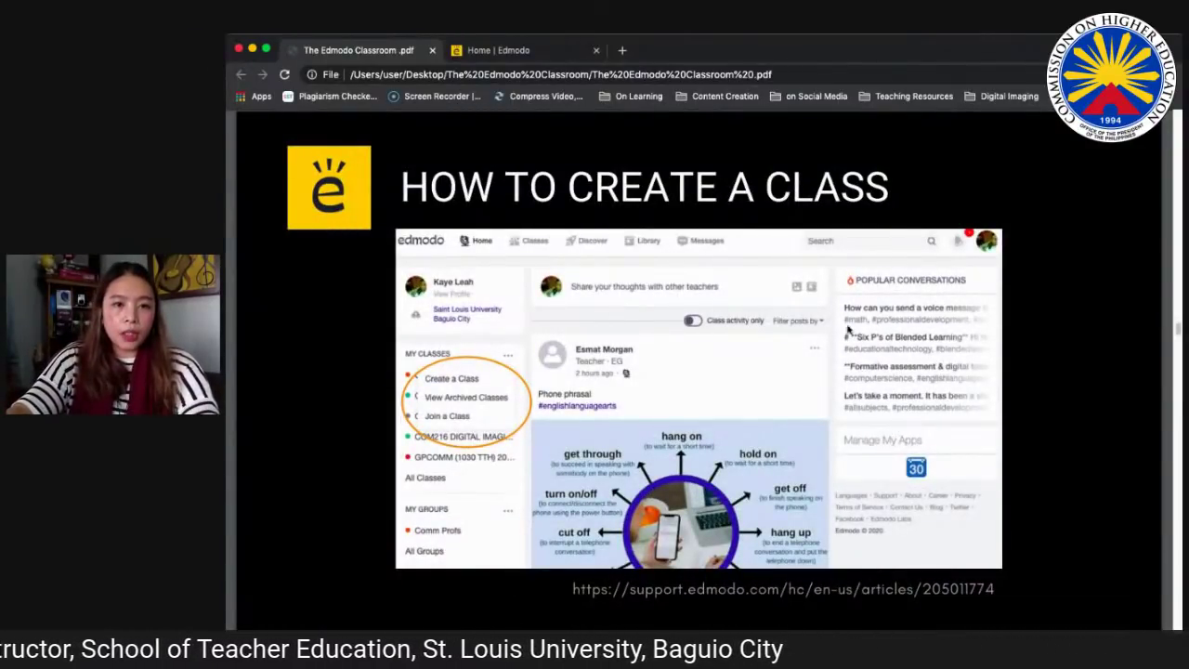
click(562, 56)
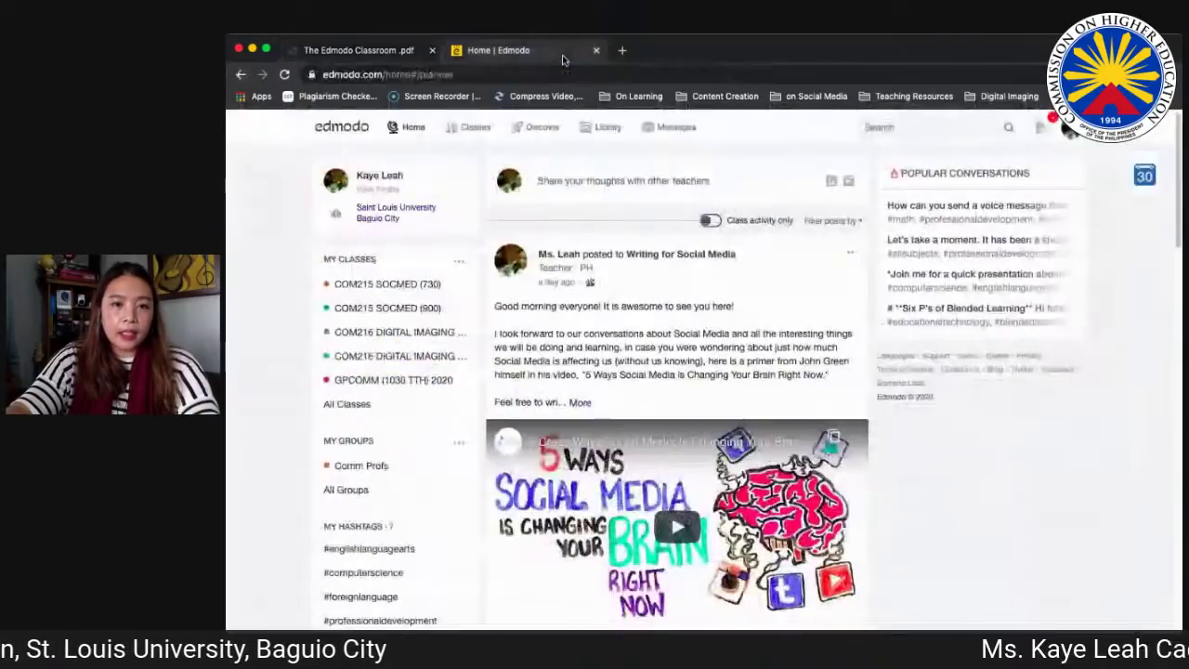
Step: Start creating a new class and name it English 101
click(455, 265)
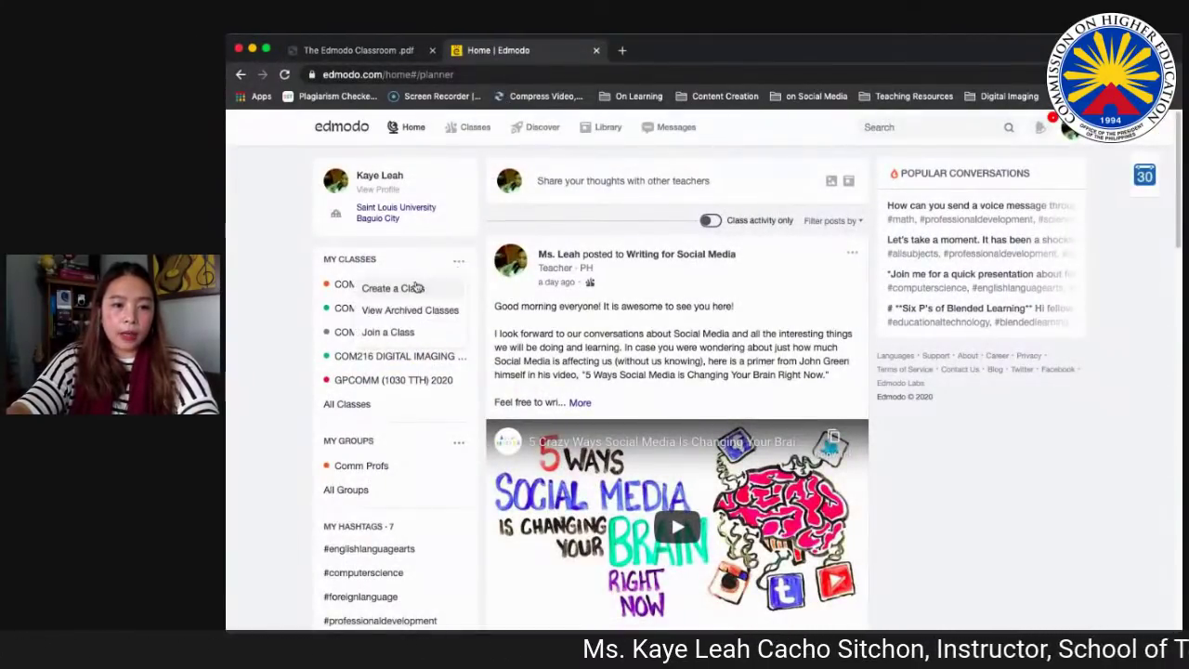
click(415, 290)
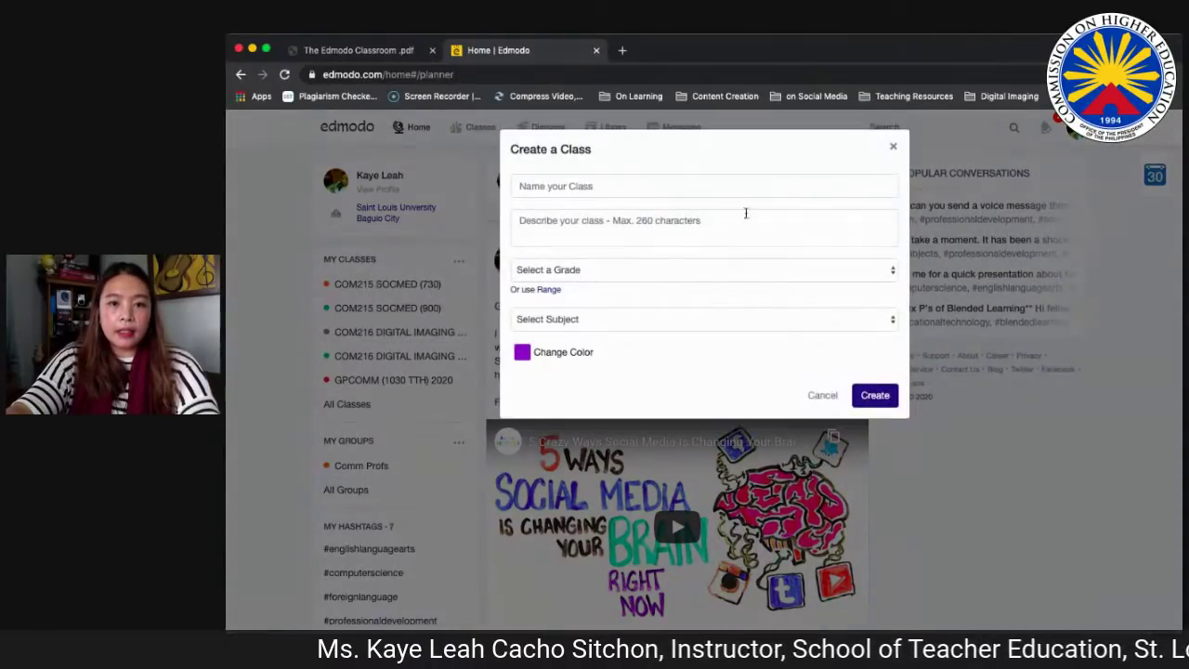
click(759, 186)
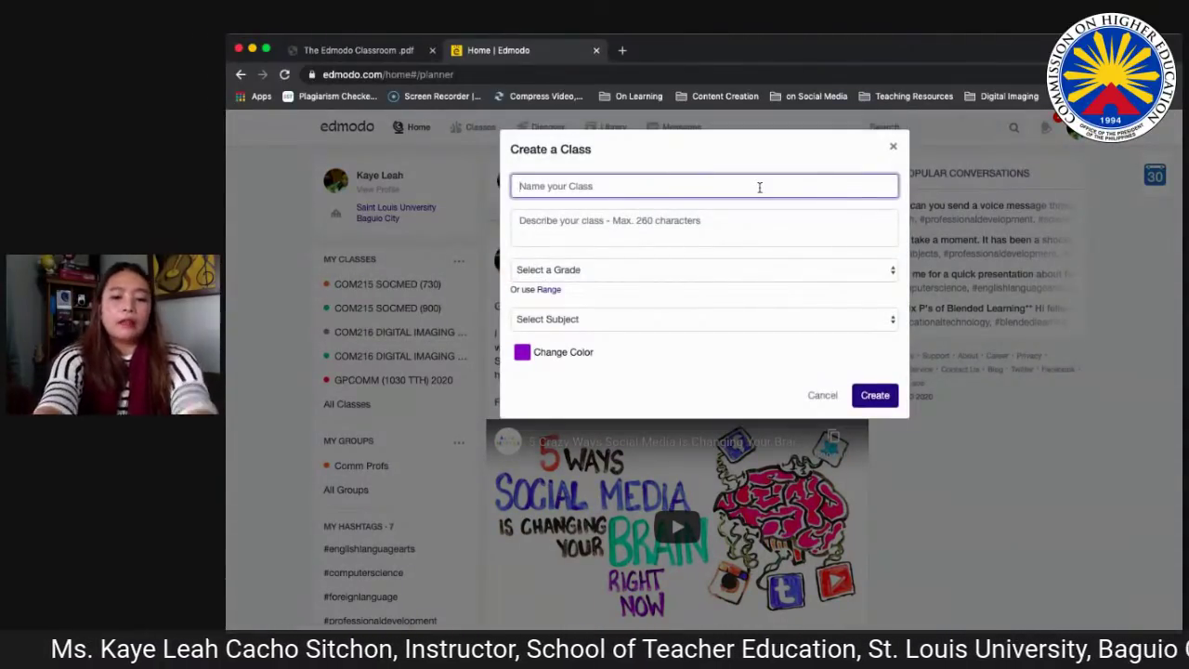
text(English 1)
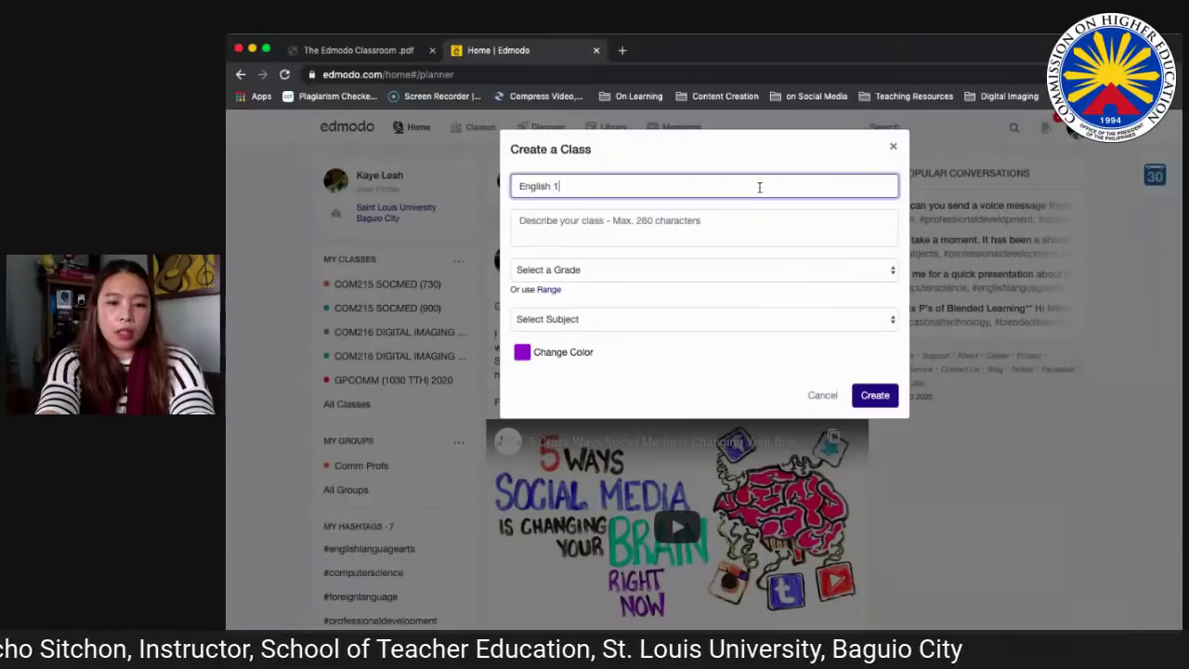
text(01)
Step: Enter Grammar and Composition as the description of the new class
click(761, 221)
text(E)
text(rammar for )
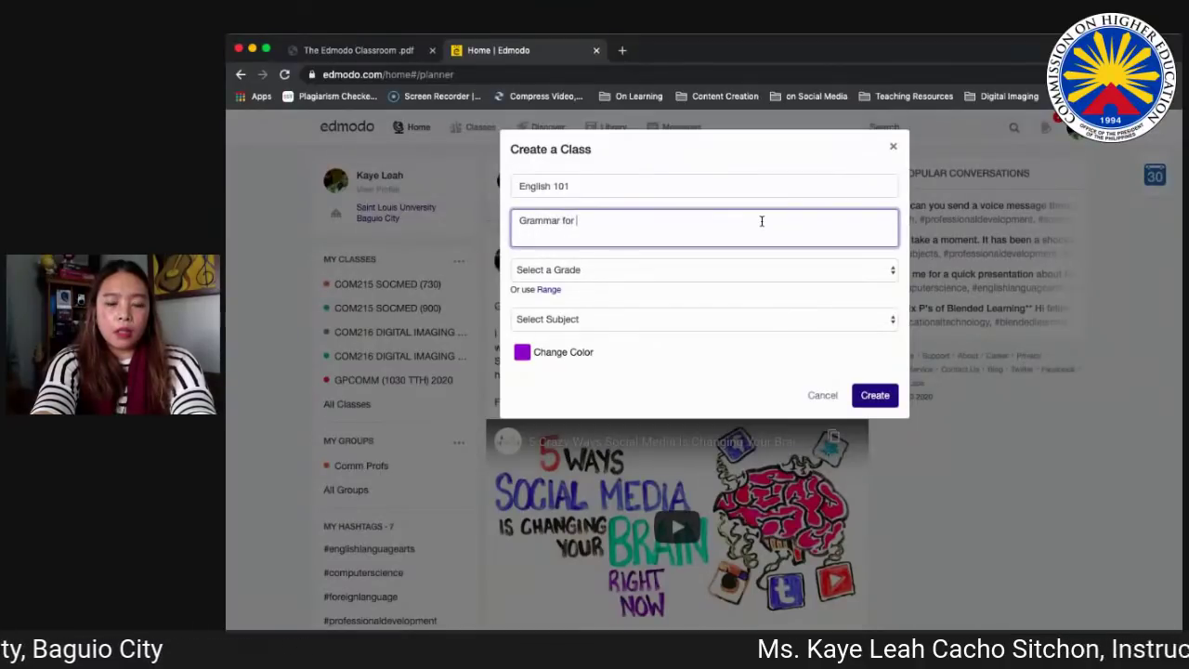
text(Grades)
key(BackSpace)
key(BackSpace)
text(7)
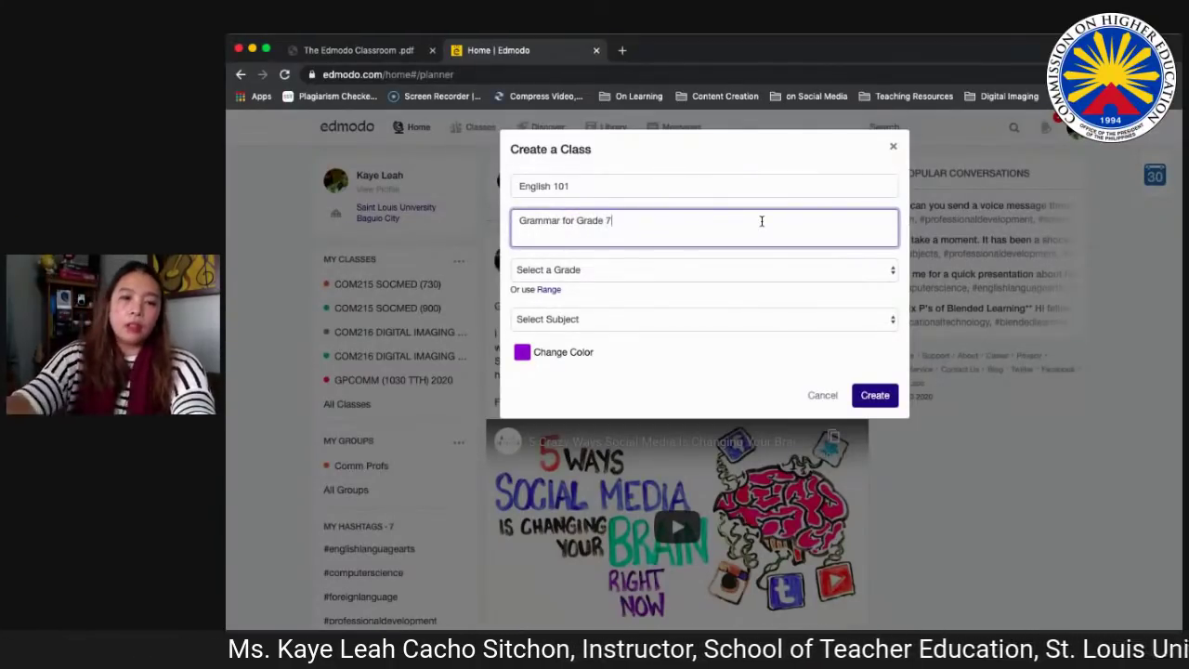
key(BackSpace)
key(BackSpace)
key(BackSpace)
key(BackSpace)
key(BackSpace)
key(BackSpace)
key(BackSpace)
key(BackSpace)
key(BackSpace)
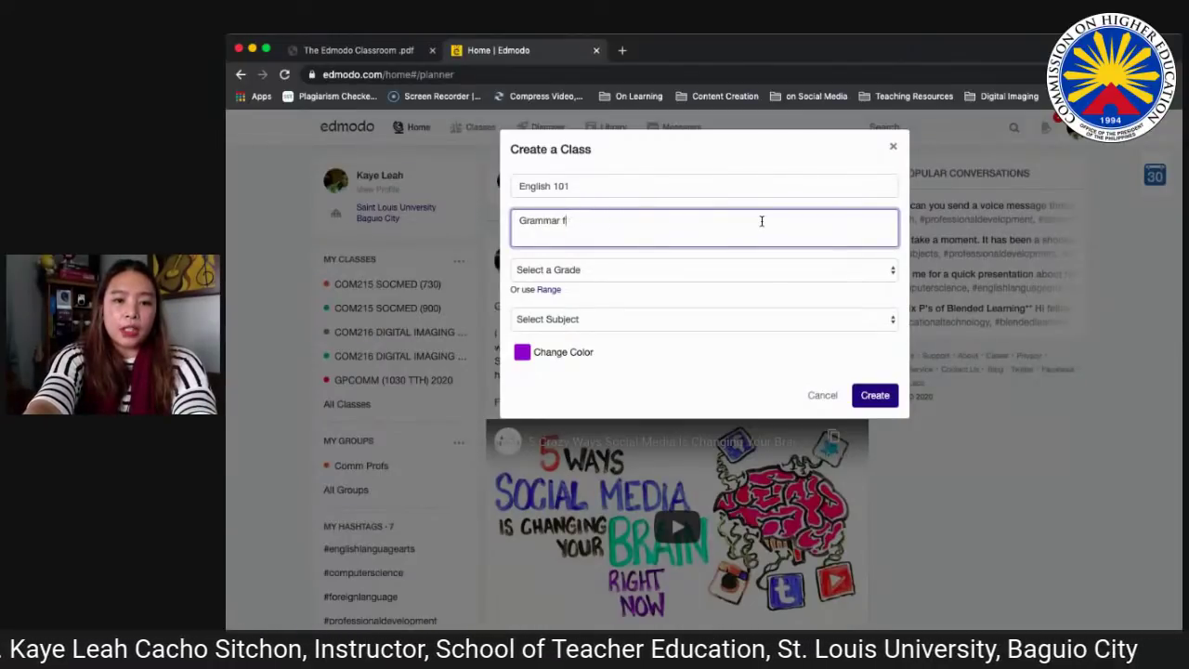
text(and Composition)
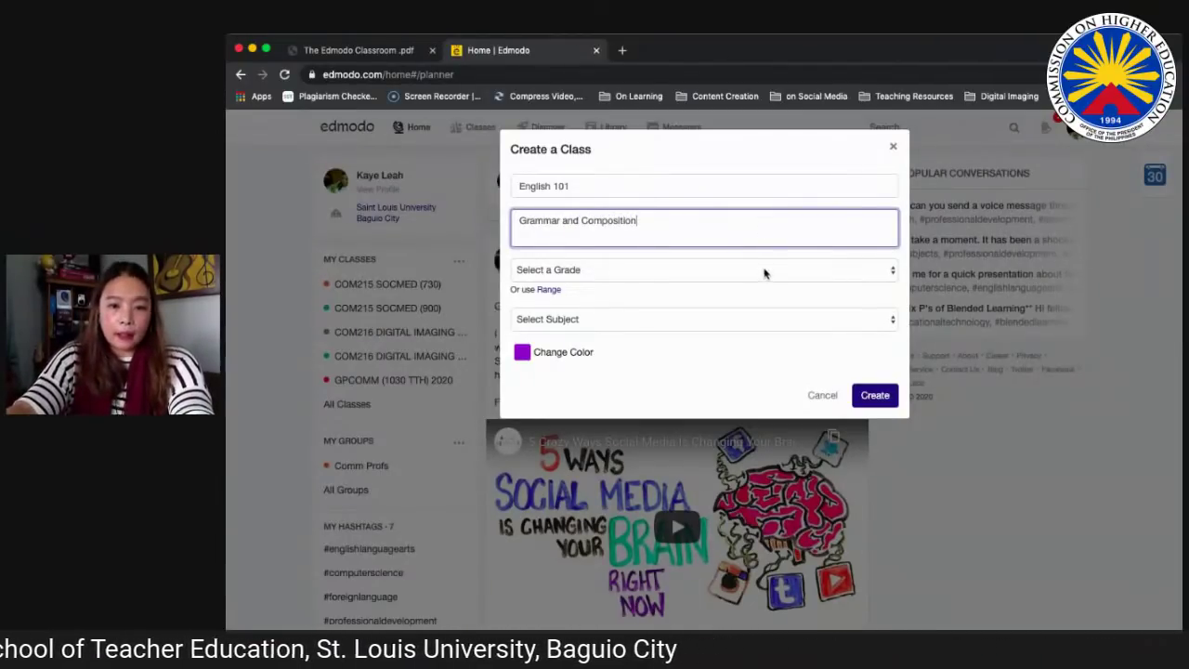
Step: Set the class grade to 7th Grade and its subject to Language Arts with the English subcategory
key(Tab)
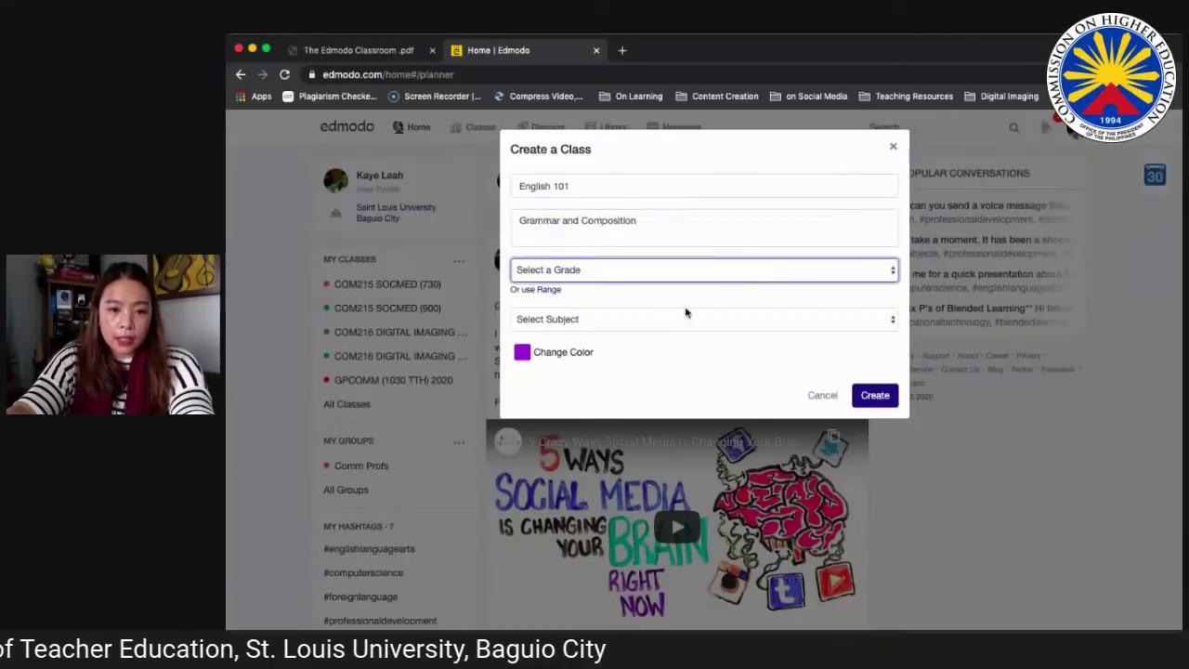
key(7)
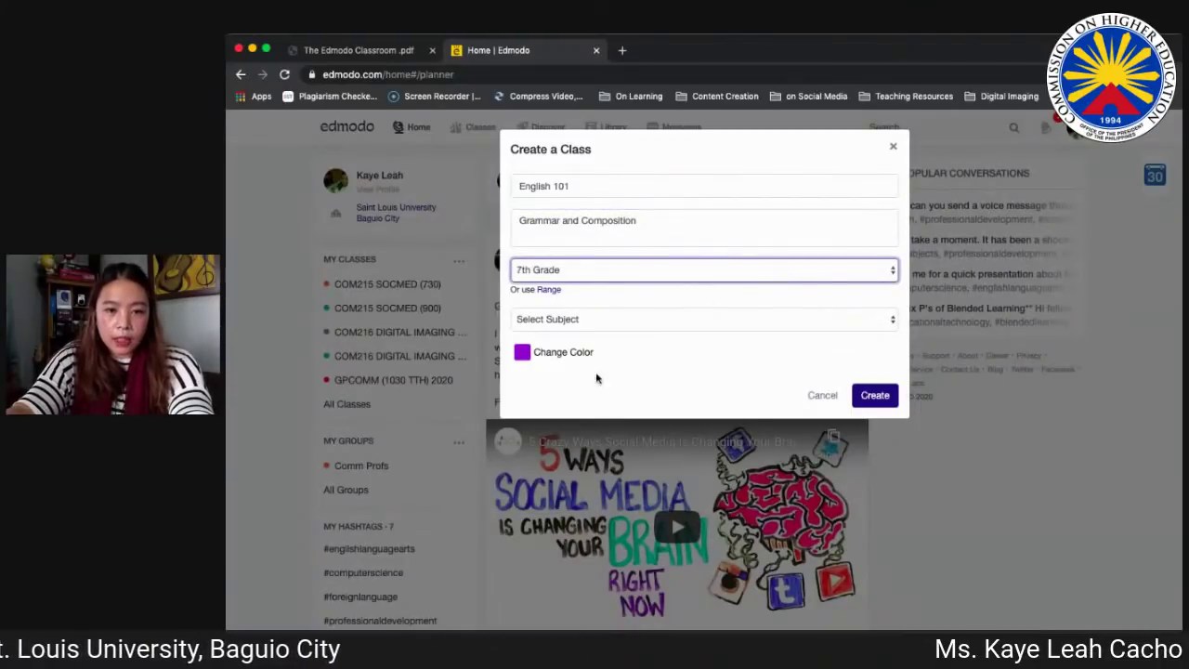
key(Tab)
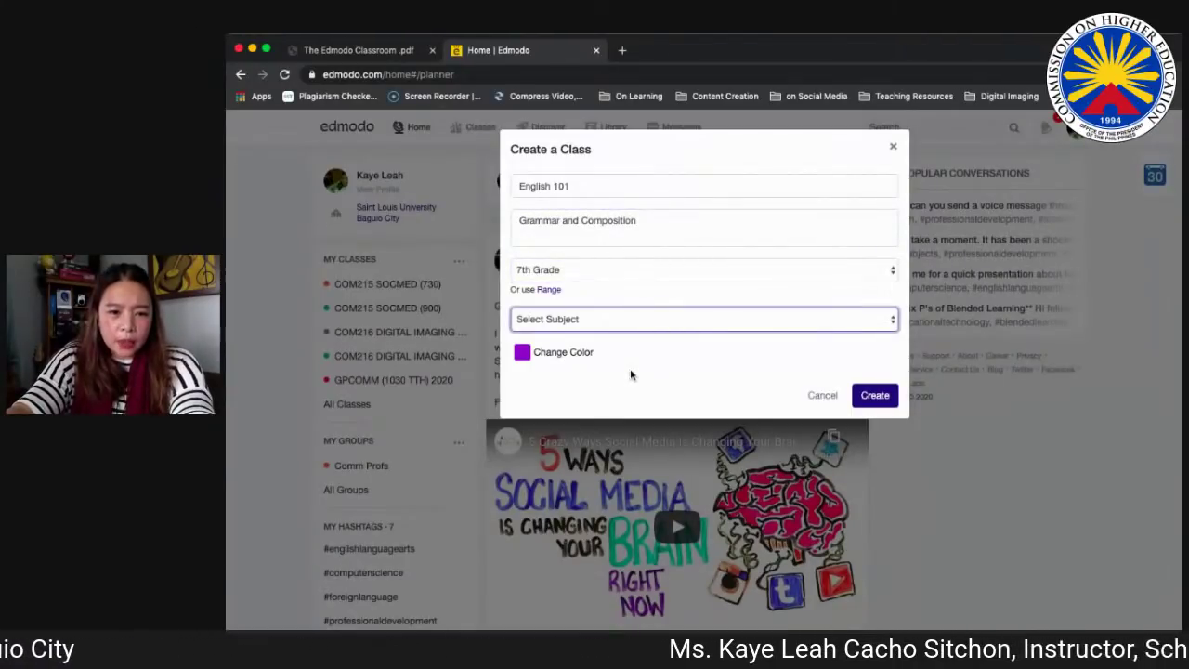
key(l)
key(Tab)
key(e)
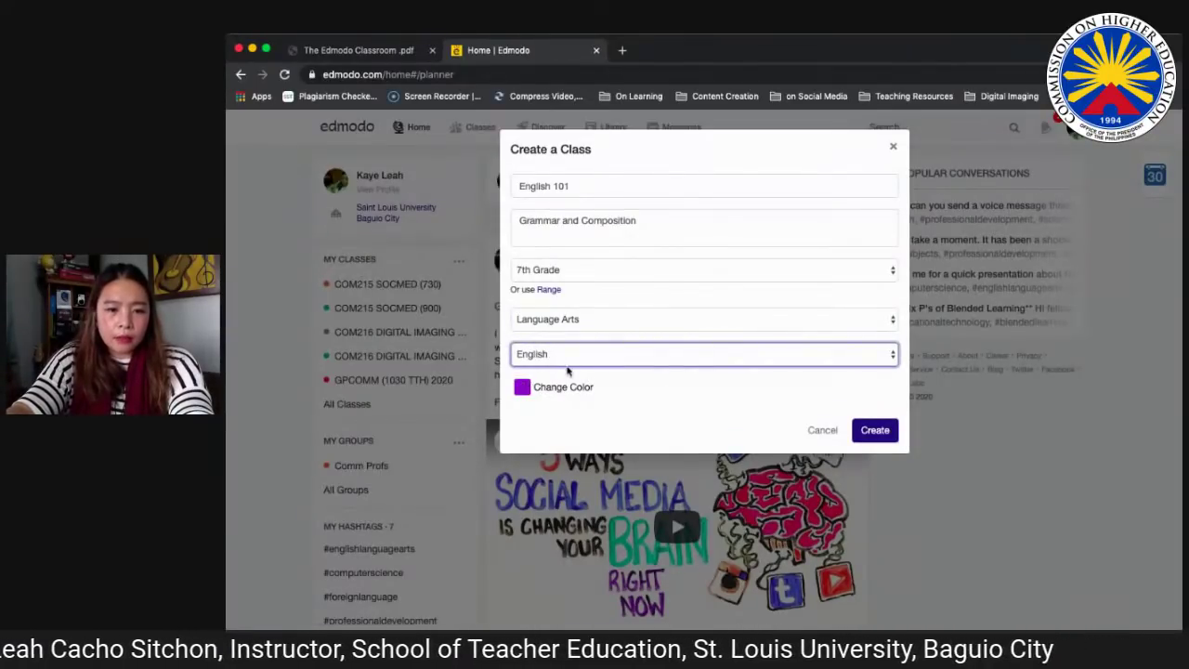
Step: Change the class color to green and create the class
click(524, 392)
click(655, 415)
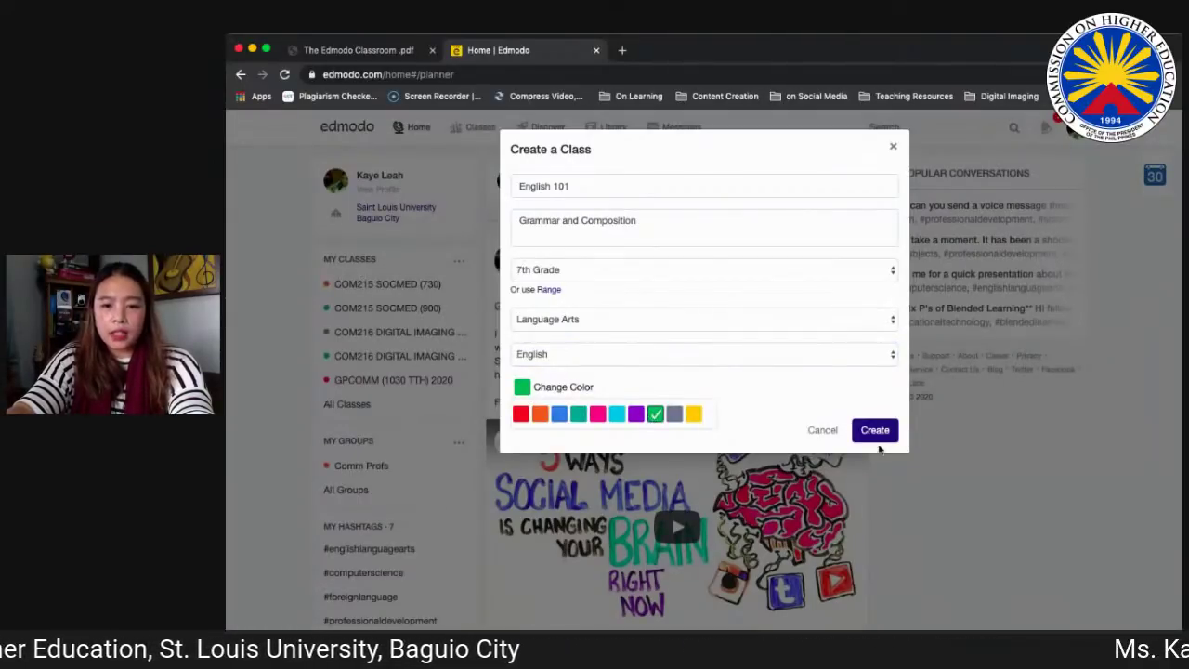
click(874, 430)
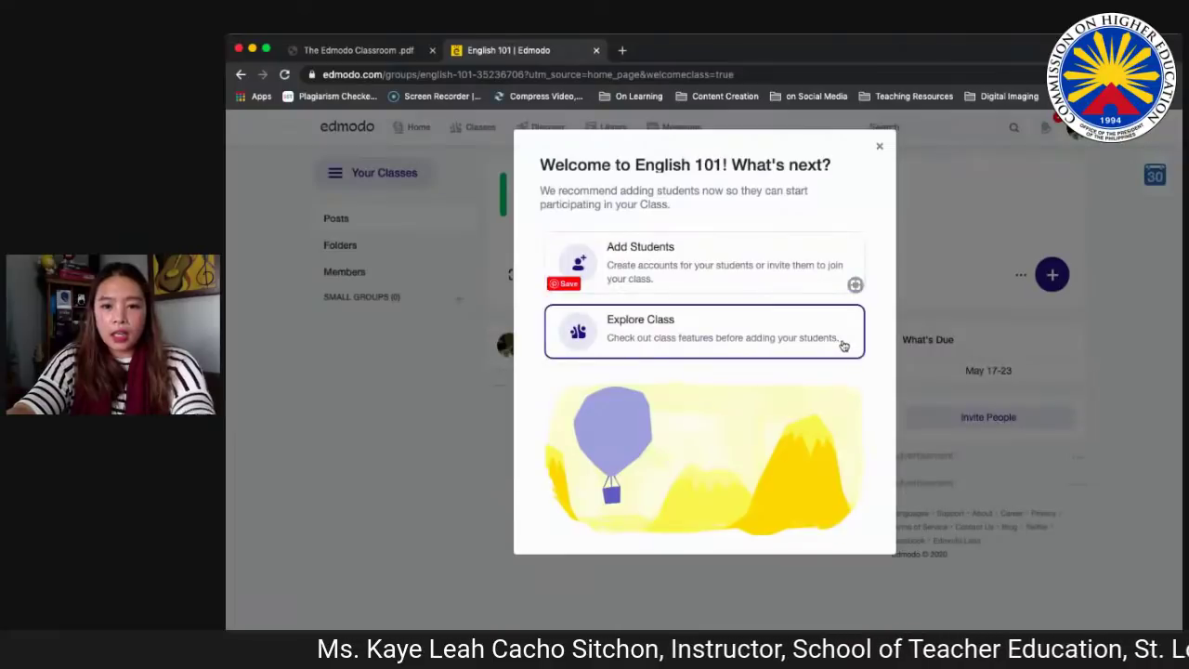
Step: View the form for adding students to English 101 and return to the class page
click(650, 338)
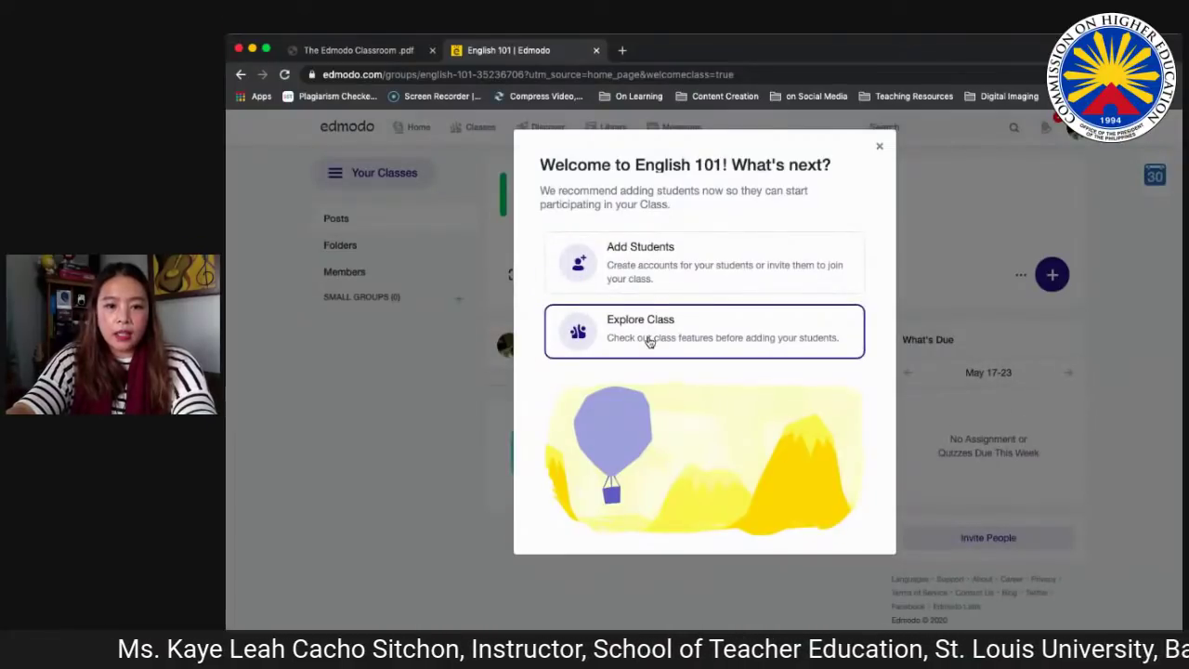
click(647, 263)
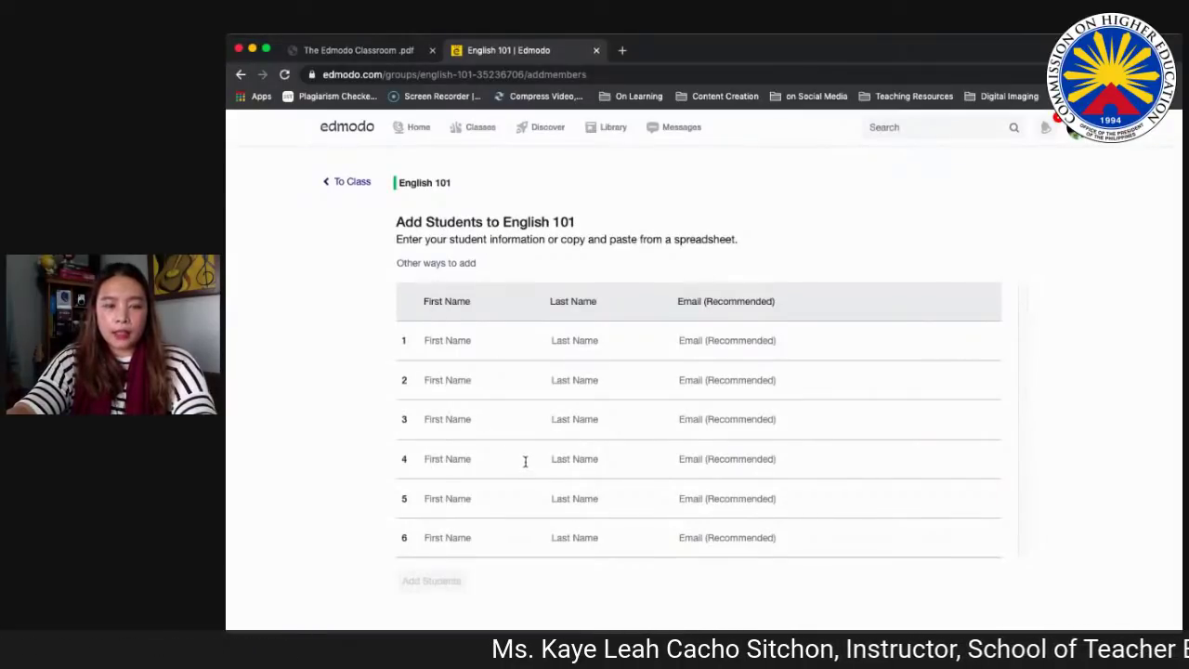
click(349, 183)
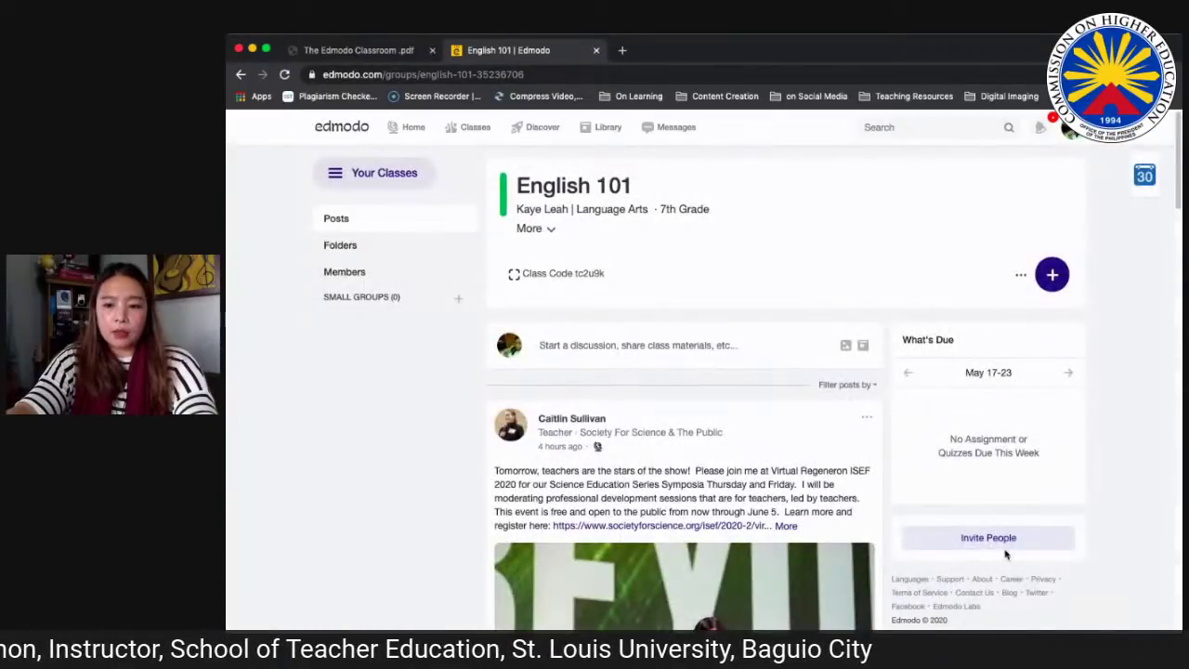
Step: Review the ways to invite people to English 101: class code, PDF instructions and email
click(996, 538)
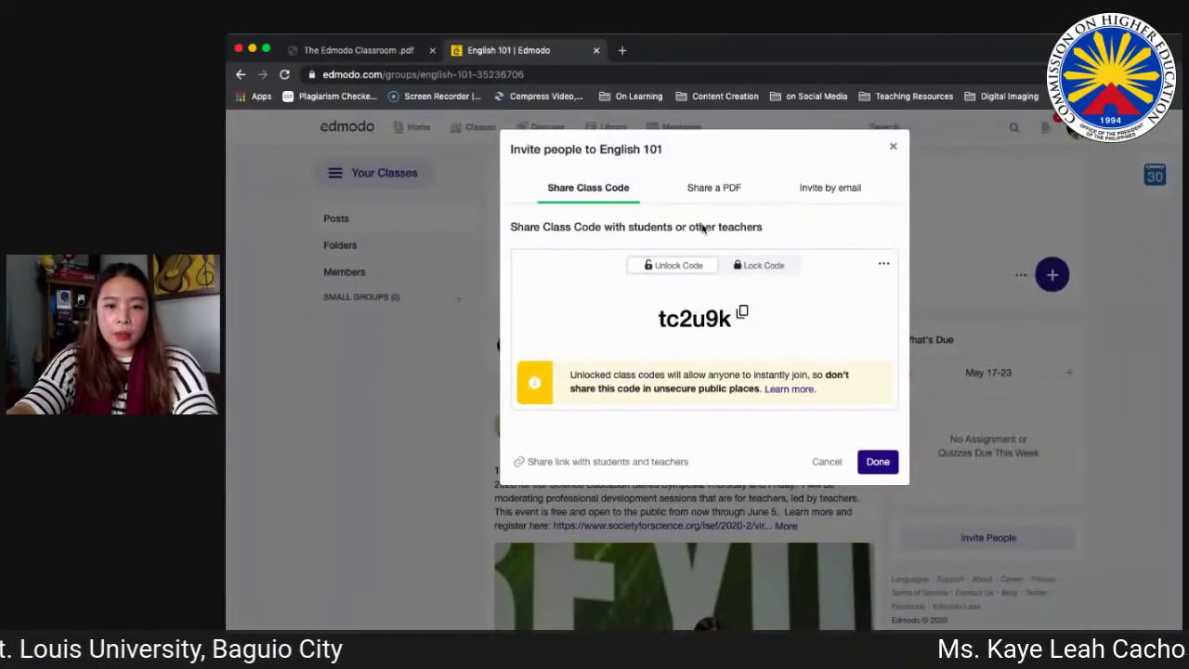
click(711, 189)
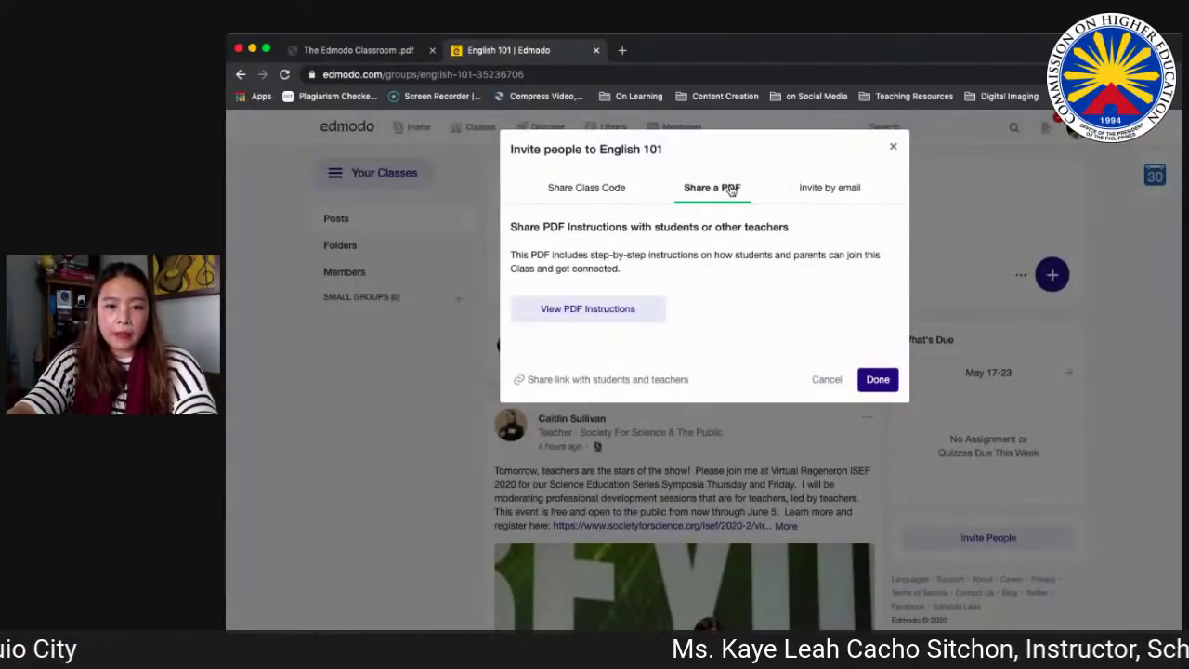
click(838, 189)
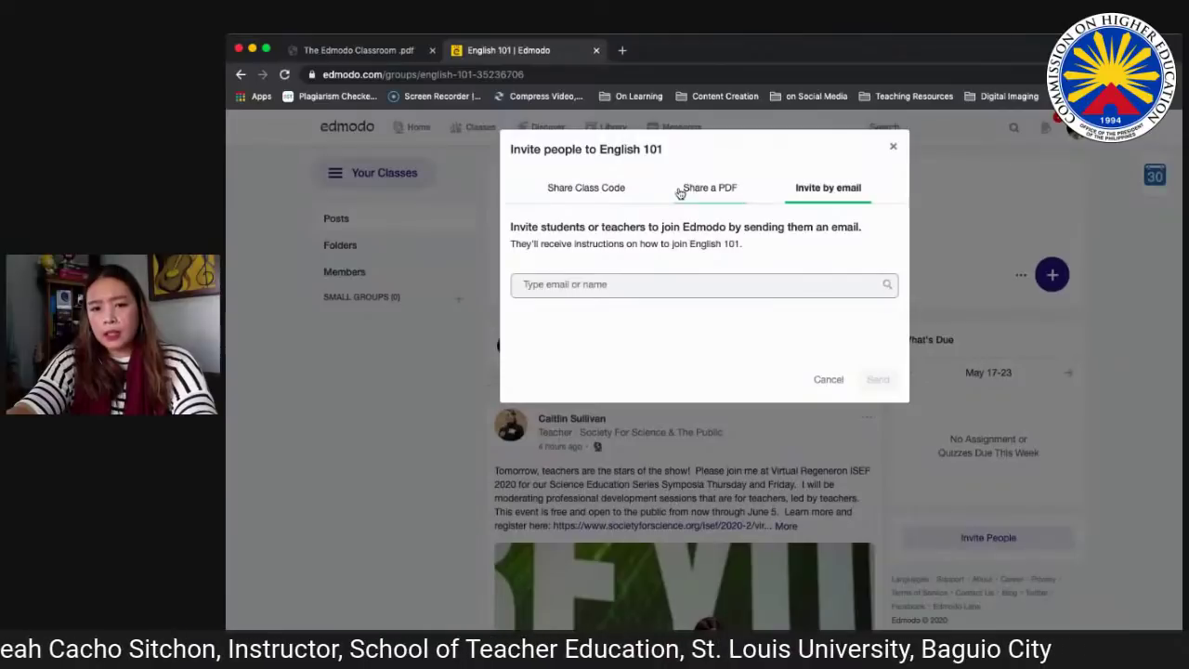
click(600, 190)
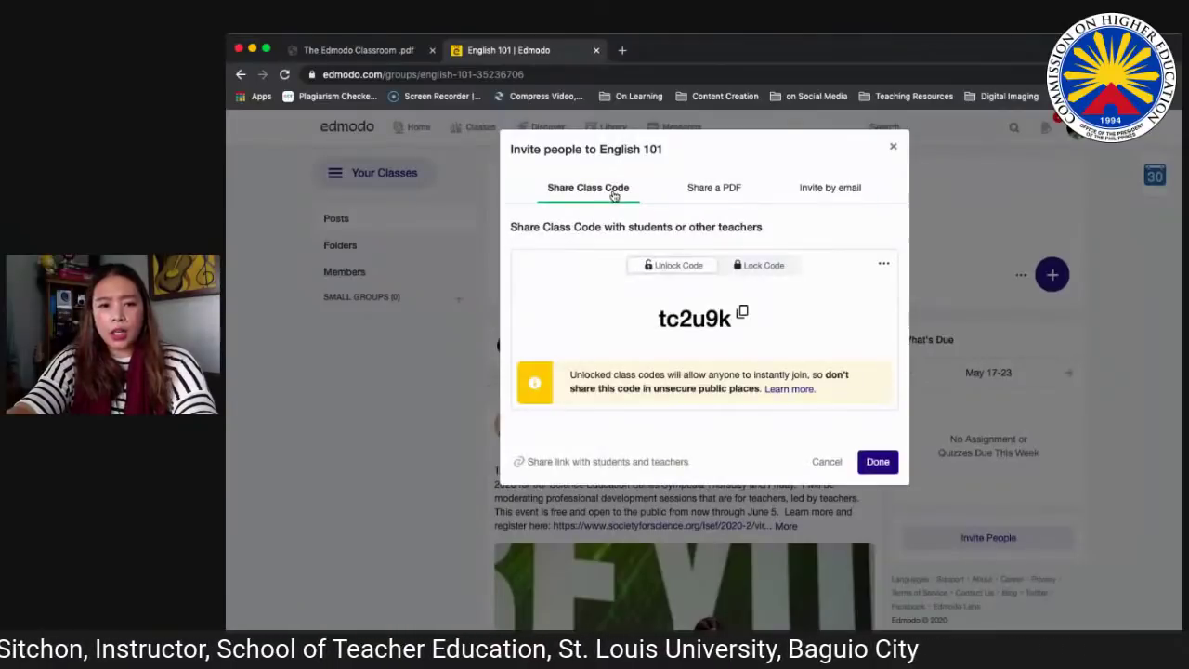
Step: Copy the English 101 share link and check it in a new browser tab, closing that tab and the invitation dialog
click(621, 462)
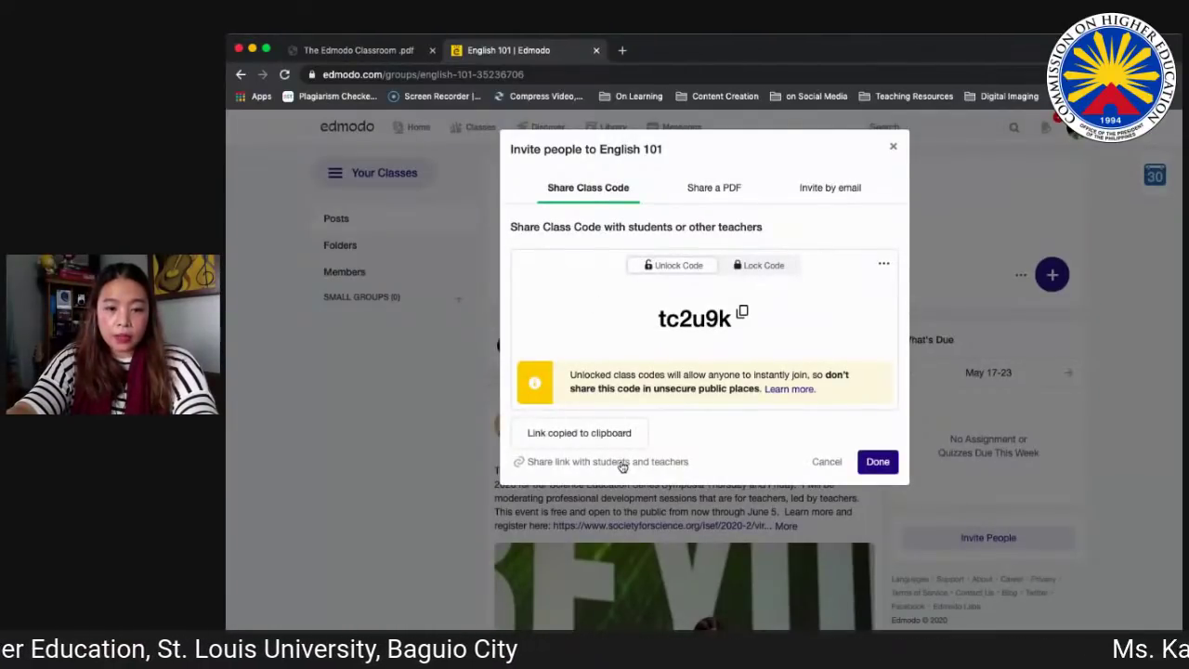
click(623, 50)
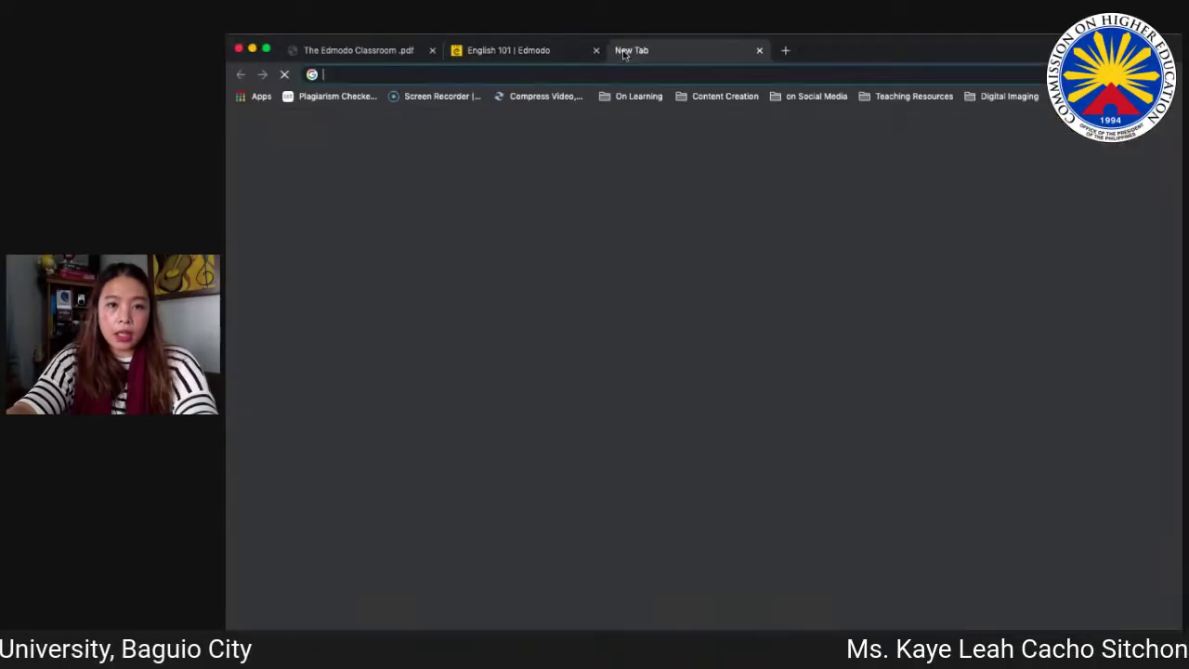
key(super+v)
key(Return)
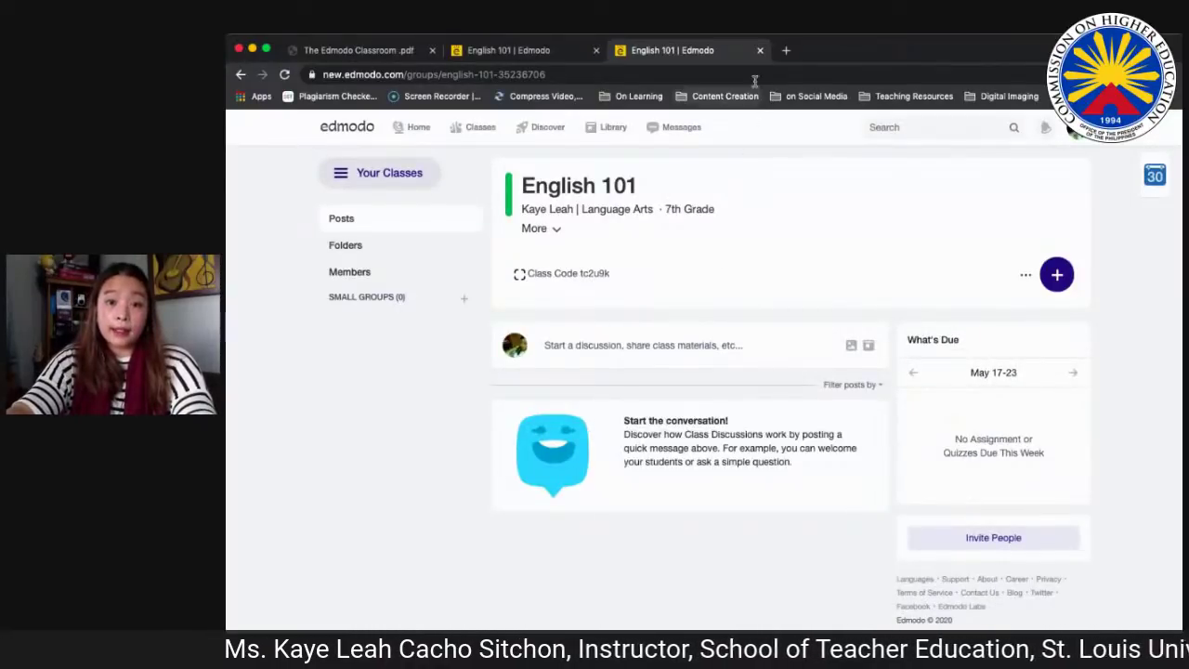
click(760, 50)
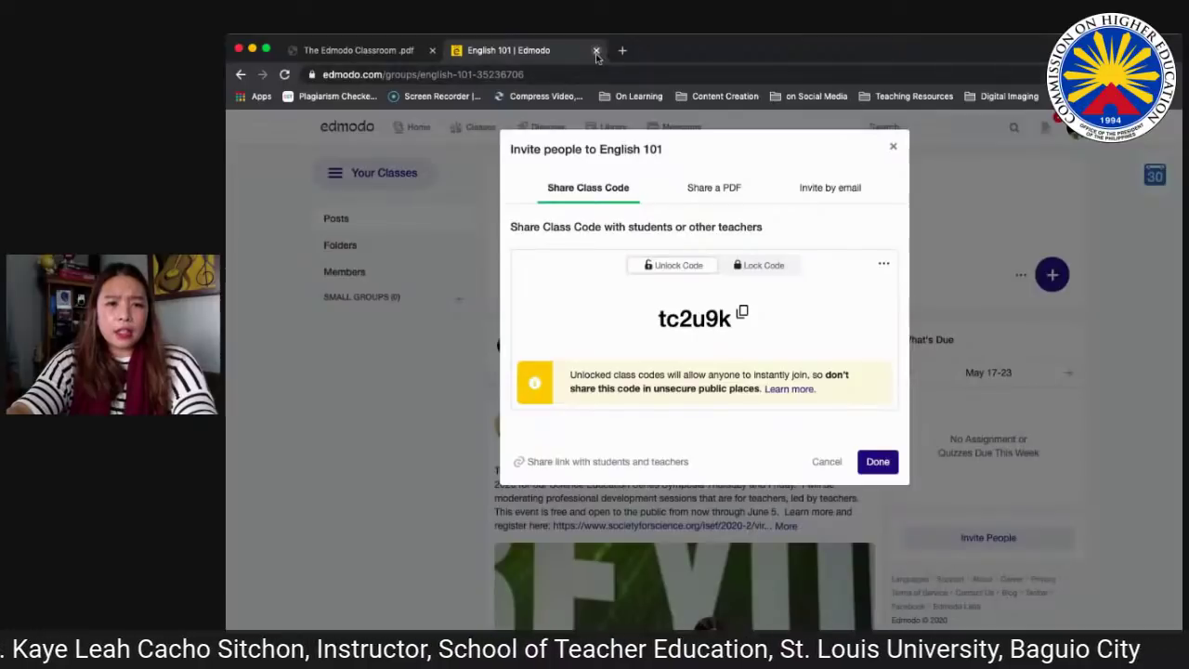
click(893, 150)
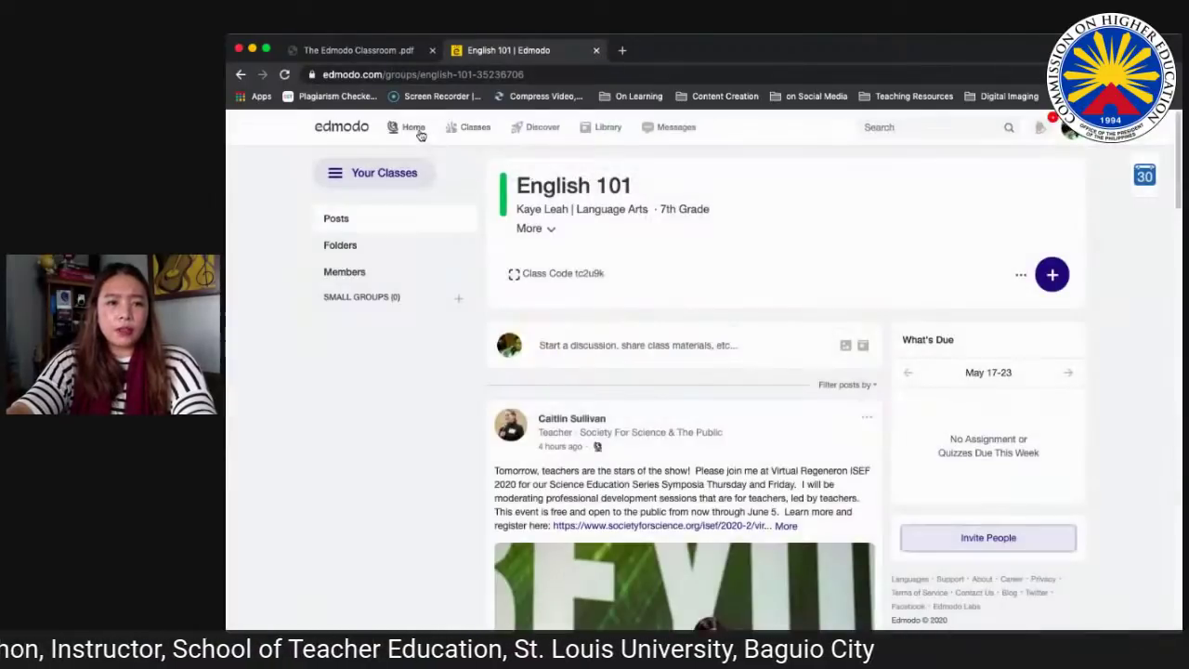
Step: Return to The Edmodo Classroom PDF and advance through the class-creation slides to the Teacher Account slide
click(357, 51)
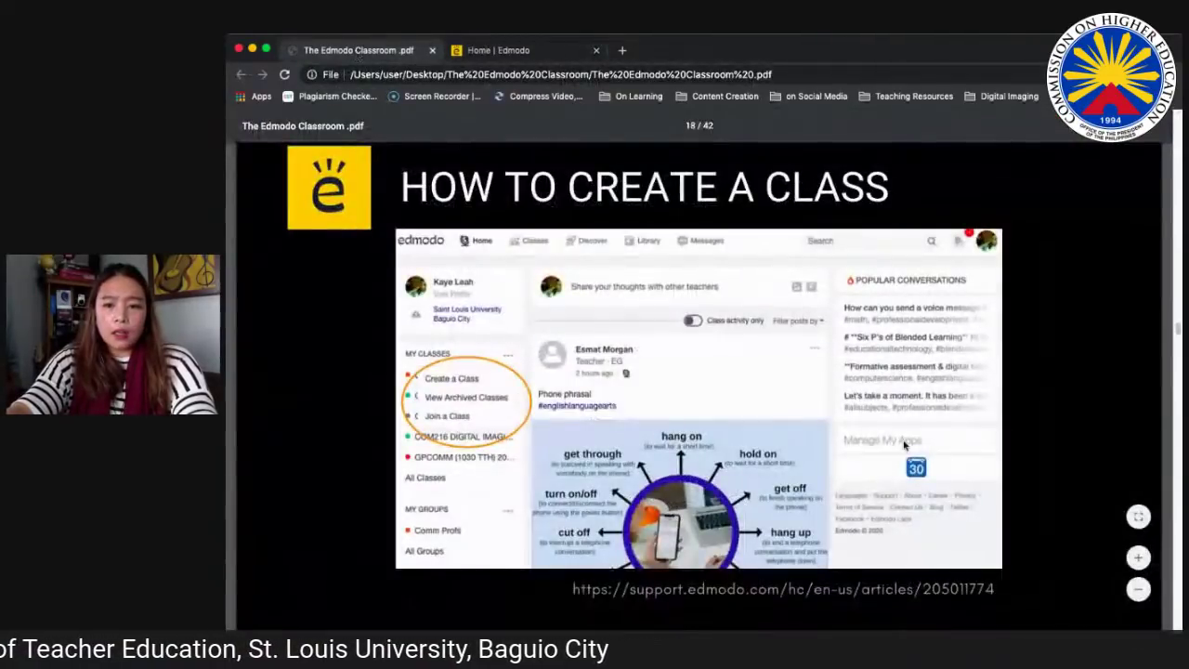
key(Right)
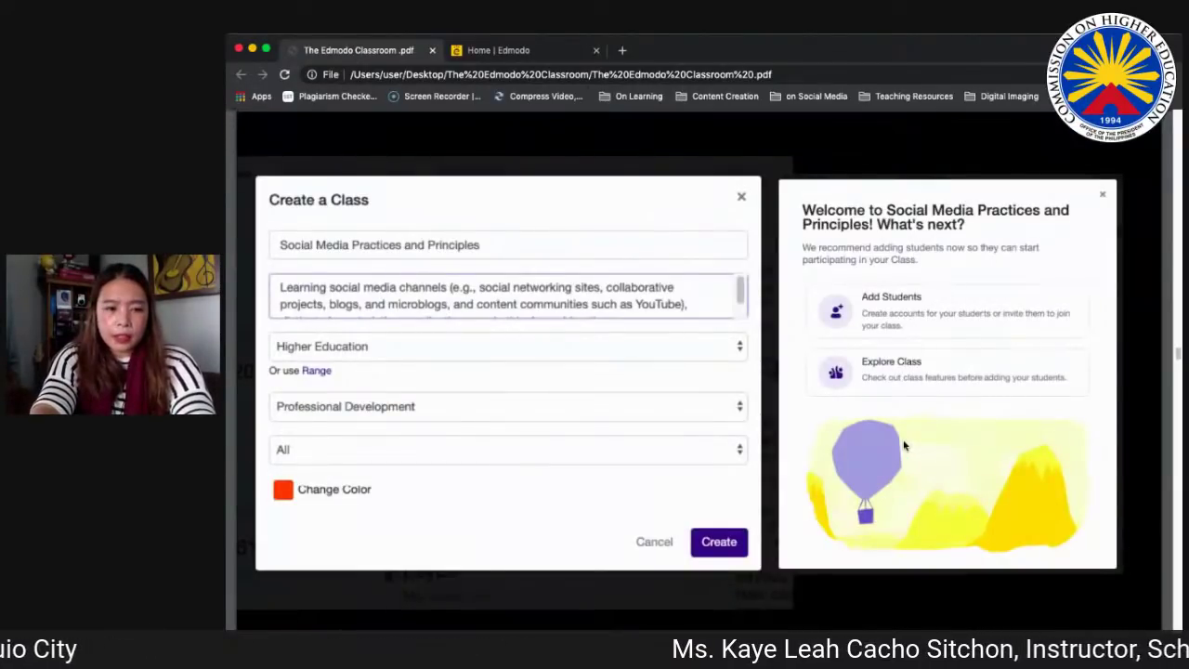
key(Right)
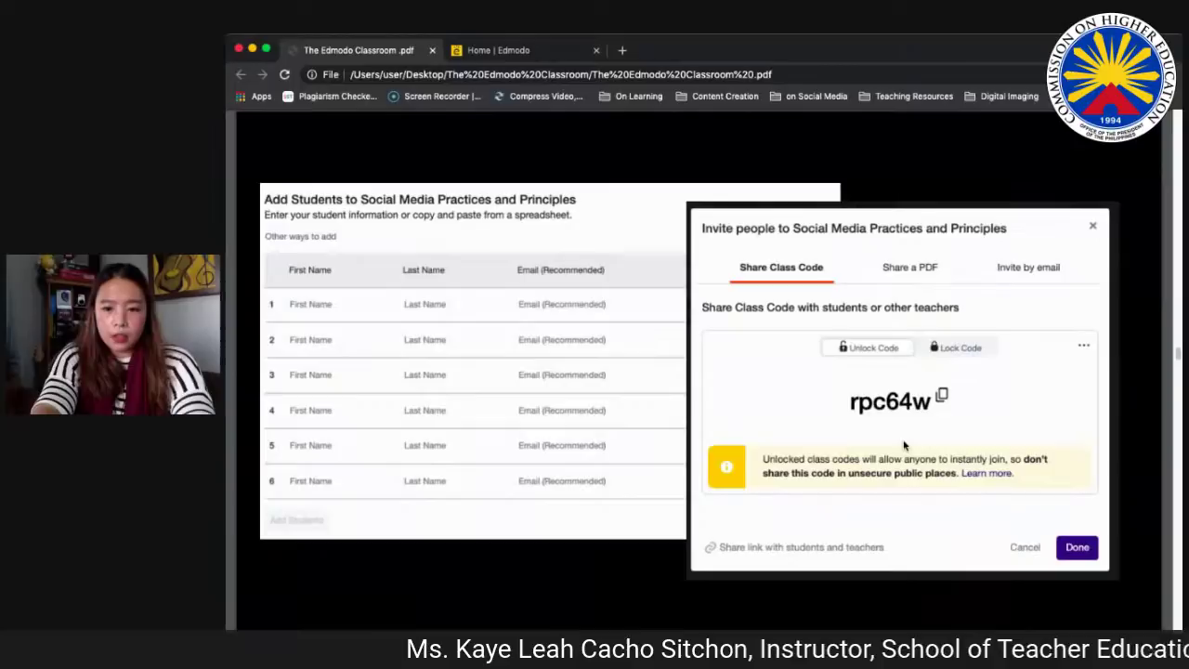
key(Right)
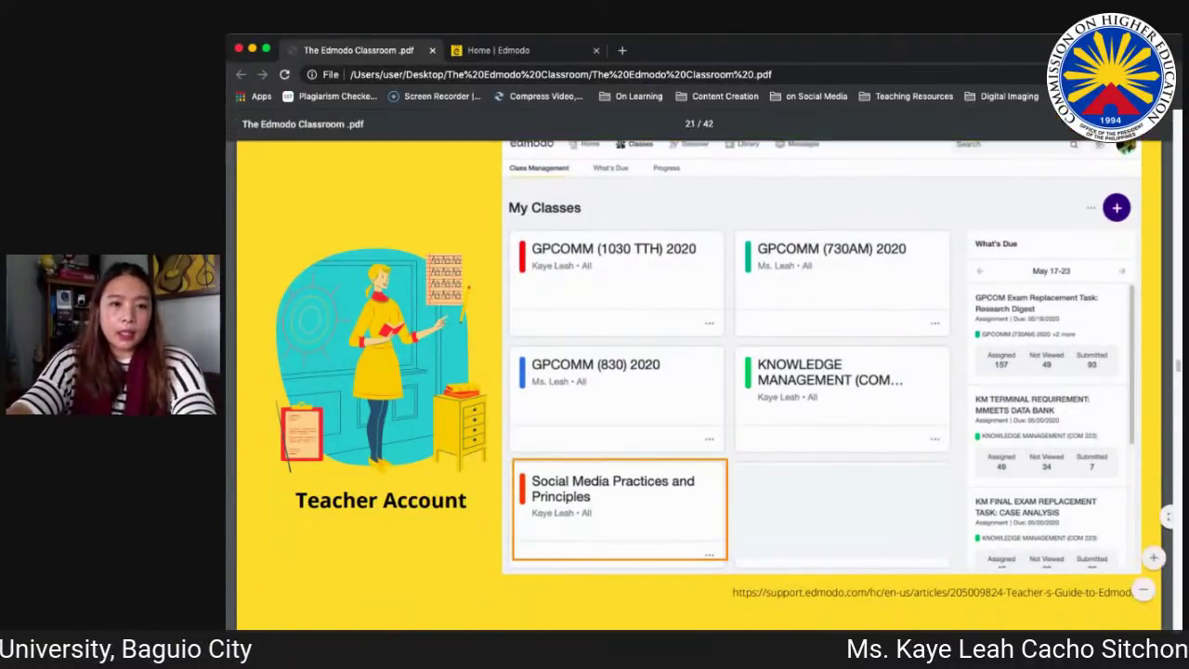
Step: Switch back to Edmodo and open the class management overview
click(498, 52)
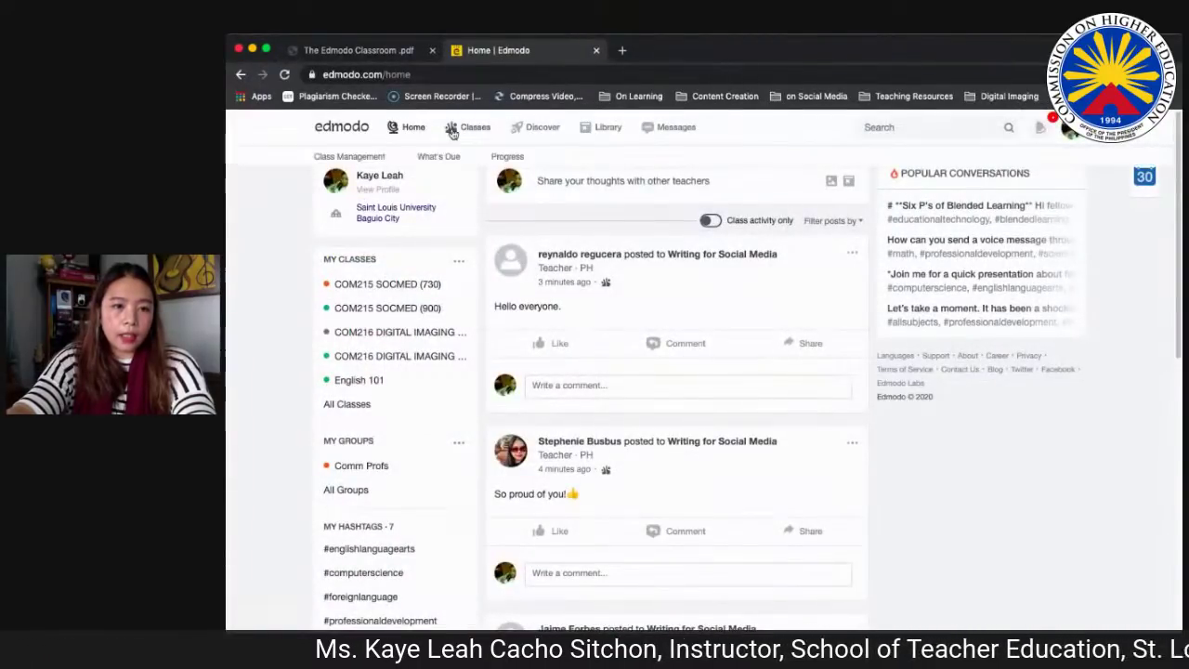
click(442, 161)
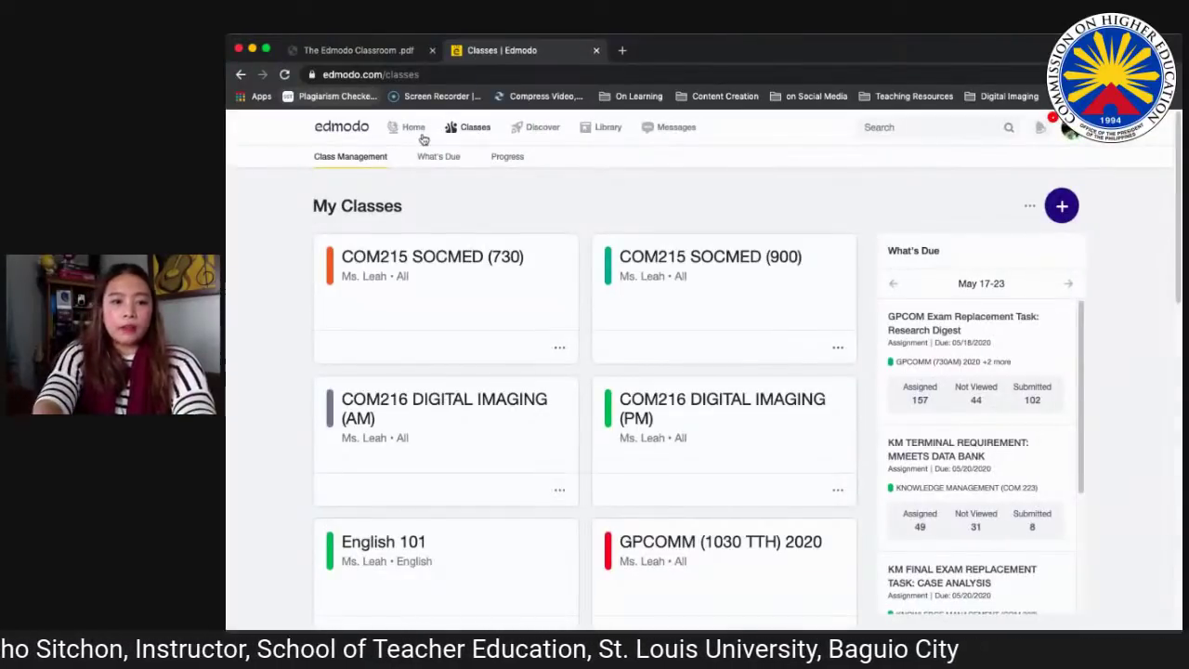
Step: Look through the full list of class cards under My Classes
scroll(530, 260, down, 2)
scroll(529, 263, down, 10)
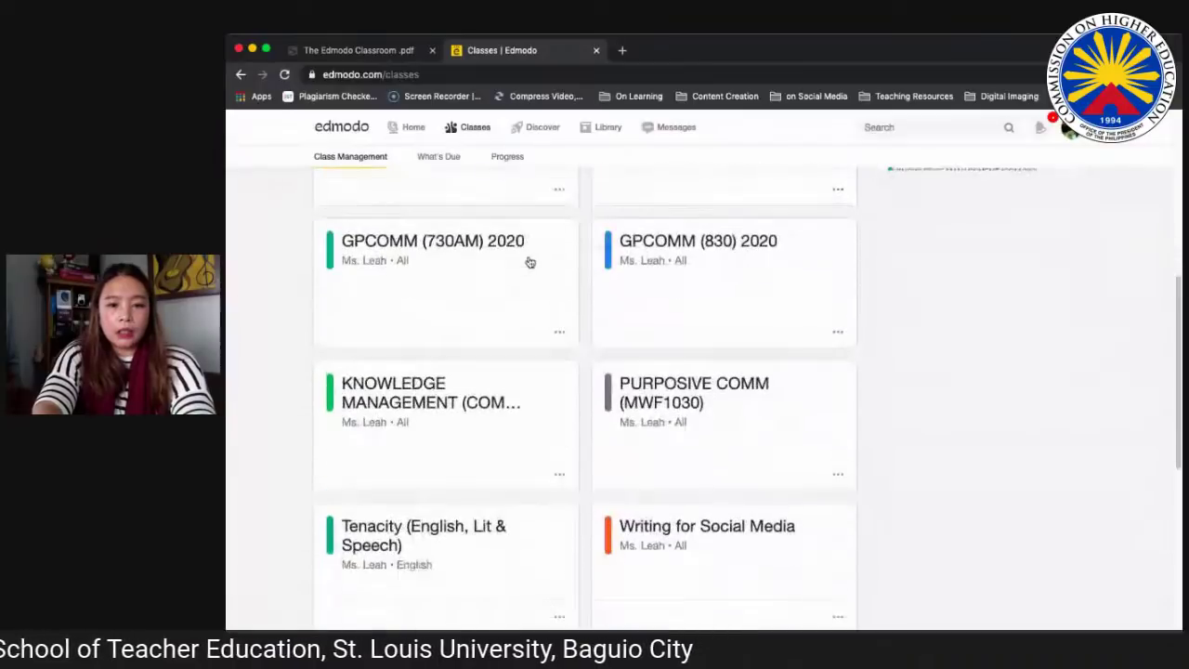
scroll(529, 263, down, 2)
scroll(529, 263, up, 15)
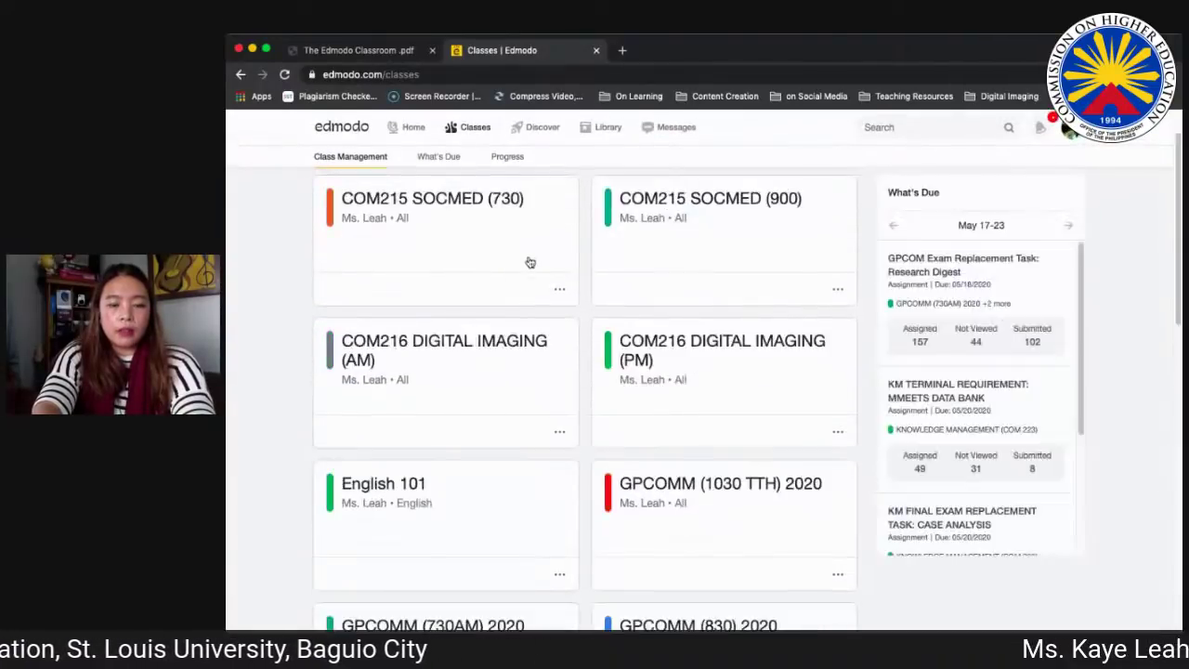
Step: Return to The Edmodo Classroom PDF and advance through the Student Account and Parent Account slides to the Edmodo: Social Learning slide
click(356, 51)
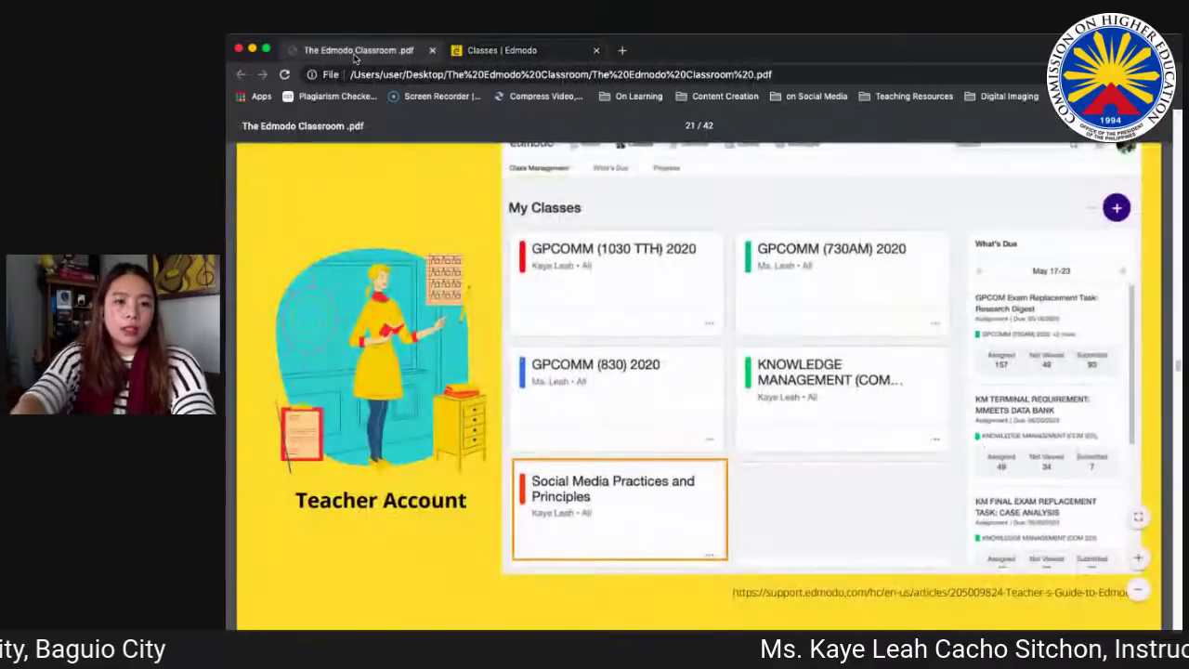
key(Page_Down)
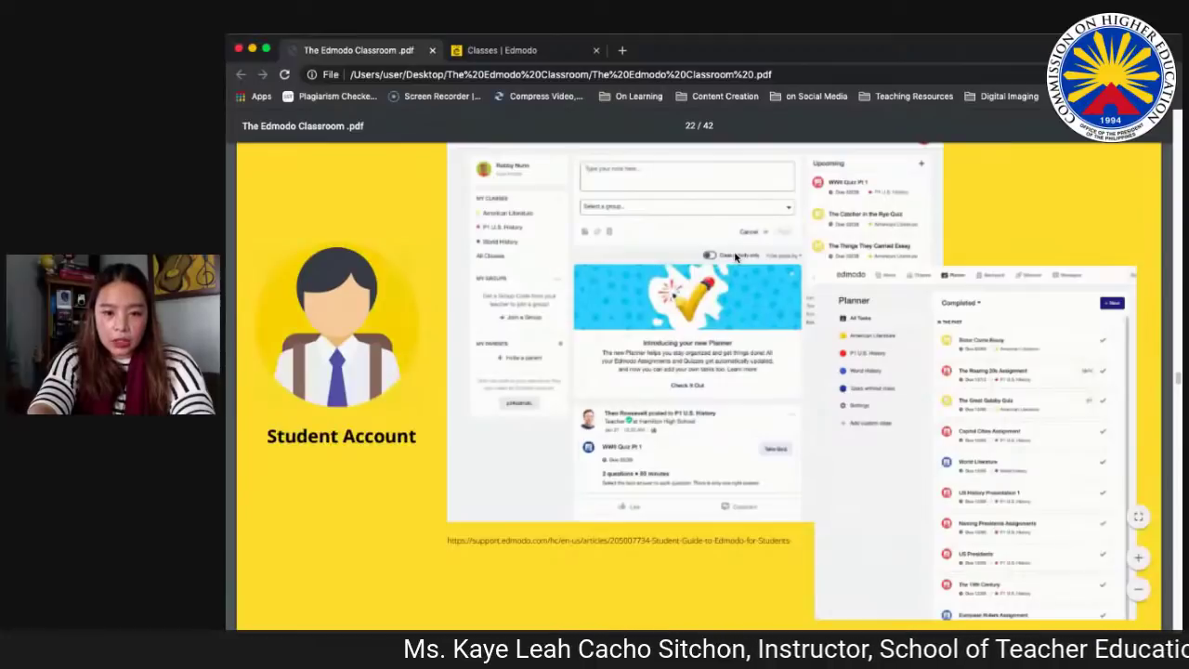
scroll(735, 257, up, 1)
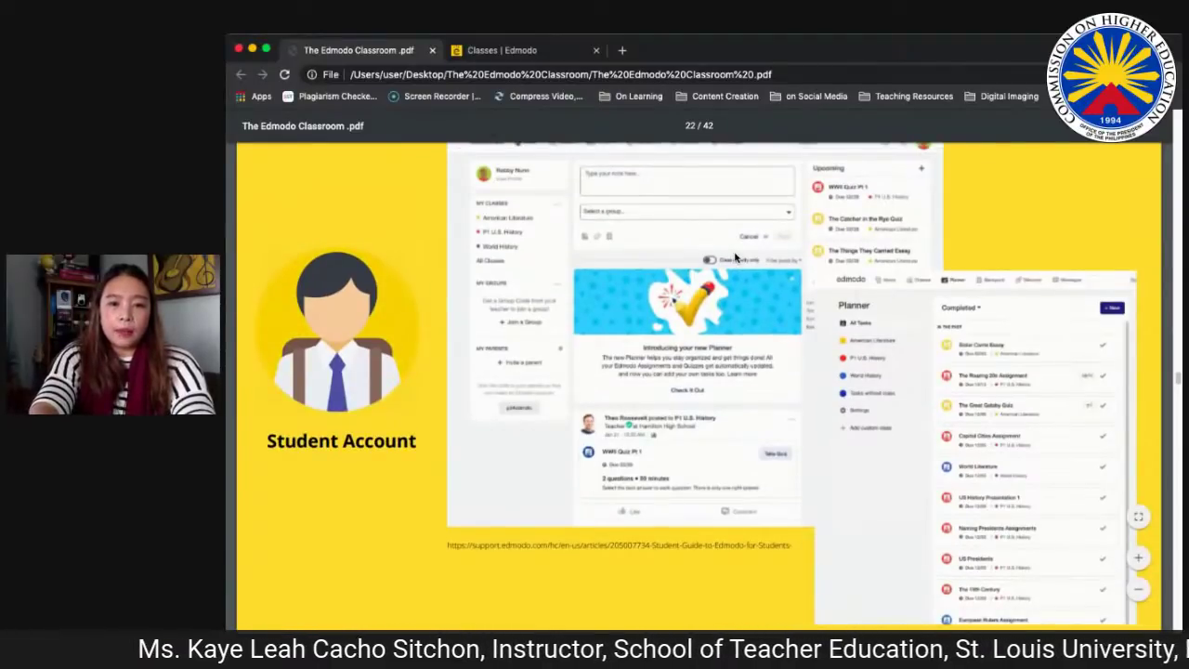
scroll(736, 258, up, 3)
scroll(736, 257, down, 2)
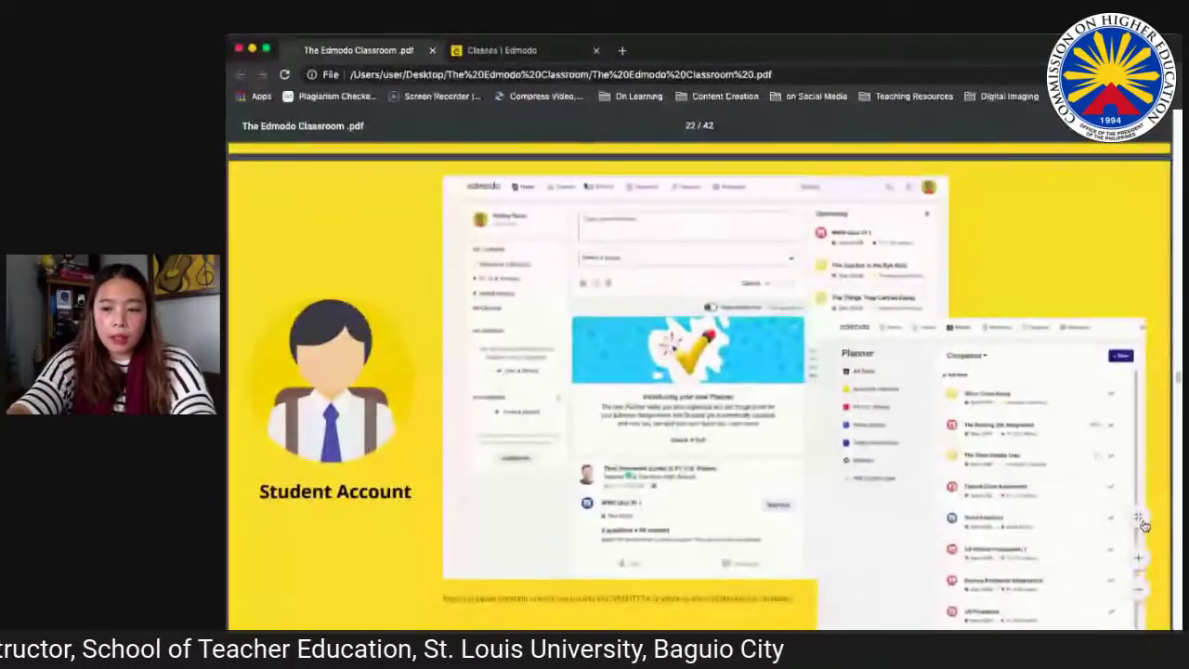
scroll(1146, 527, down, 1)
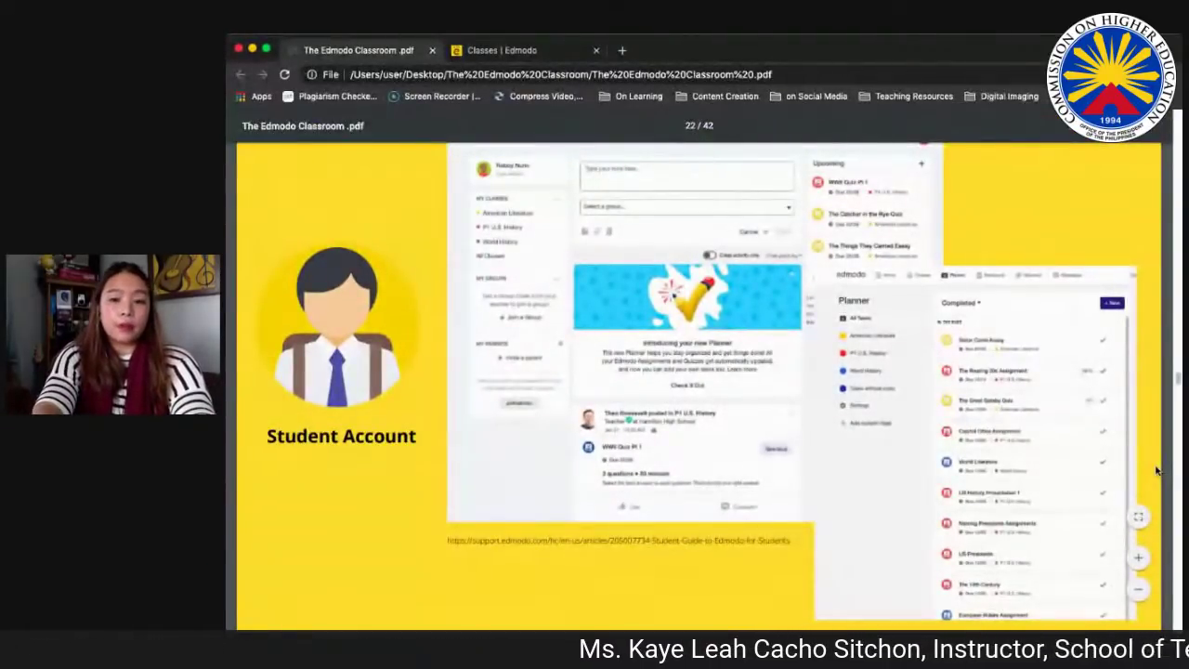
key(Right)
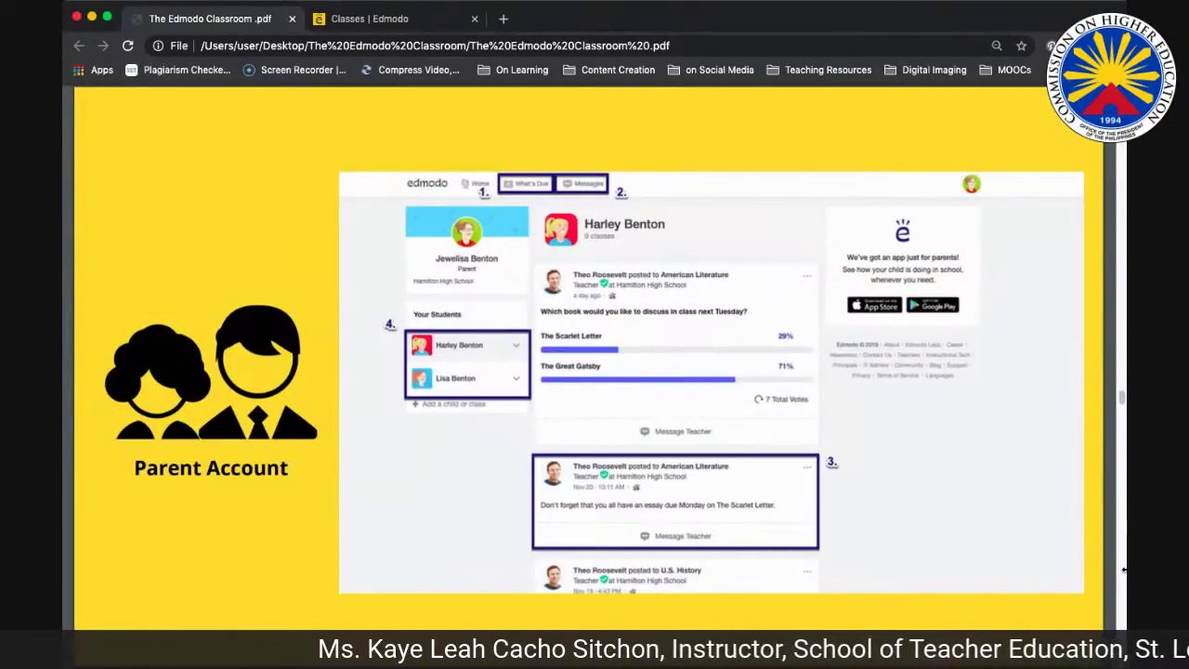
key(Right)
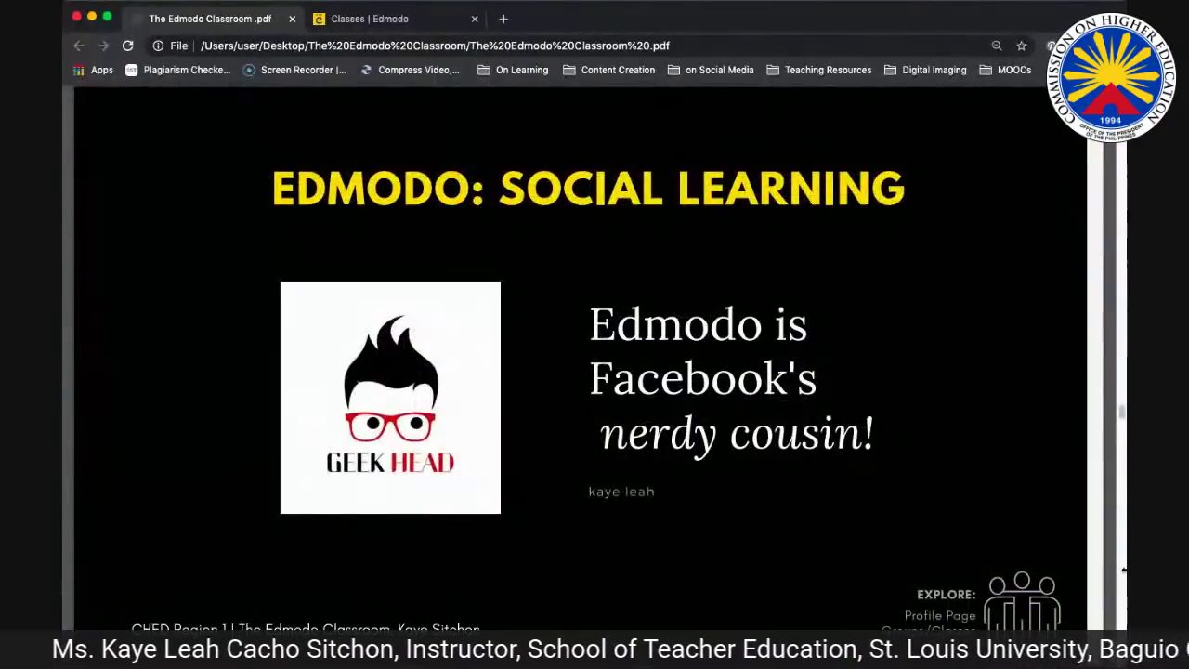
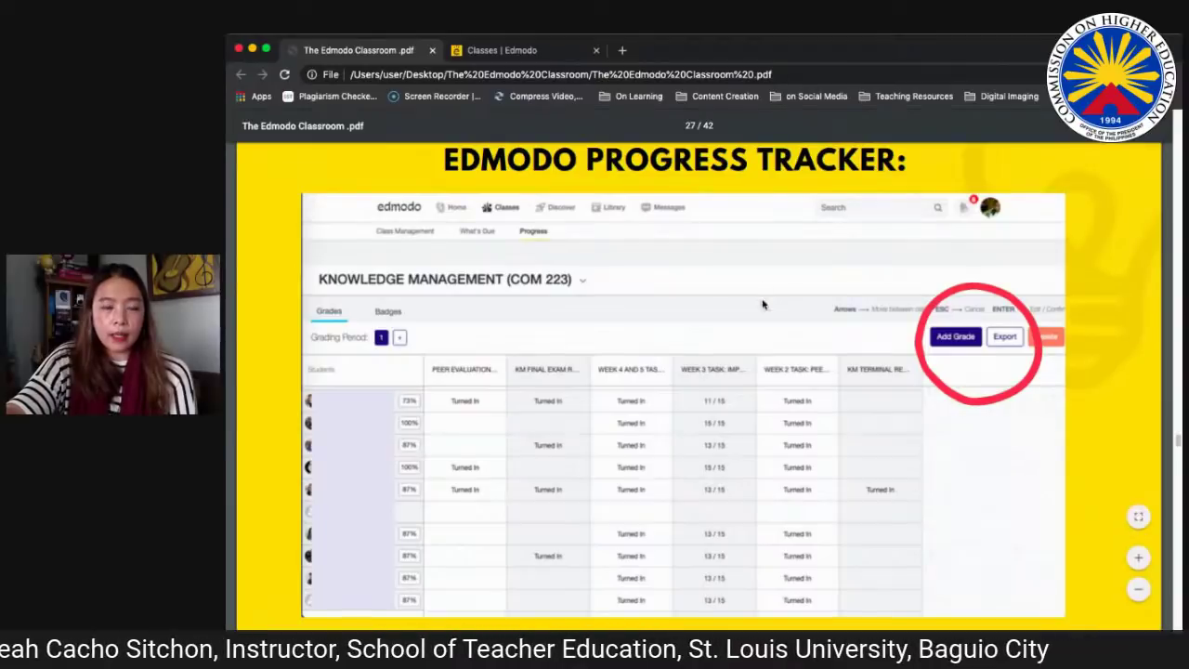
Step: Switch back to Edmodo and look over the What's Due assignments awaiting review for all classes
click(563, 52)
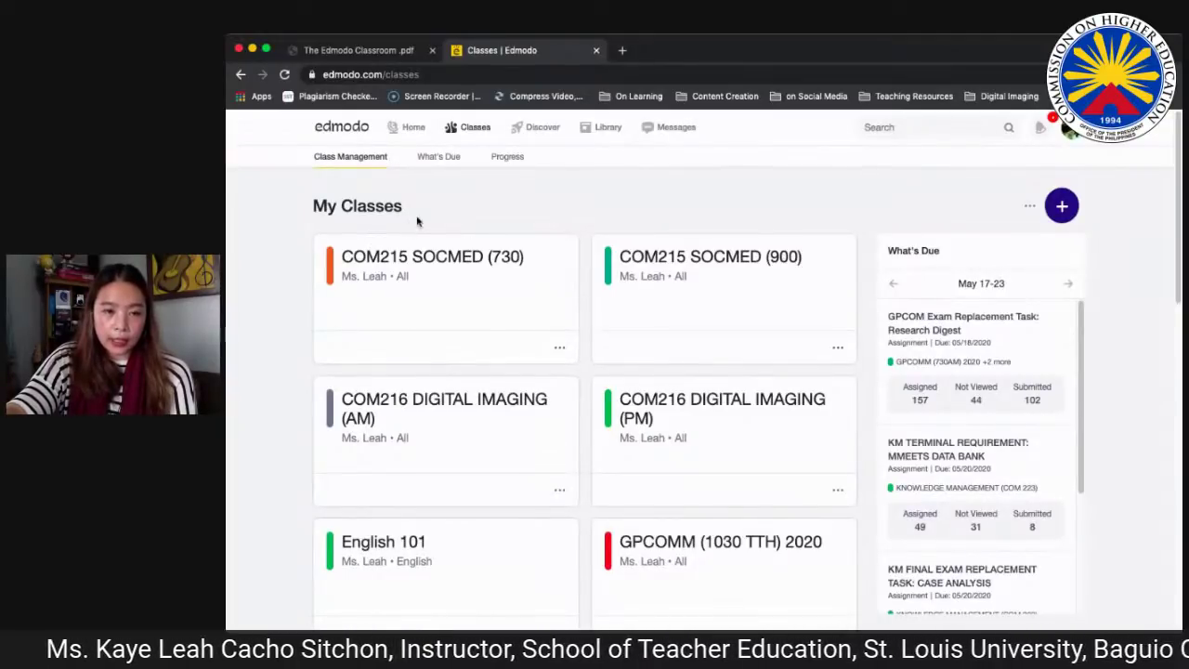
click(448, 160)
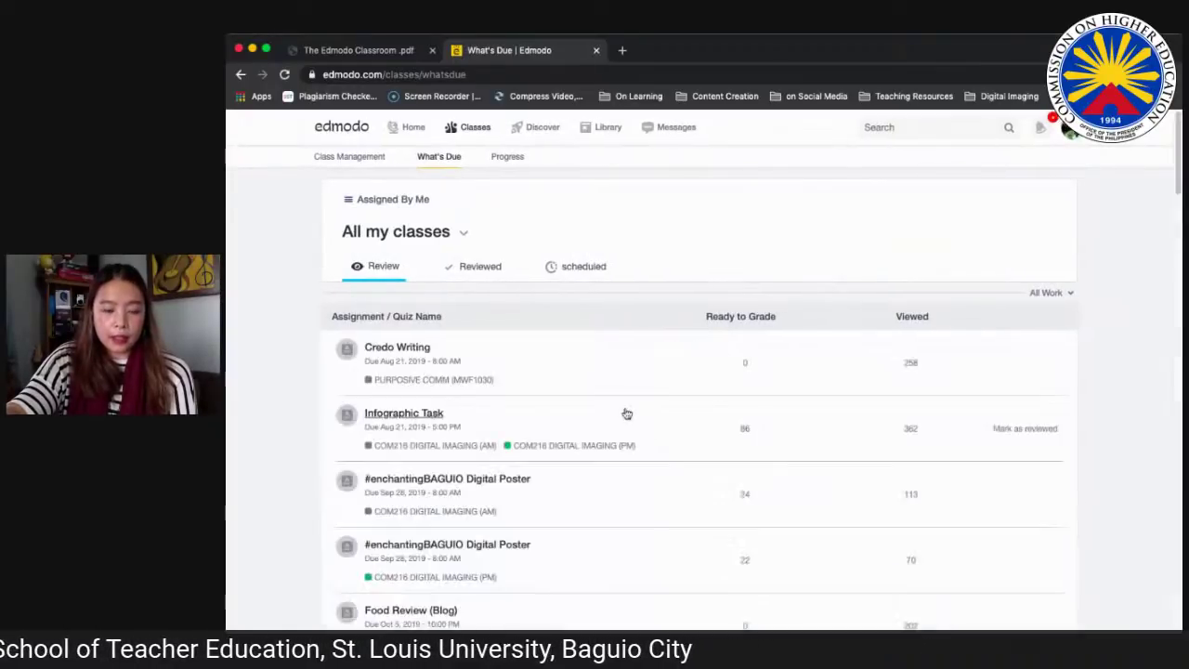
scroll(627, 413, down, 10)
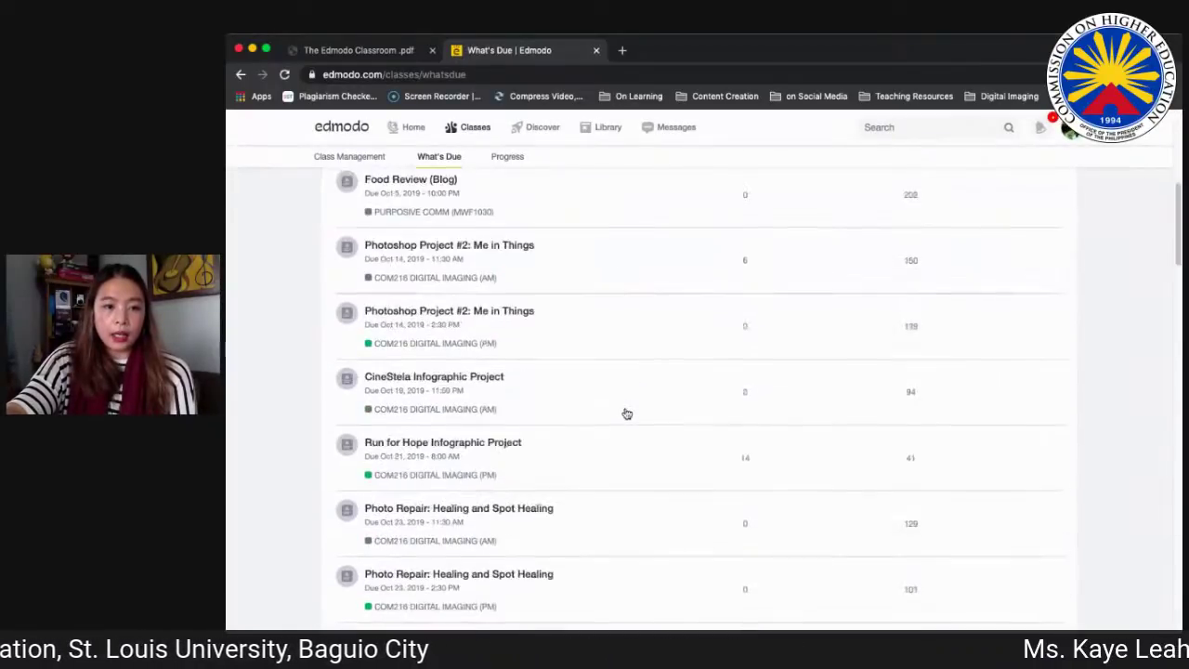
scroll(627, 413, up, 10)
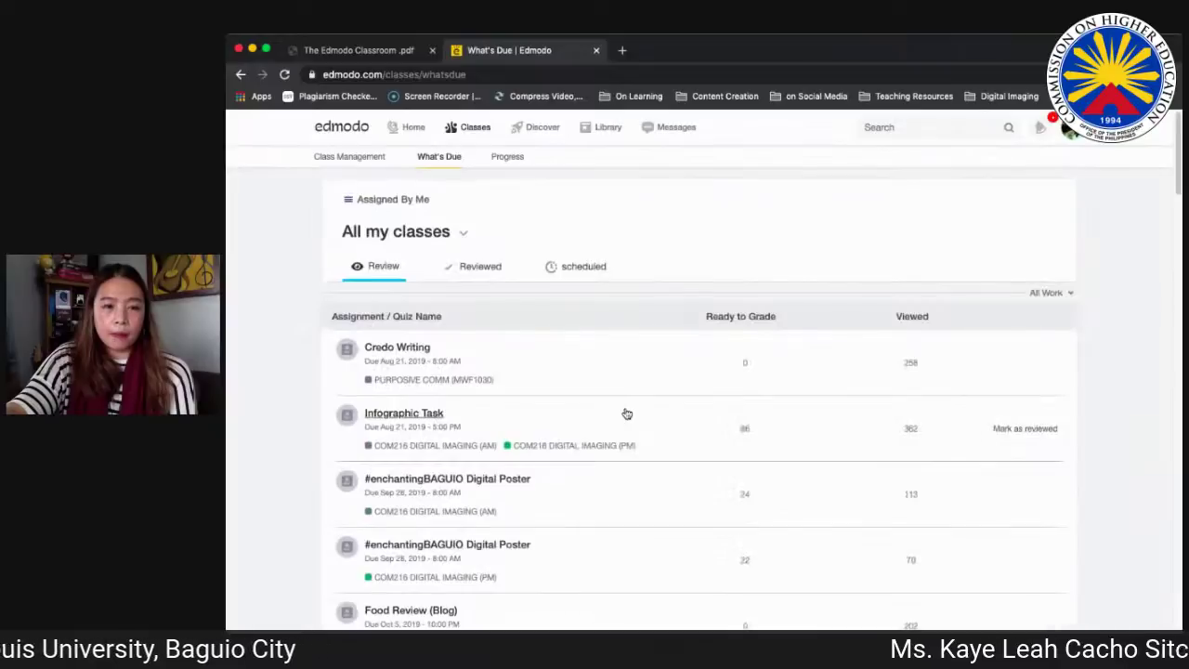
Step: Show the assignments already marked as reviewed for all classes and look through the list
click(471, 269)
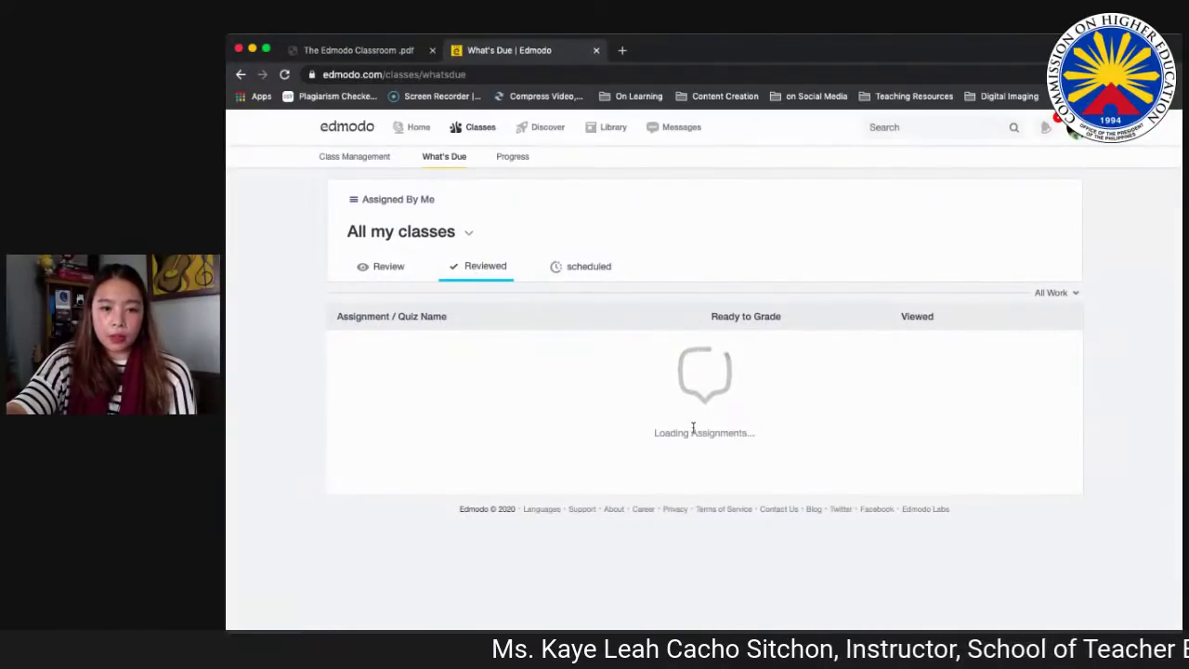
scroll(696, 369, down, 10)
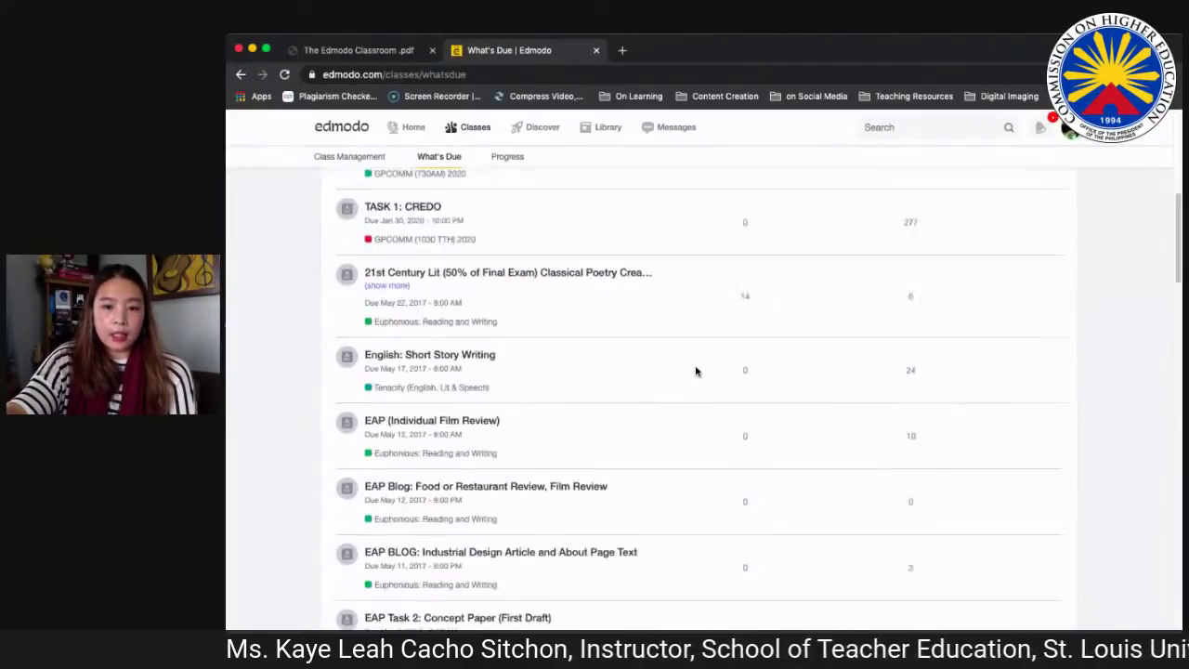
scroll(696, 374, down, 5)
scroll(641, 344, up, 15)
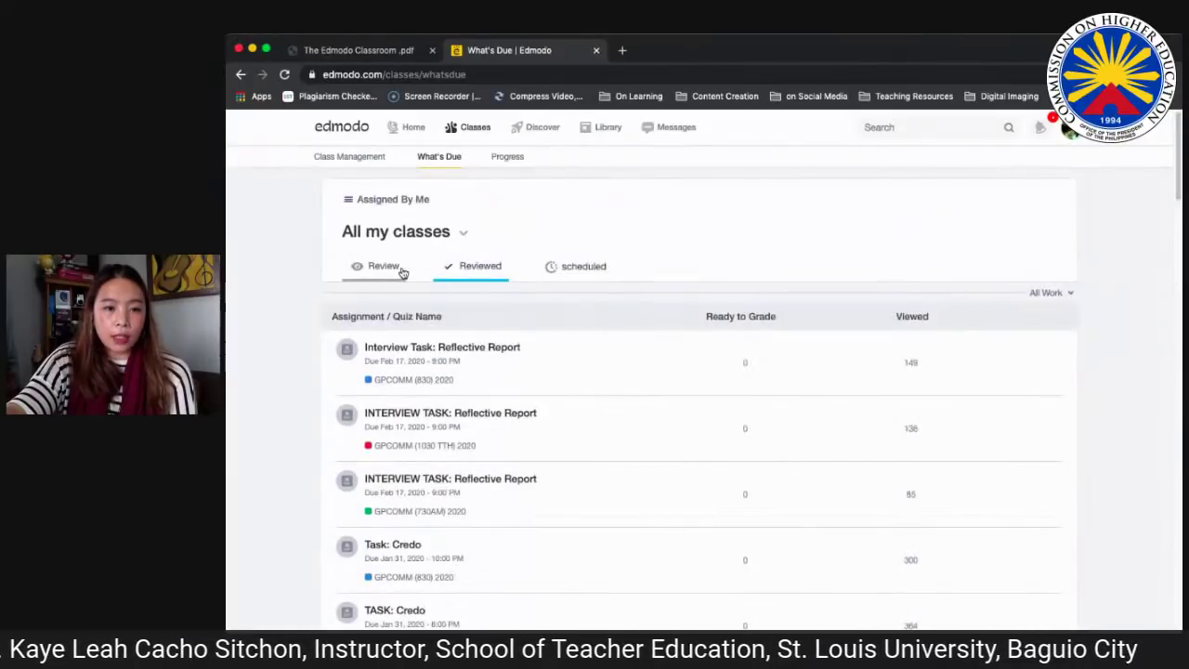
Step: Filter the reviewed assignments to the HUMMS (CW & CNF) class and look through them
click(460, 235)
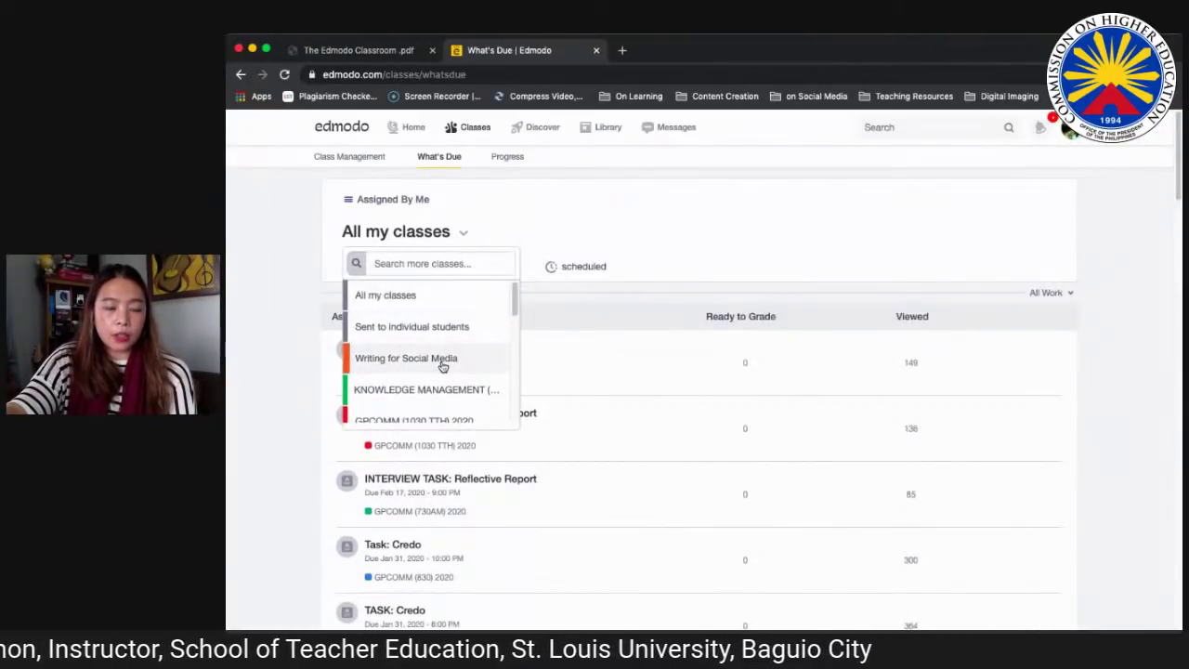
scroll(494, 376, down, 5)
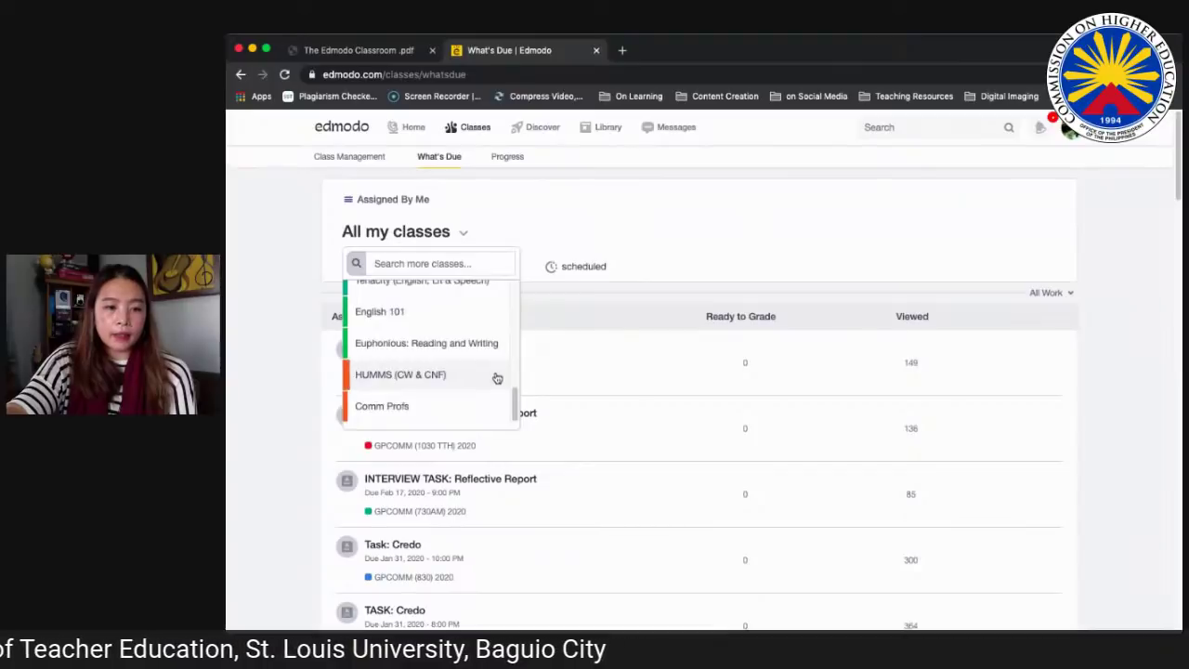
click(438, 374)
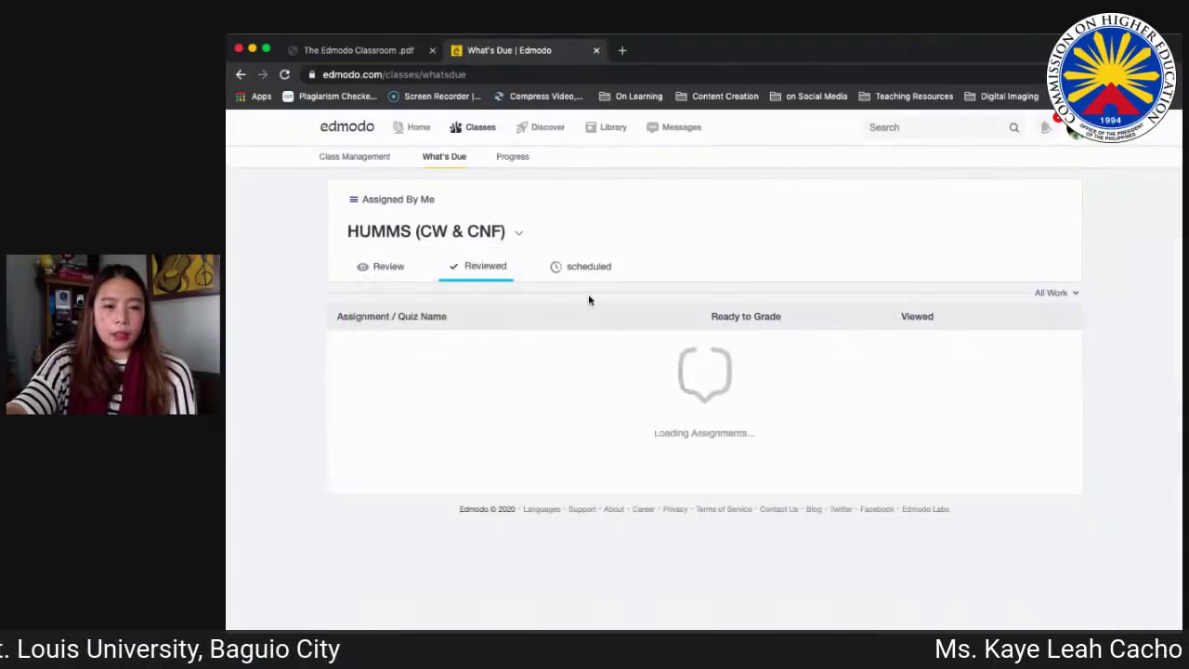
scroll(660, 382, down, 4)
scroll(660, 382, up, 4)
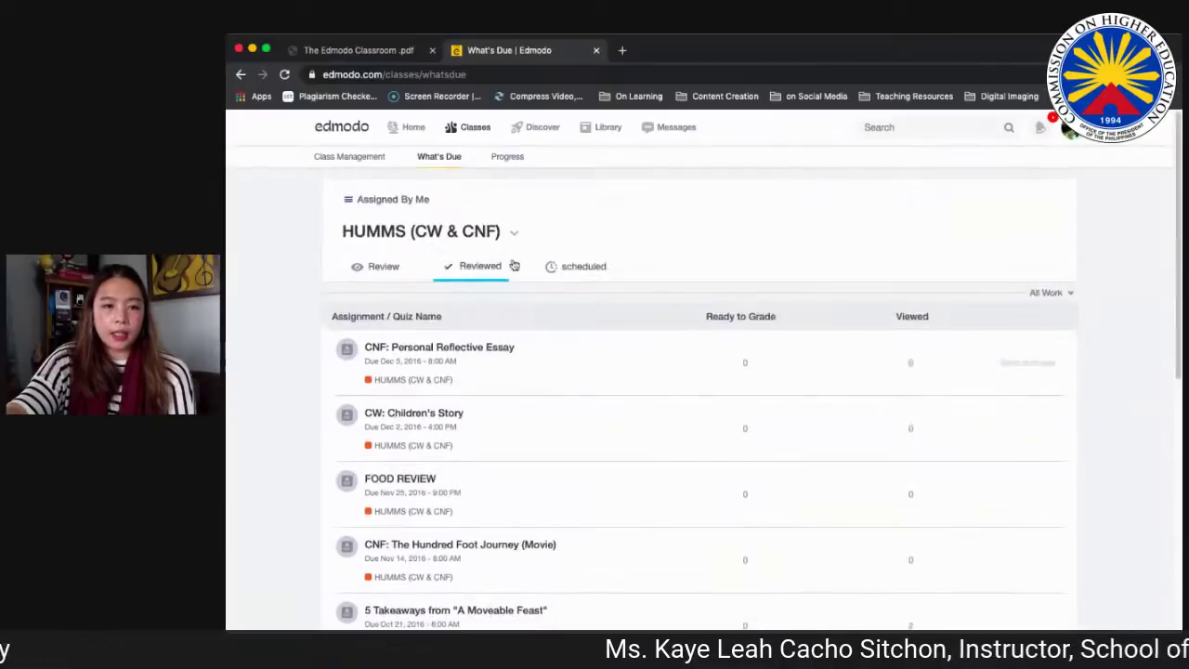
Step: Open the Progress gradebook and choose the Writing for Social Media class
click(507, 158)
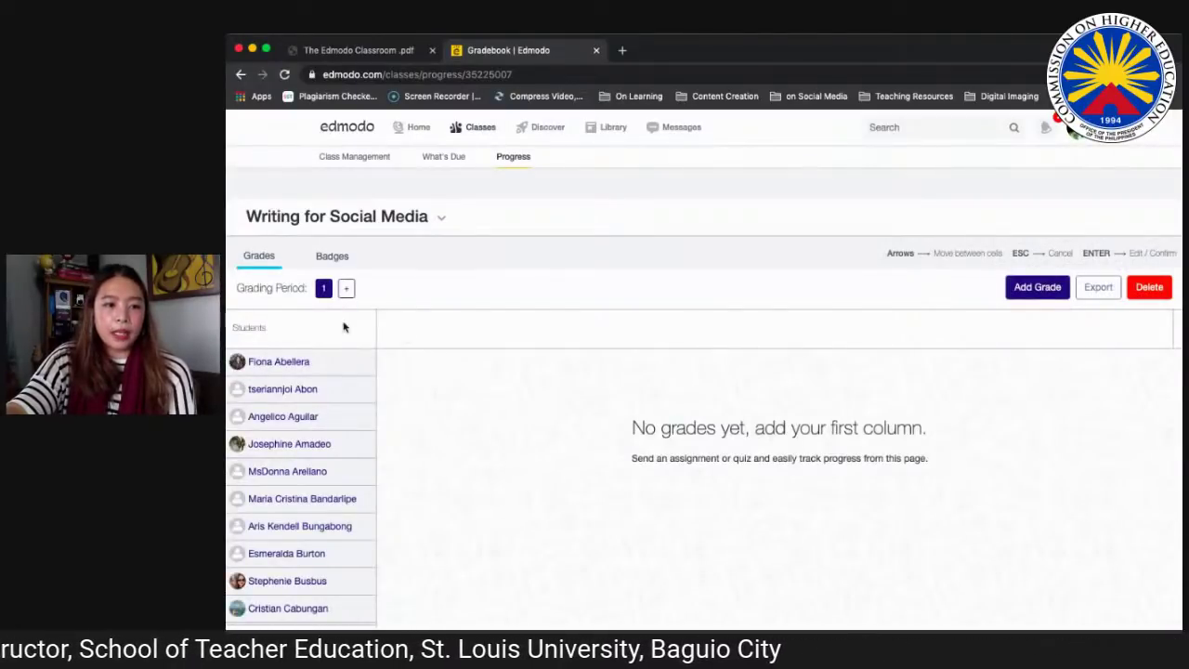
click(433, 219)
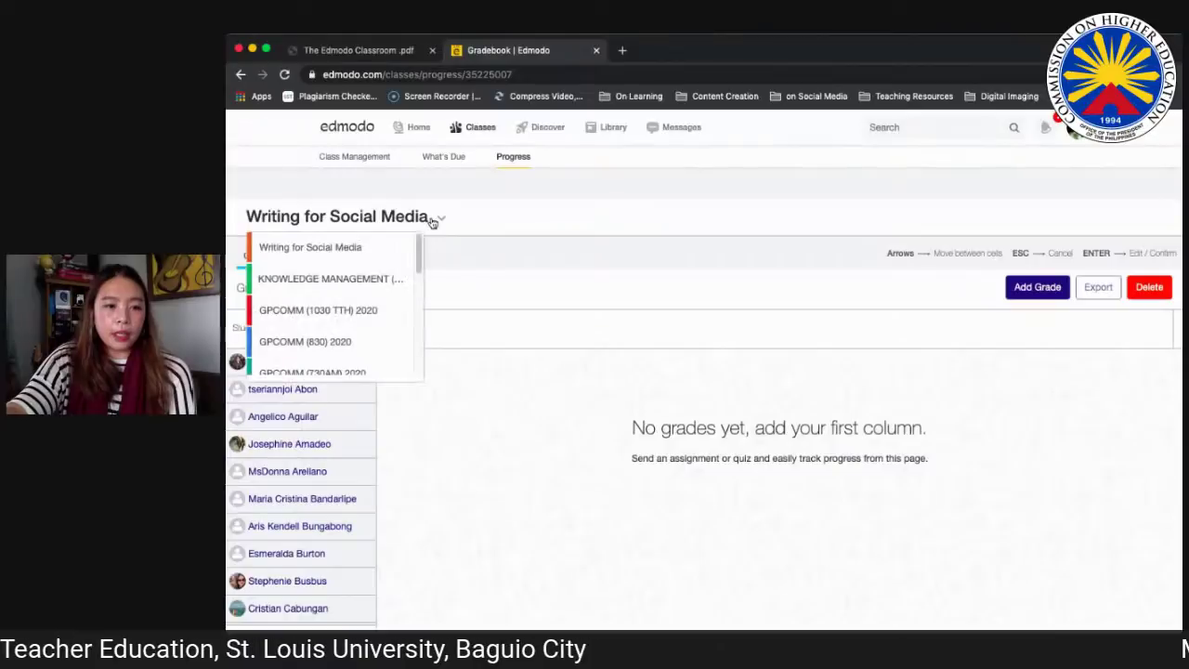
click(383, 244)
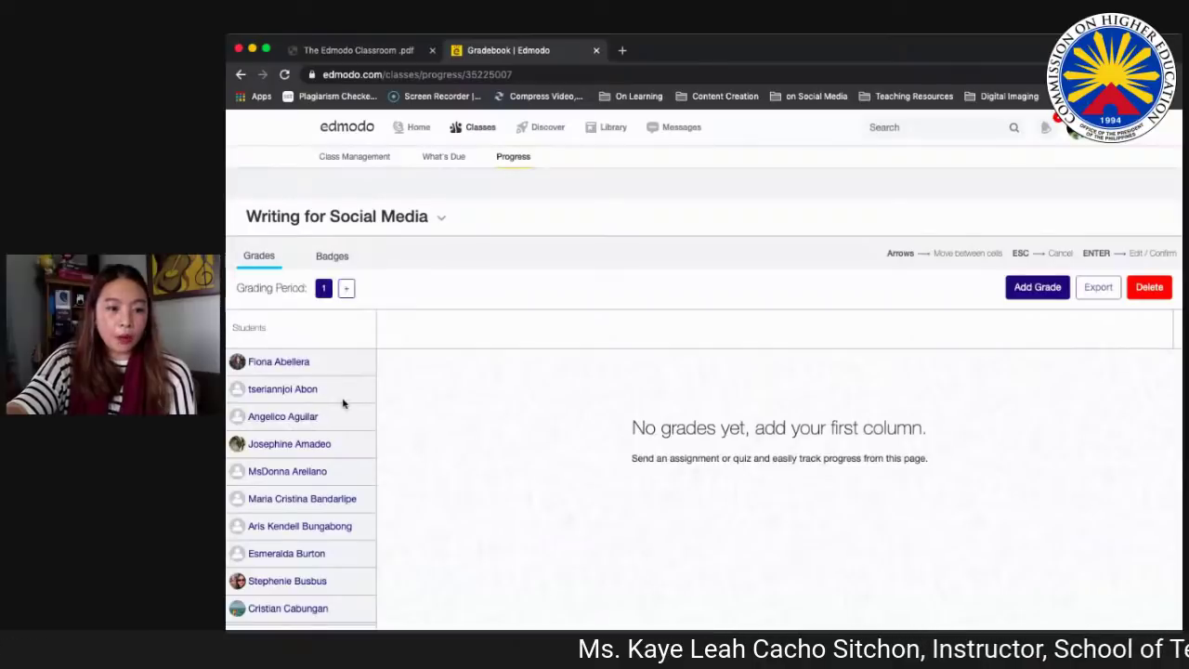
Step: Accept the pending request to join Writing for Social Media from the notifications, and close the notification list
click(1046, 130)
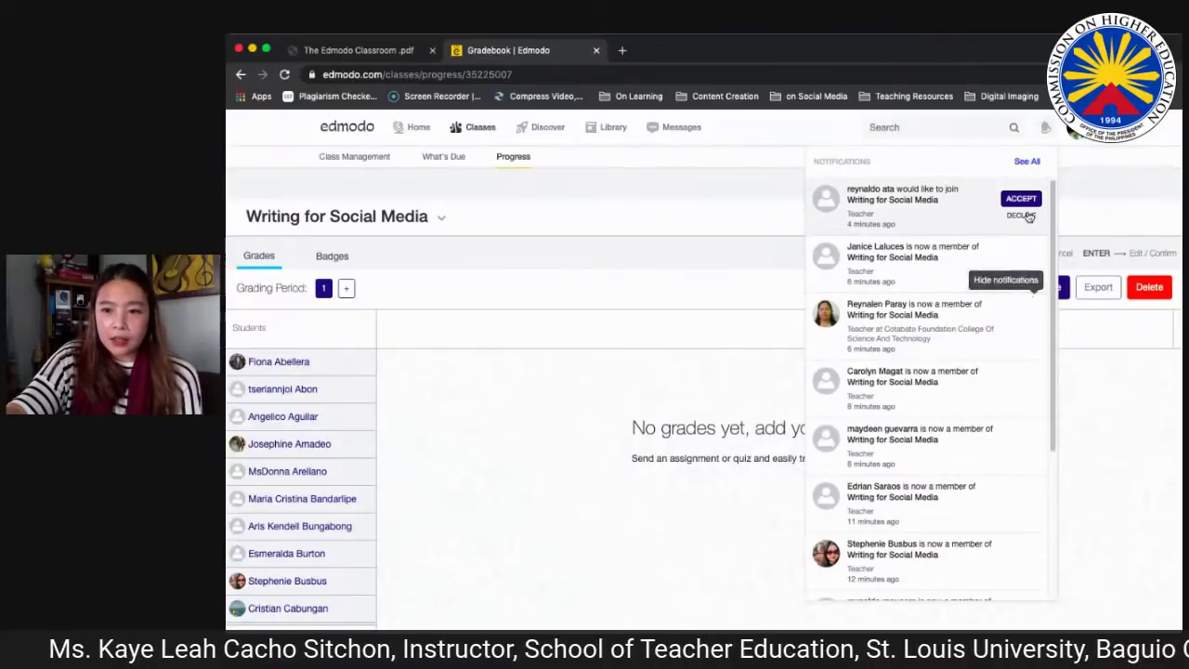
click(1022, 198)
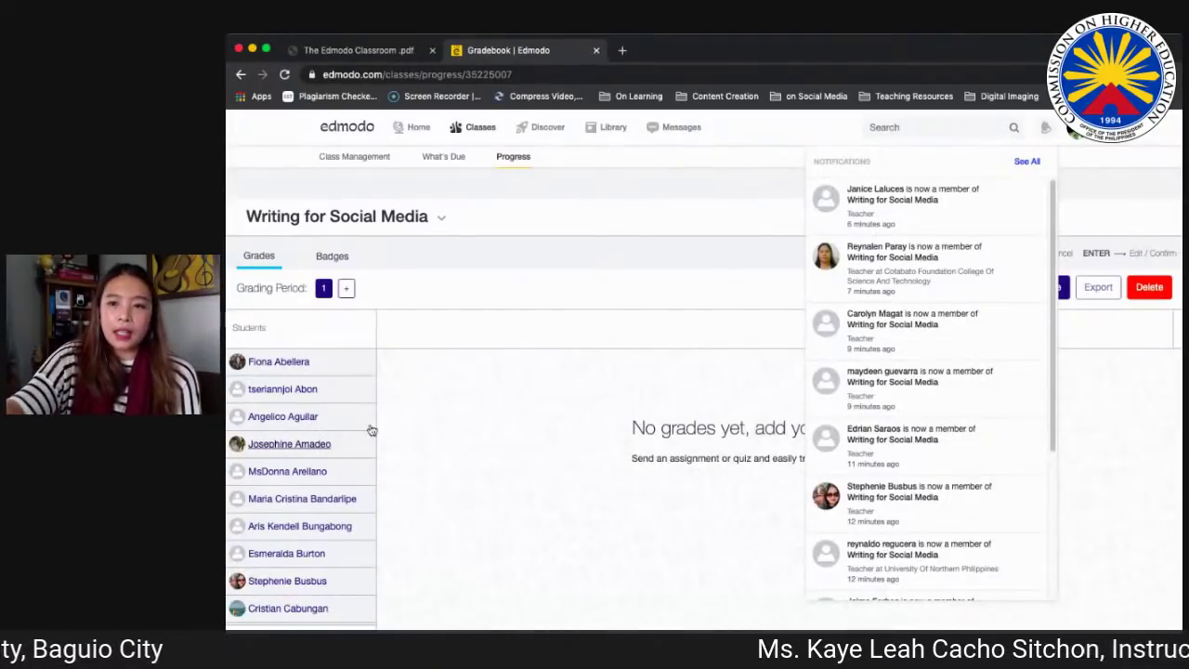
click(1046, 127)
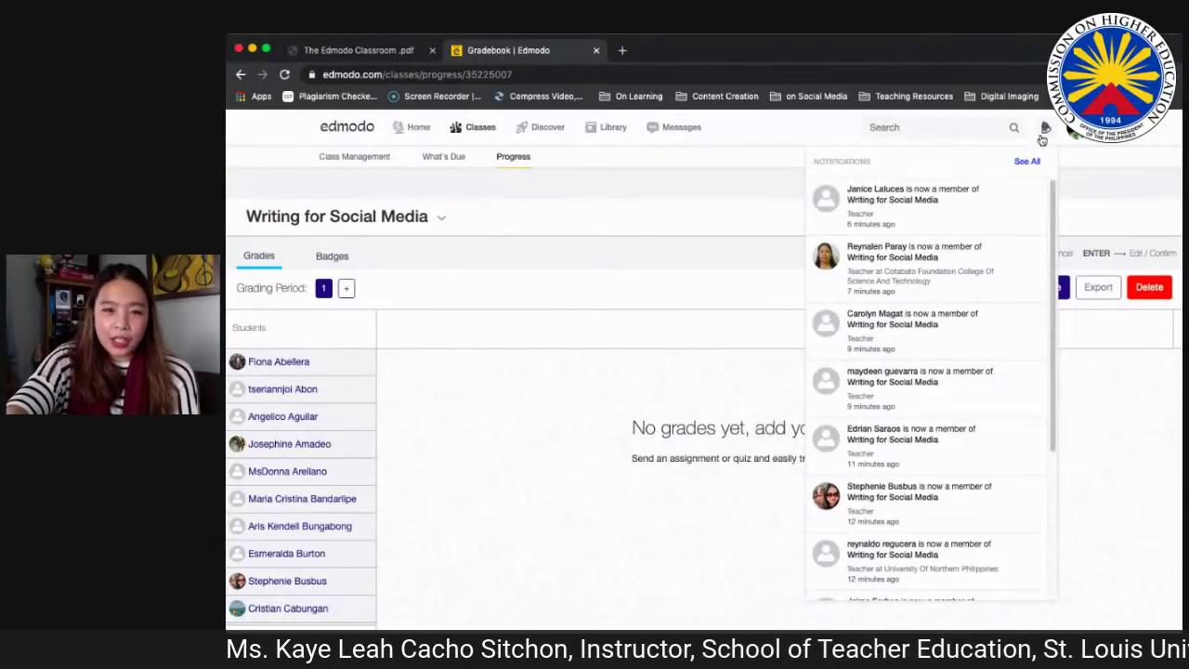
click(1044, 127)
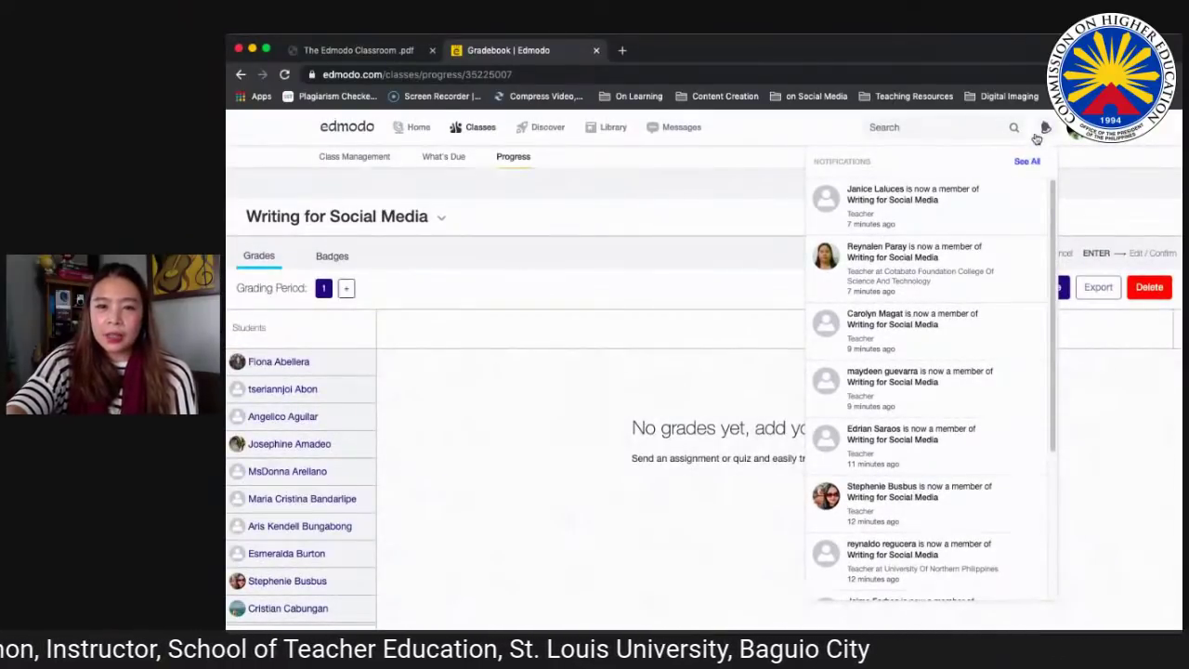
click(679, 249)
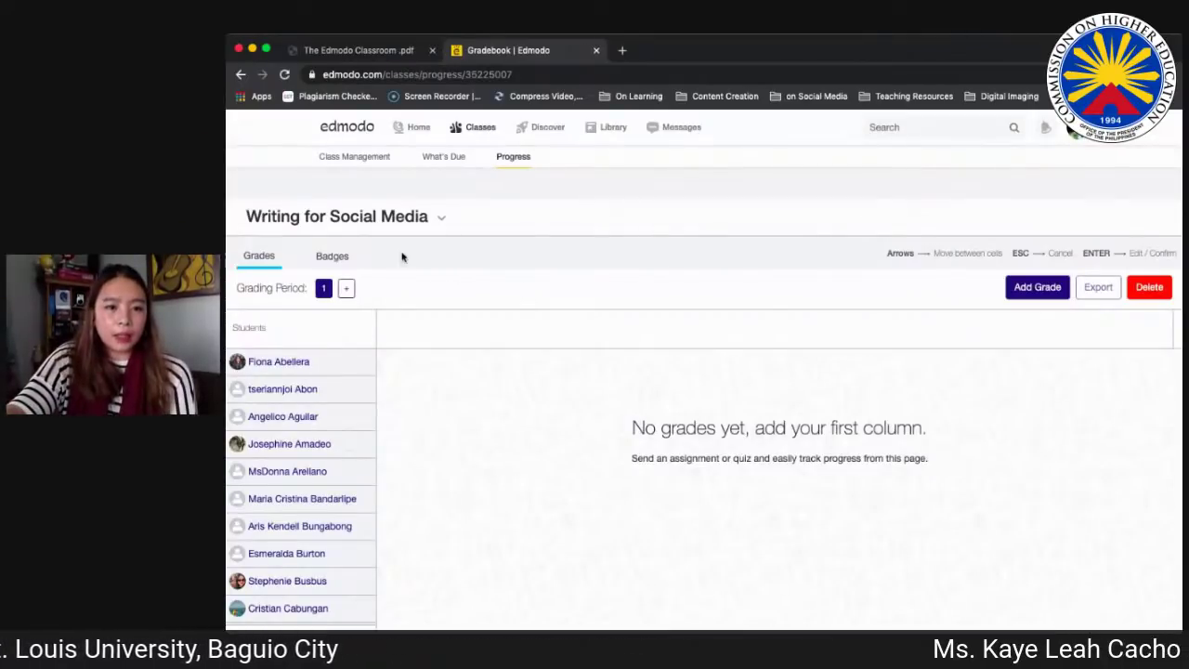
Step: Show the badges for Writing for Social Media and preview the Student of the Month badge, closing it without adding it
click(332, 257)
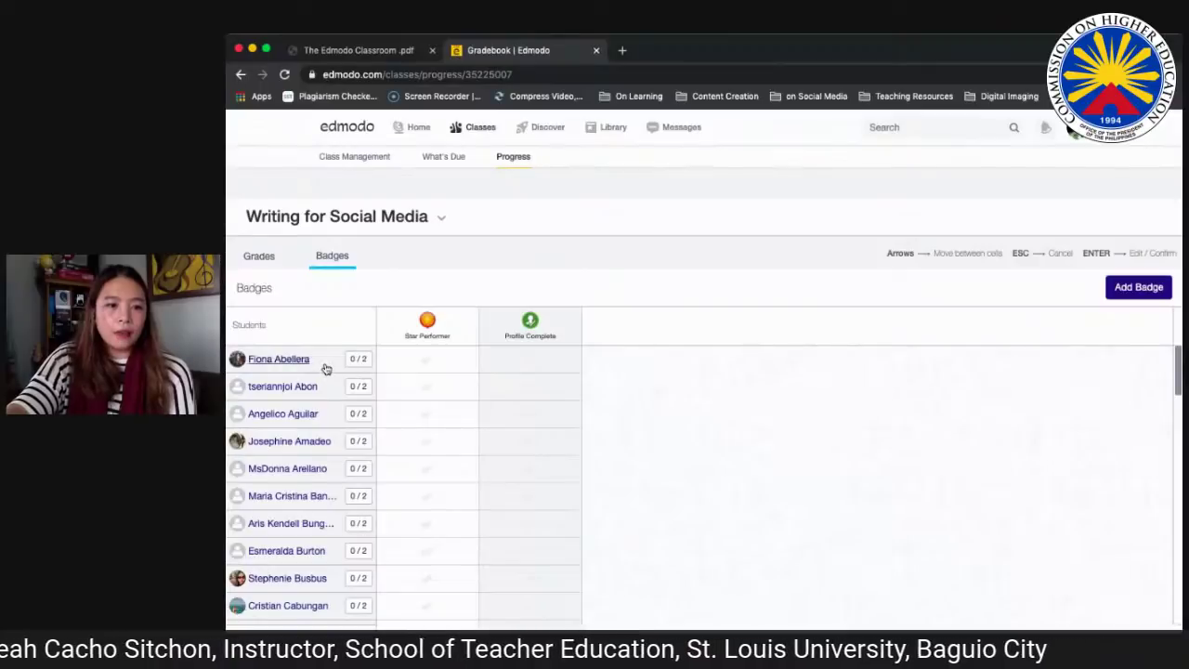
click(1127, 290)
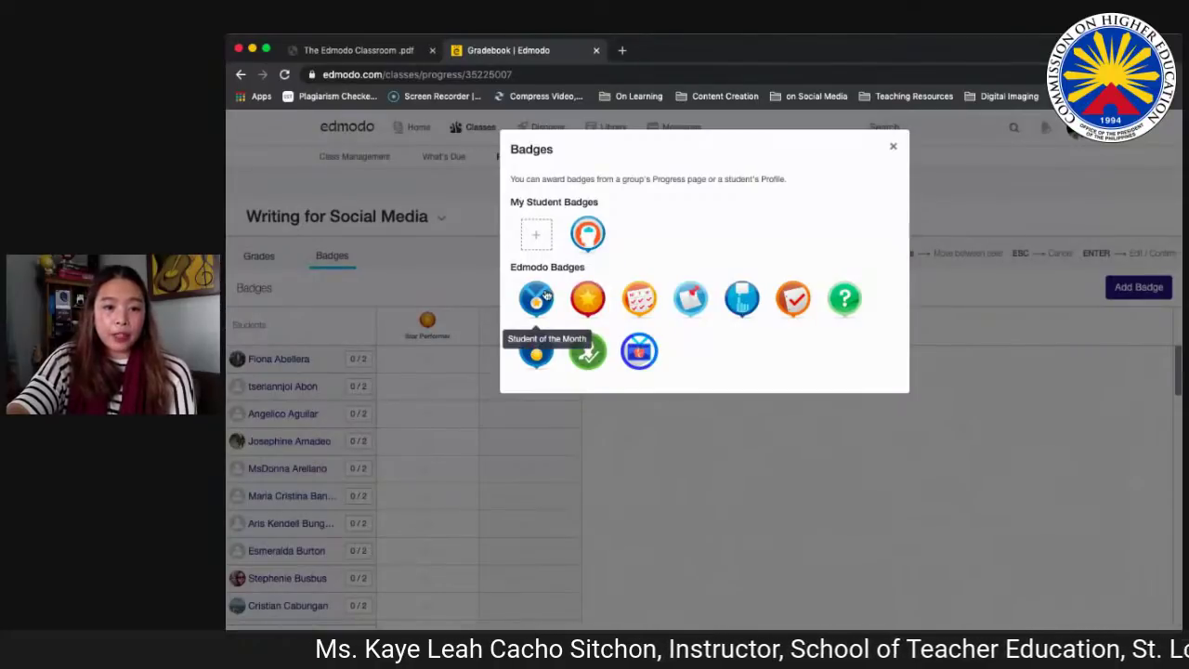
click(537, 298)
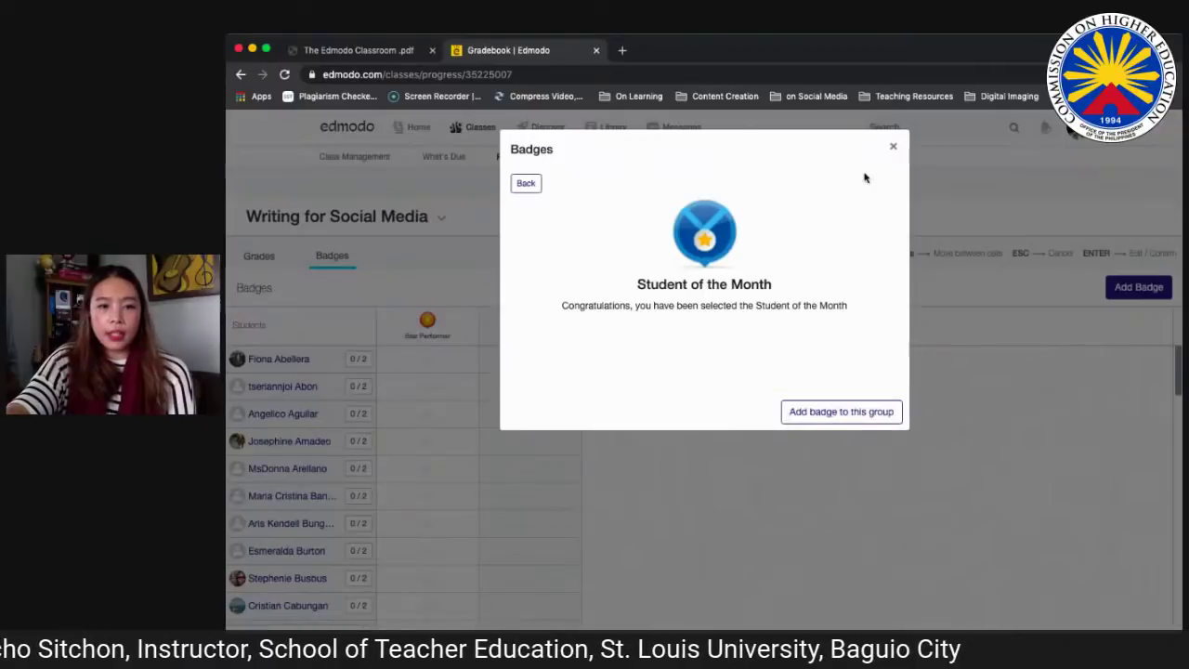
click(892, 151)
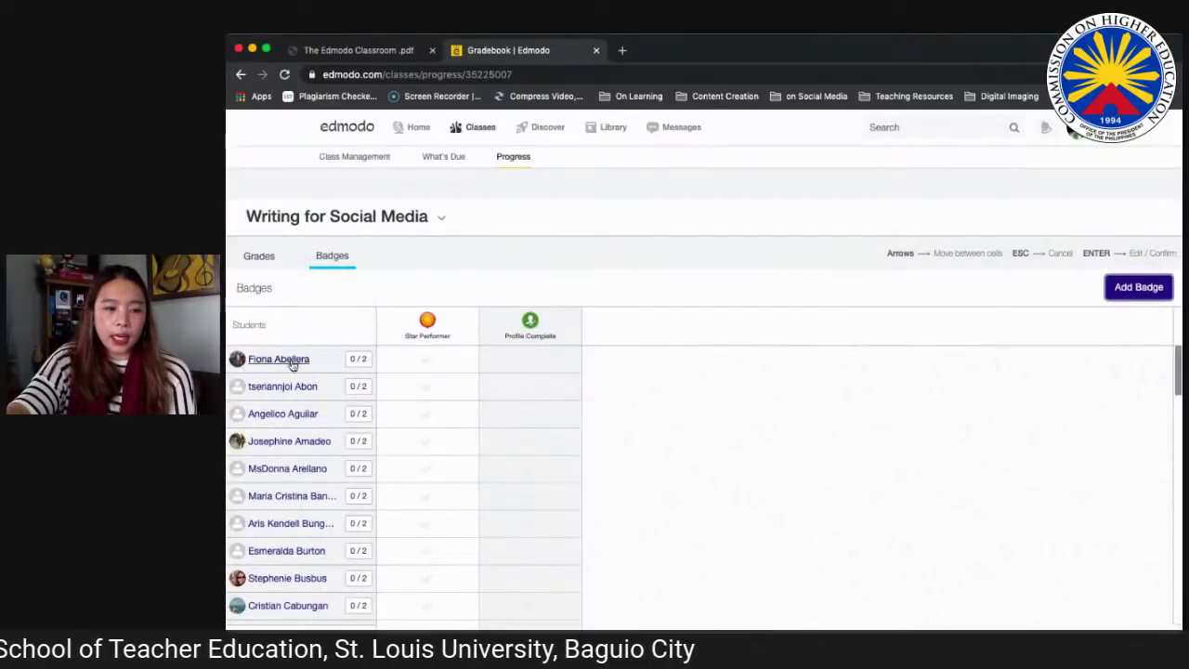
Step: Open the profile of the first student in the badges list in a new browser tab and view it
triple_click(293, 362)
click(623, 50)
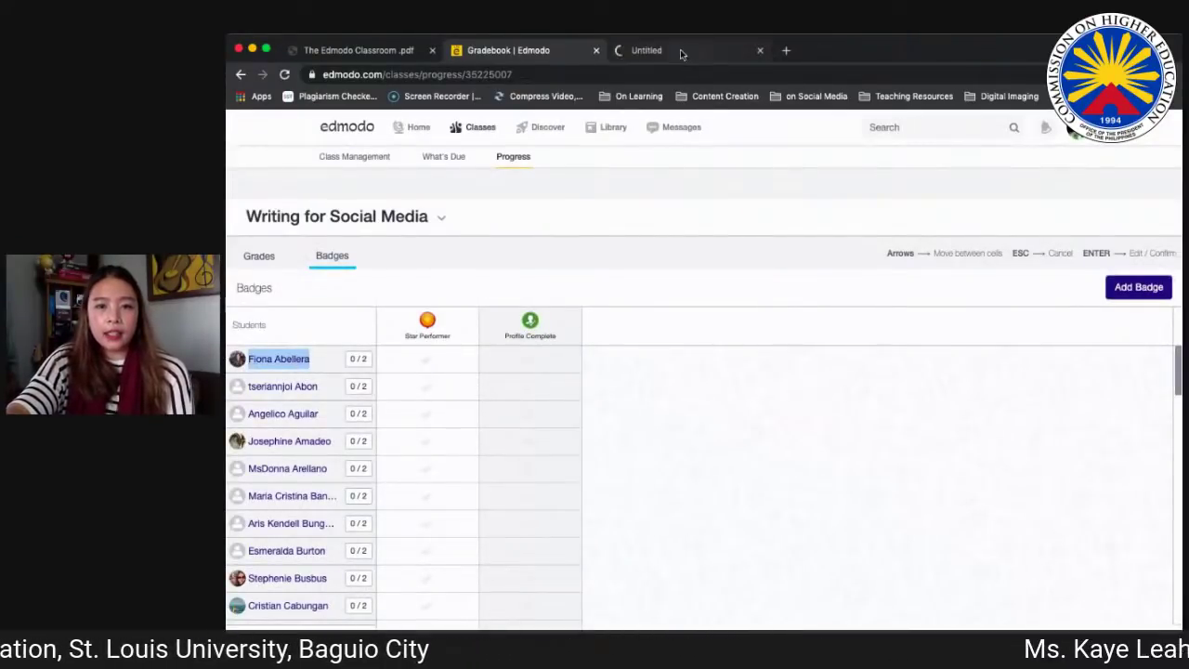
click(682, 51)
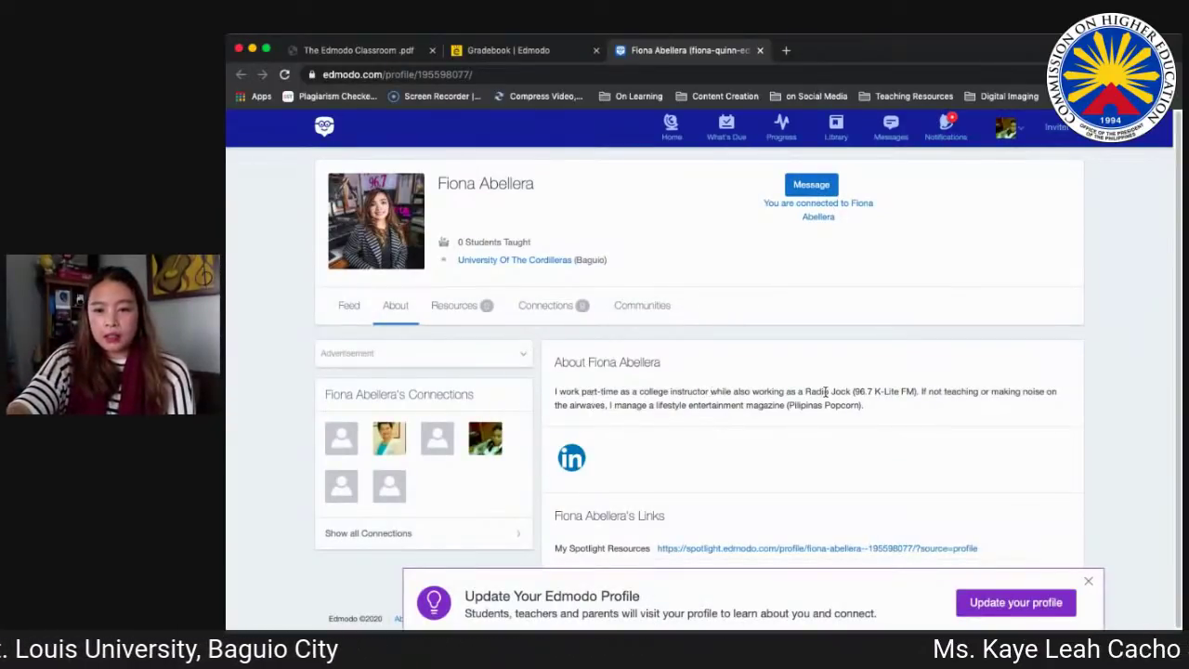
Step: Dismiss the profile update banner on the student's profile page and return to the gradebook's badges view
scroll(641, 395, down, 1)
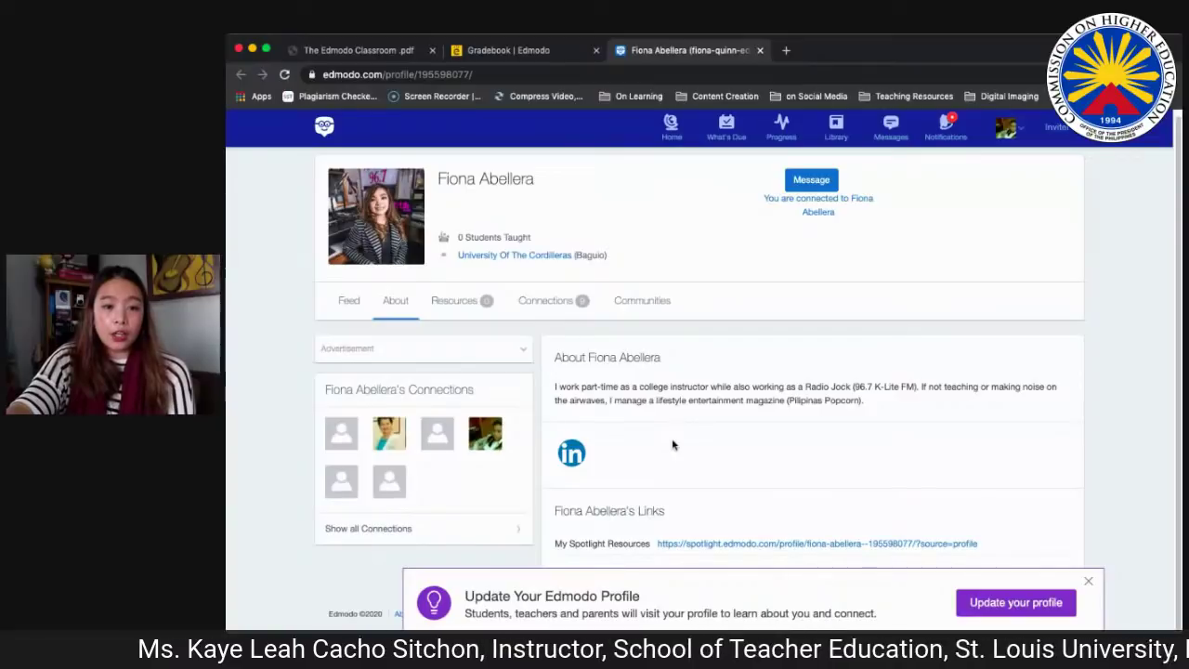
click(1088, 581)
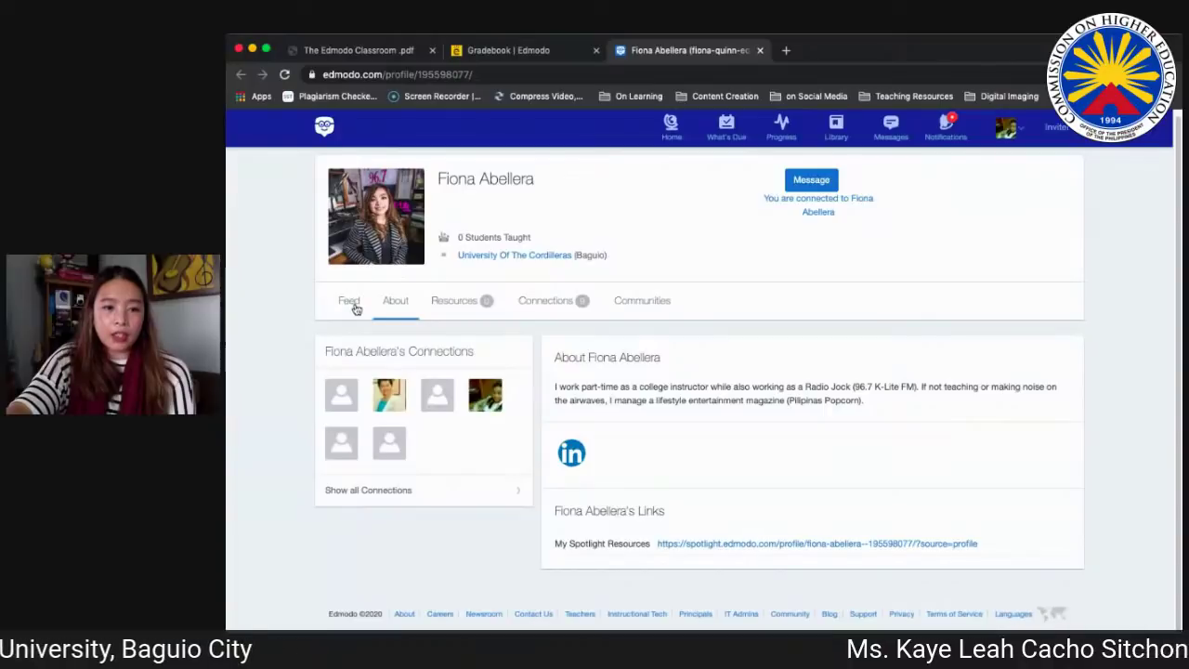
click(508, 50)
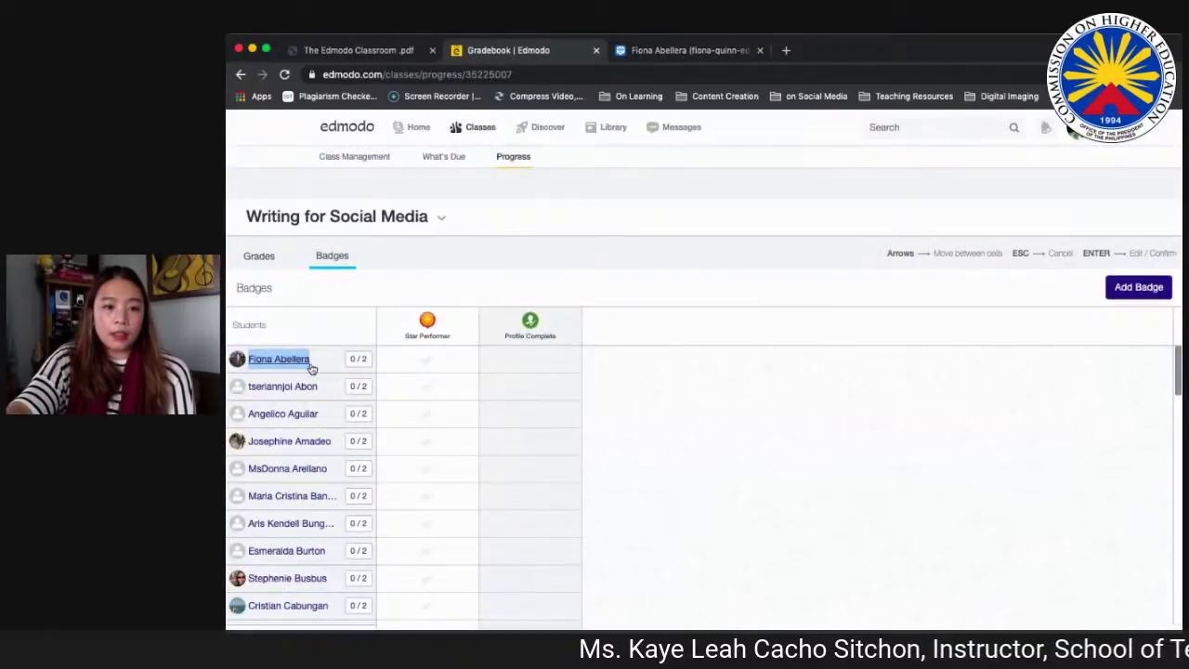
Step: Preview the Profile Complete badge, close it without adding it to the group, and close the student's profile tab
click(1150, 290)
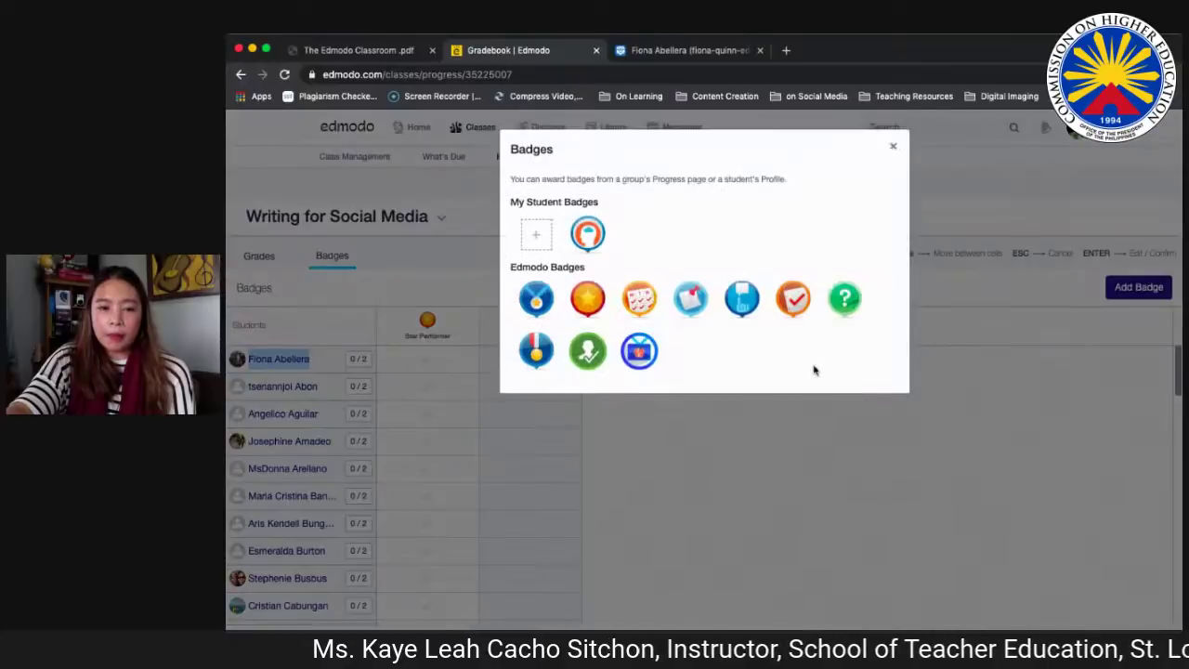
click(589, 353)
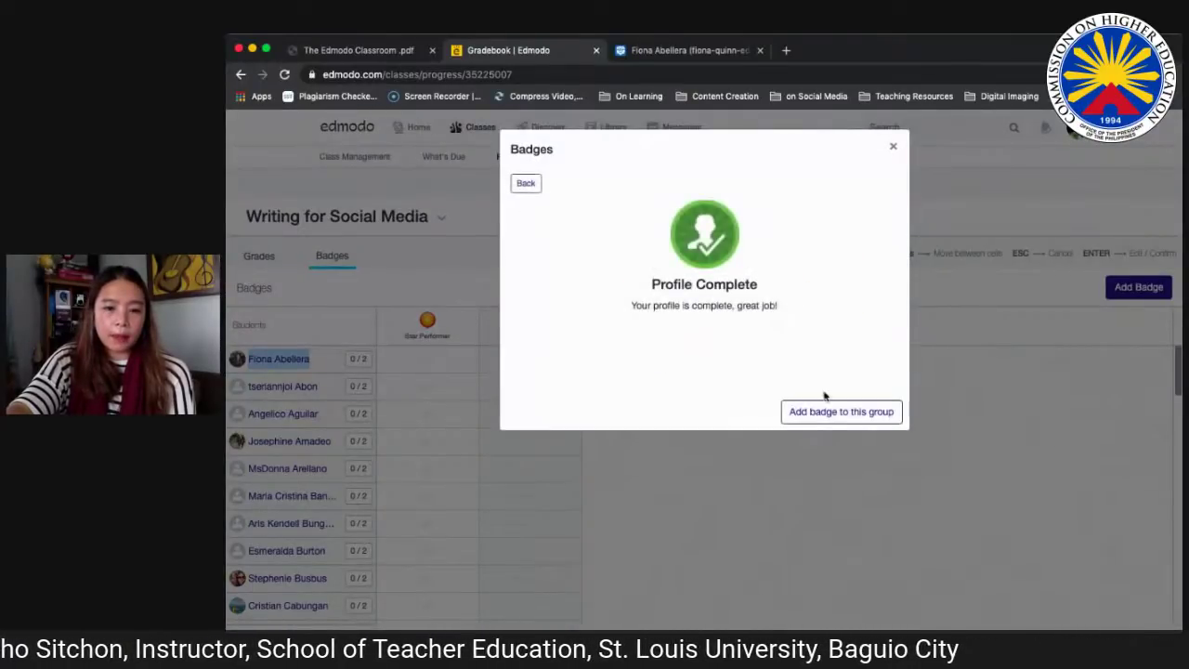
click(895, 146)
click(761, 50)
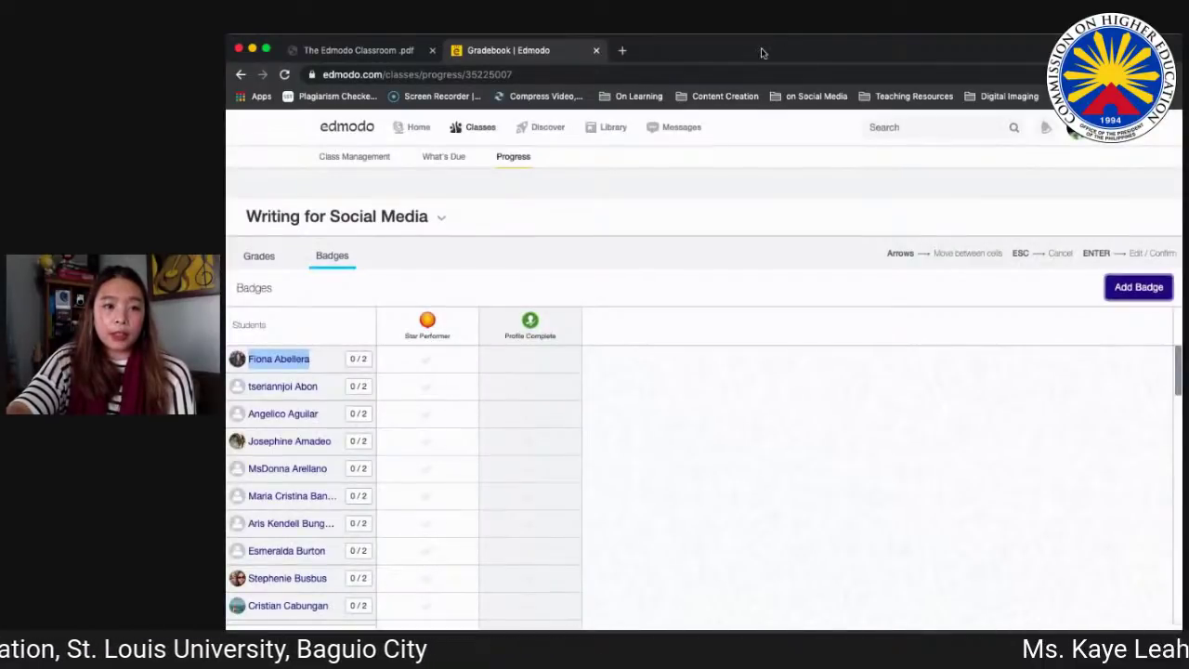
Step: Return to The Edmodo Classroom PDF and go through the badge slides up to the Writing for Social Media joining slide
click(406, 49)
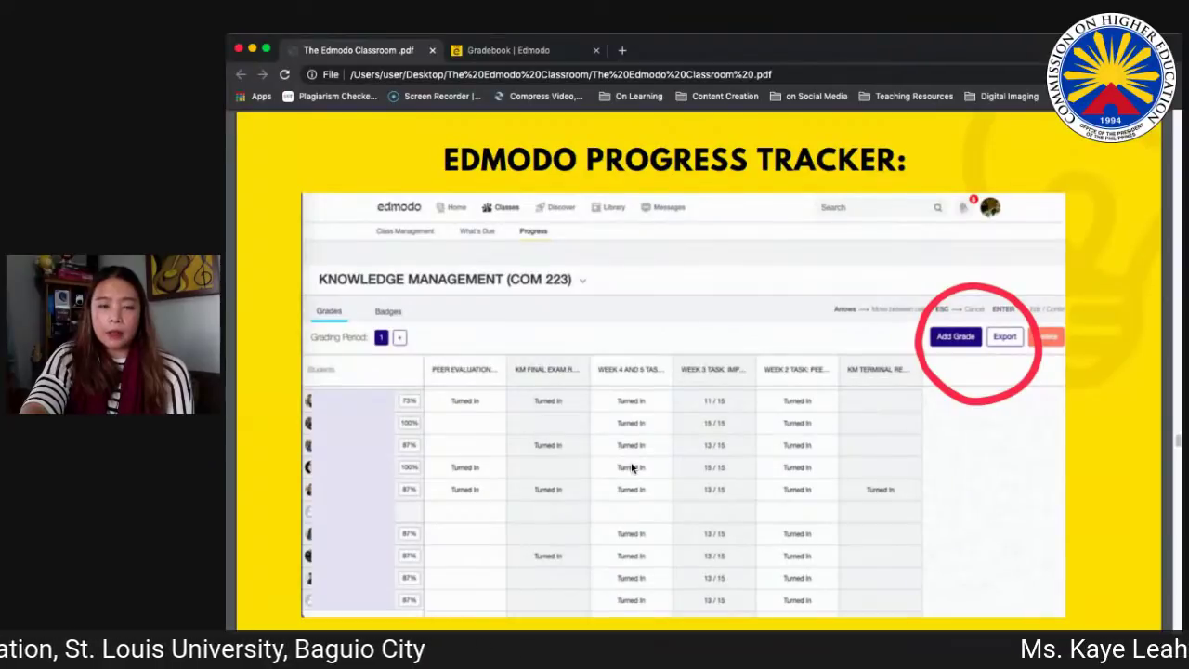
key(Right)
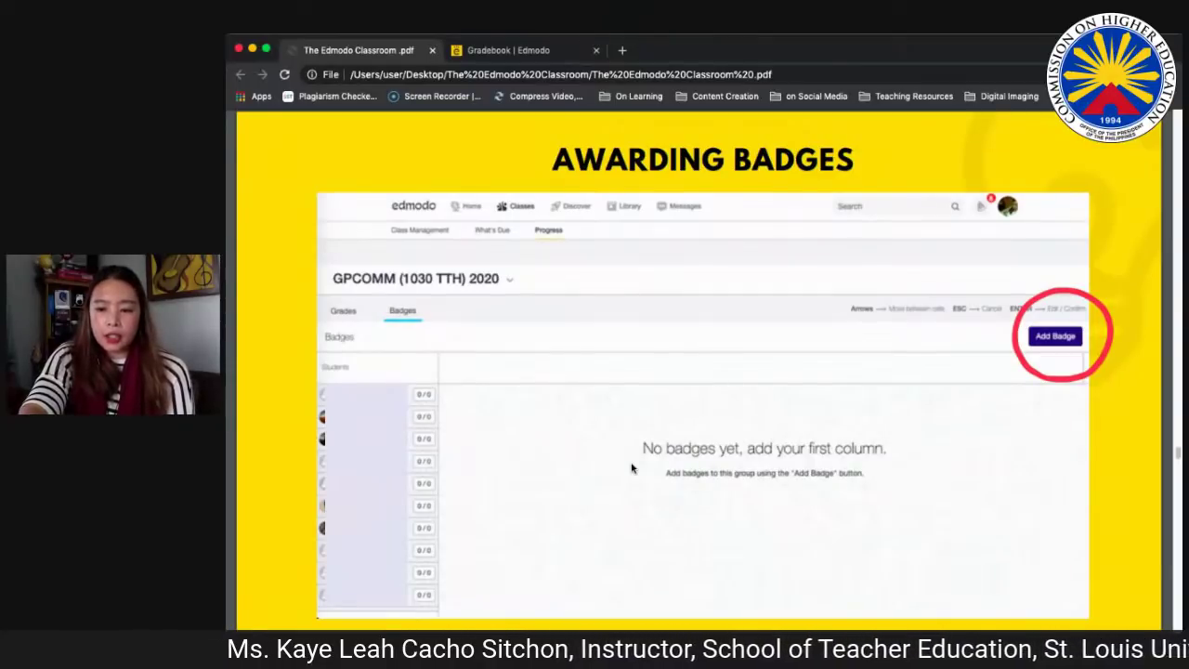
key(Right)
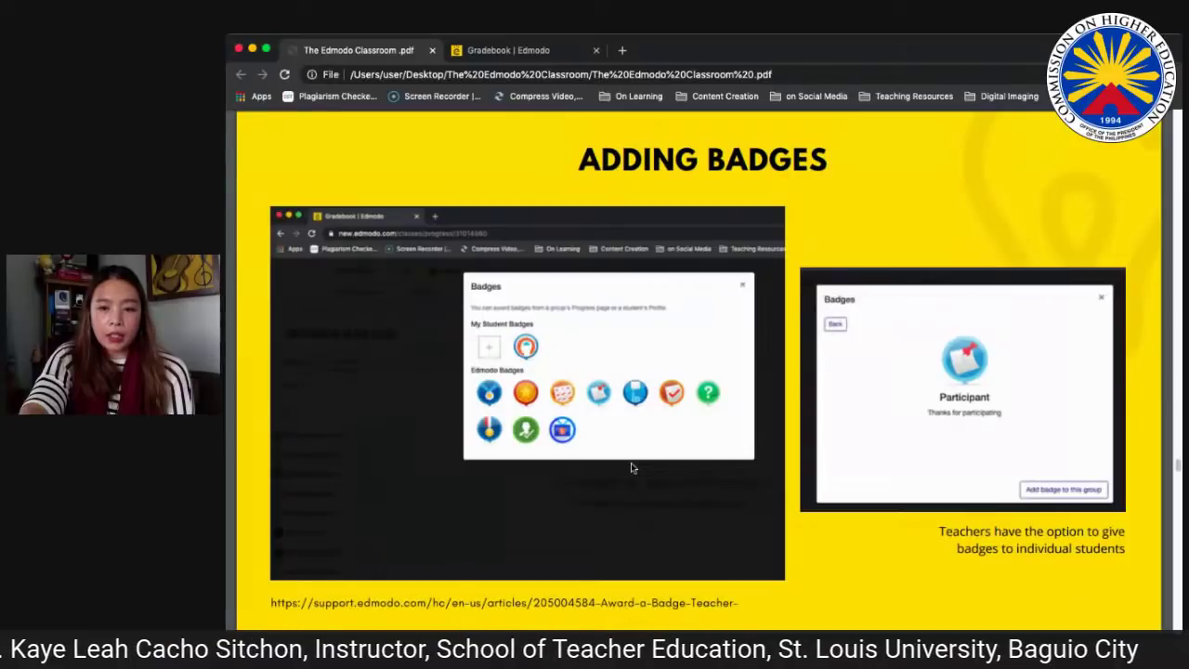
key(Left)
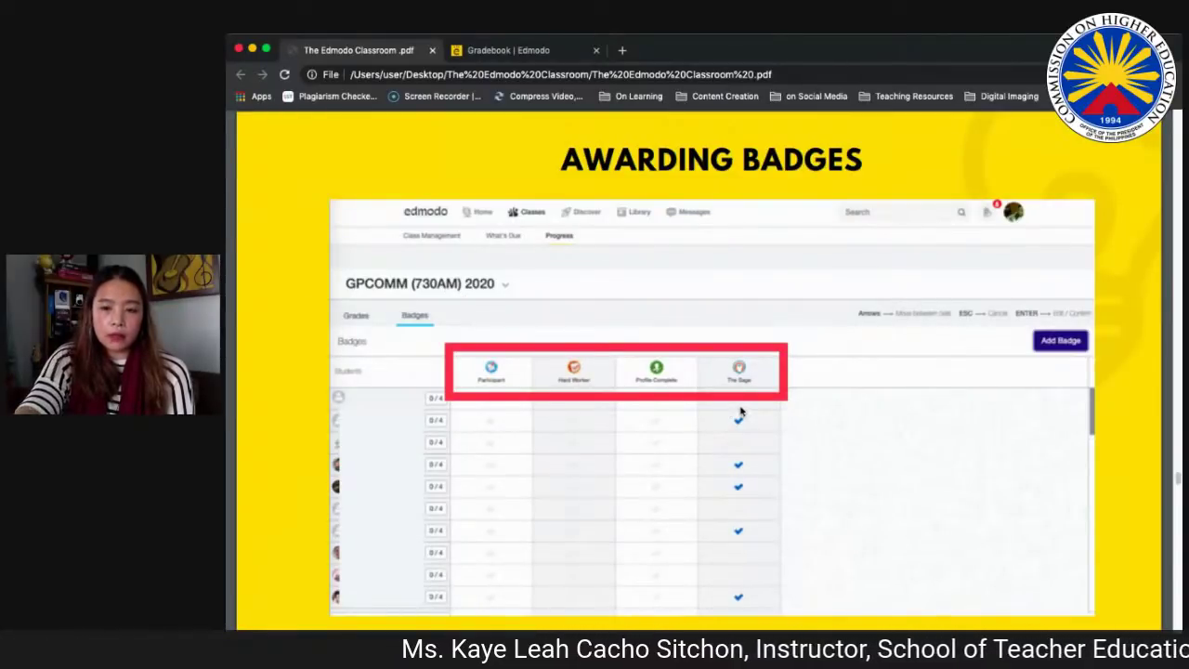
key(Right)
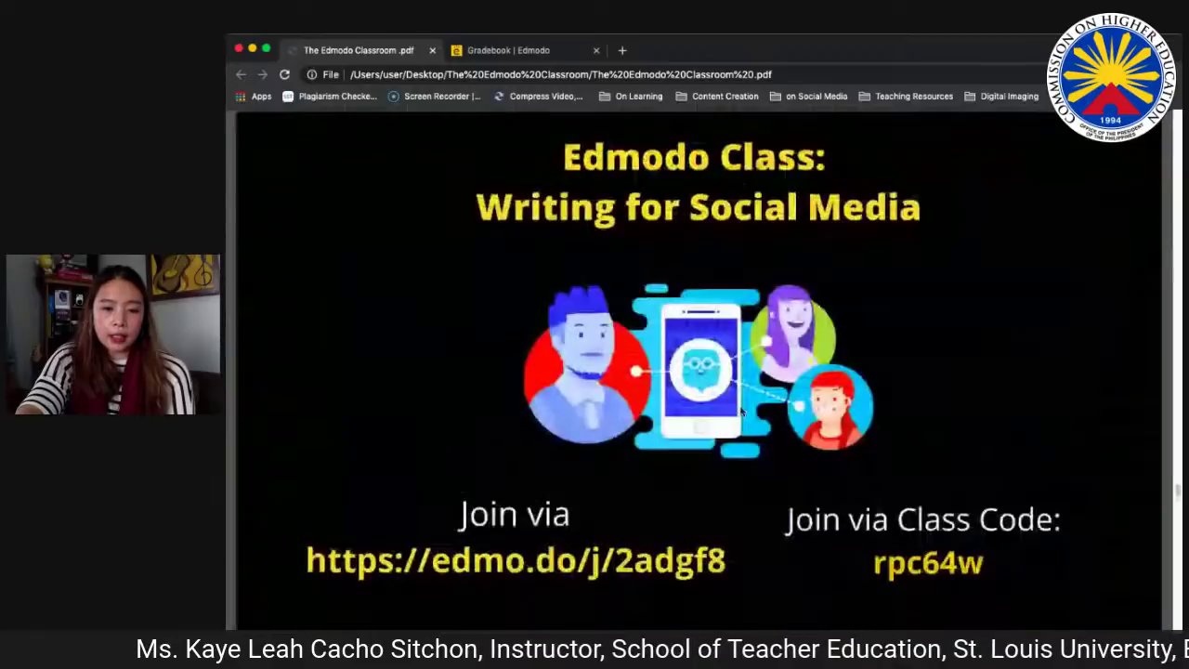
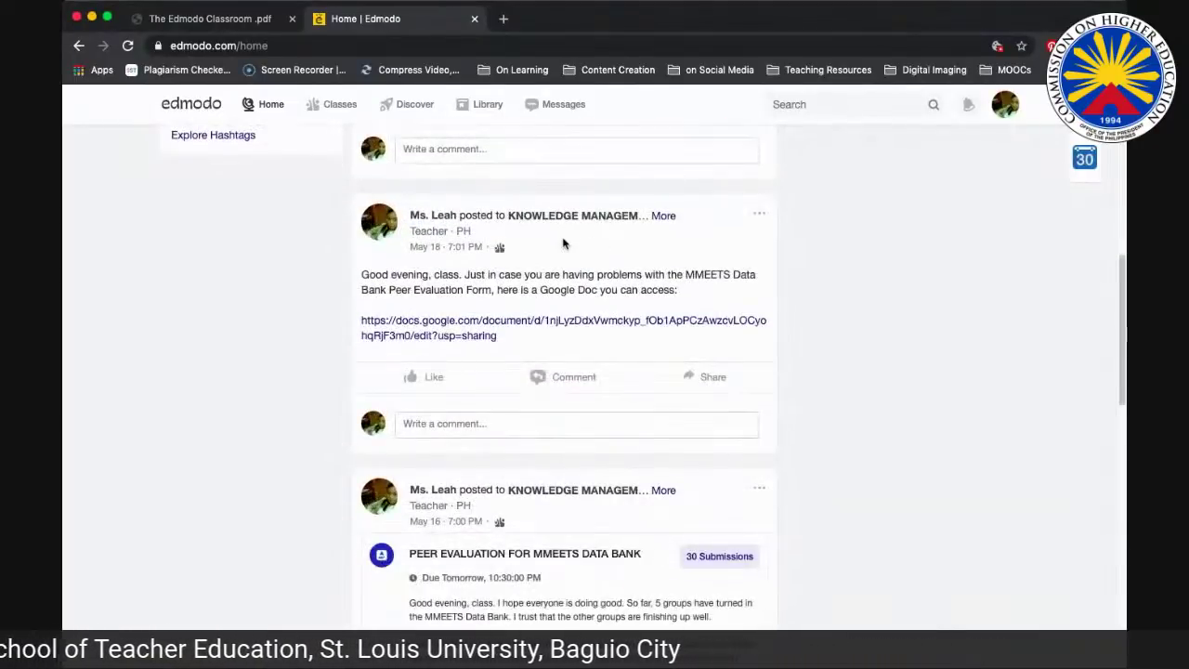
Step: Review the teacher's own class posts in the Edmodo home feed, from the recent ones to the older ones and back
scroll(548, 262, down, 1)
scroll(547, 261, down, 1)
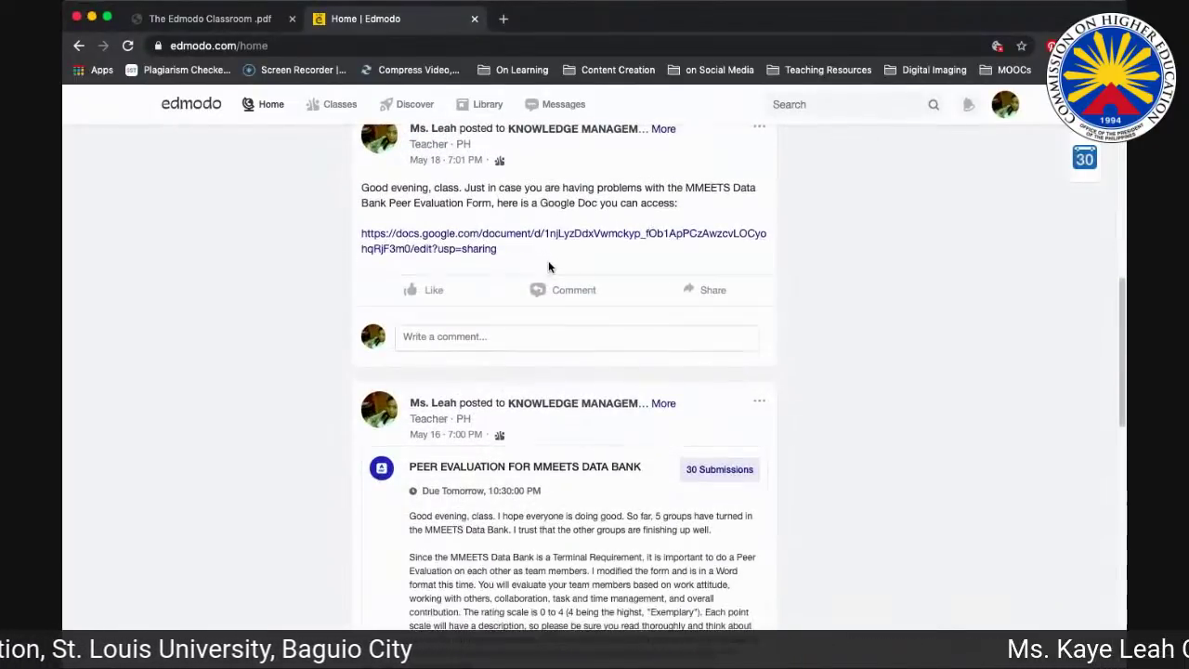
scroll(560, 316, down, 2)
scroll(558, 325, down, 10)
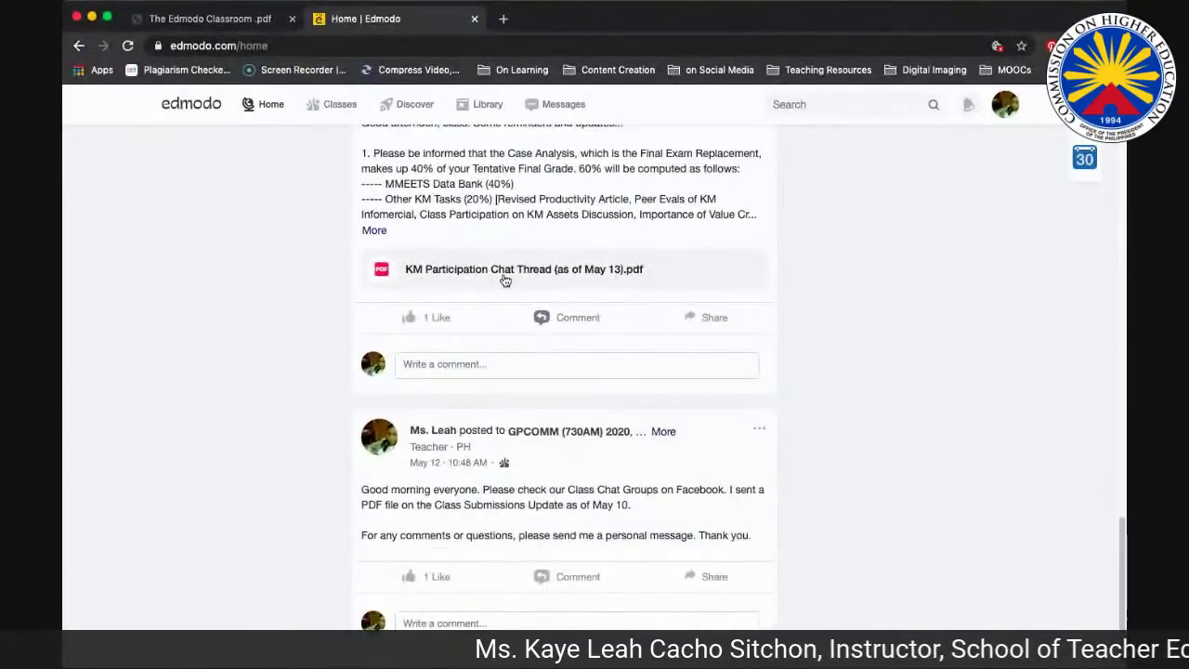
scroll(607, 362, up, 15)
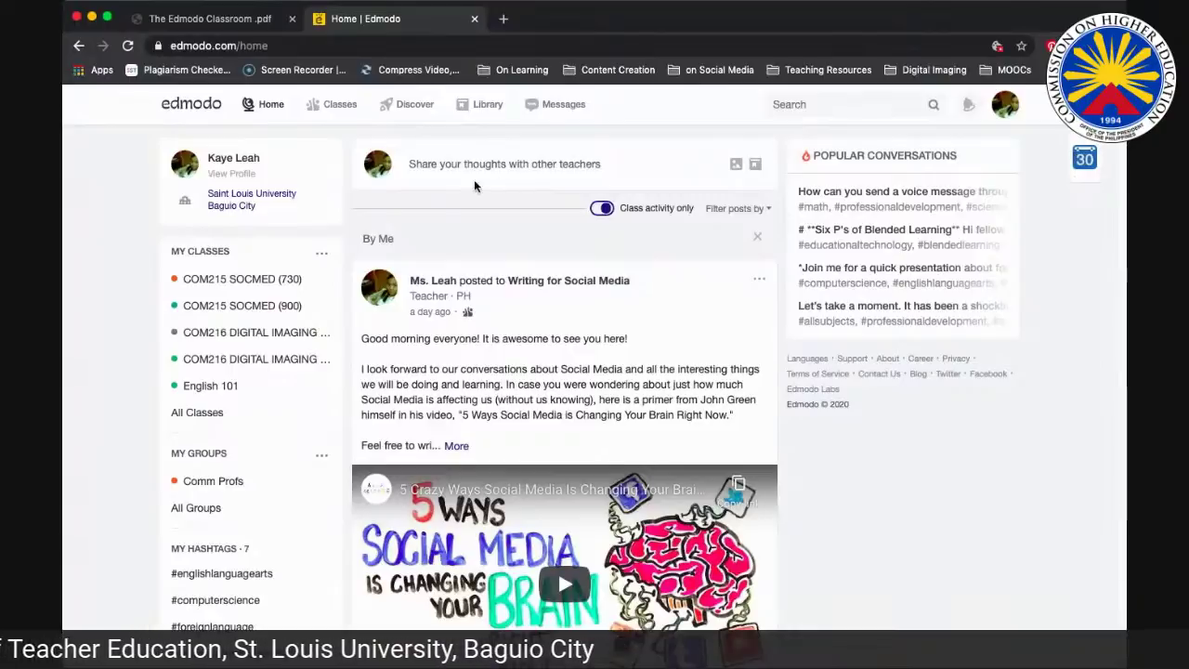
Step: Open the Edmodo messages and look through the list of recent student conversations
click(555, 105)
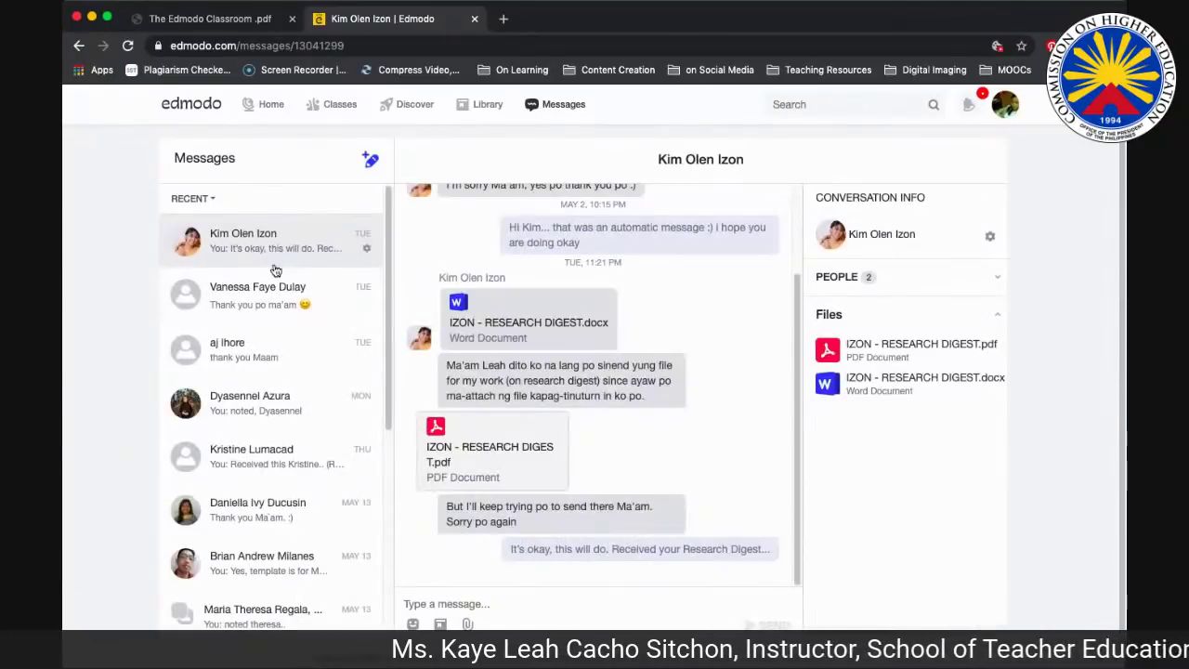
scroll(297, 284, down, 6)
scroll(441, 305, up, 2)
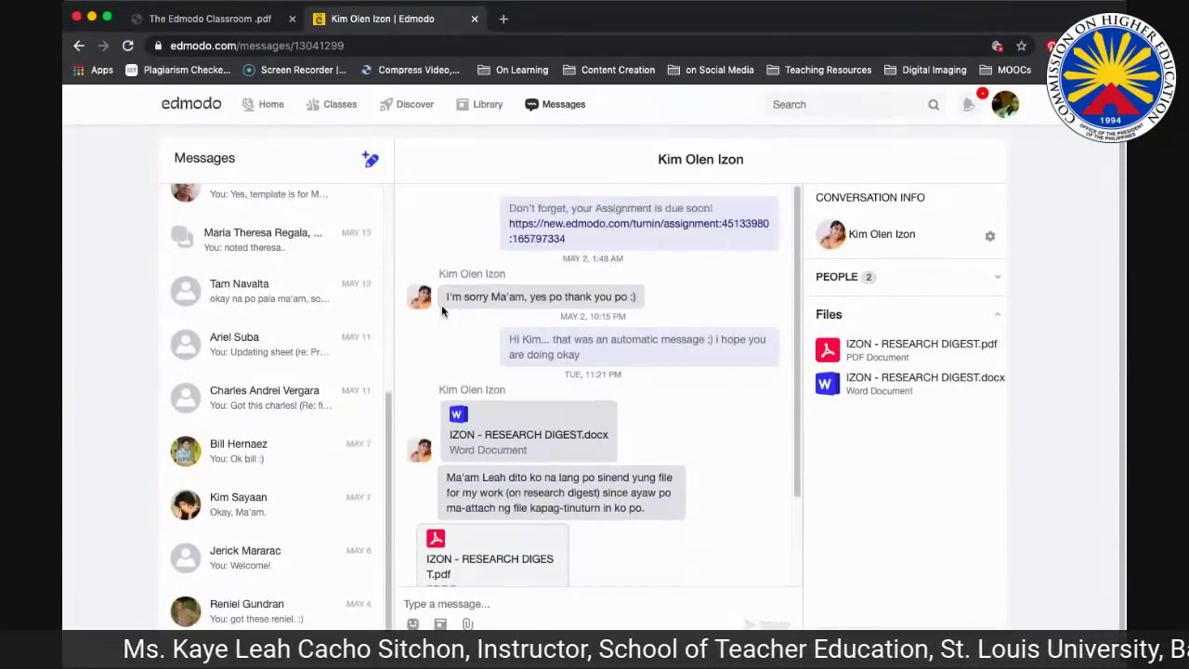
scroll(307, 278, up, 6)
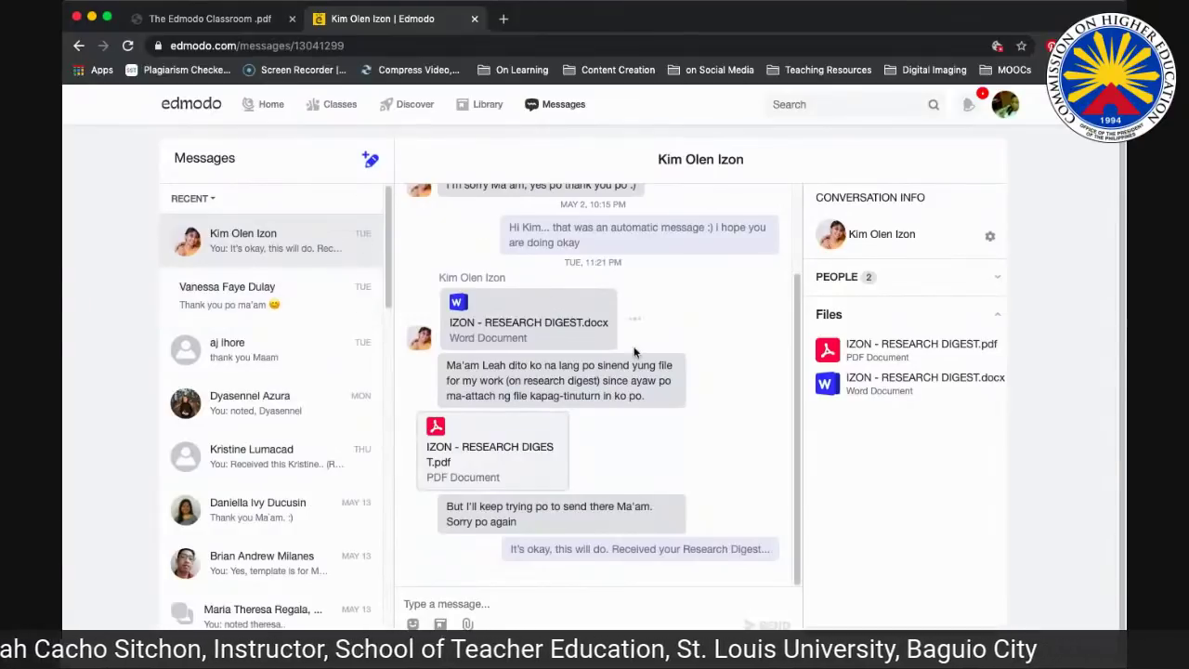
scroll(637, 353, down, 1)
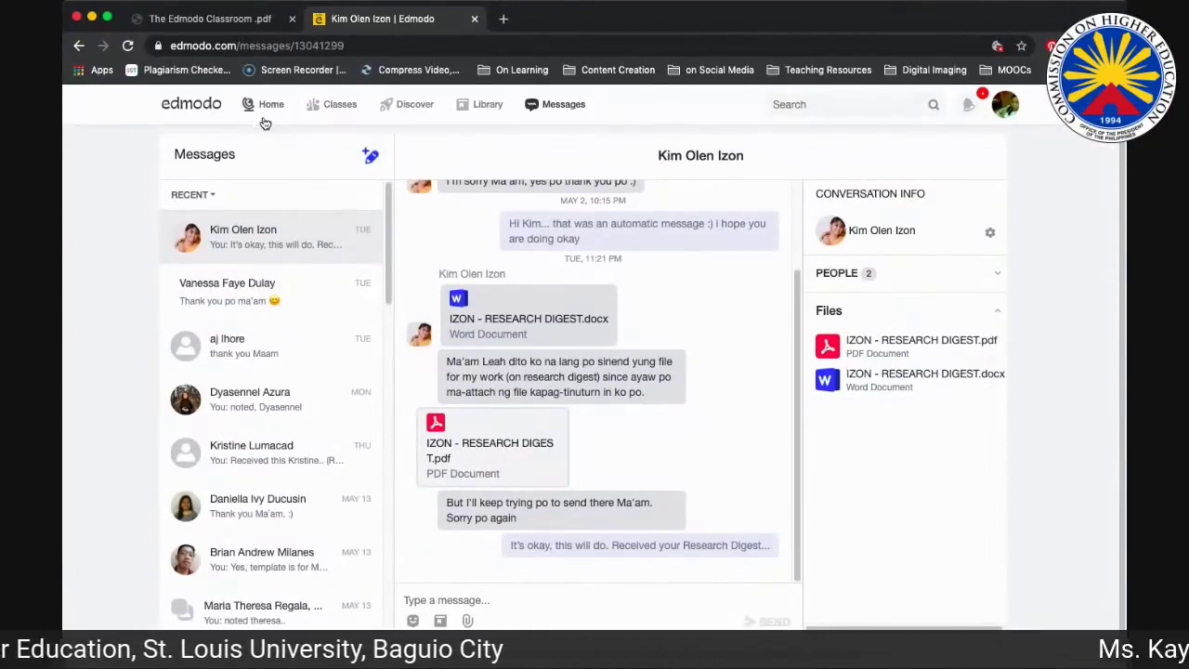
mouse_move(315, 109)
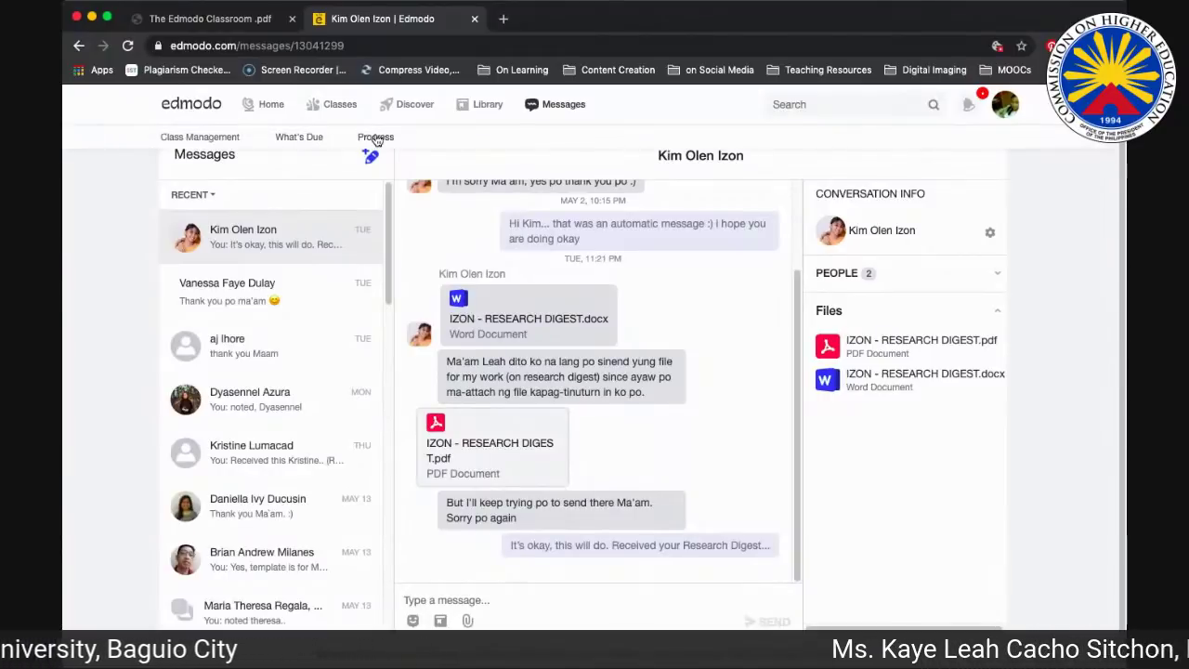
Step: Return to the home feed and restrict it to class activity only
click(270, 106)
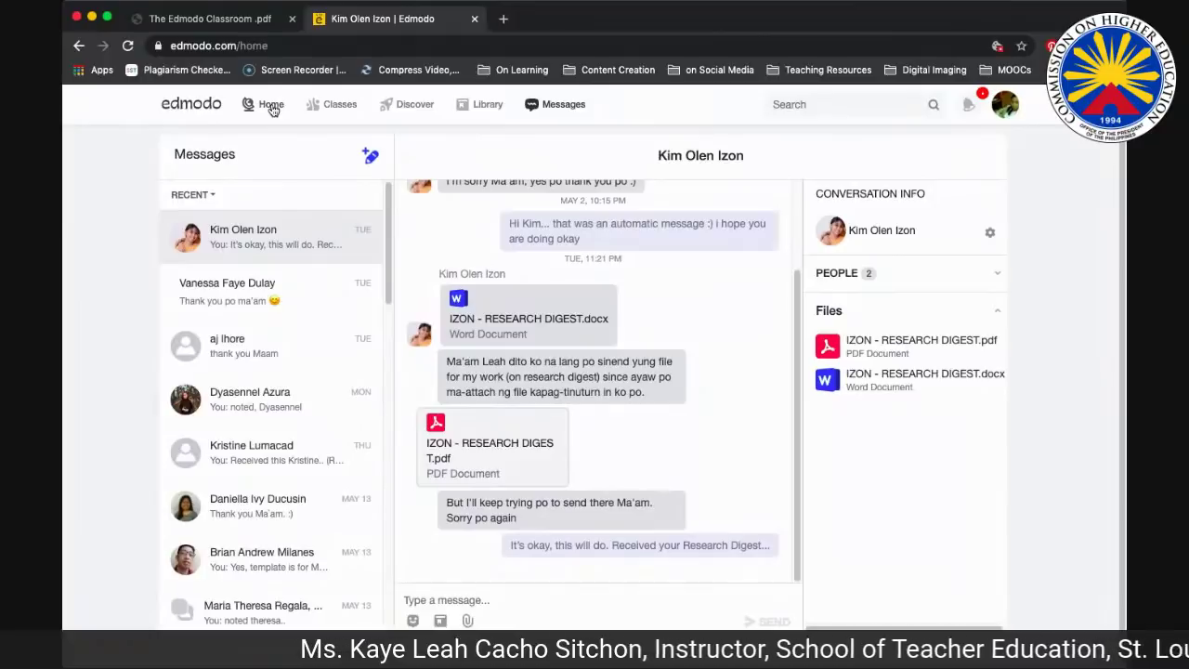
scroll(576, 300, down, 10)
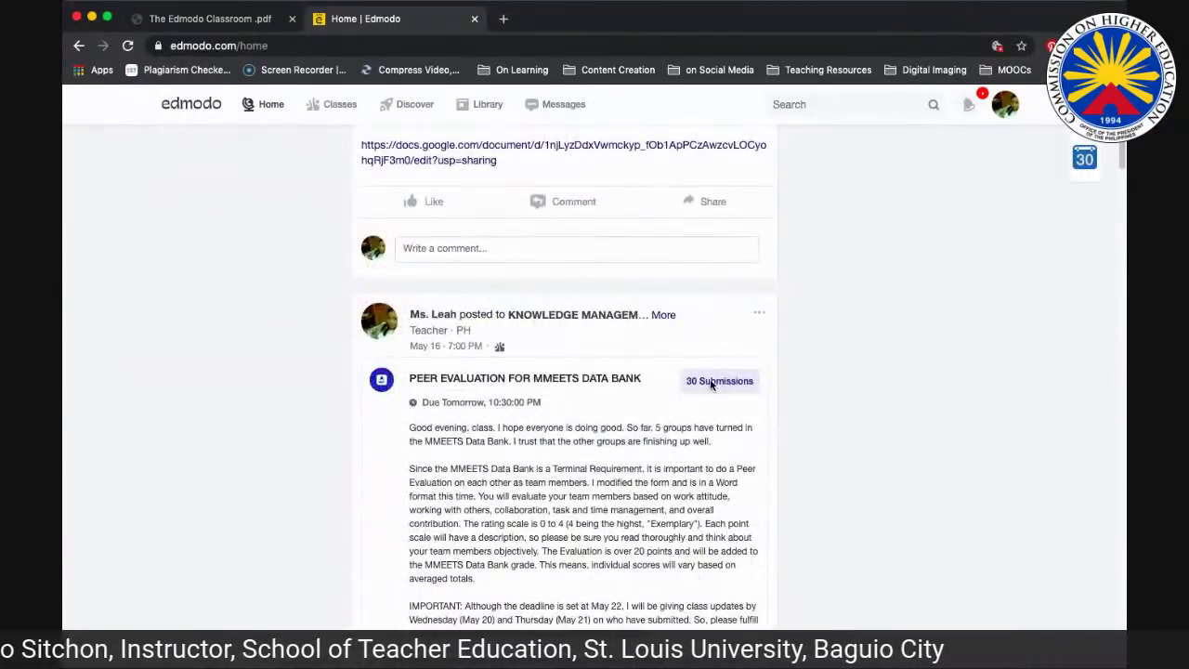
scroll(706, 379, down, 10)
scroll(663, 381, down, 10)
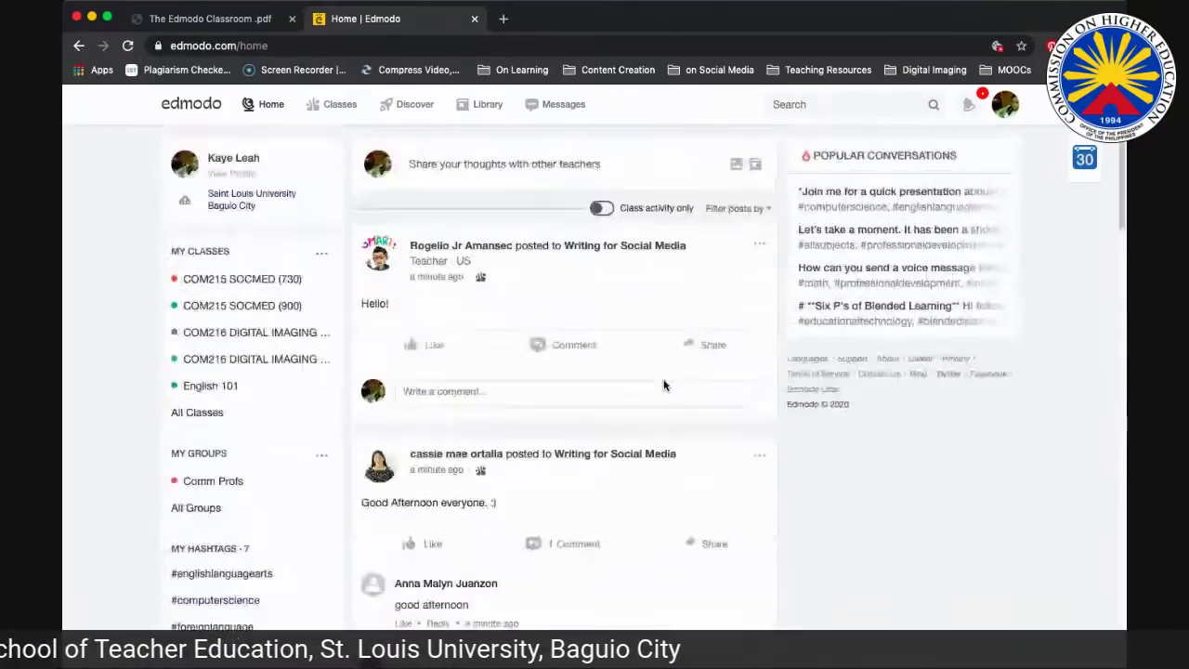
scroll(664, 379, up, 15)
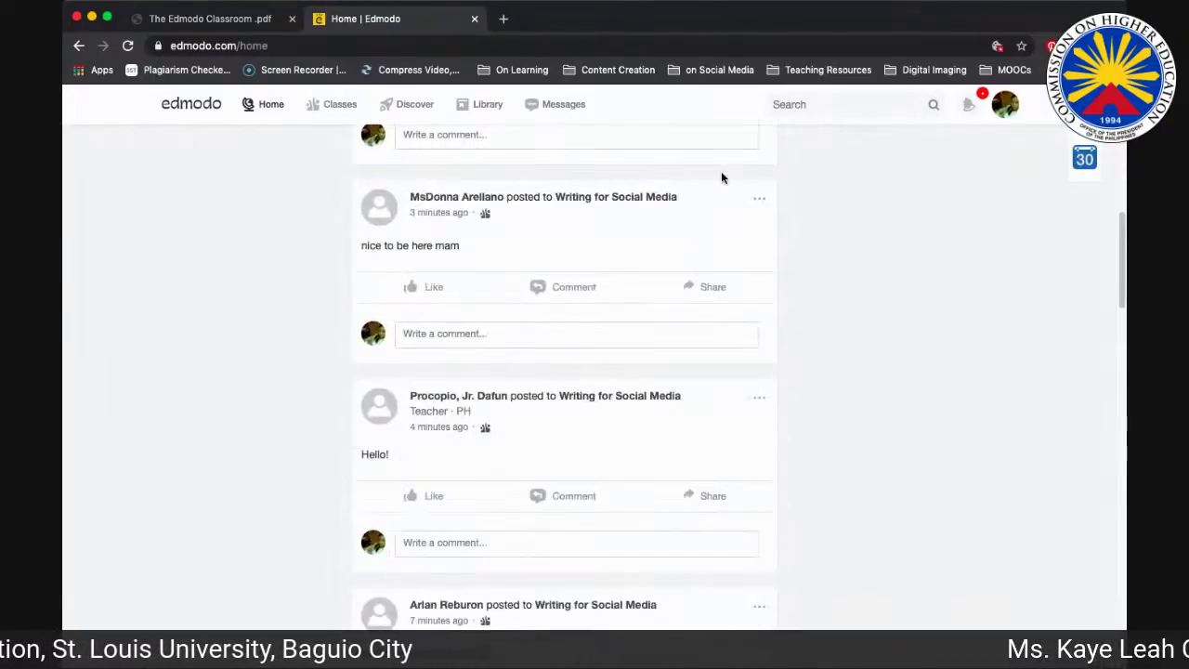
click(602, 210)
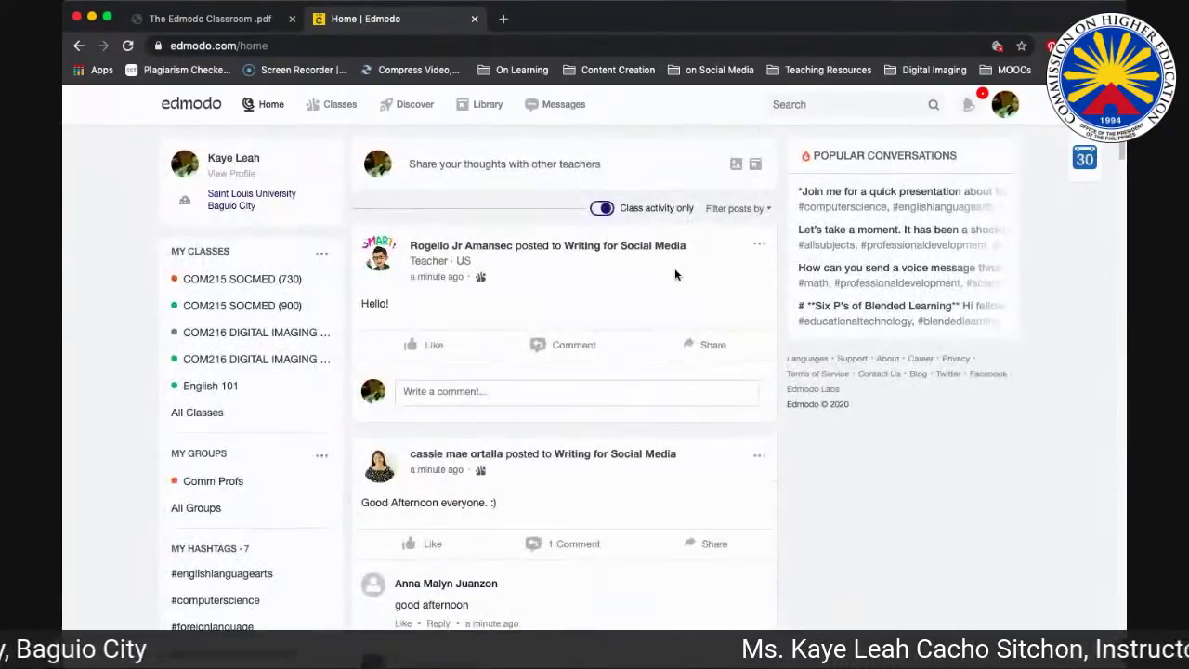
Step: Browse the Writing for Social Media posts and compare the feed with class activity only turned off and on again
scroll(661, 288, down, 10)
scroll(662, 288, up, 7)
scroll(659, 288, up, 3)
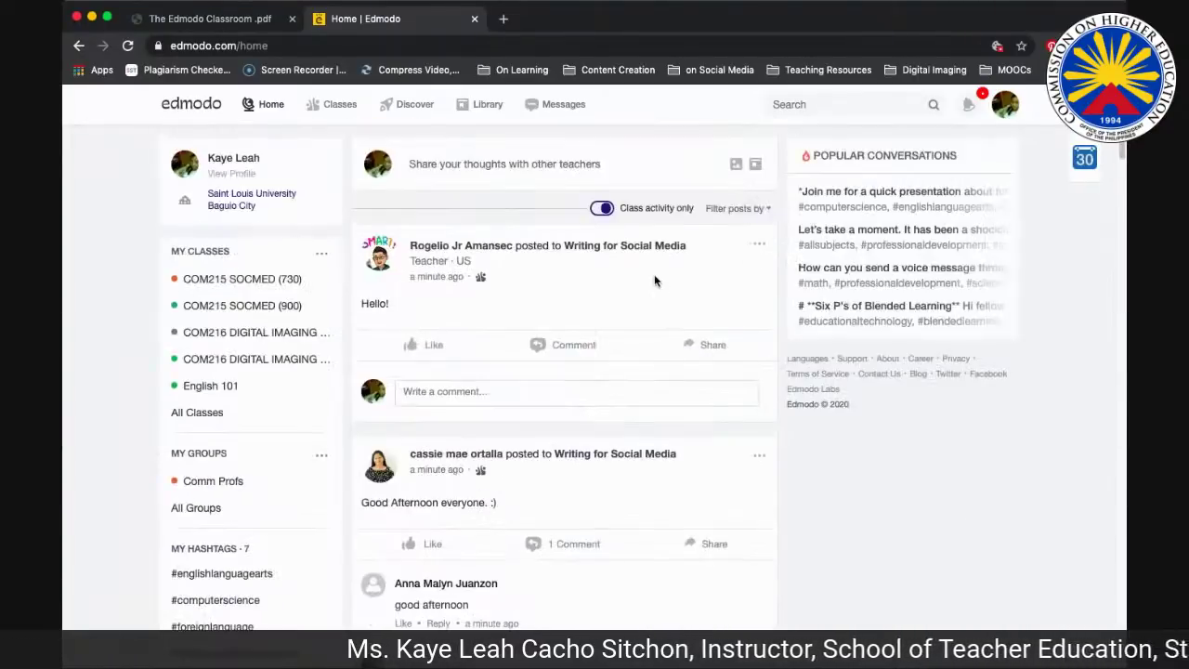
click(601, 211)
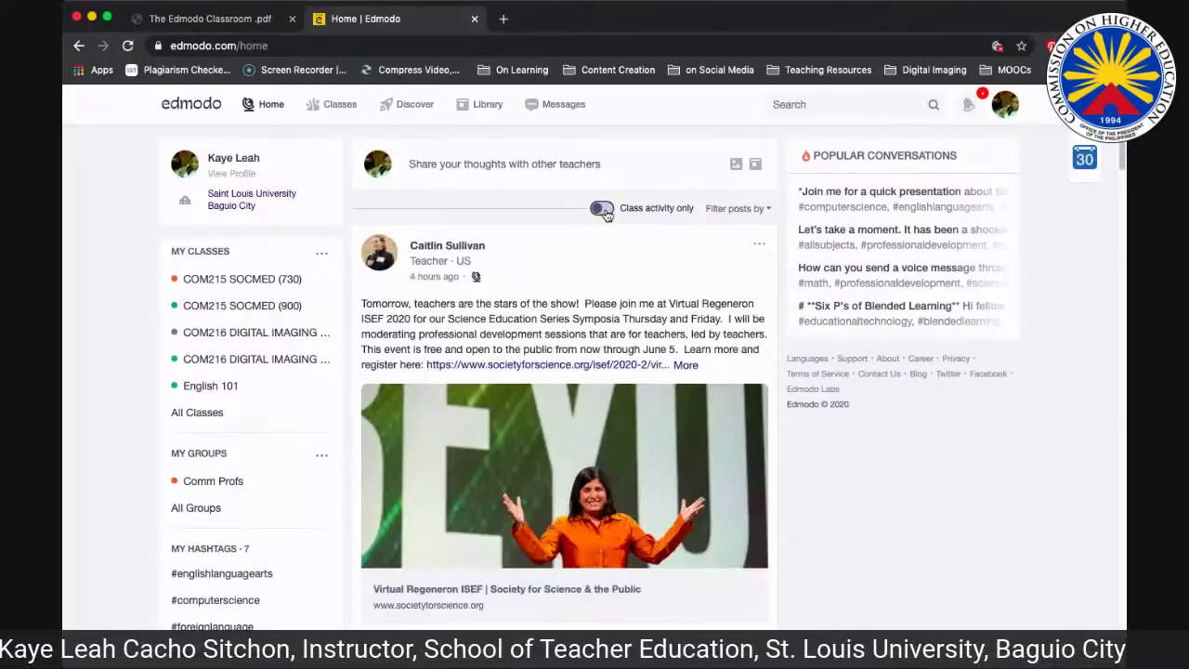
click(604, 211)
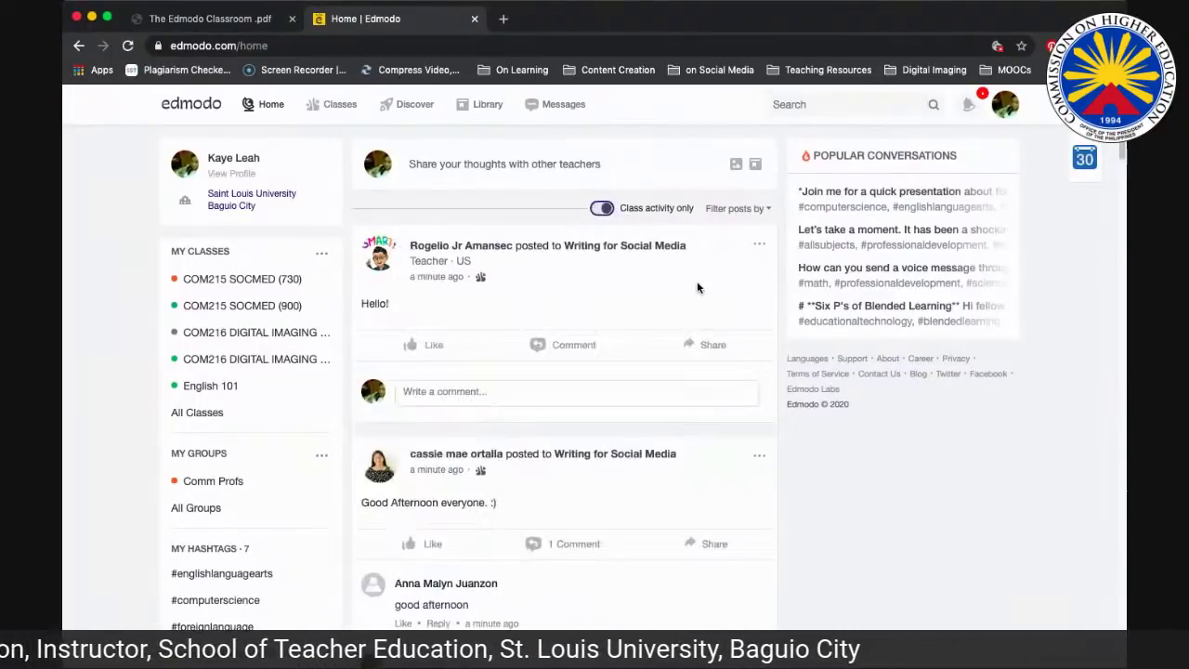
scroll(696, 280, down, 10)
scroll(698, 288, down, 5)
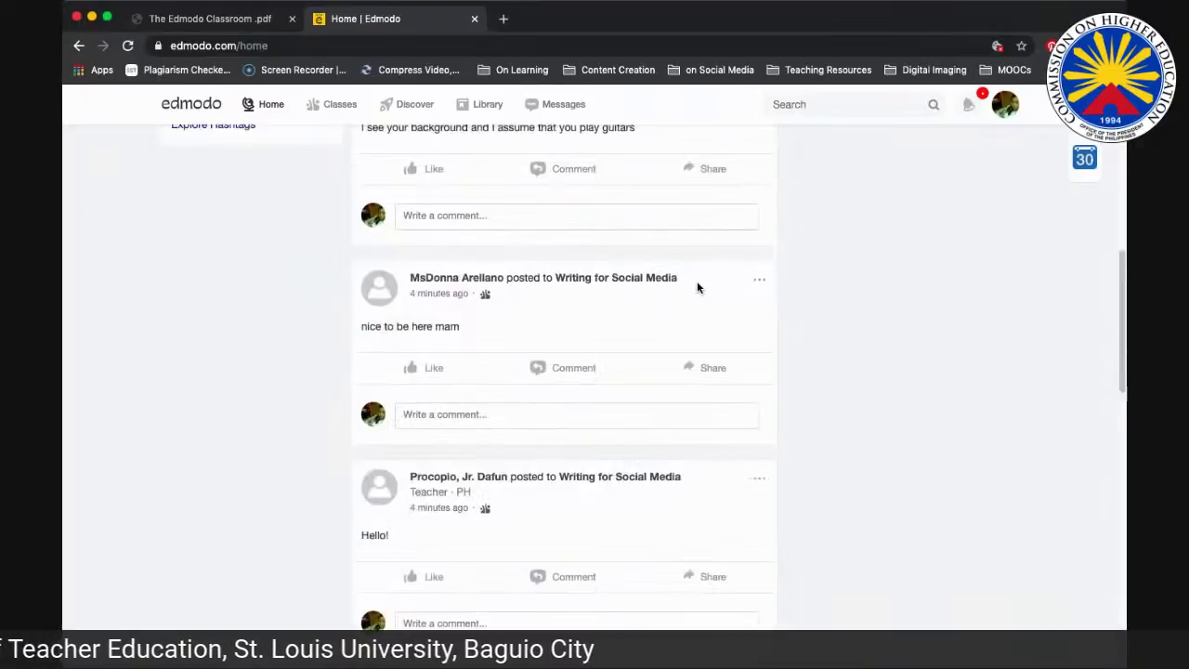
scroll(698, 284, up, 15)
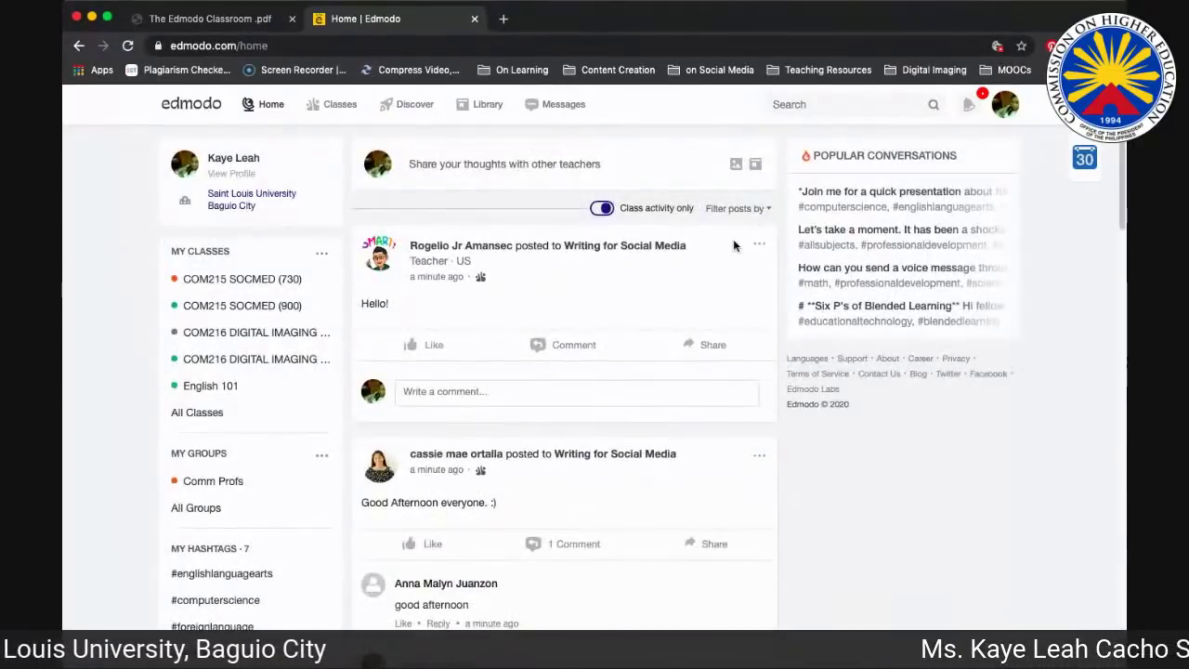
Step: Filter the feed to the teacher's own posts and open the submissions for PEER EVALUATION FOR MMEETS DATA BANK
click(589, 257)
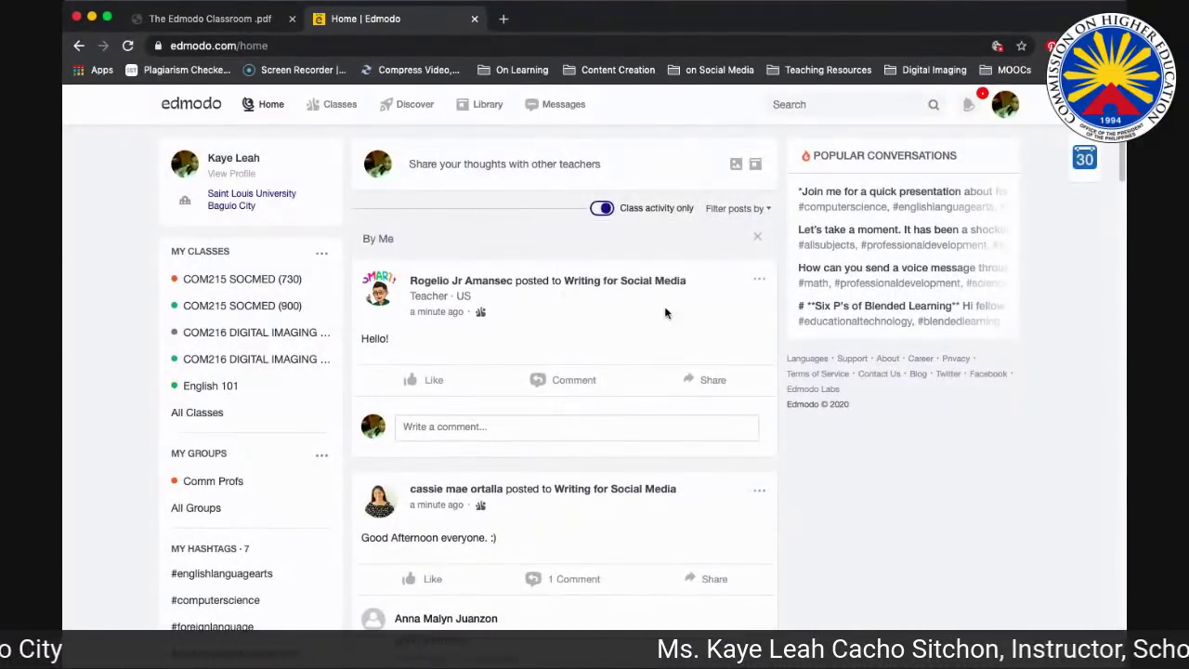
scroll(674, 303, down, 3)
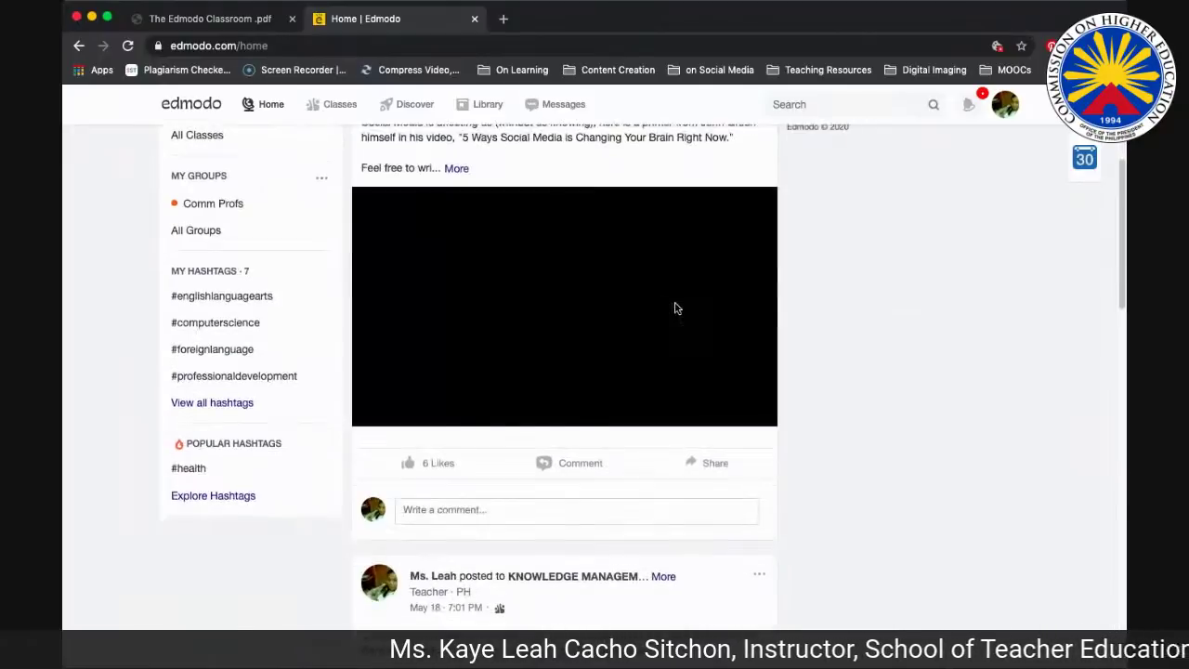
scroll(676, 308, down, 10)
scroll(676, 309, up, 1)
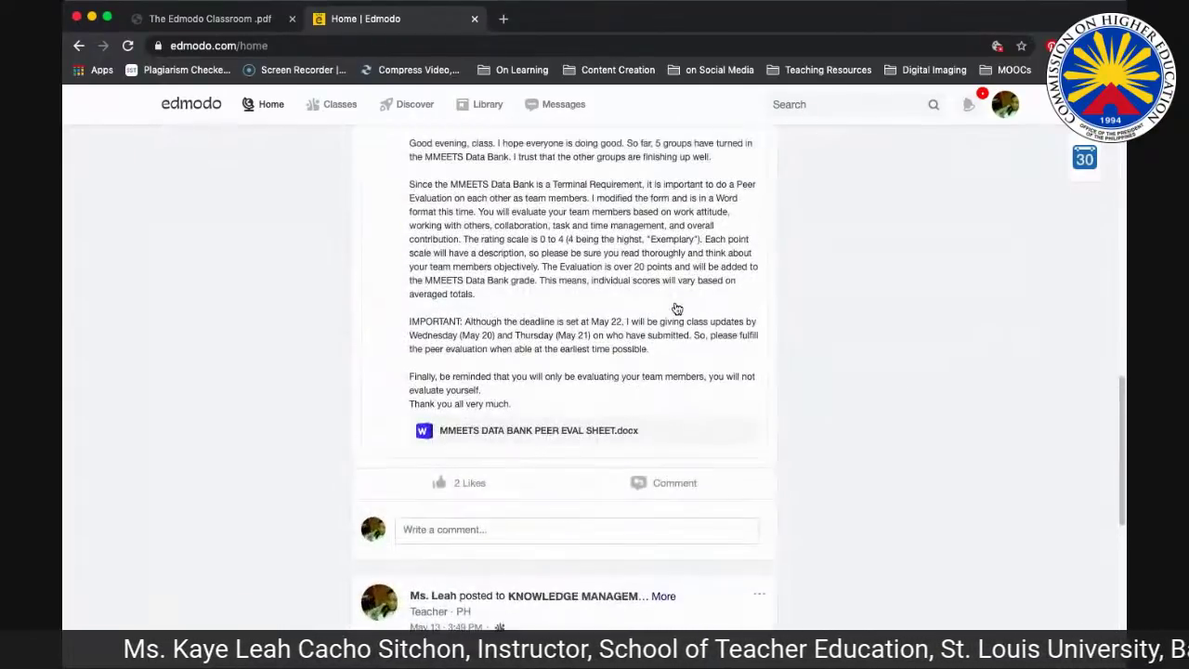
scroll(677, 308, up, 2)
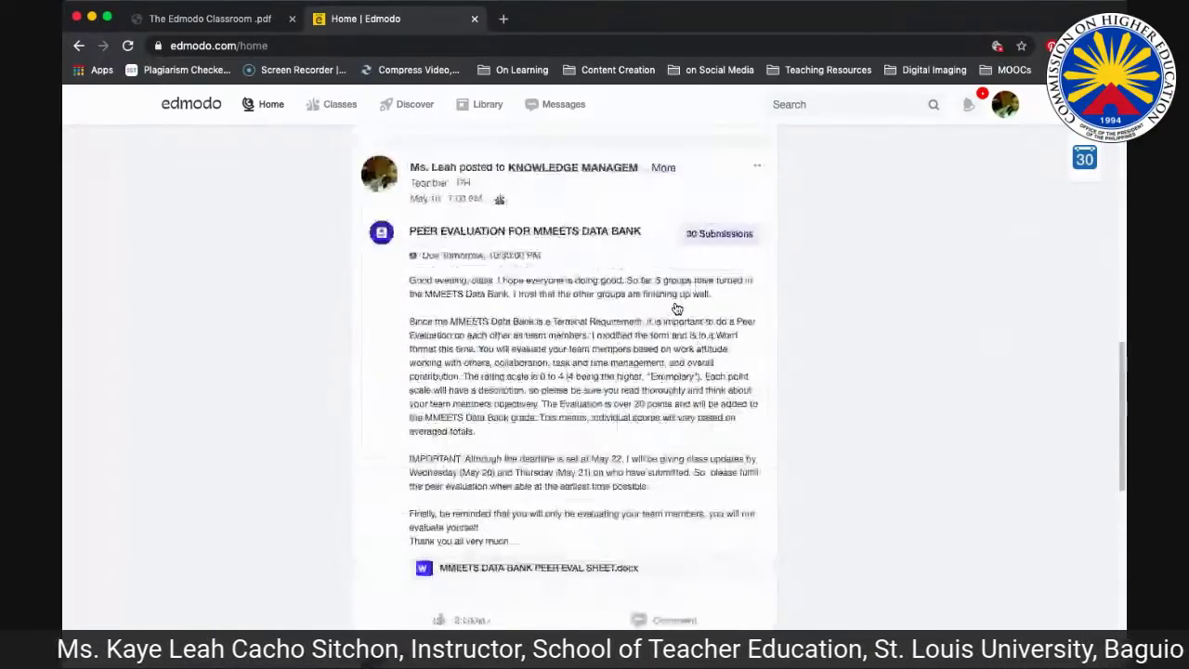
click(714, 238)
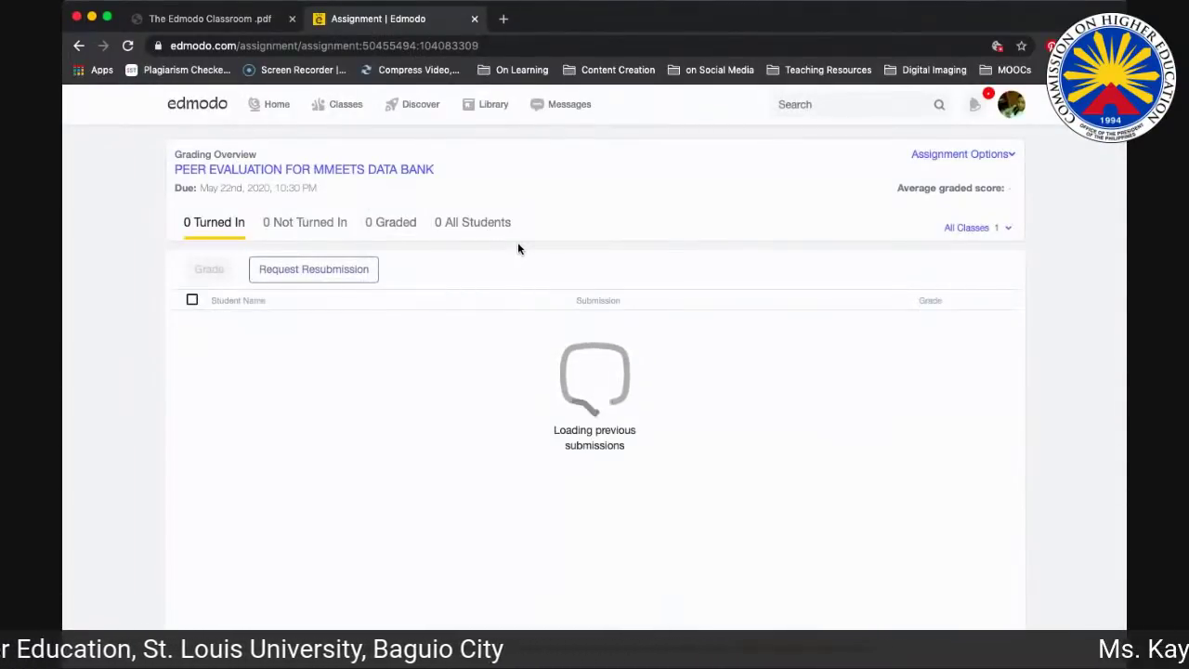
Step: View the assignment's graded submissions and look through the folders and files in the teacher Library
click(416, 222)
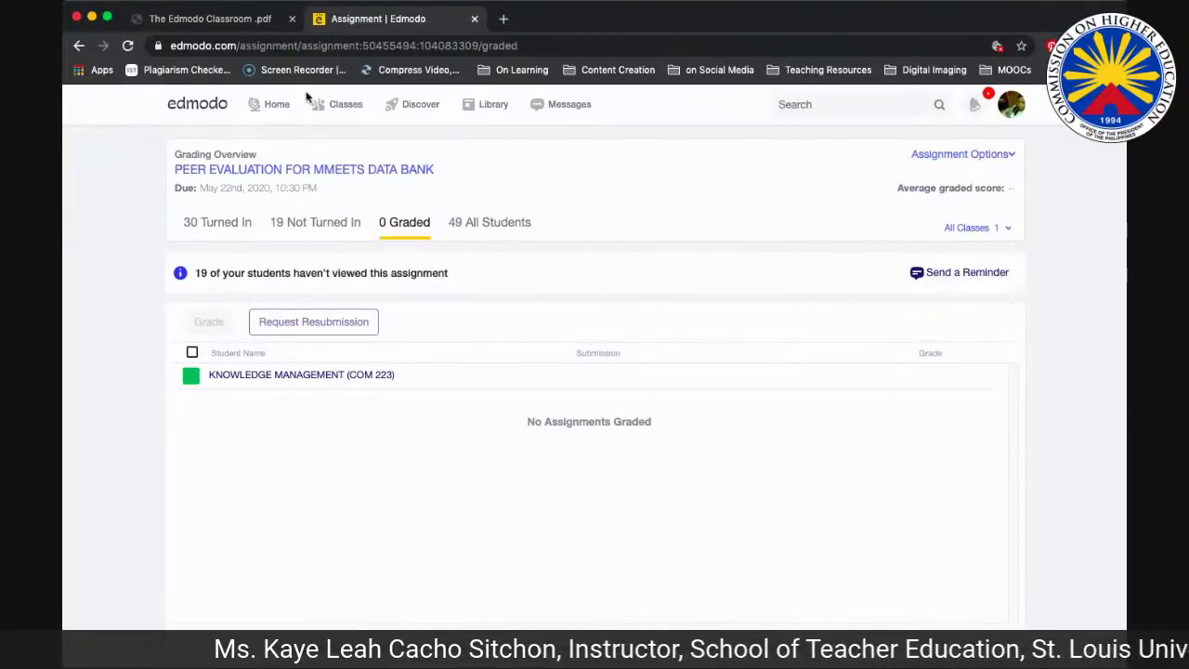
click(252, 105)
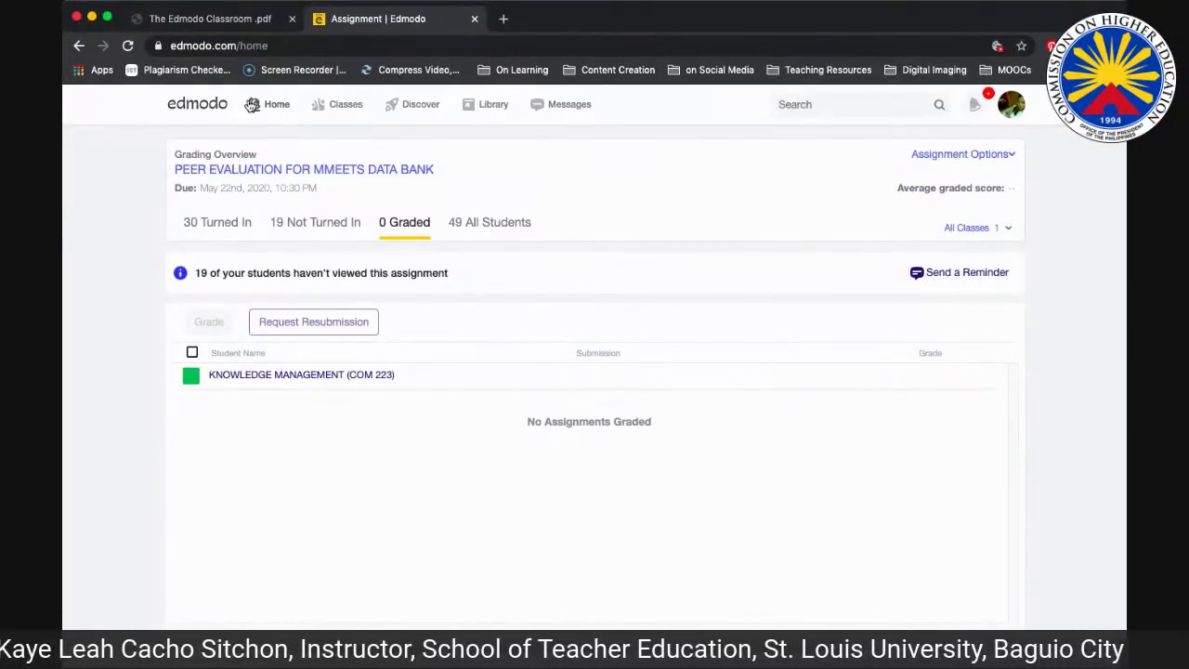
click(488, 106)
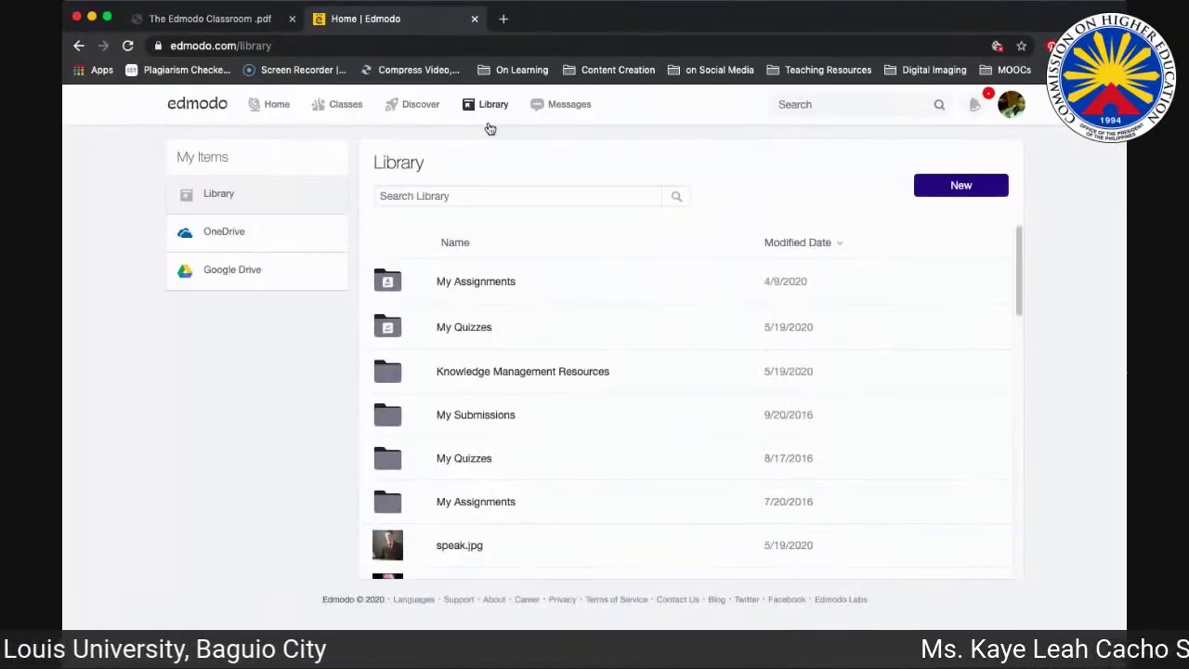
scroll(558, 378, down, 3)
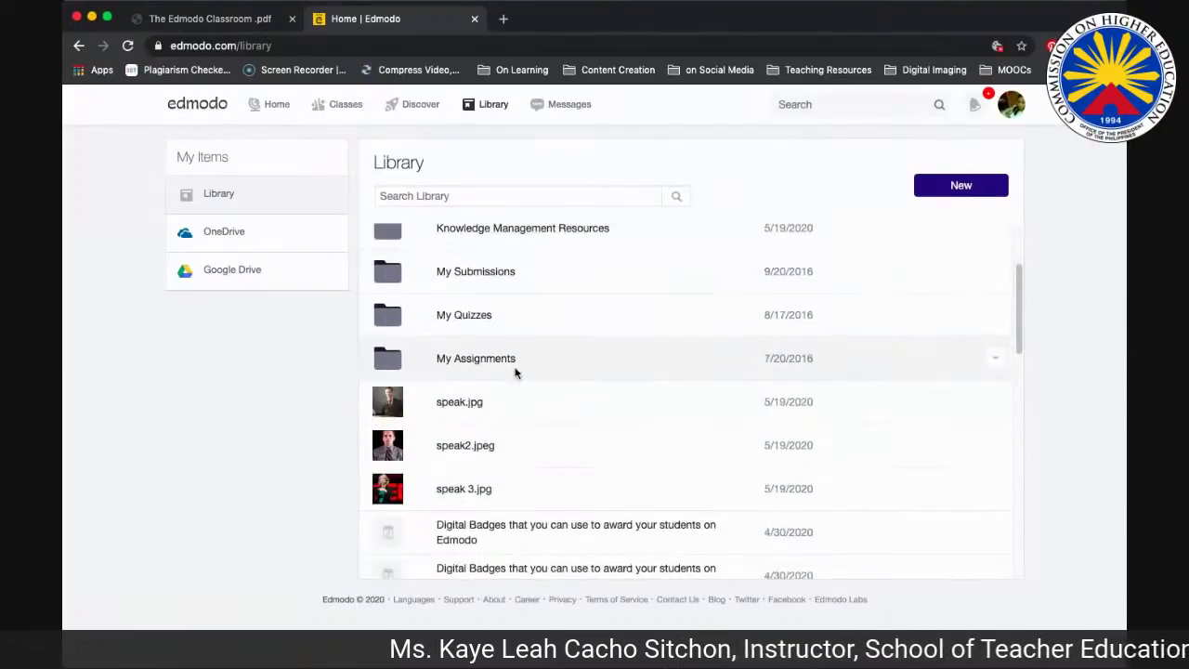
scroll(531, 390, down, 7)
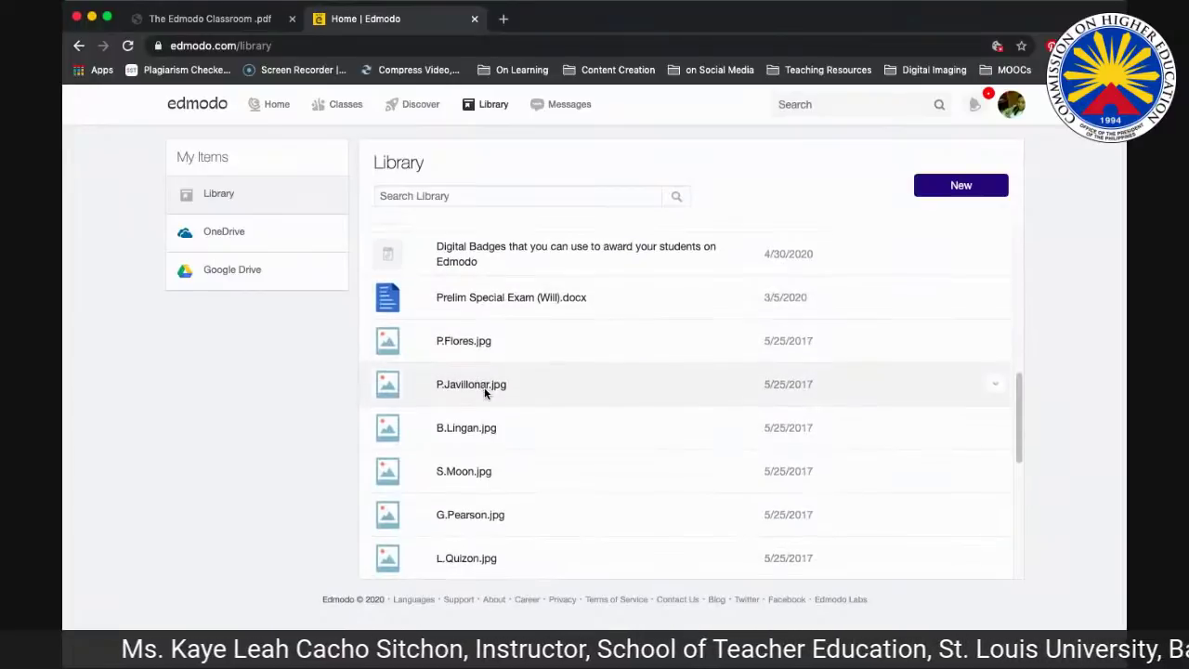
scroll(486, 390, up, 10)
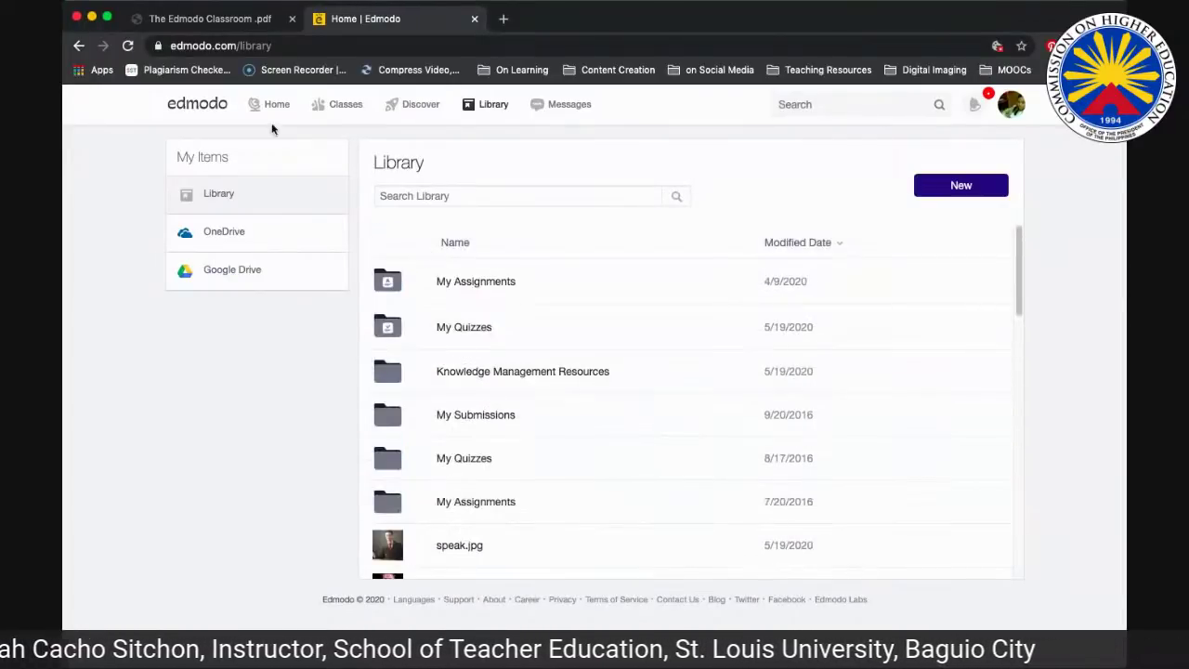
Step: Open the Writing for Social Media class from the full list of classes and glance at the Edmodo 101 slide
click(276, 106)
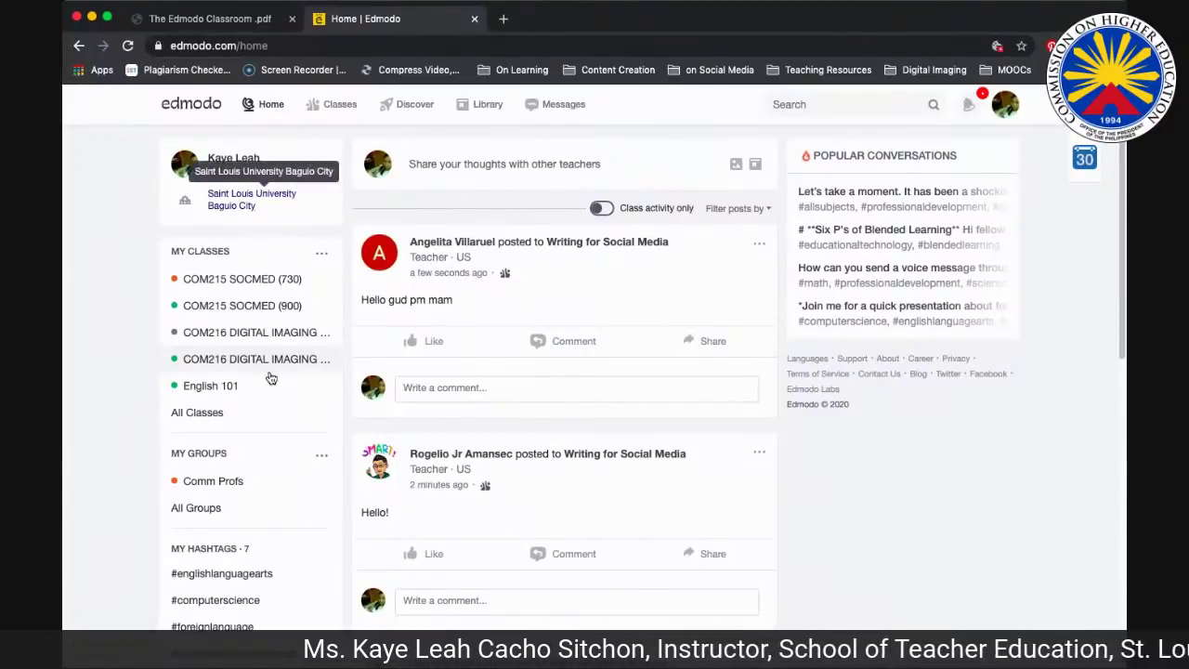
click(222, 413)
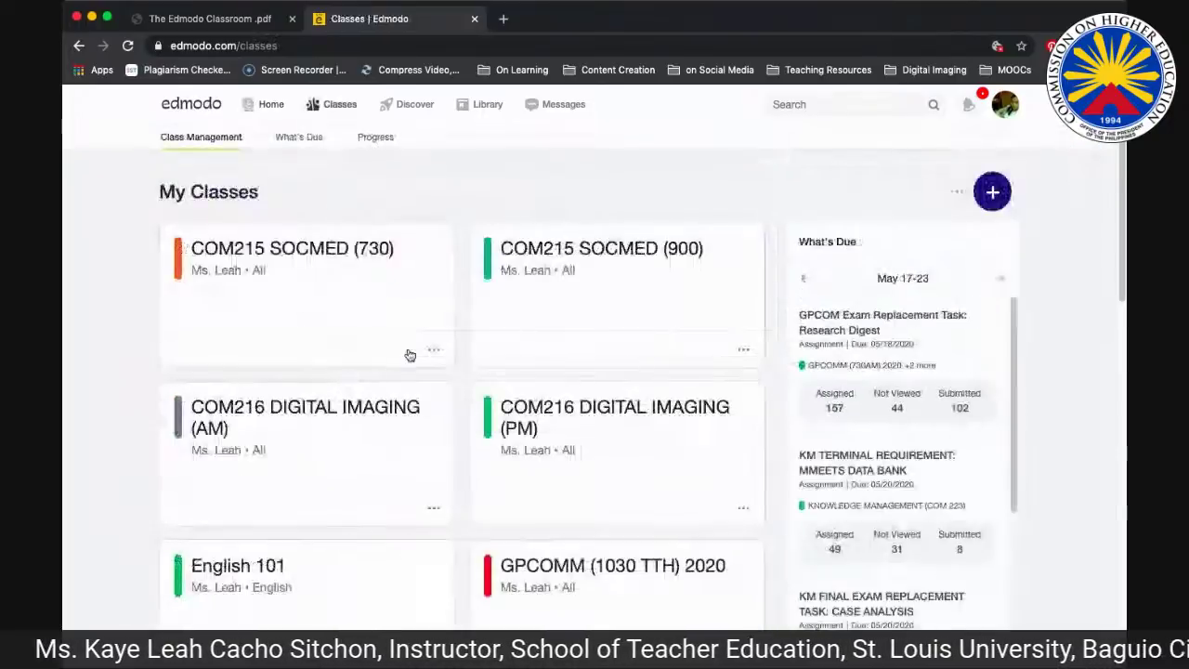
scroll(409, 359, down, 10)
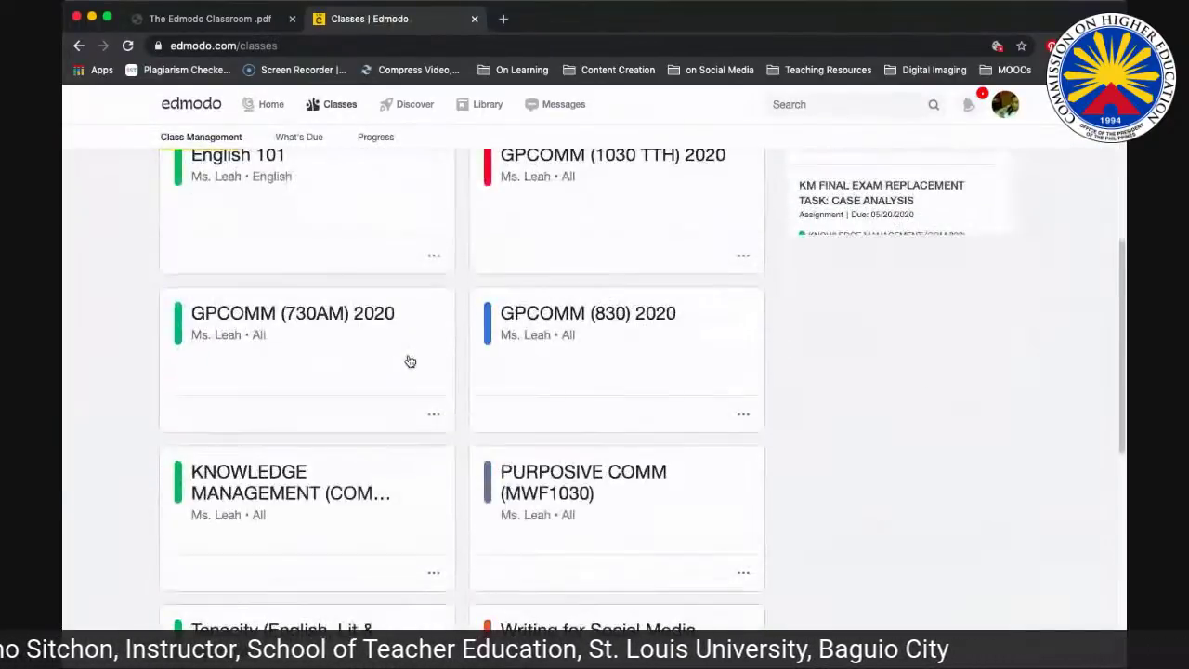
scroll(410, 363, up, 4)
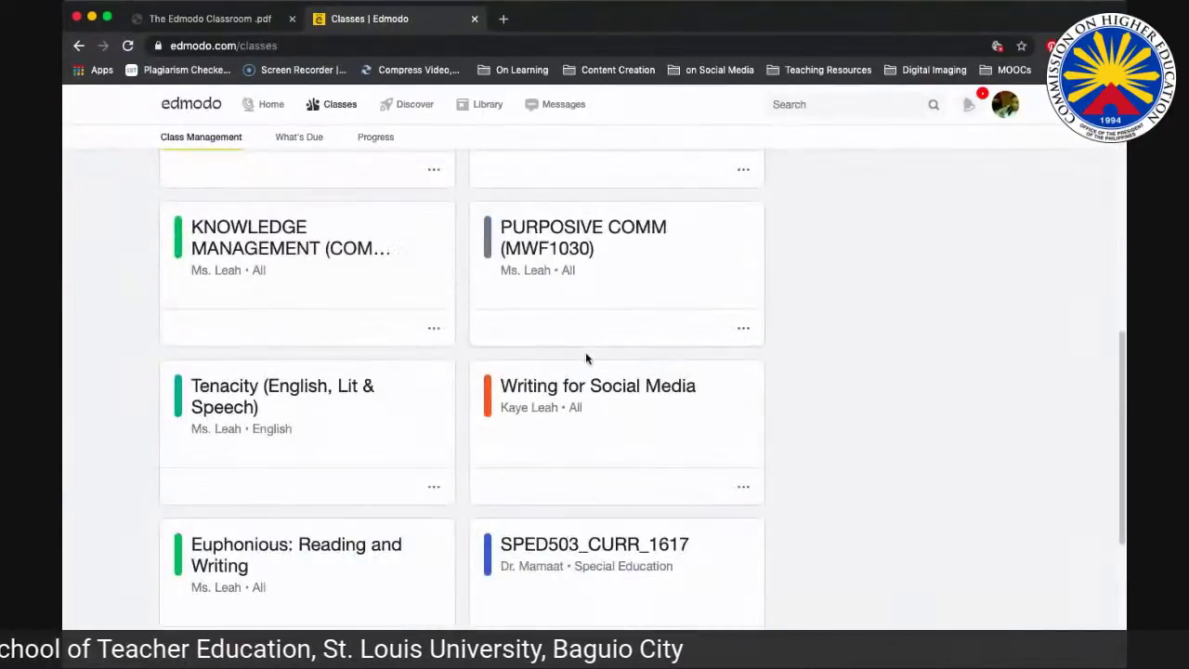
click(587, 408)
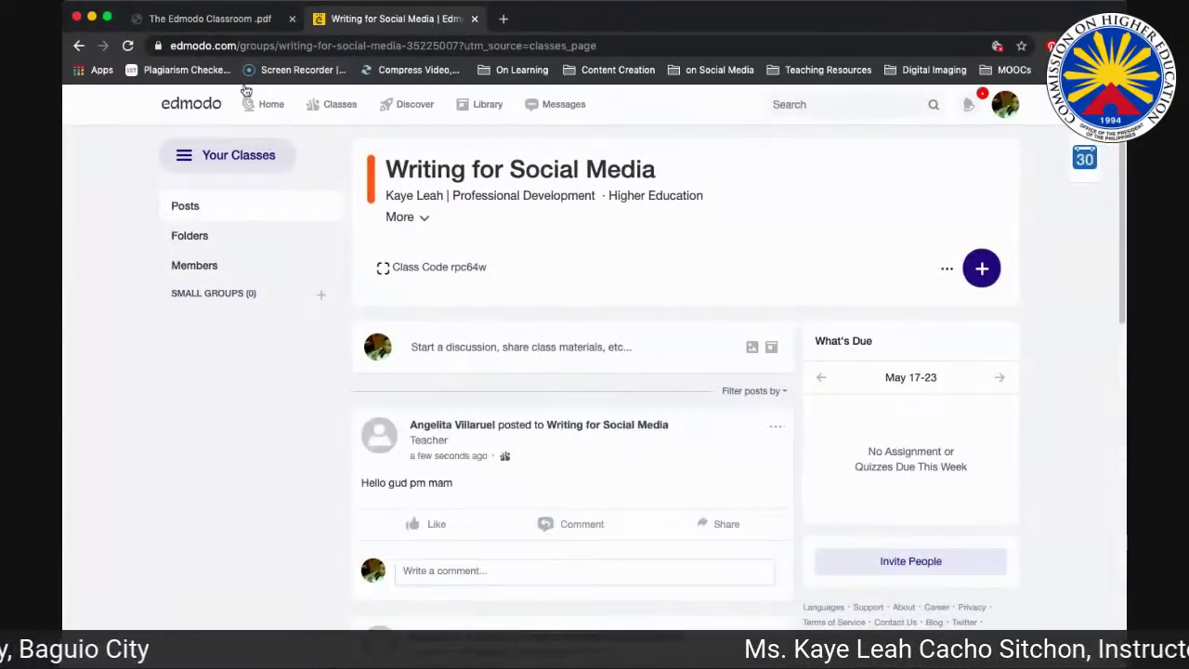
click(232, 24)
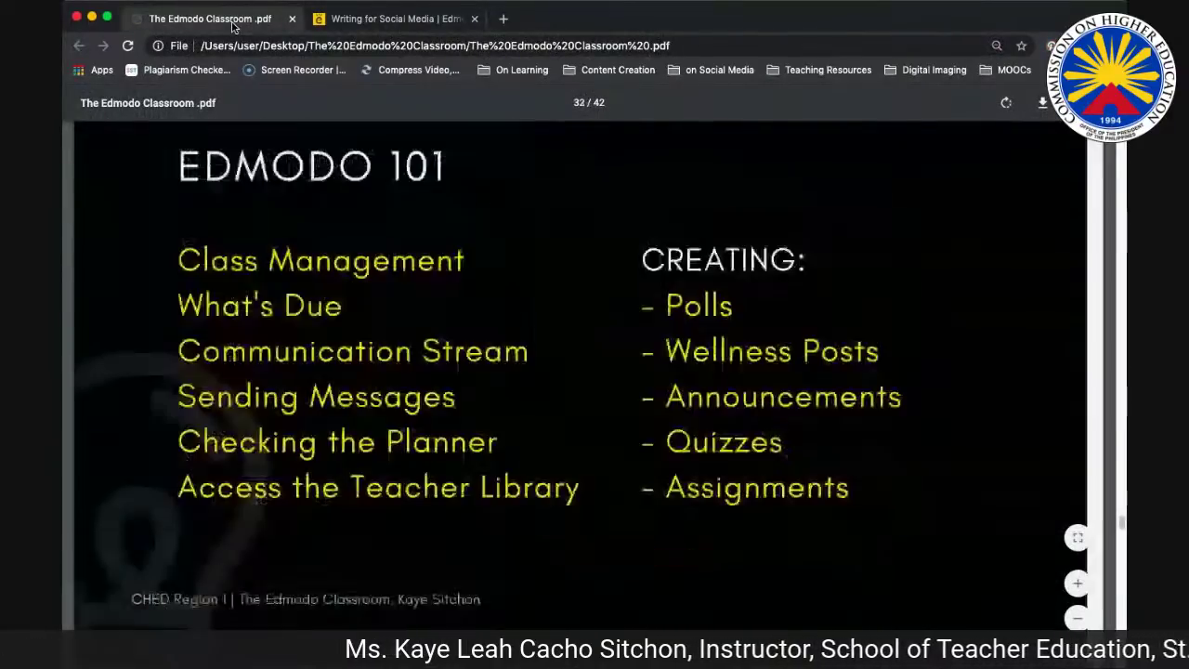
click(384, 21)
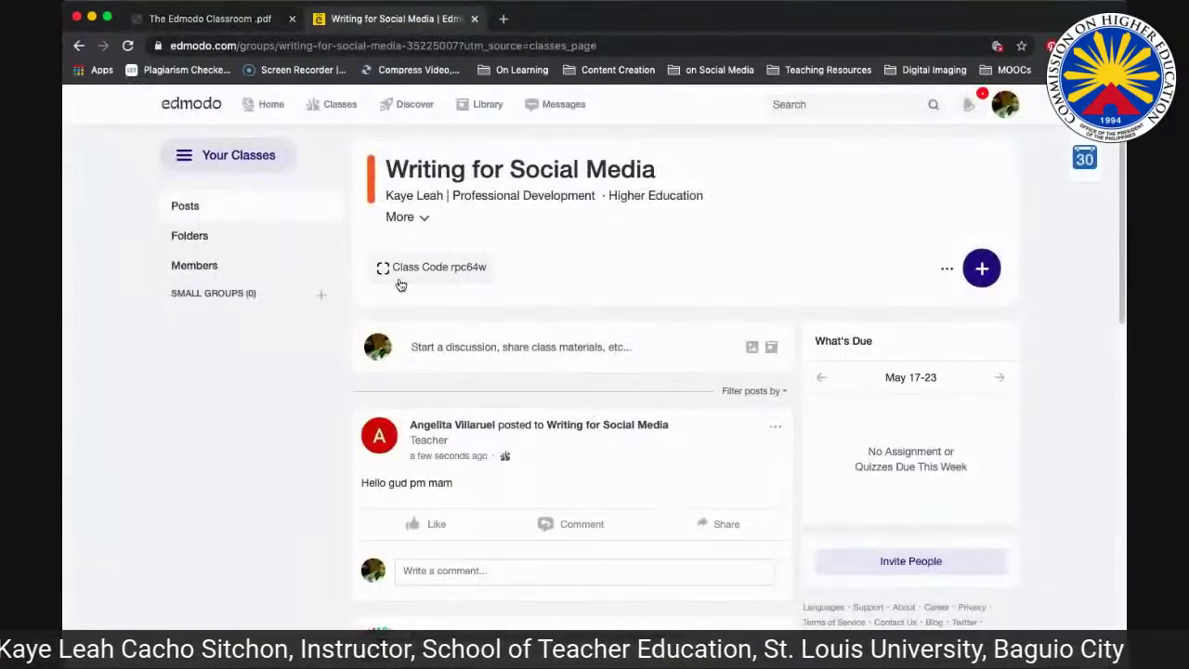
Step: Create a class folder named Writing for Social Media with grade Higher education and subject Professional Development
click(192, 237)
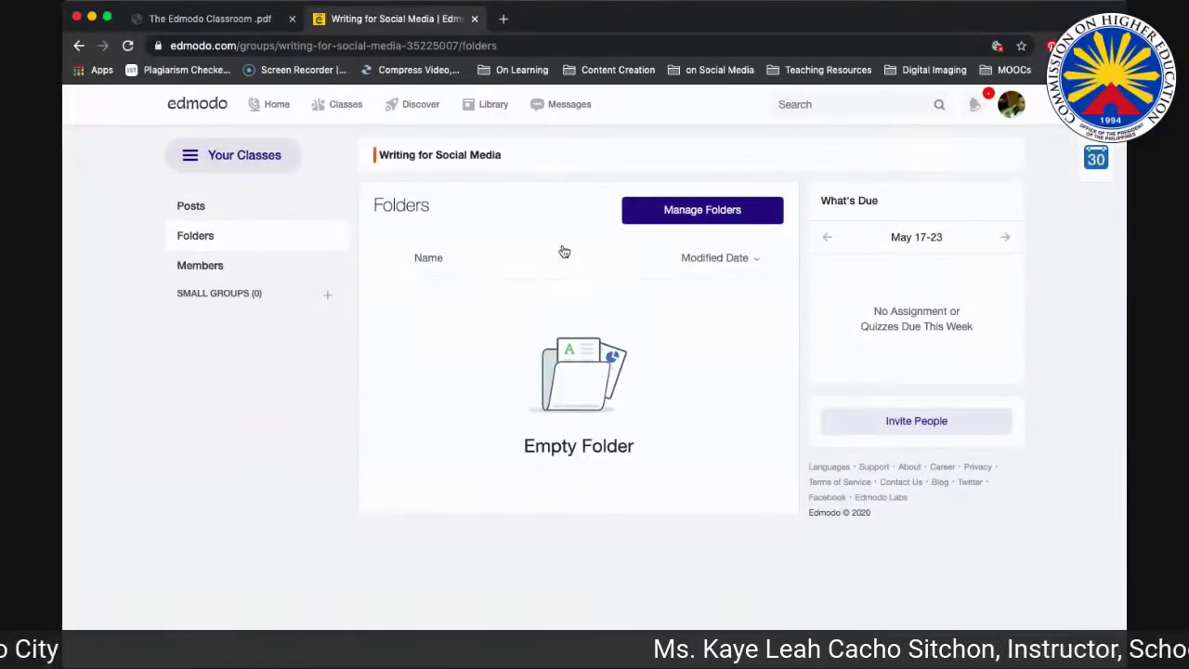
click(662, 216)
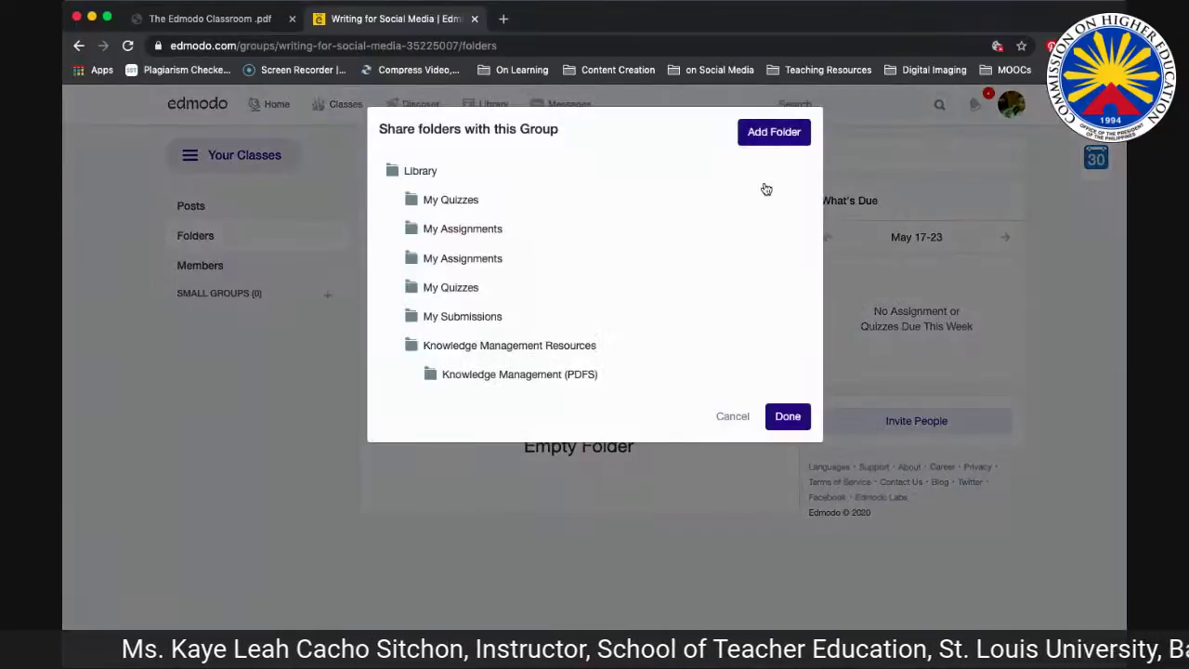
click(777, 139)
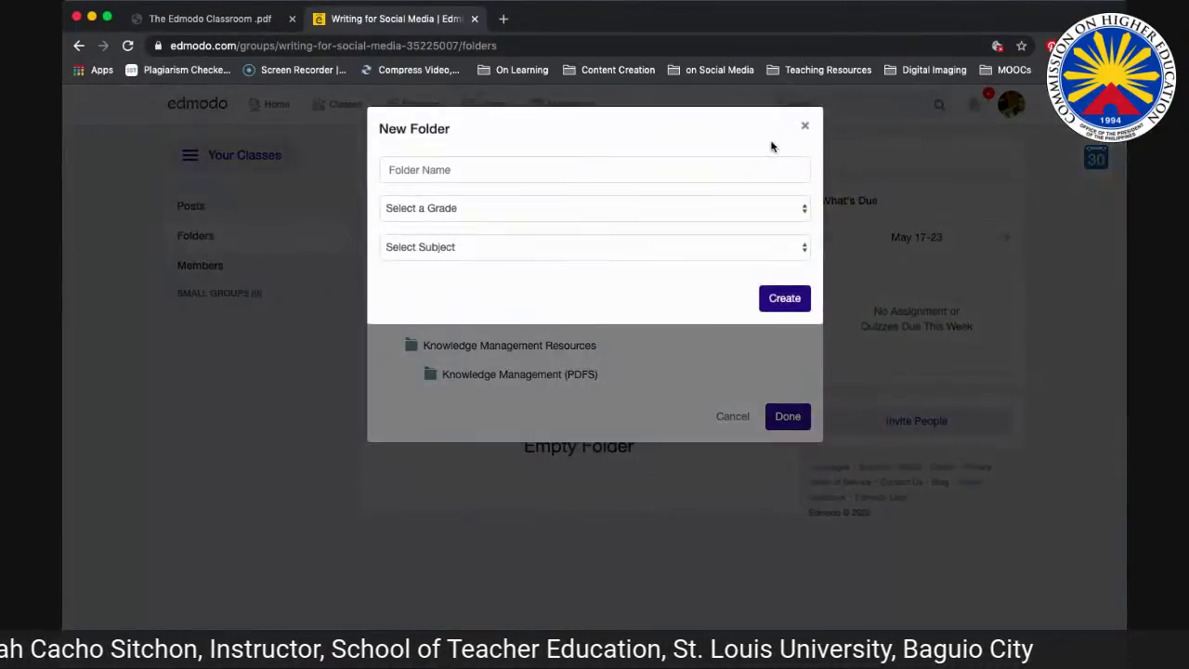
click(578, 174)
text(Writing for Social Media)
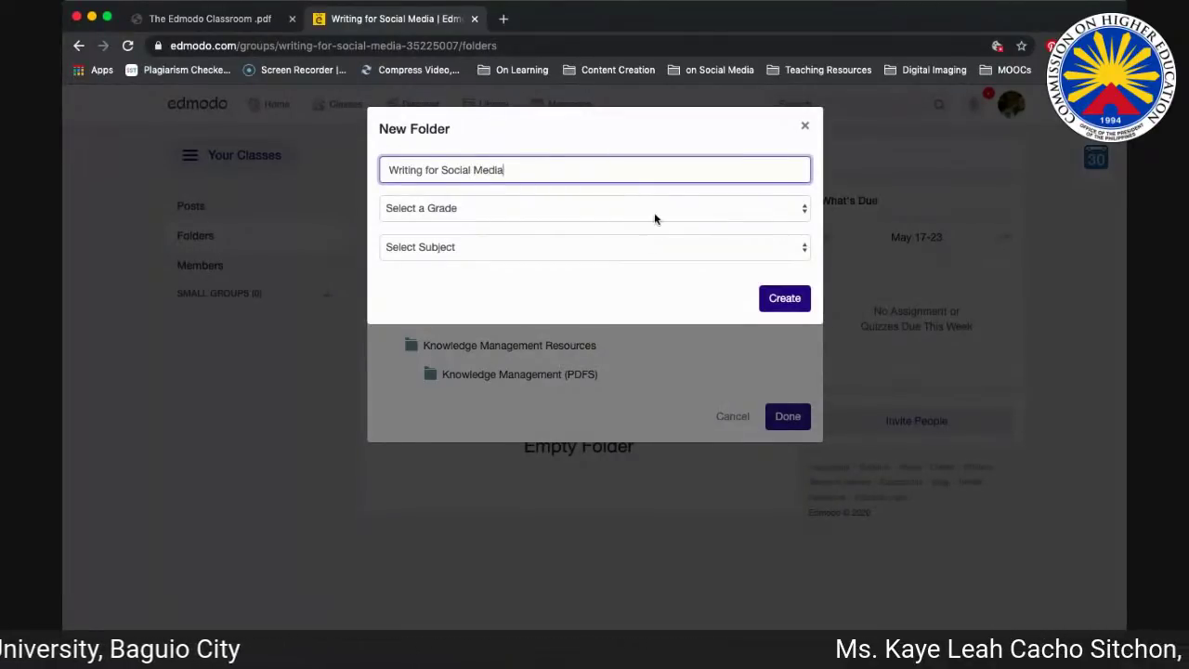
key(Tab)
key(h)
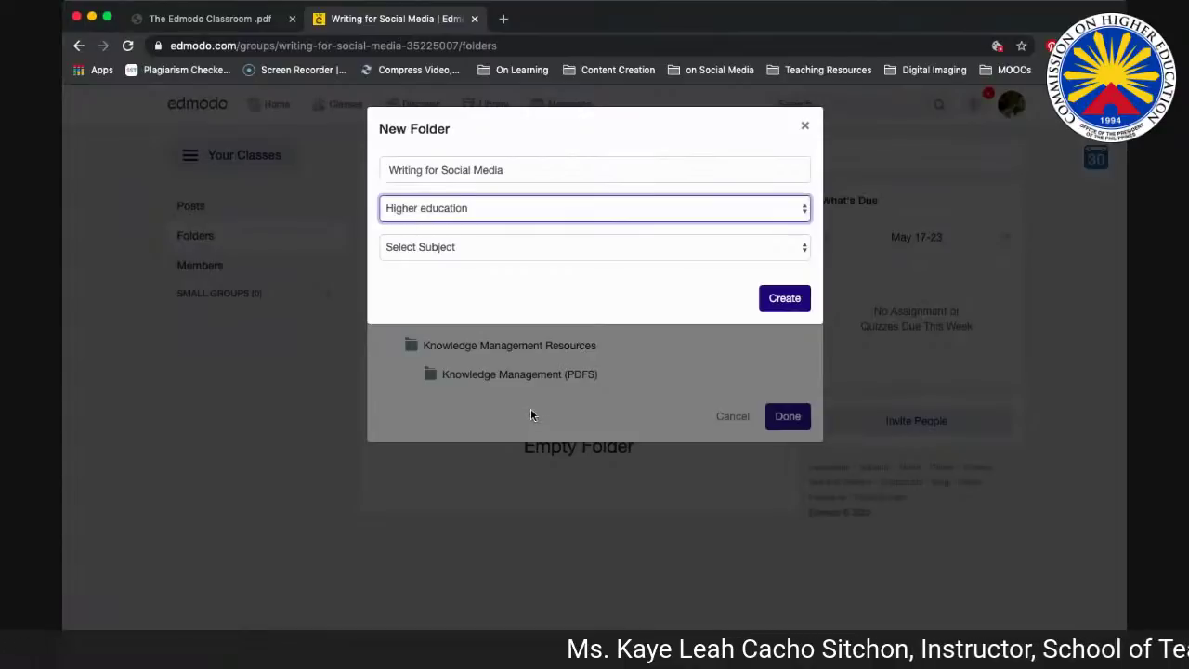
key(Tab)
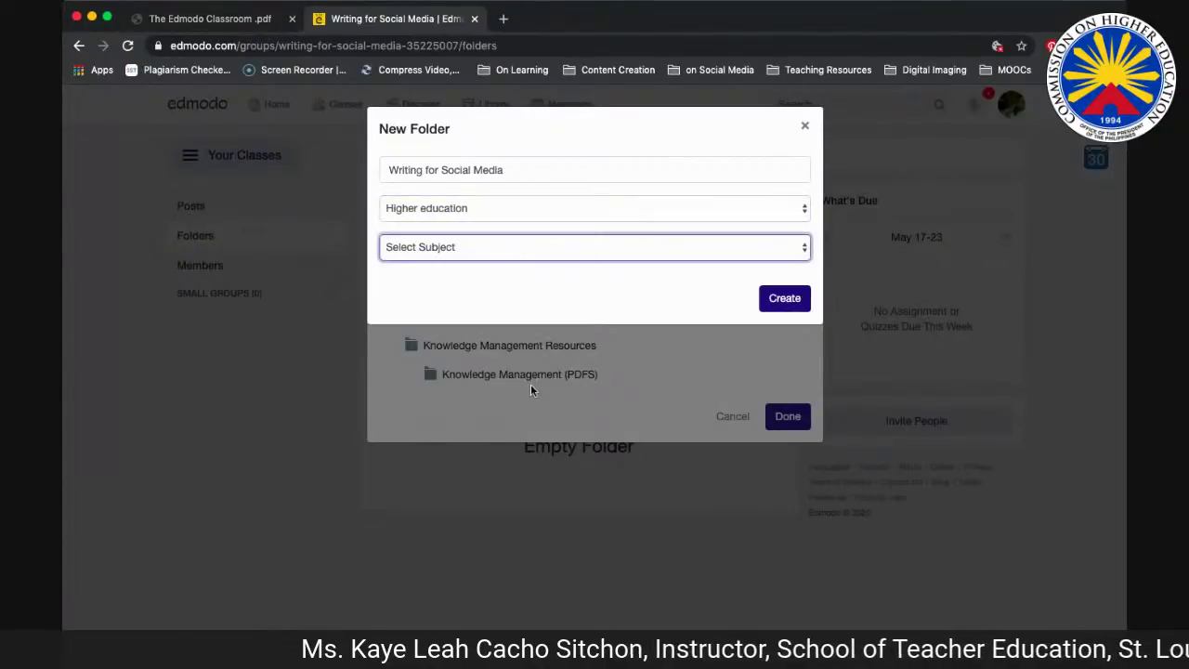
key(p)
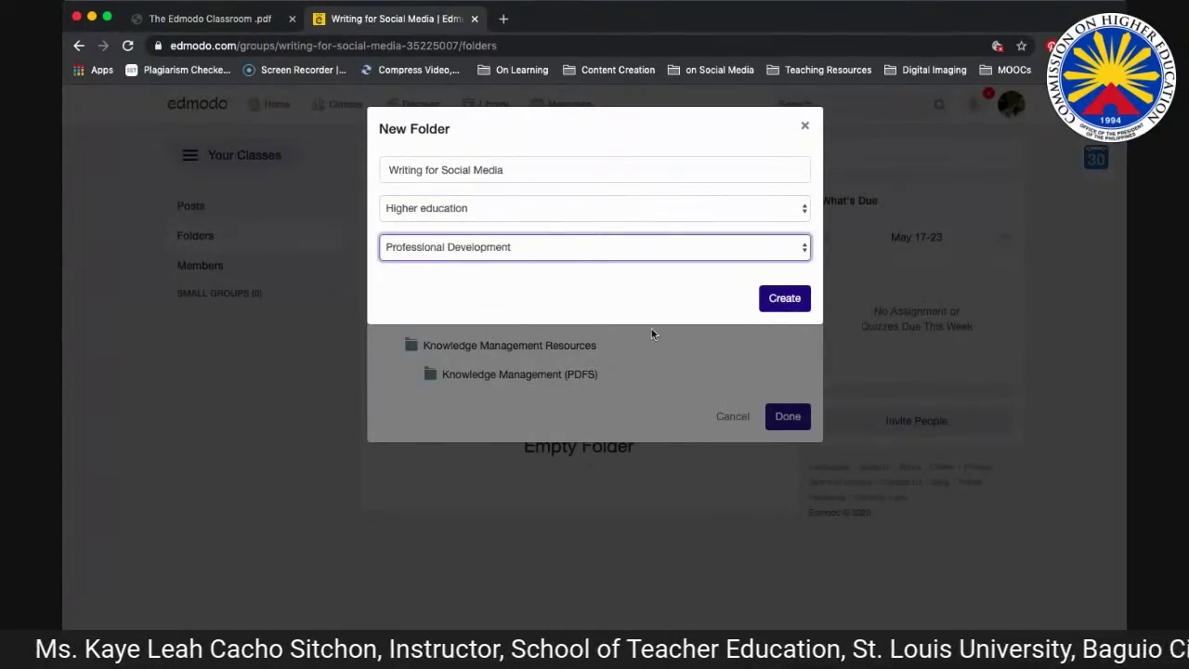
click(783, 299)
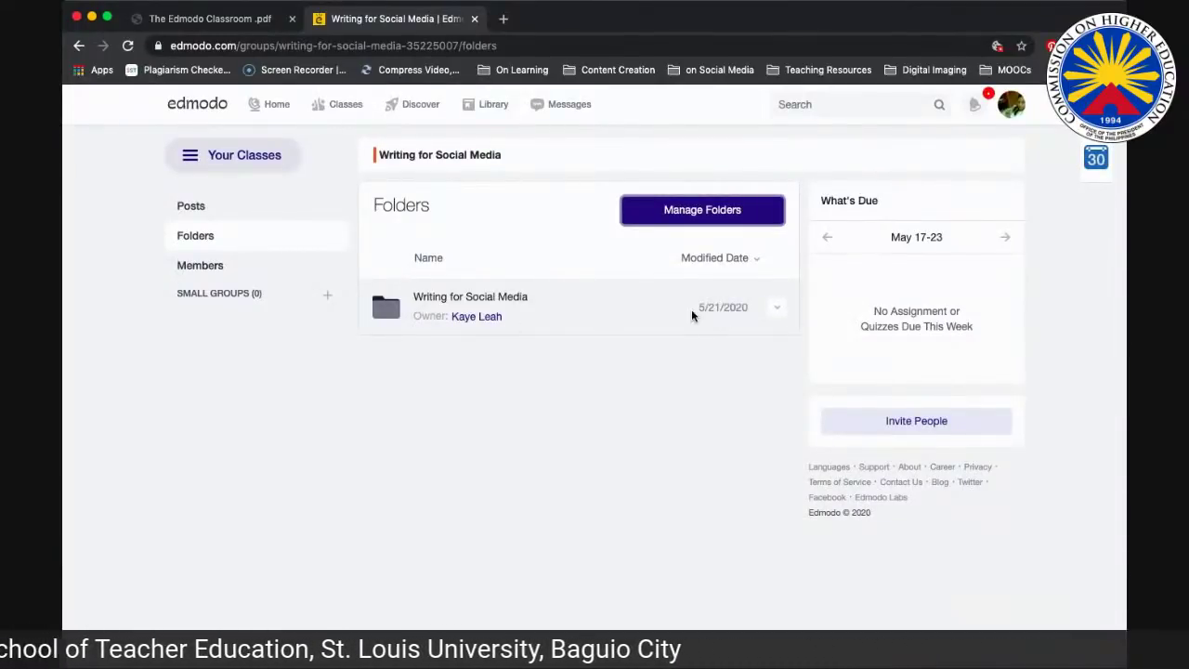
Step: Upload QualititesFeatureStory.pdf, Documentary-Rubric.pdf, Feature Article Rubric.pdf and How to Write a Feature Story.pages to the Writing for Social Media folder
click(777, 306)
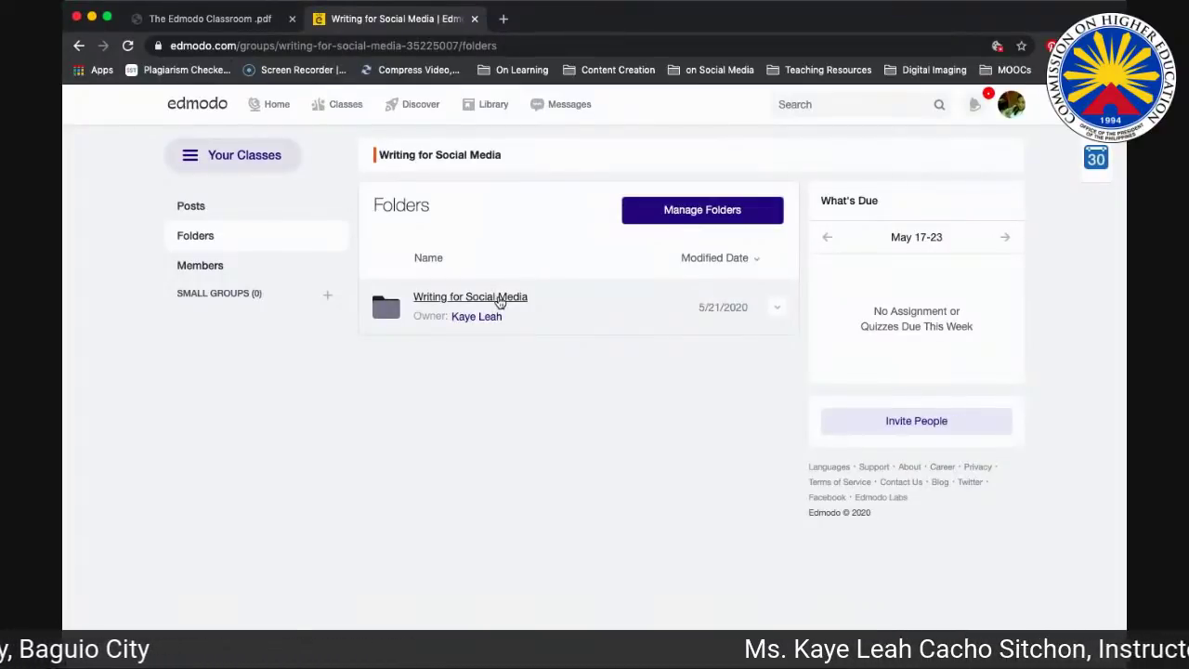
click(499, 297)
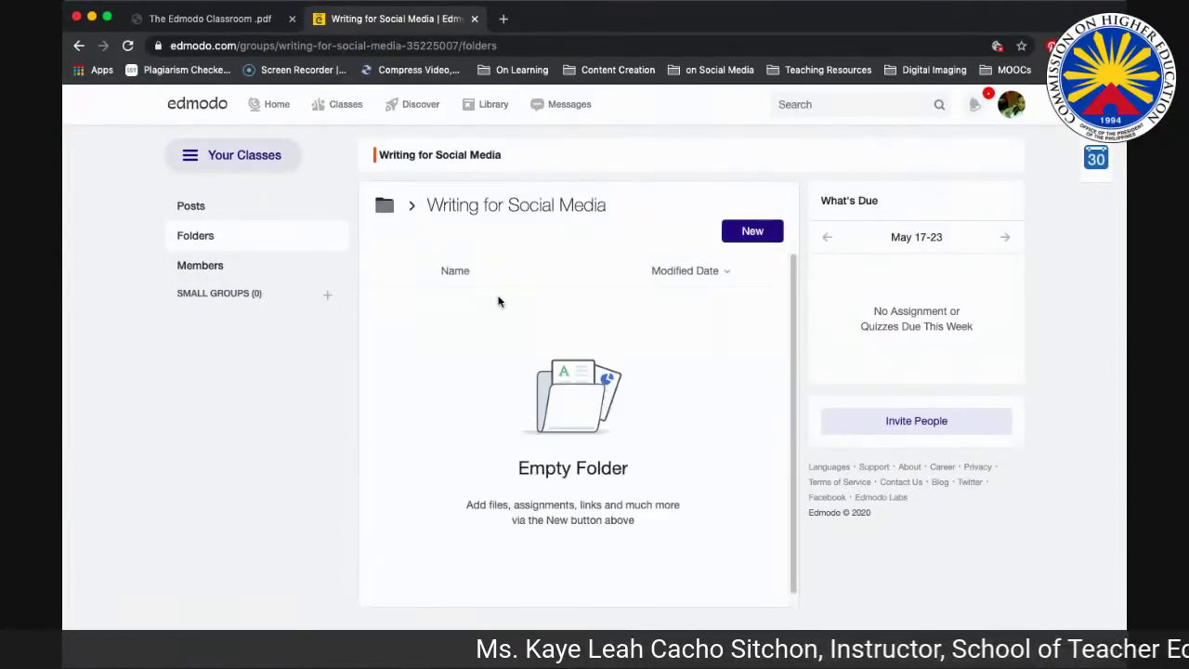
scroll(637, 375, down, 1)
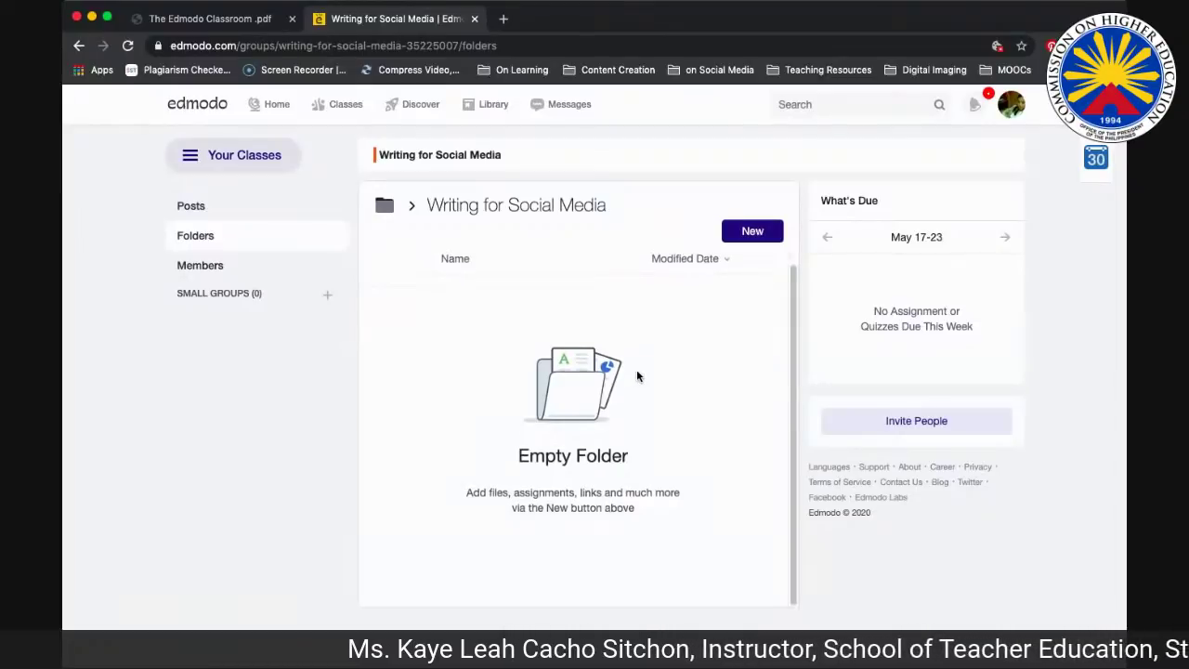
click(756, 234)
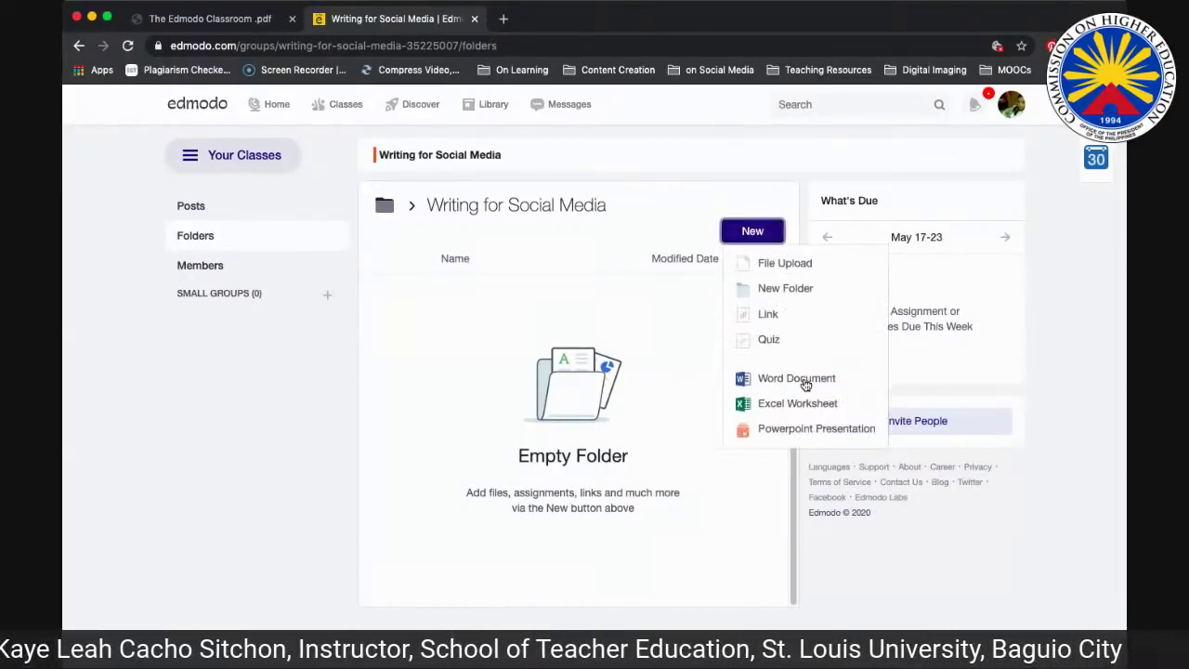
click(789, 269)
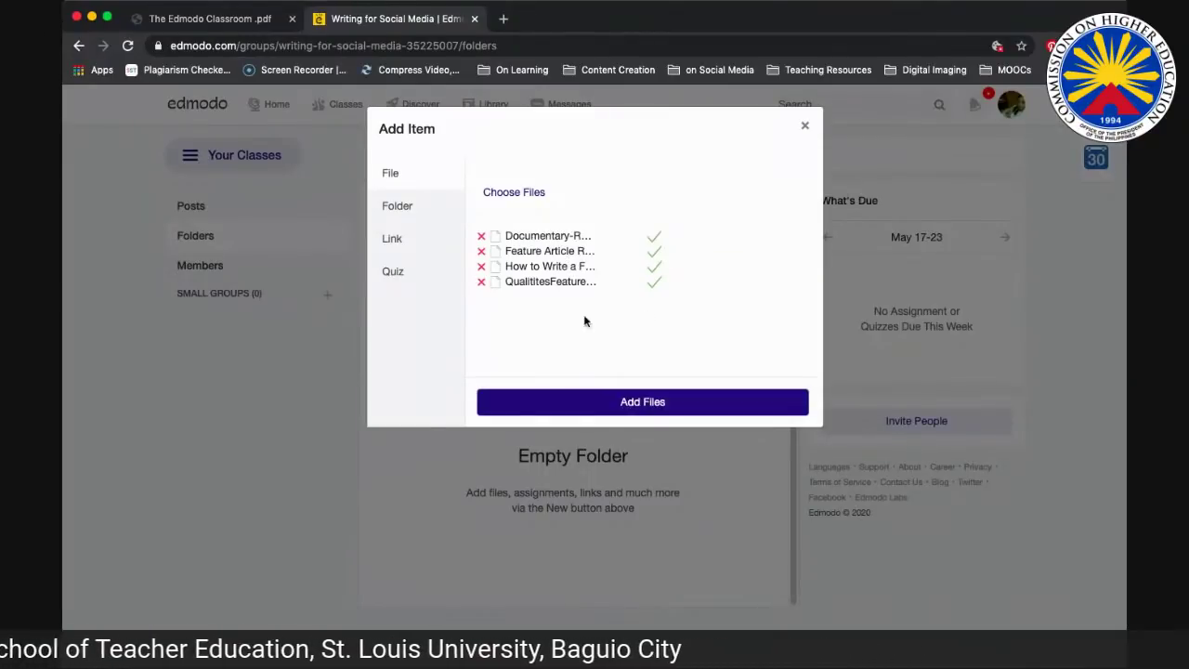
click(669, 410)
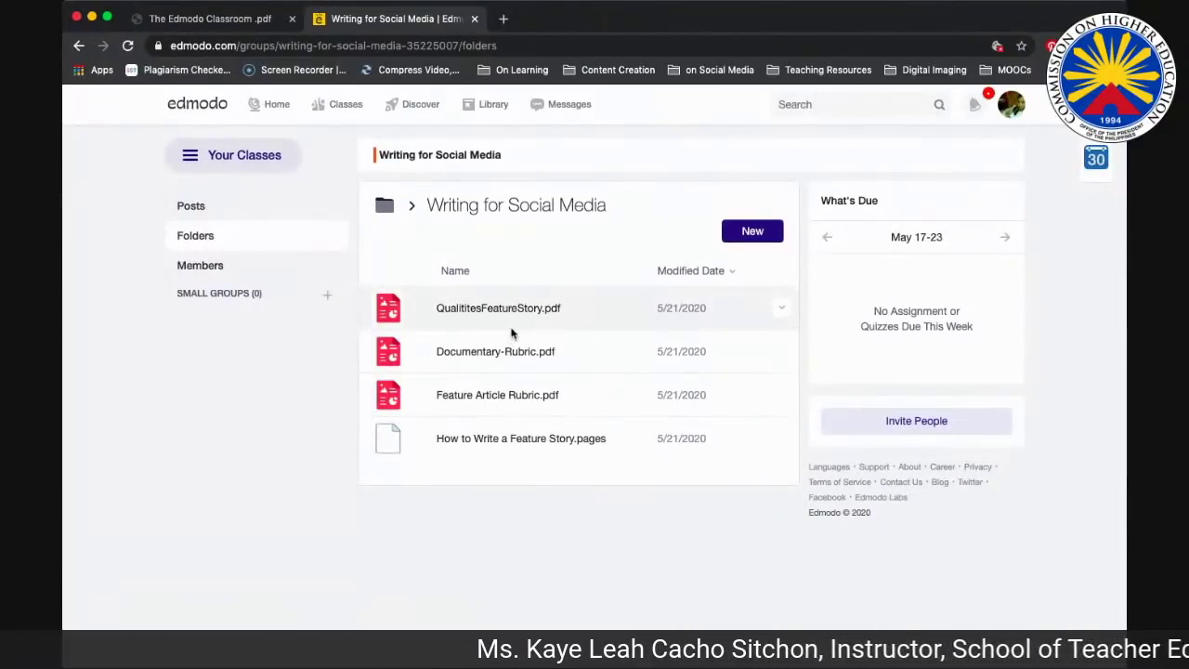
Step: Check the class switcher's list of classes and return to the posts of the Writing for Social Media class
click(212, 158)
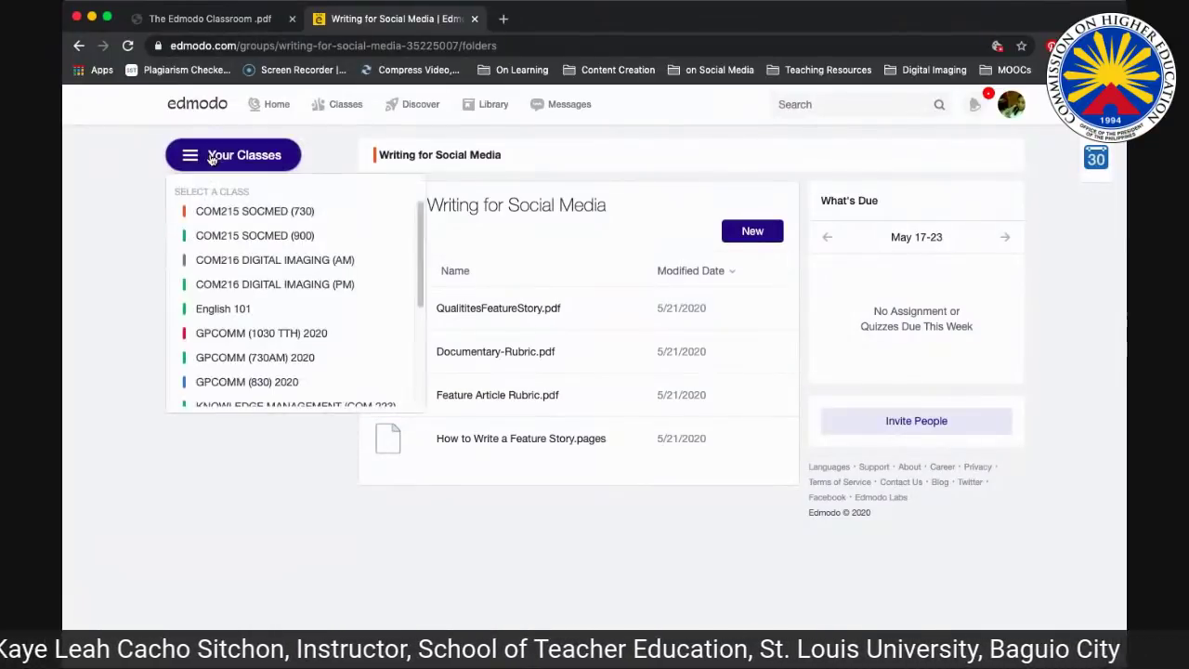
click(648, 164)
click(199, 212)
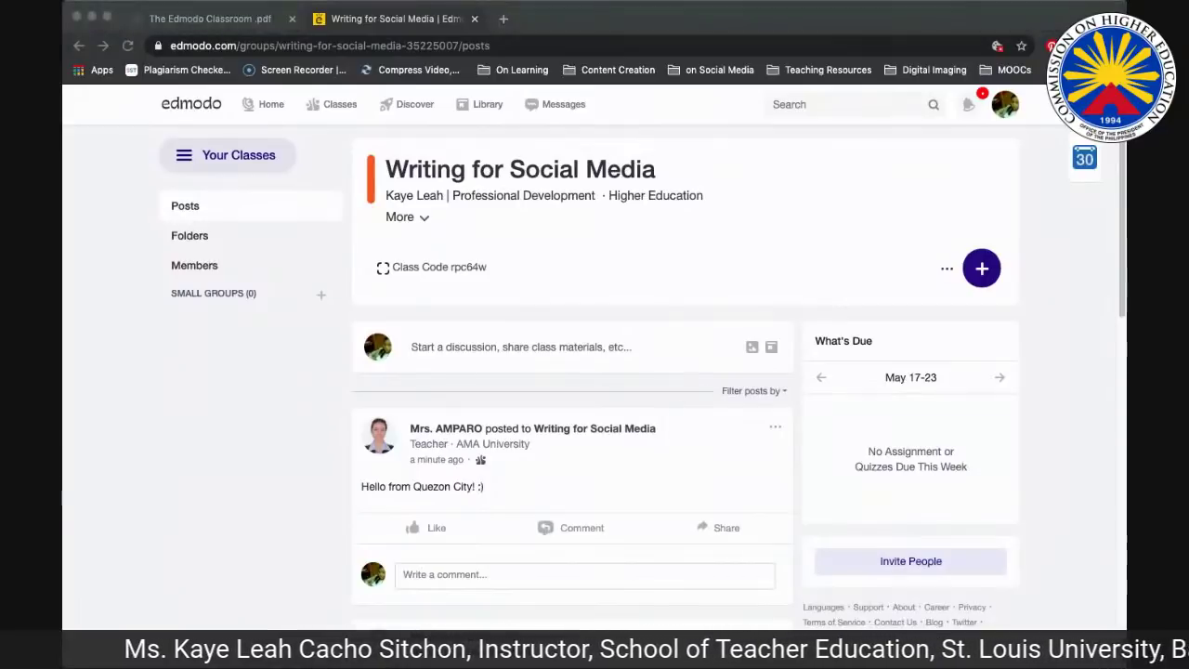
click(693, 457)
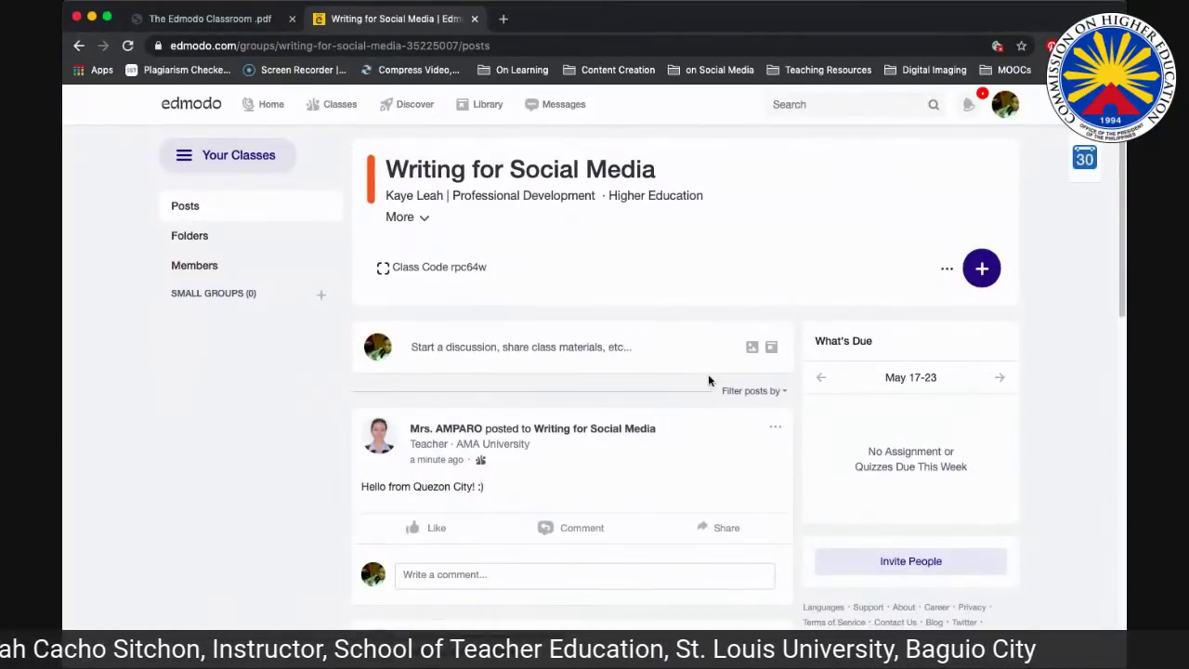
Step: Post a Wellness Check asking "How are you feeling today?" to the Writing for Social Media class and view the published poll
click(606, 346)
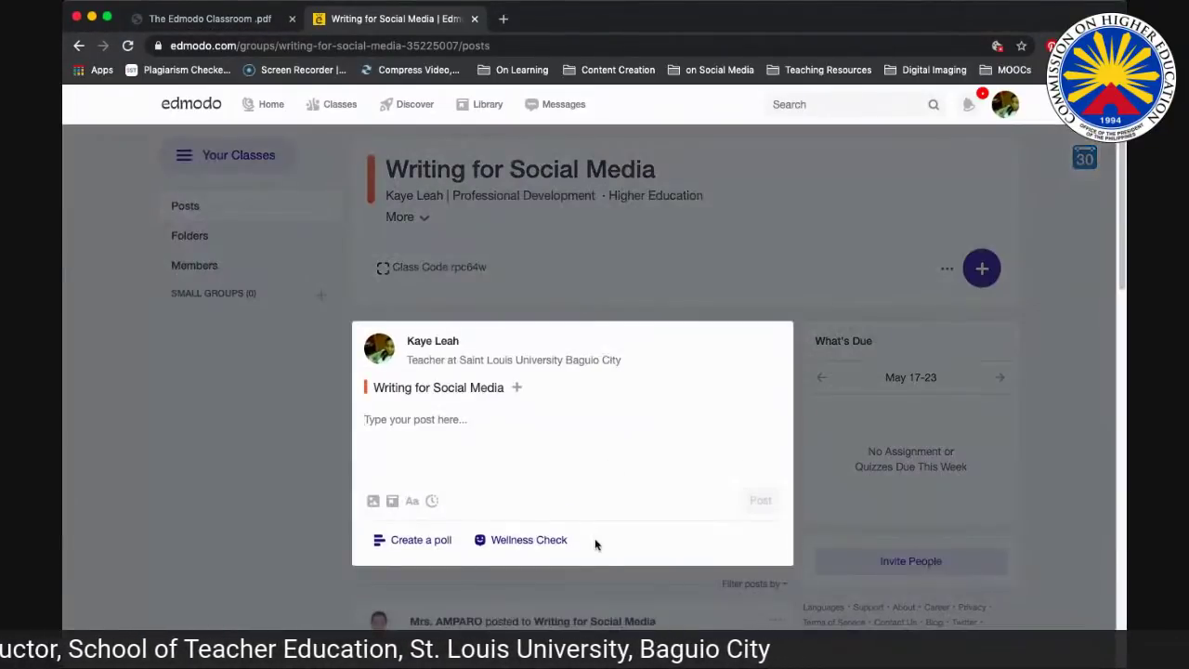
click(531, 539)
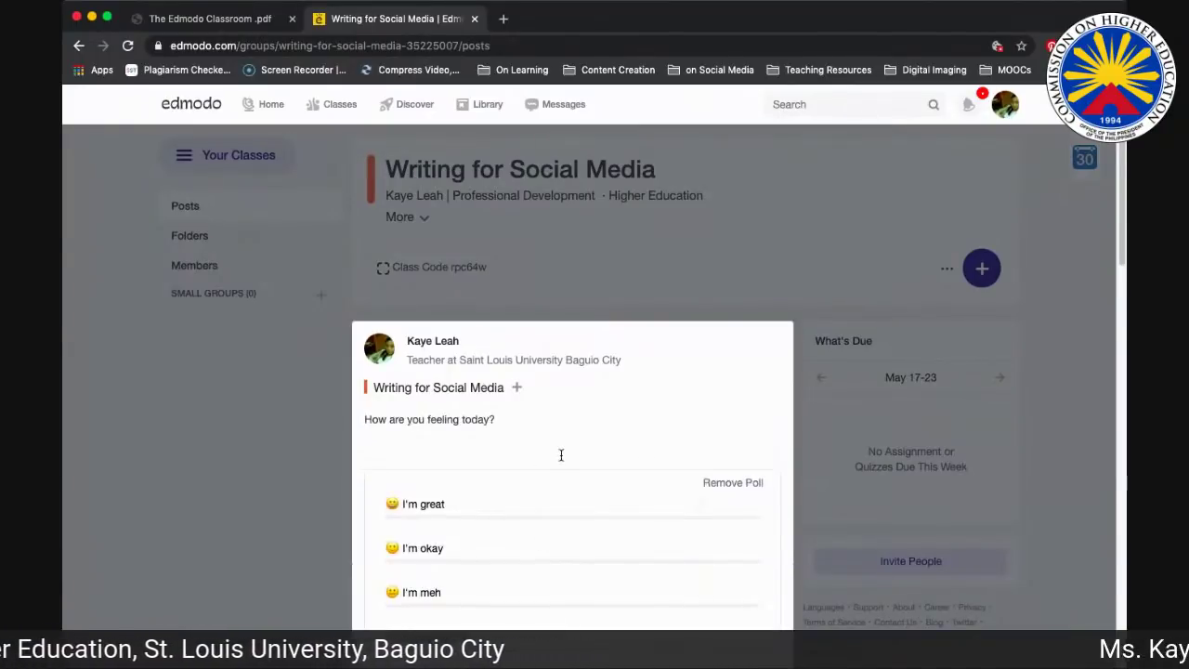
scroll(536, 452, down, 1)
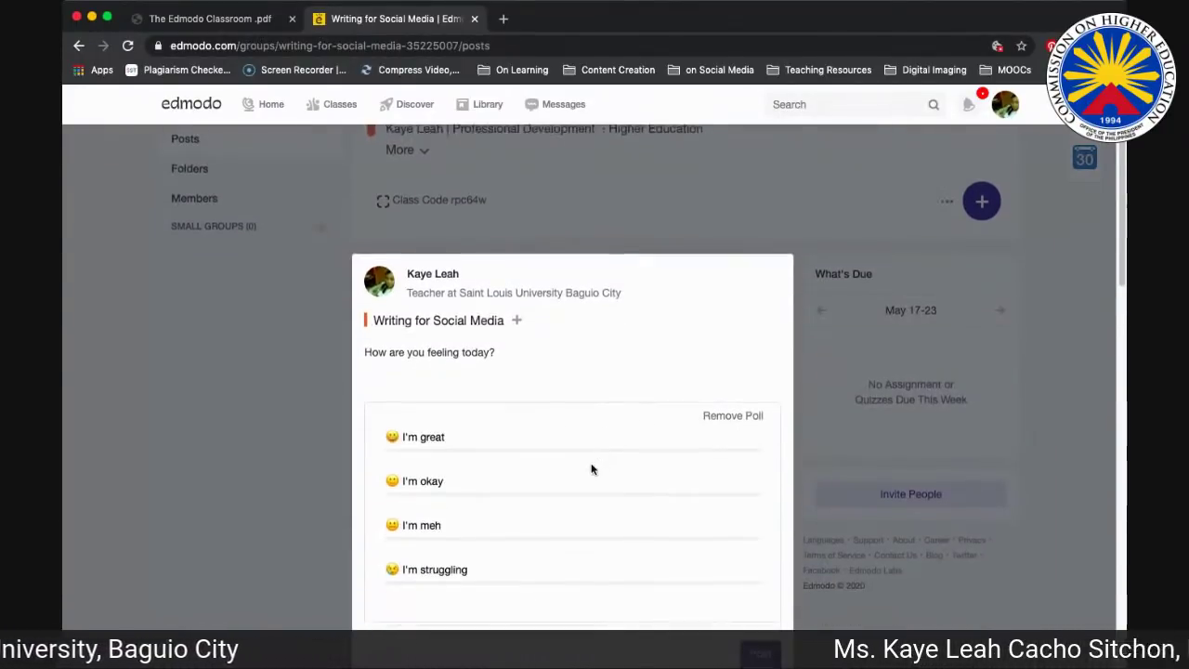
scroll(589, 465, down, 2)
click(758, 556)
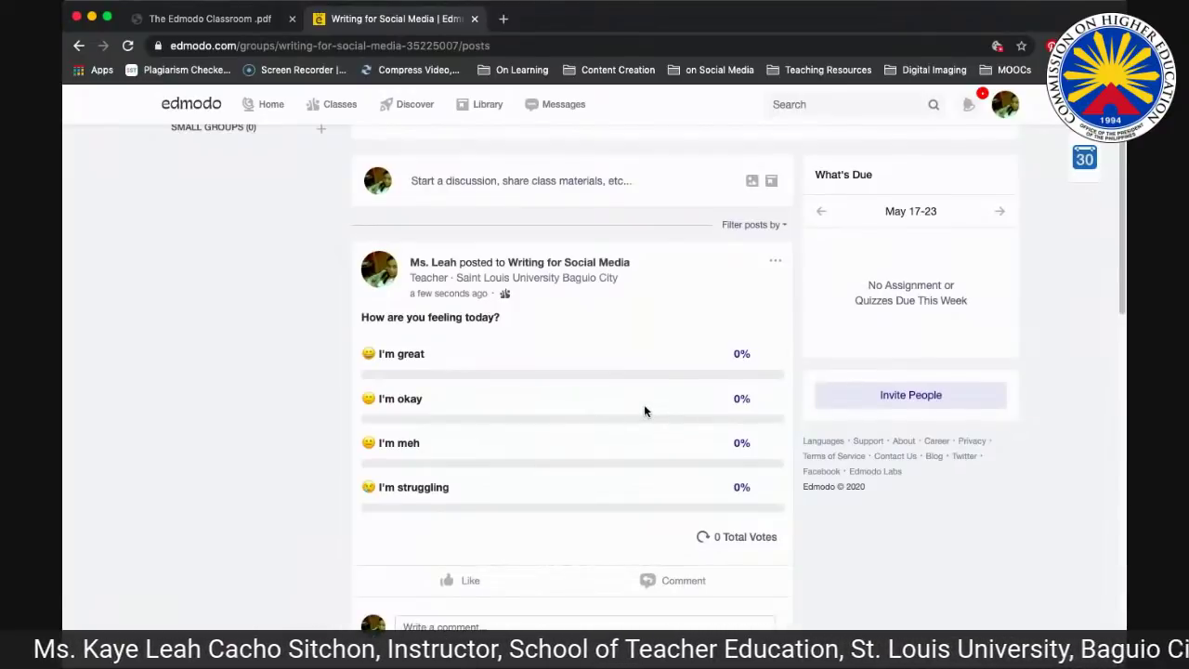
scroll(691, 473, down, 2)
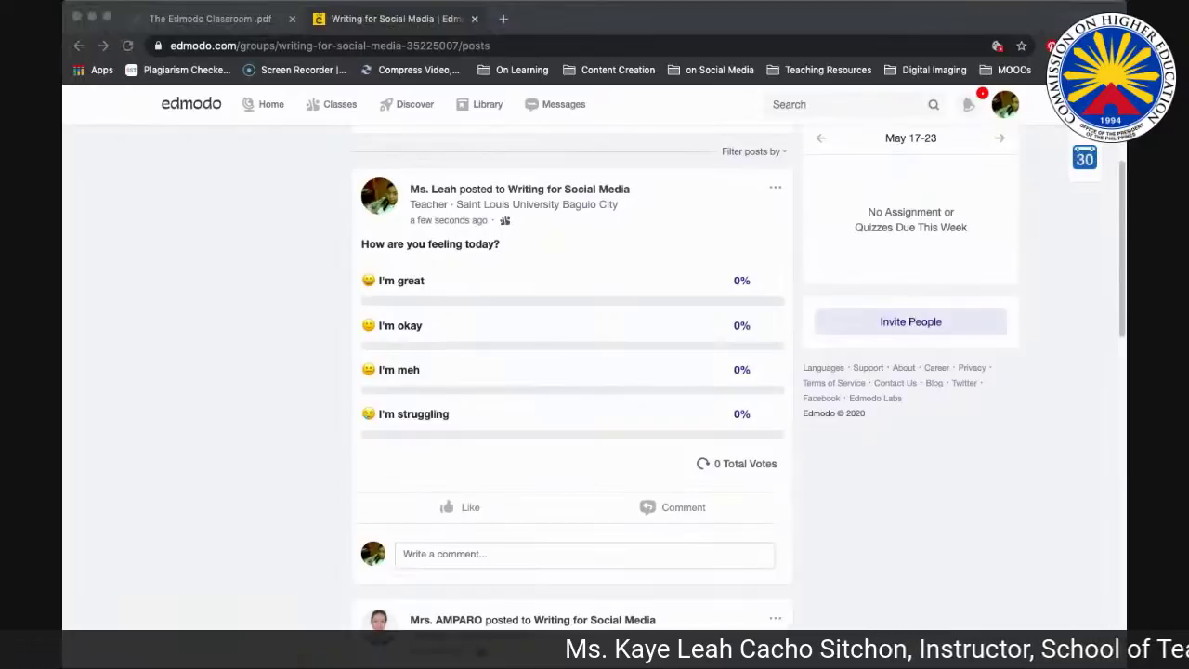
Step: Start a new class post greeting everyone, announcing this week's focus on Feature Writing and how to do it right, and introducing things to go through
click(633, 329)
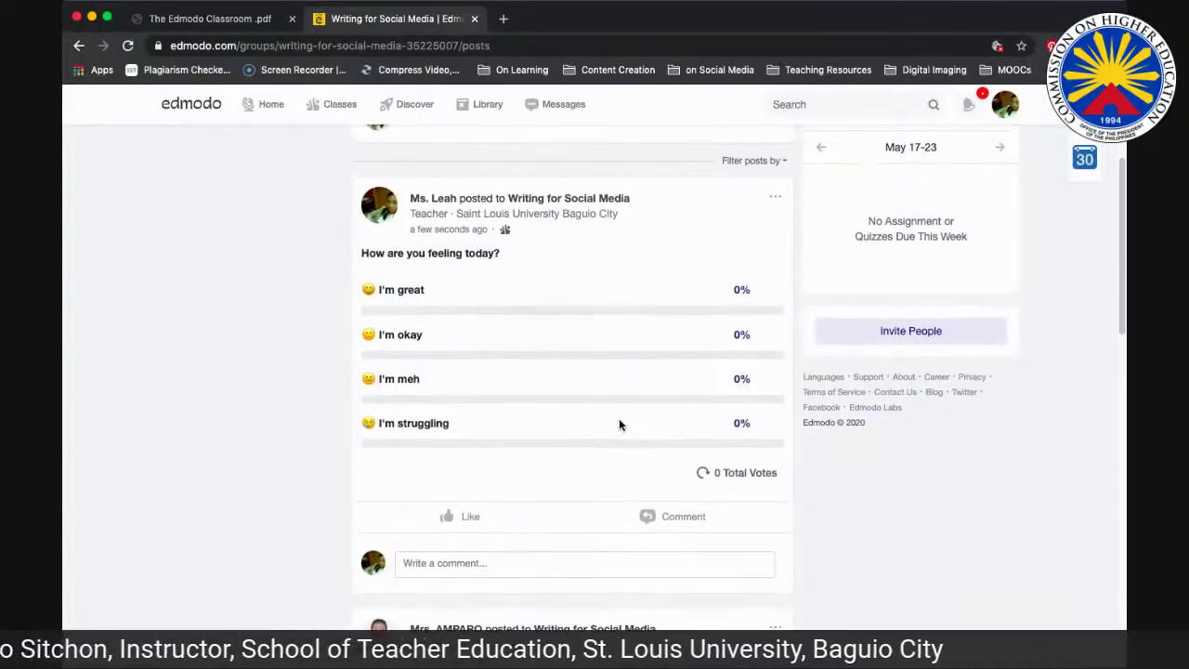
scroll(614, 465, up, 3)
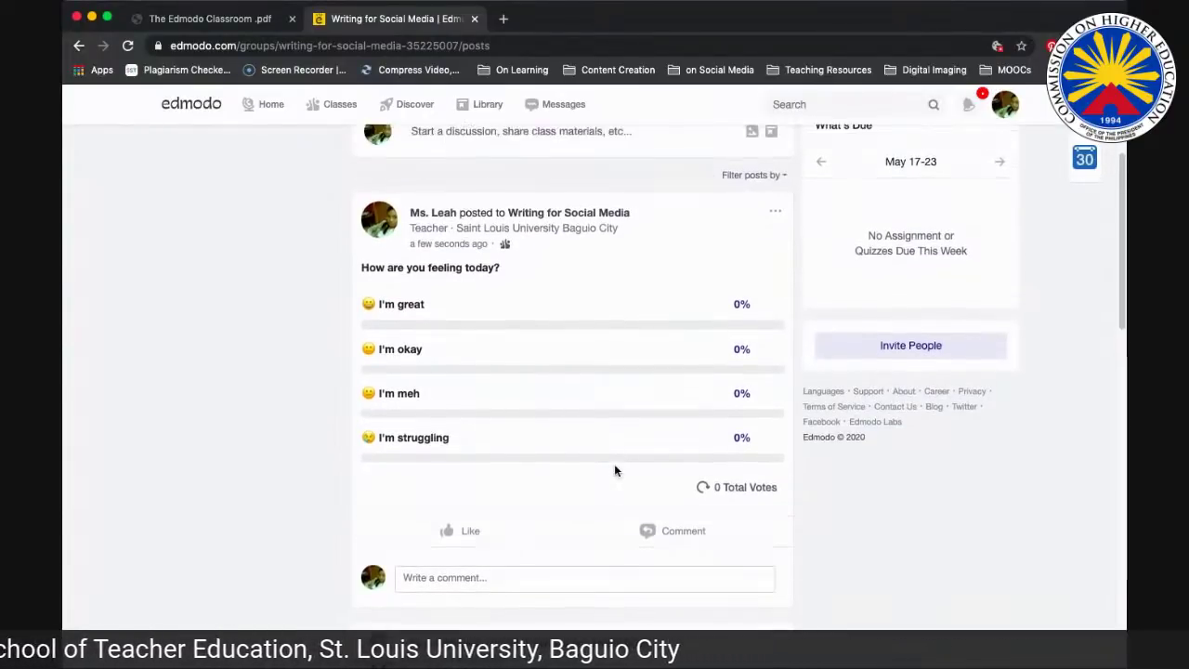
click(635, 271)
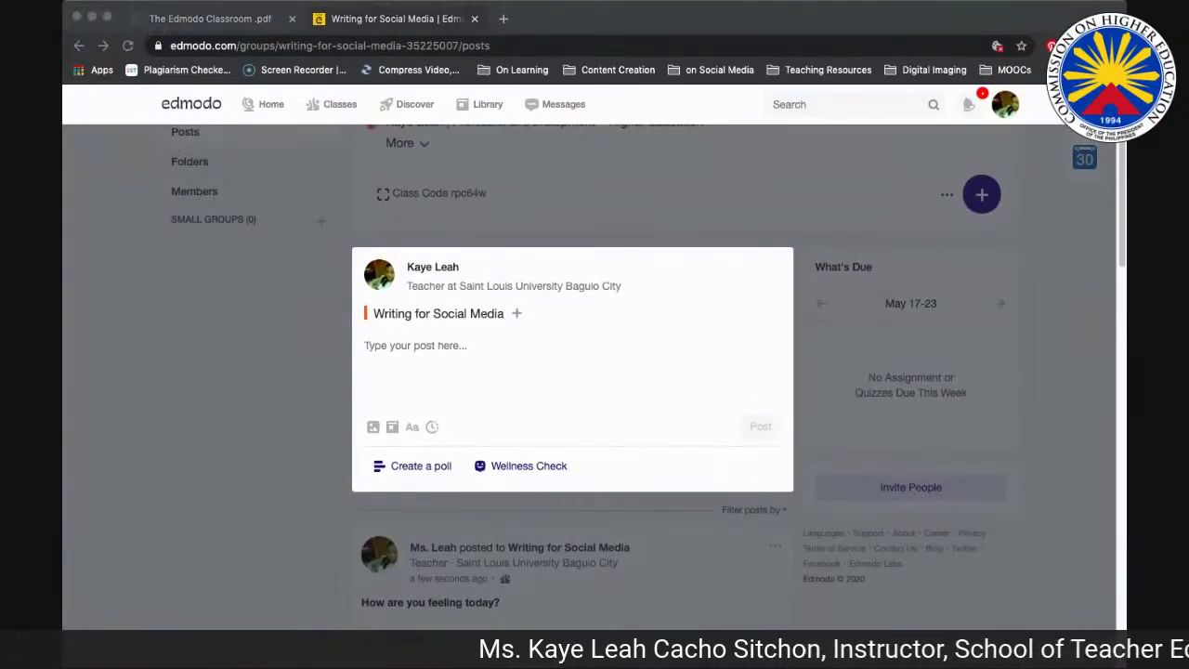
click(619, 279)
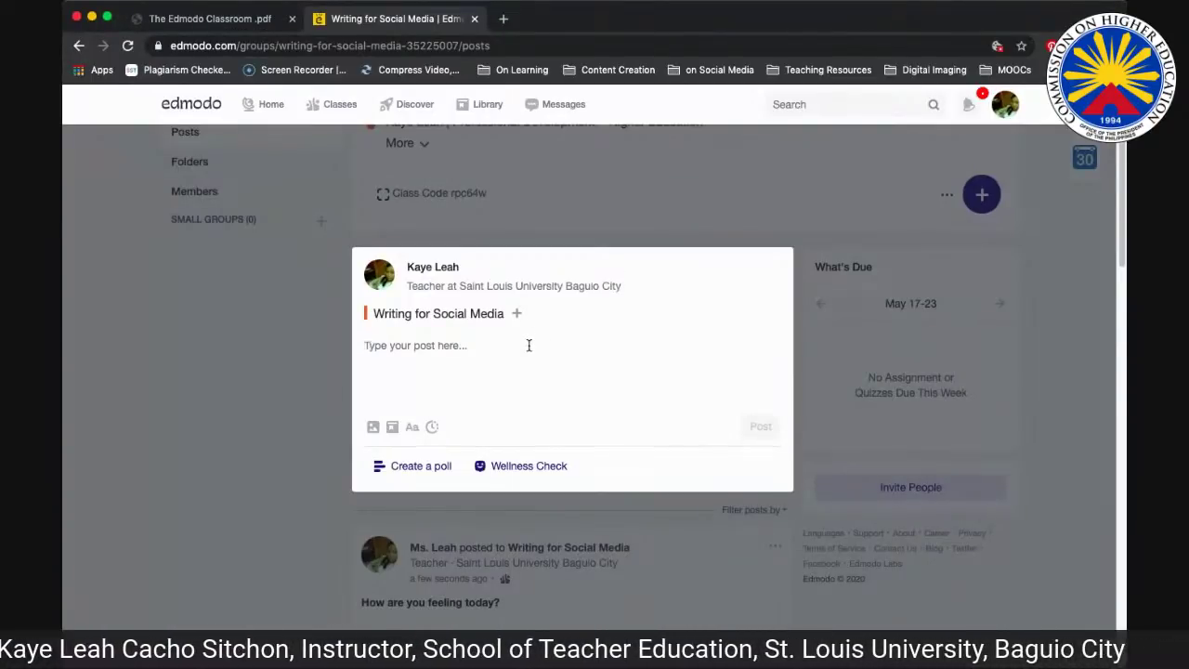
text(Good morning, everyone! I hope the weekend went well for you. This week we will be focusing on Feature Writing and how to do it right. To begin, here are things we need to go through.)
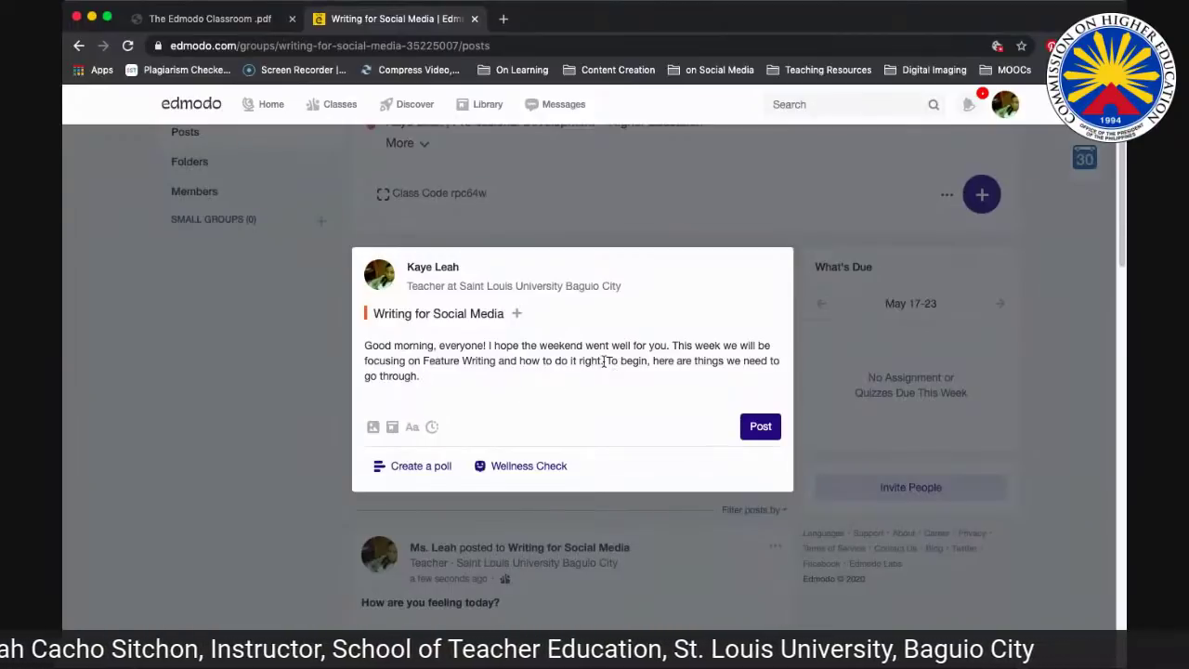
Step: Add the sentence "Please watch the video I attached to this post about what a Feature Story is" to the post text
text(Please watch the video I)
key(BackSpace)
text(I attached)
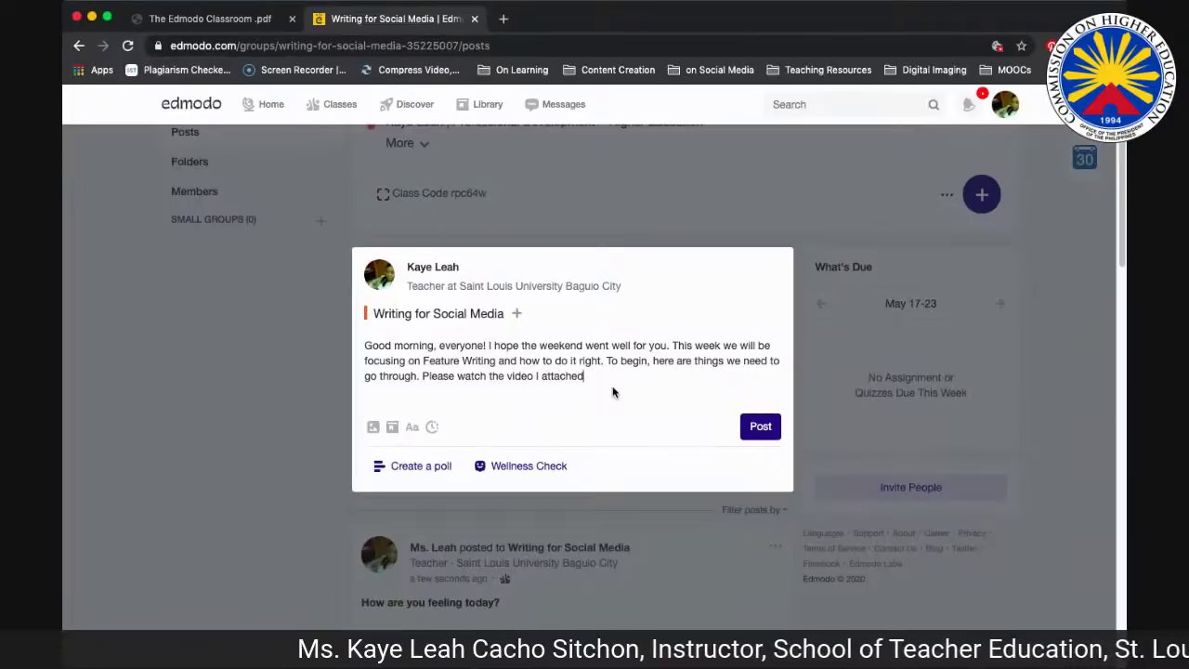
text( to this post)
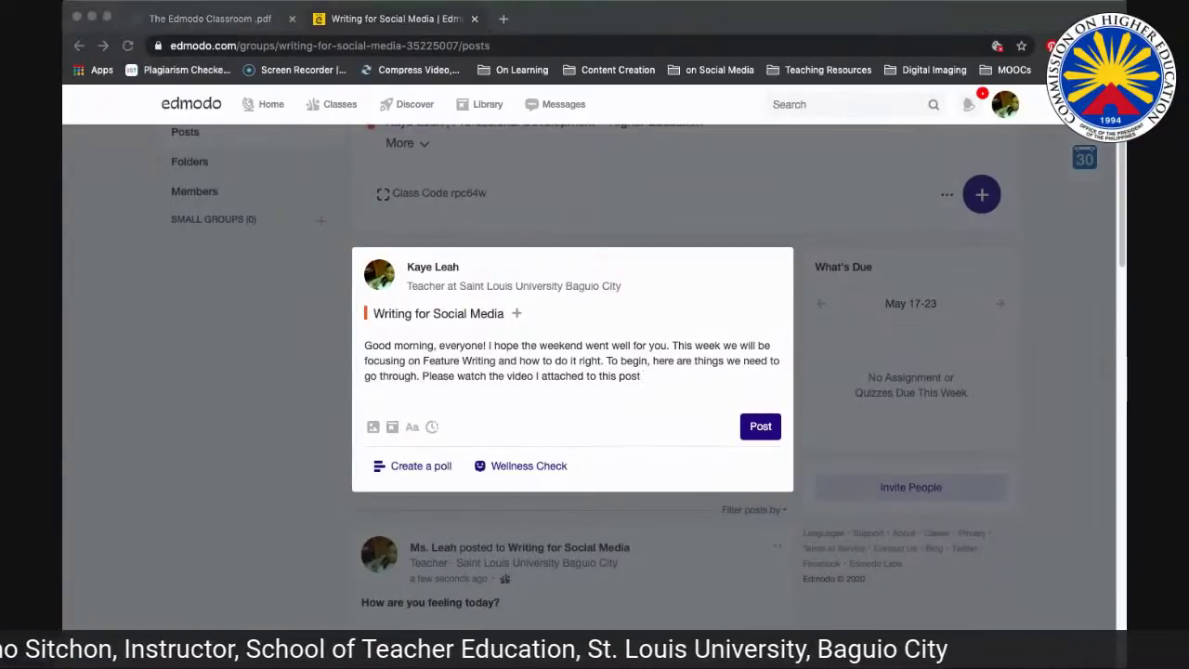
click(612, 392)
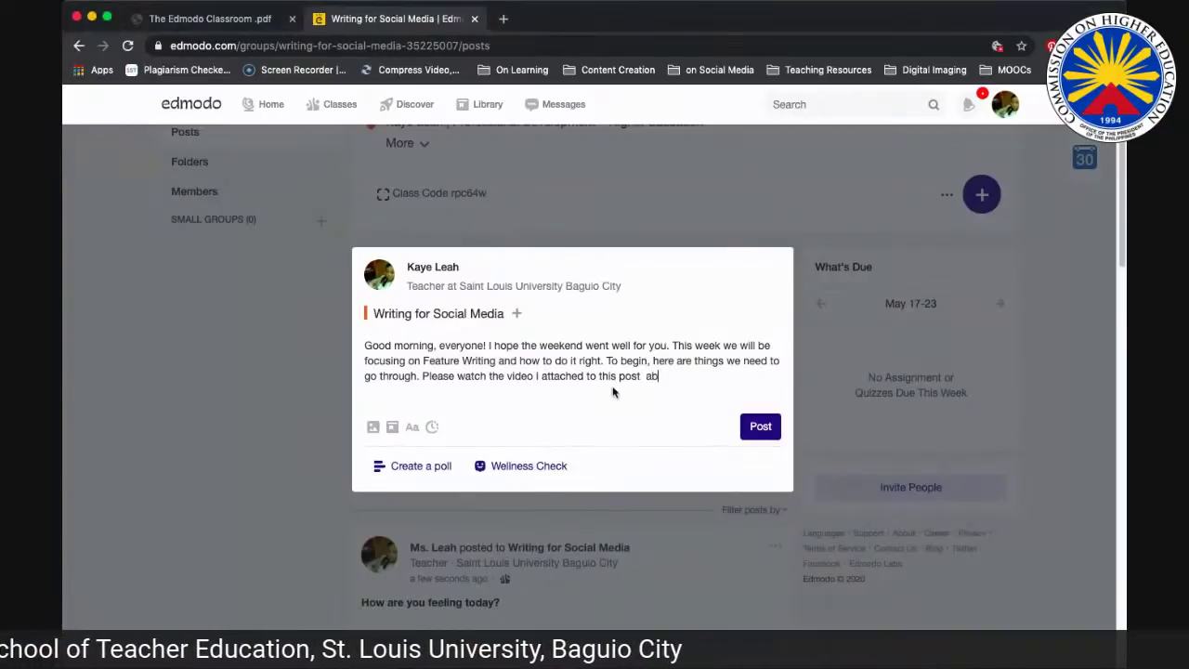
text(about)
text( the Featu)
key(BackSpace)
key(BackSpace)
key(BackSpace)
key(BackSpace)
key(BackSpace)
key(BackSpace)
key(BackSpace)
key(BackSpace)
key(BackSpace)
text(what a Feature Sotry is)
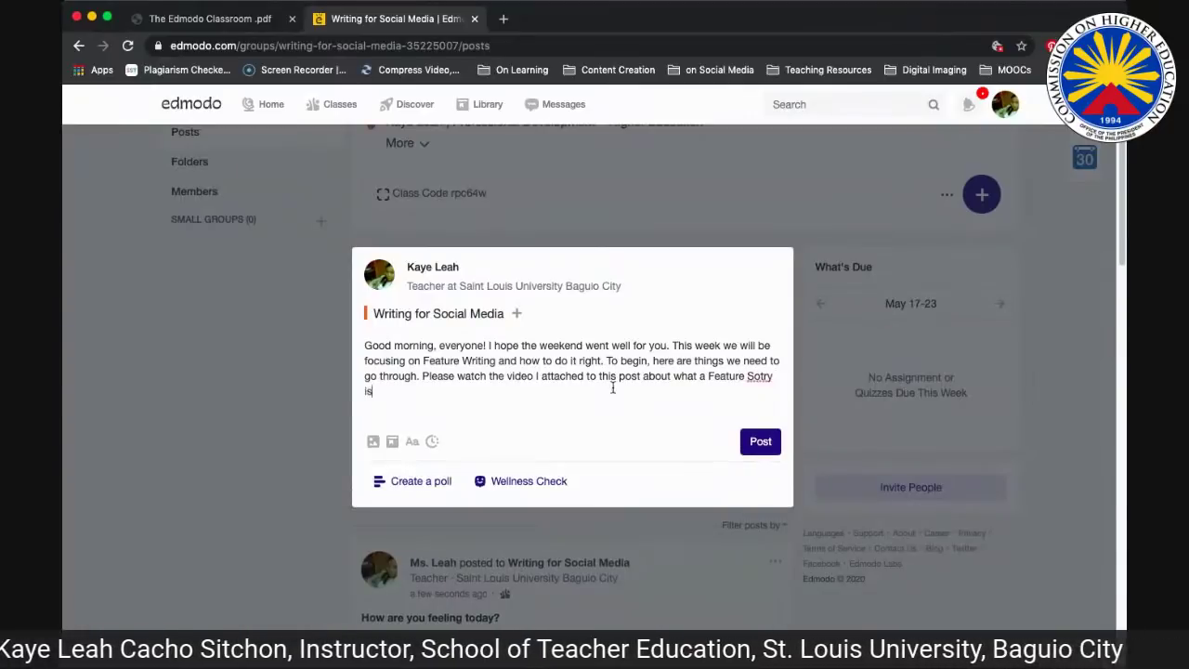
key(BackSpace)
key(BackSpace)
key(BackSpace)
key(BackSpace)
key(BackSpace)
key(BackSpace)
key(BackSpace)
text(tory is. )
Step: Extend the post's last sentence with "and then read more on it through the handouts."
text(a)
text( and then)
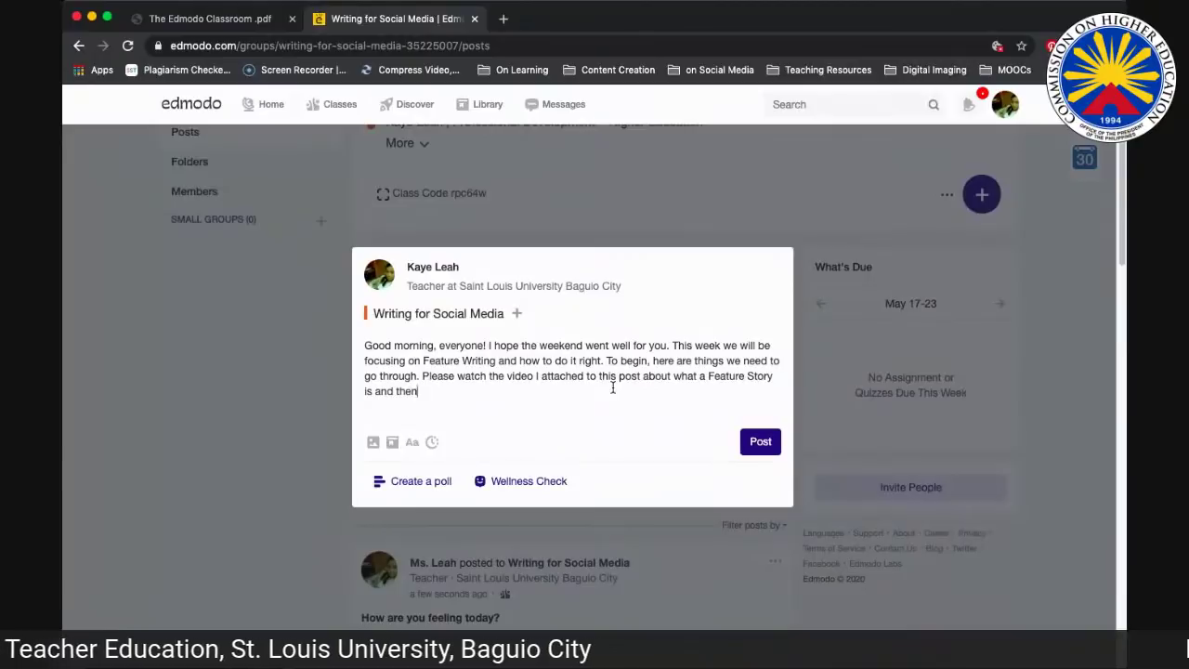
text( read on)
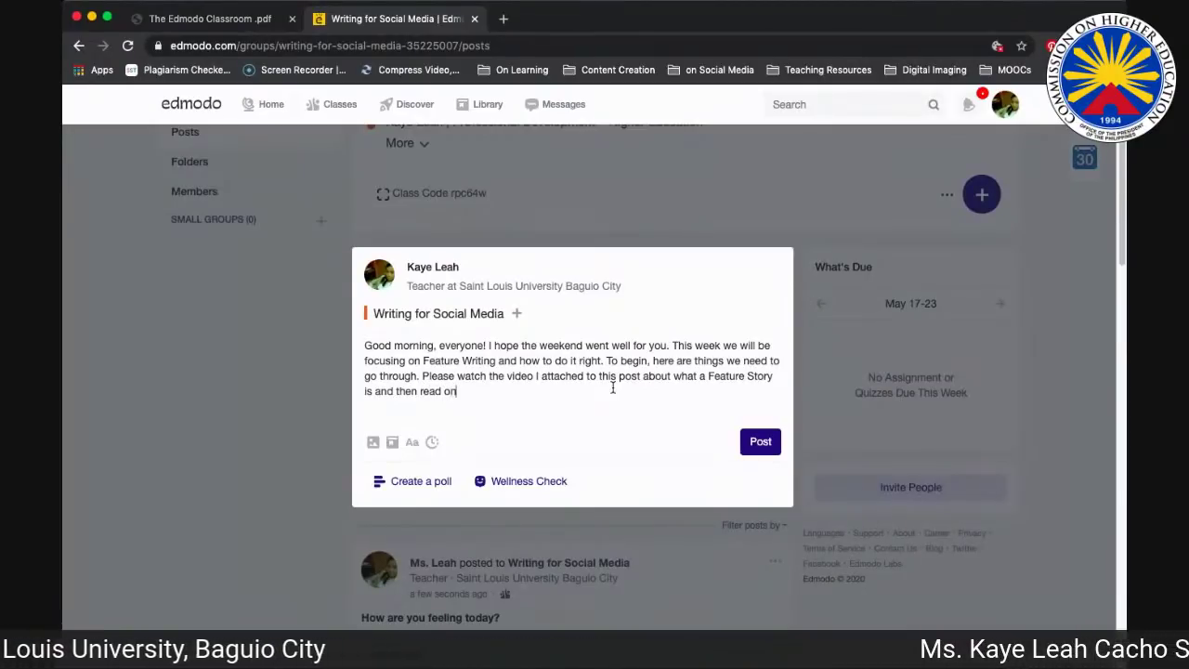
key(BackSpace)
key(BackSpace)
text(mo)
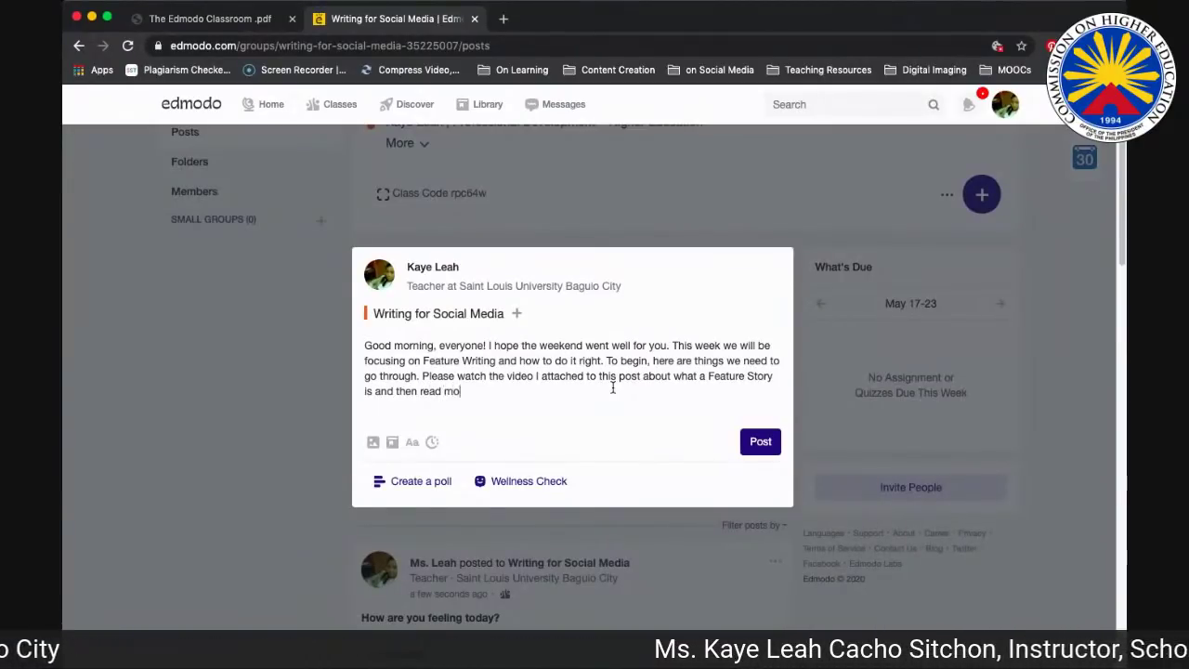
text(re on it through the hand)
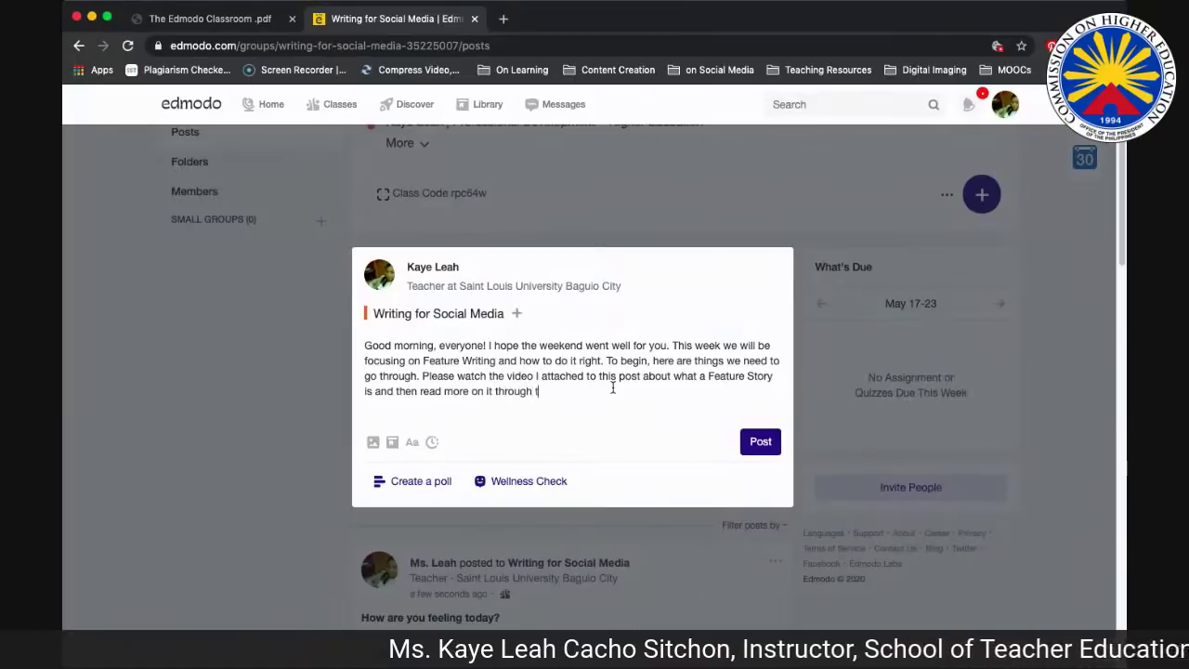
key(BackSpace)
key(BackSpace)
key(BackSpace)
key(BackSpace)
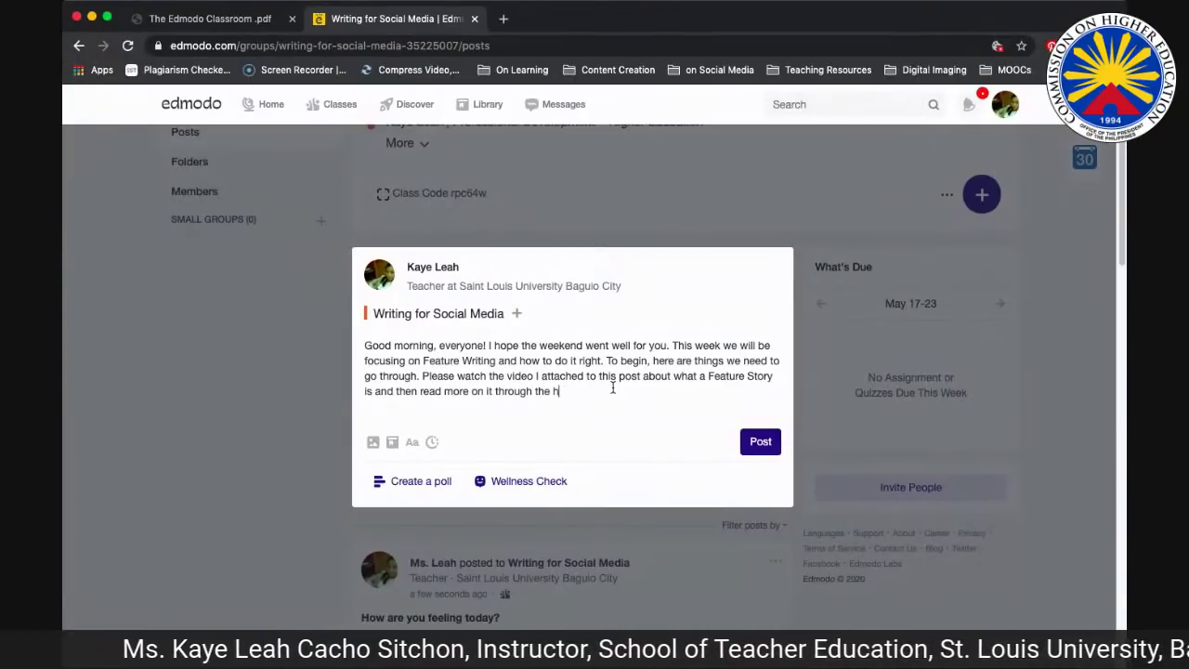
text(handouts)
key(BackSpace)
key(BackSpace)
key(BackSpace)
key(BackSpace)
text(s)
key(BackSpace)
text(outs.)
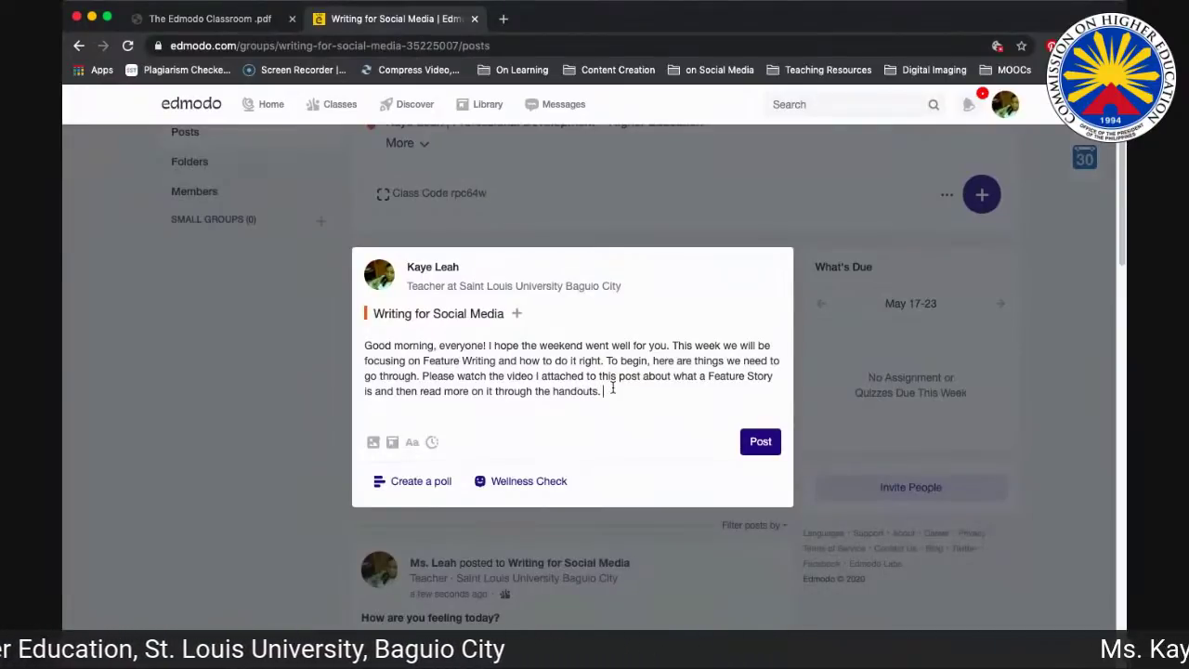
Step: Add a separate closing paragraph reading "I look forward to your reactions to these materials!" to the post
key(Return)
key(Return)
text(I look forward to your feedbac)
key(BackSpace)
key(BackSpace)
key(BackSpace)
key(BackSpace)
key(BackSpace)
key(BackSpace)
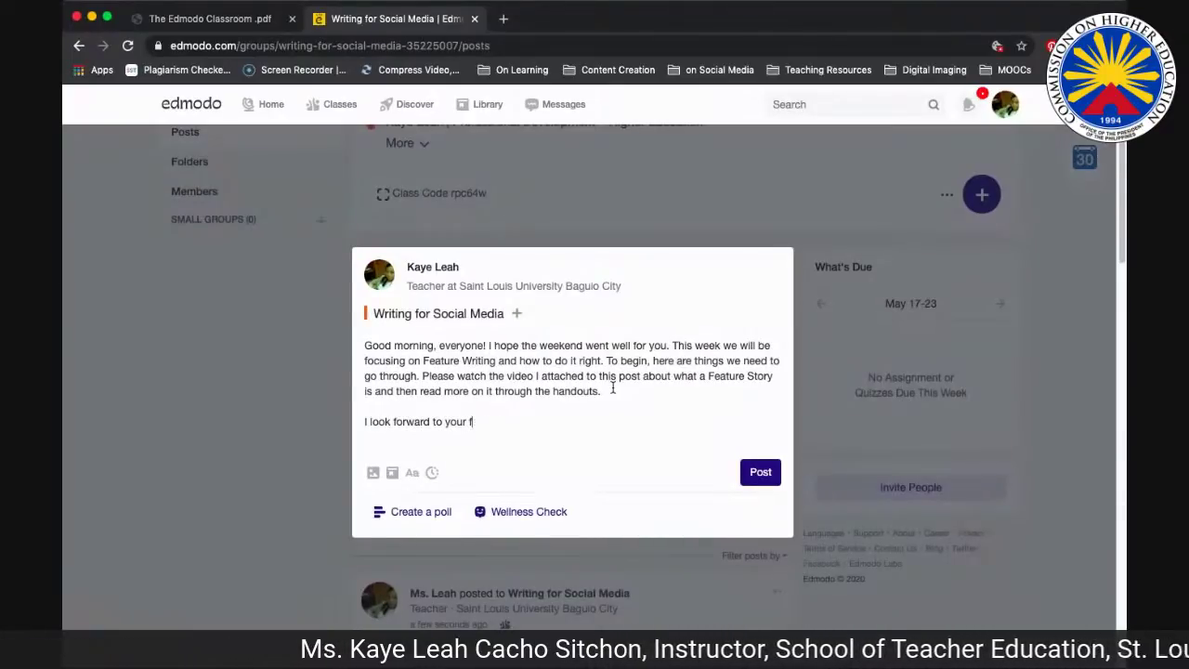
text(eactions to)
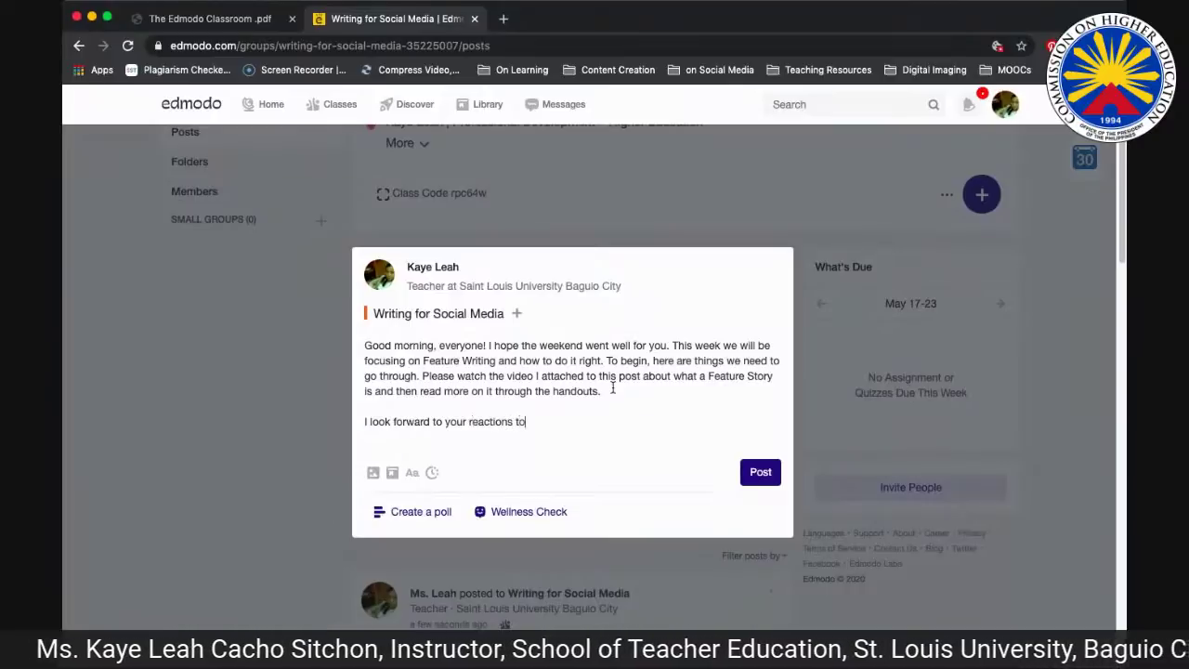
text( these materisls!)
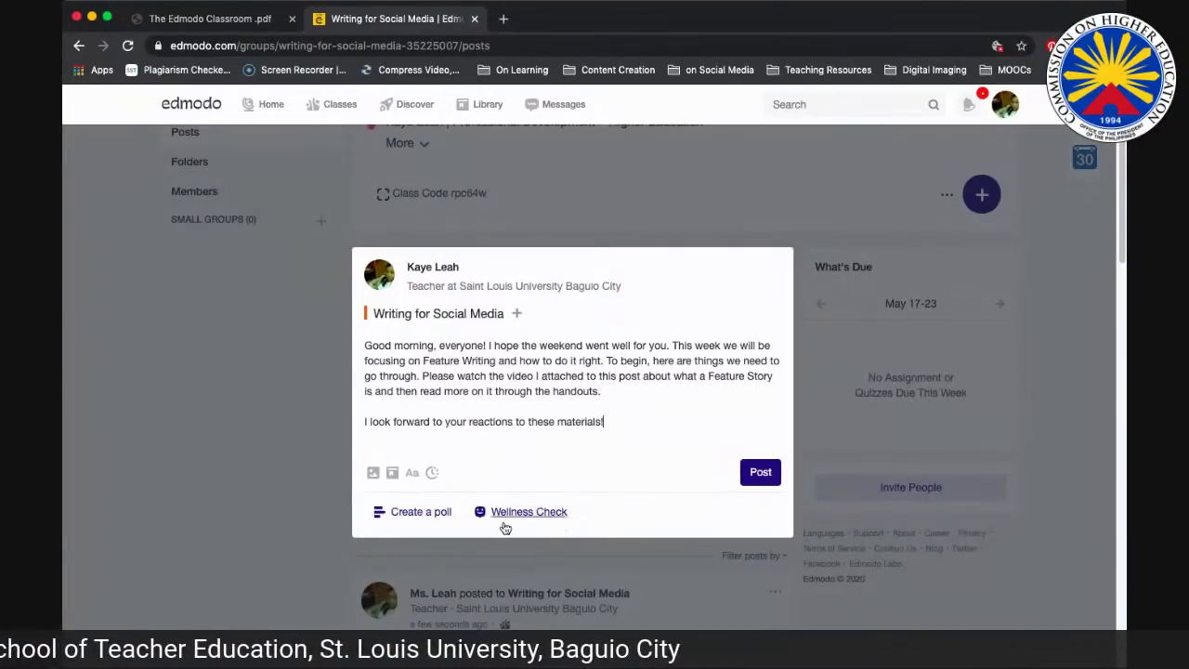
Step: Attach QualititesFeatureStory.pdf from the Library's Writing for Social Media folder to the post
click(393, 472)
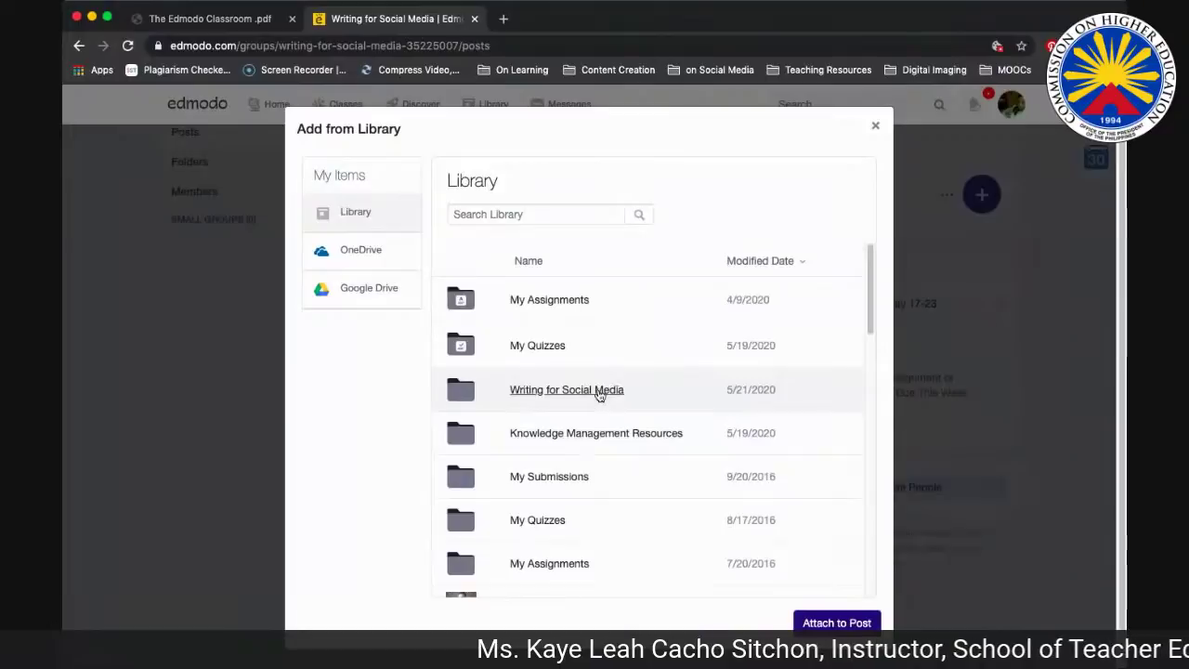
click(525, 390)
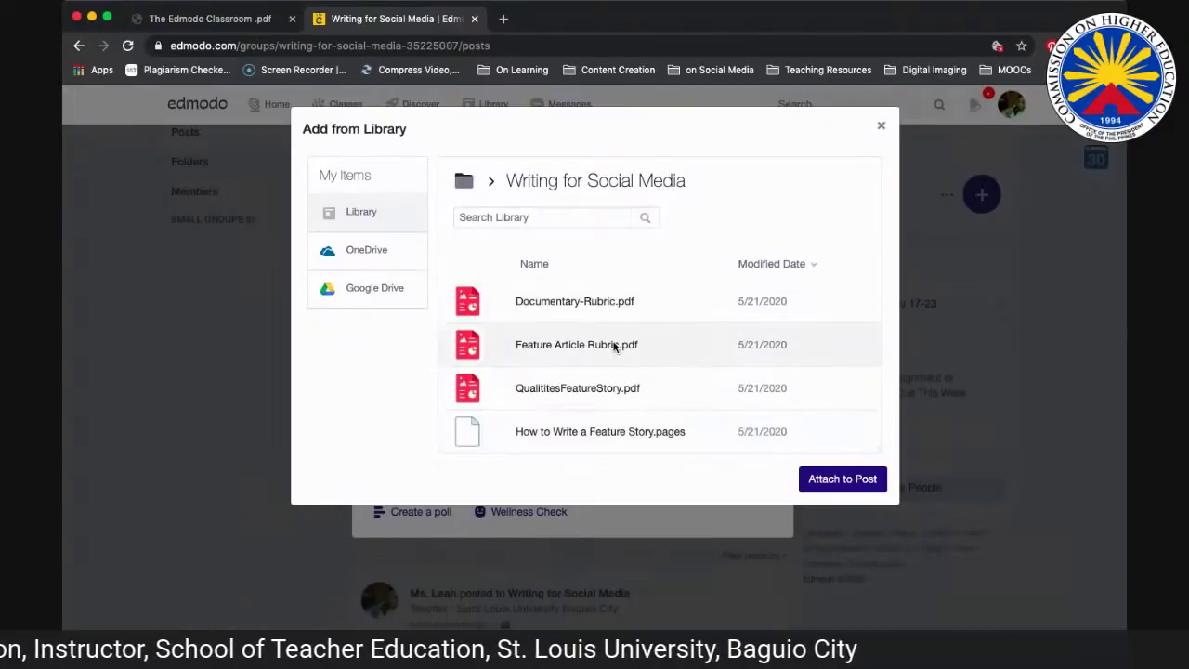
click(616, 390)
click(845, 480)
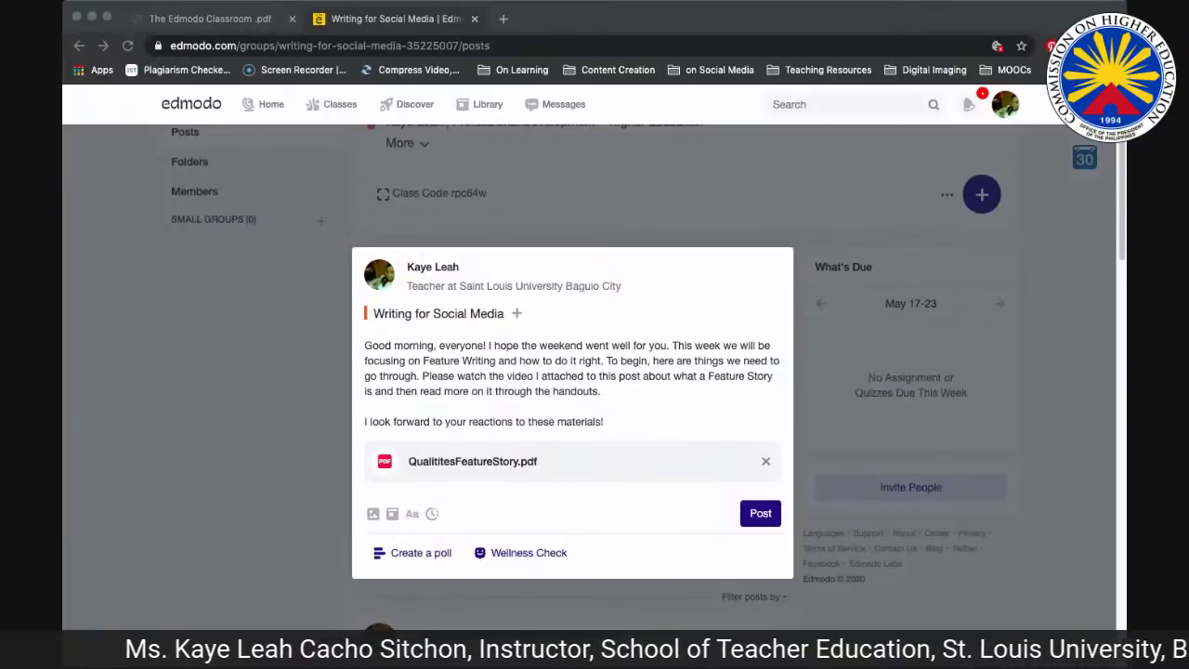
key(super+Tab)
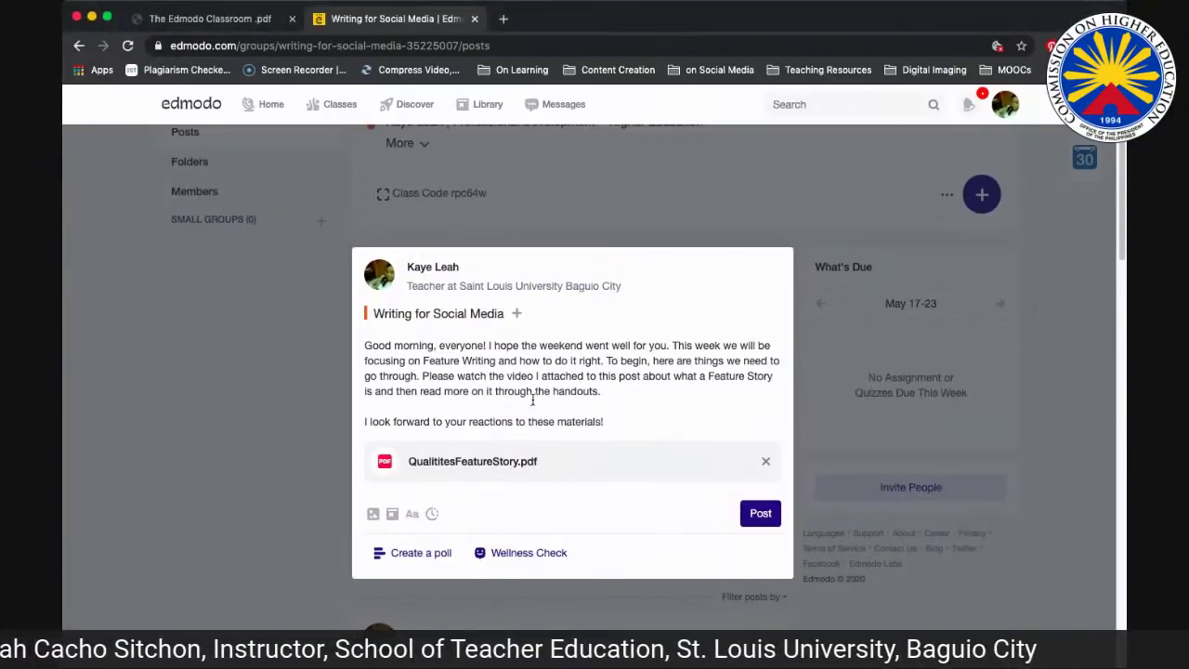
key(Return)
key(Return)
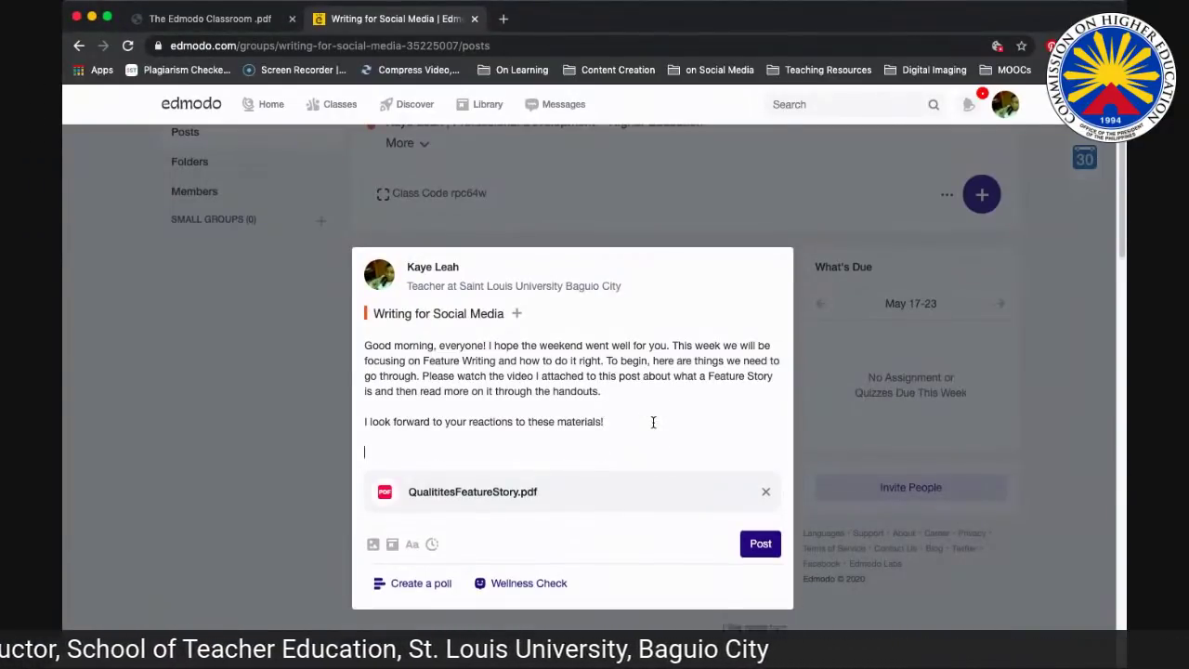
text(https://study.com/academy/lesson/feature-story-definition-format-examples.html)
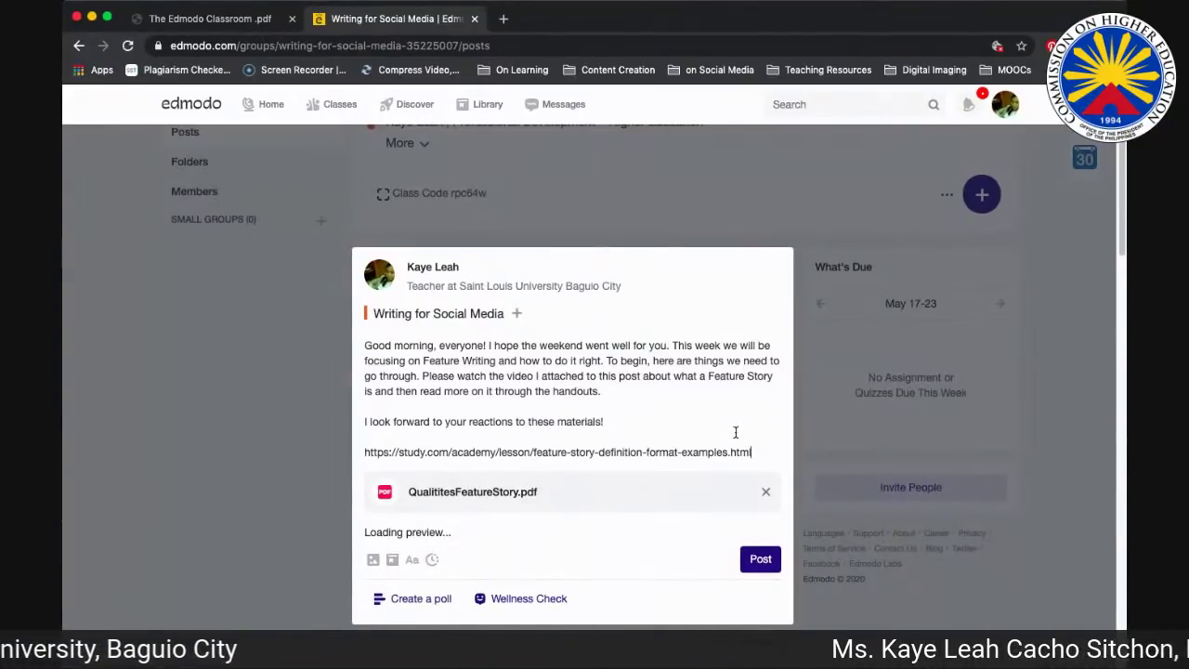
scroll(735, 427, down, 2)
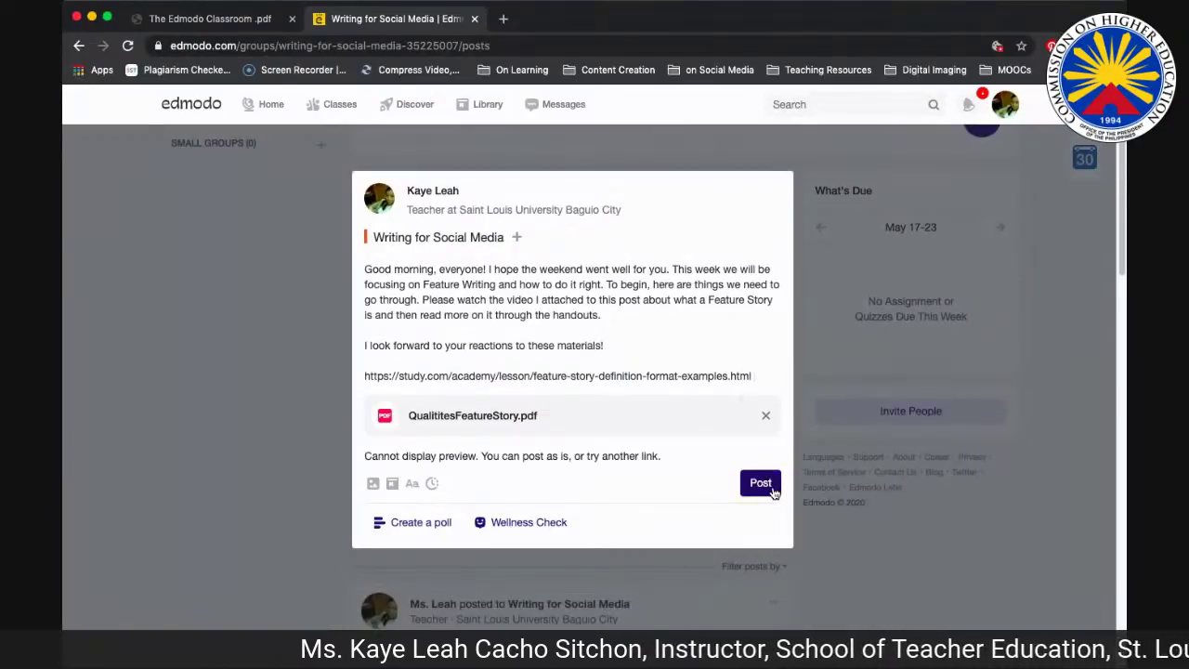
scroll(598, 496, down, 3)
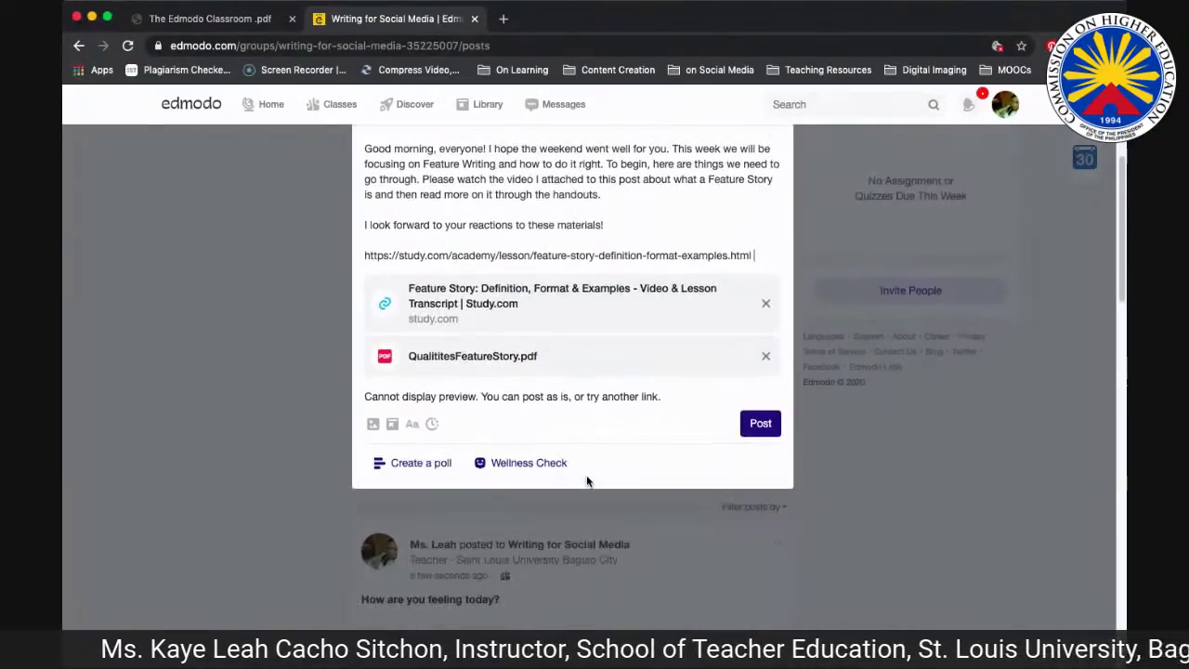
Step: Schedule the post for May 21, 2020 at 2:50 PM
click(429, 424)
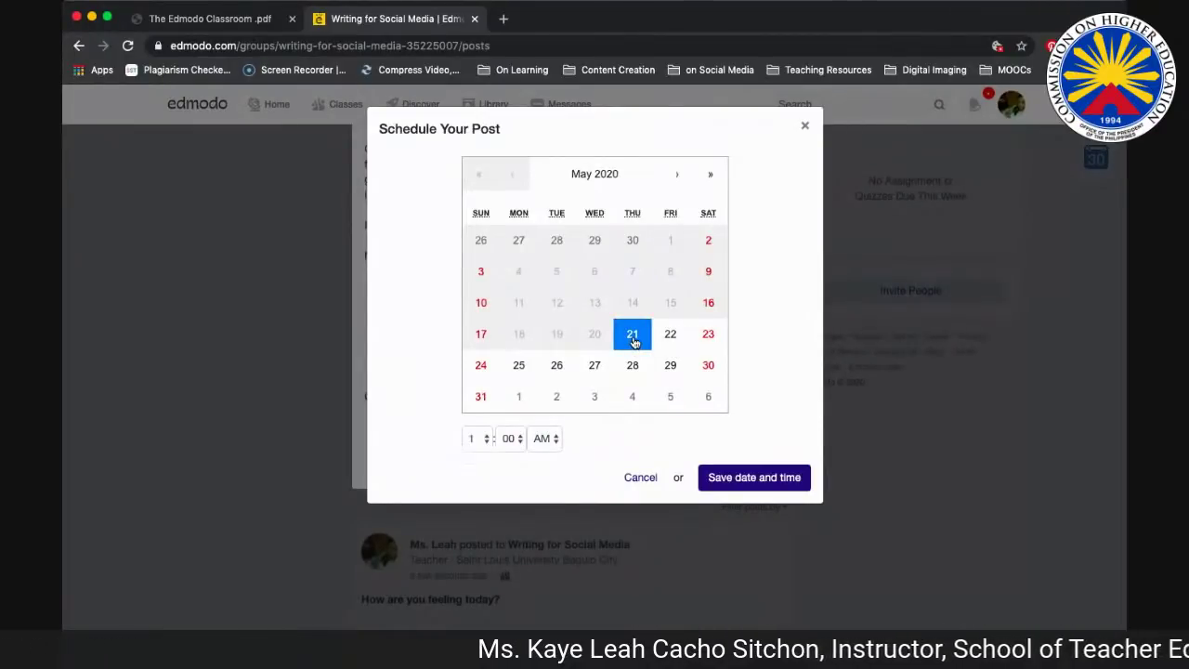
click(483, 448)
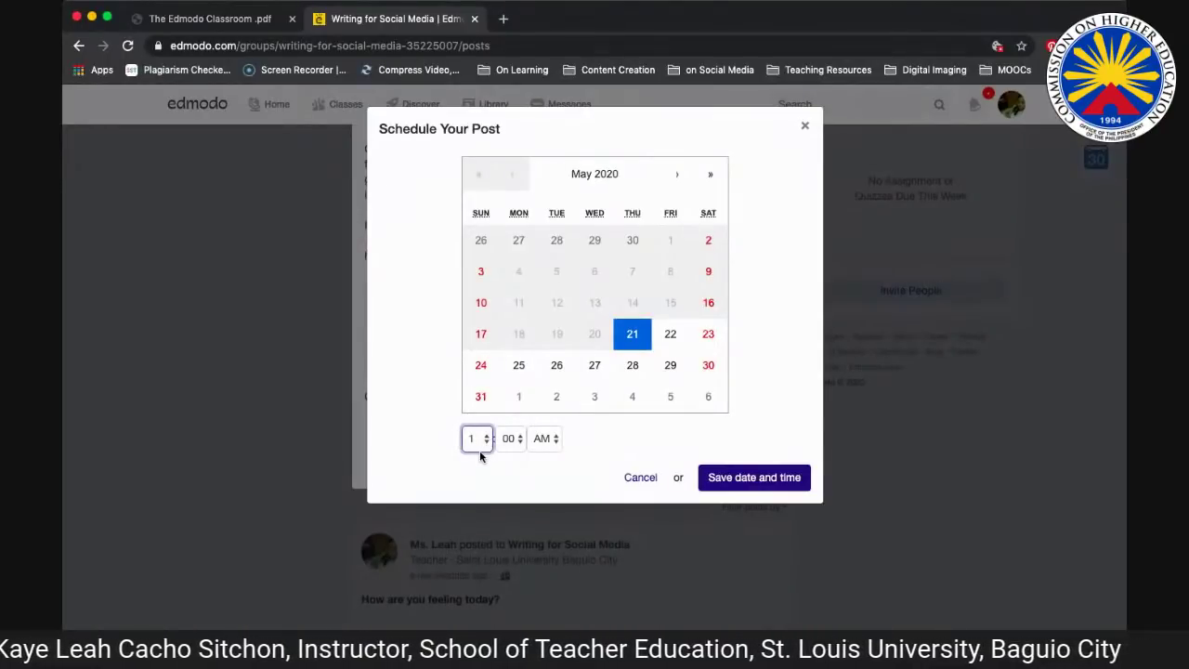
key(2)
click(519, 440)
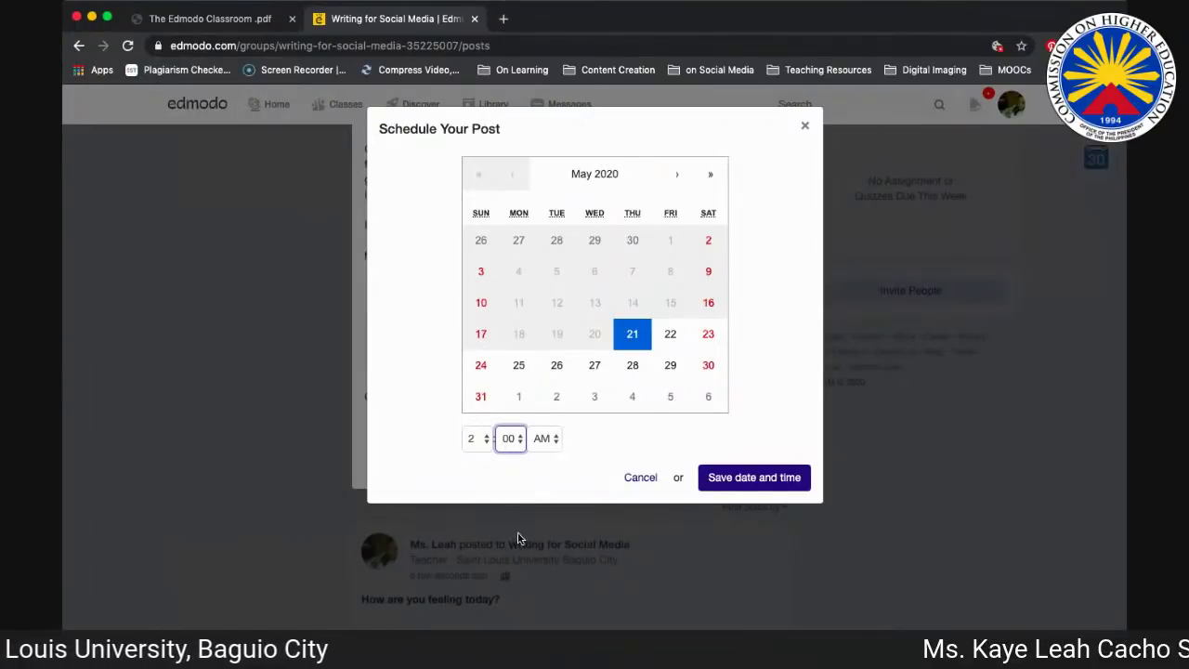
key(5)
click(544, 439)
key(p)
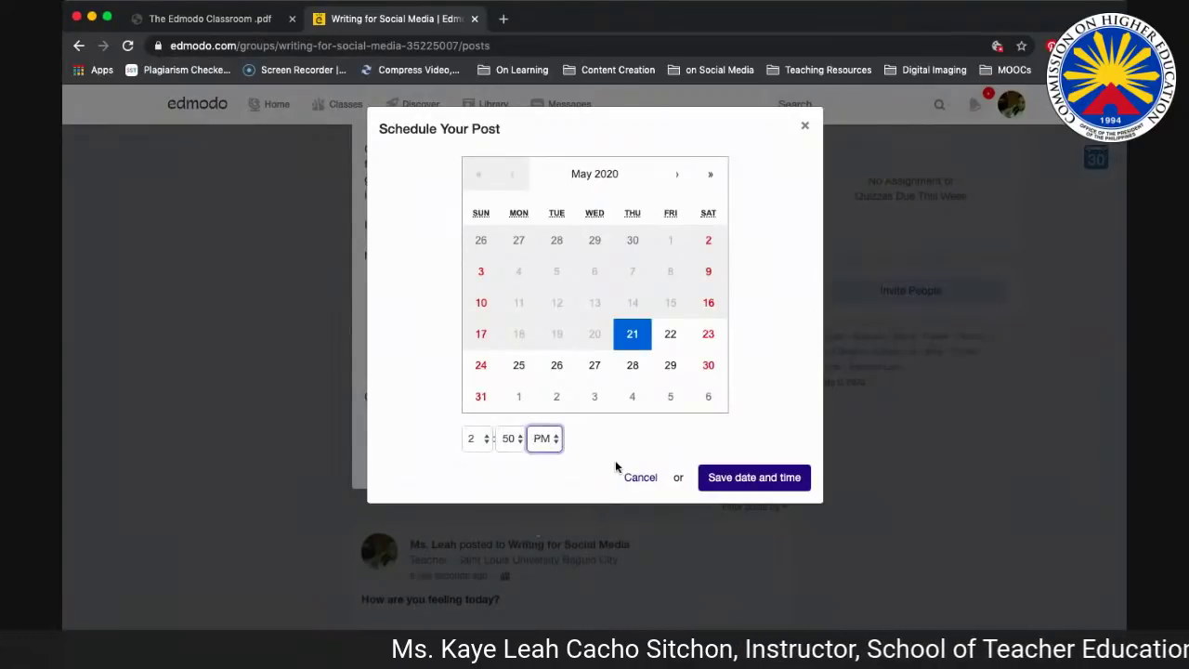
click(743, 477)
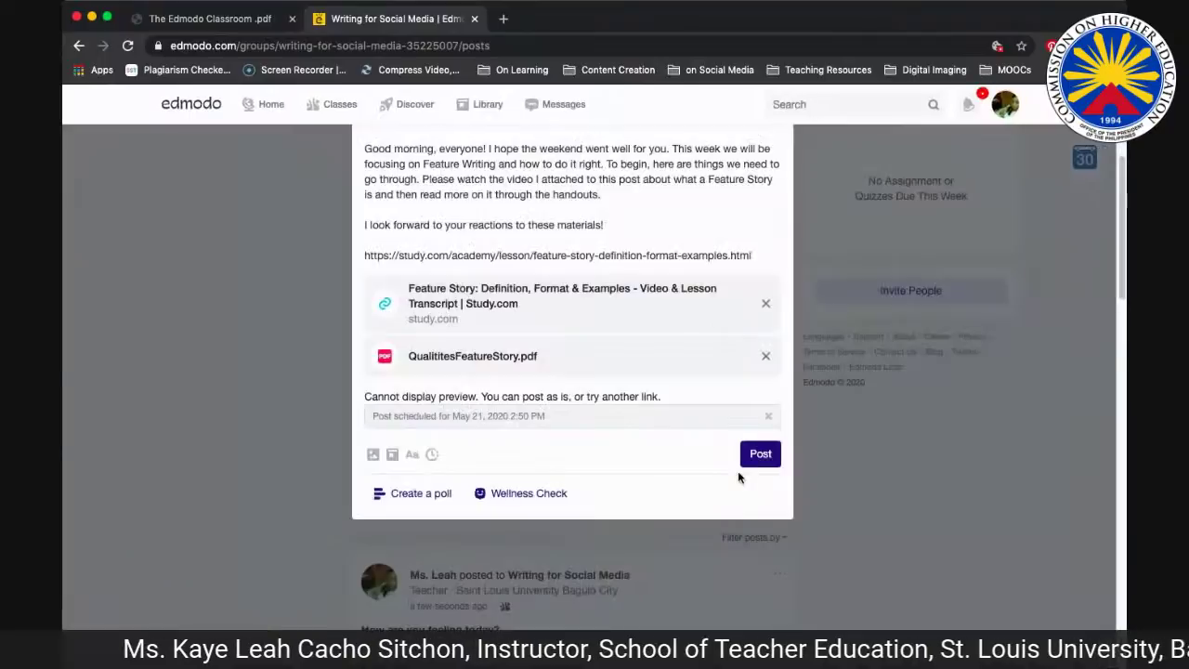
Step: Remove the post's schedule and publish it immediately to the Writing for Social Media class
click(767, 415)
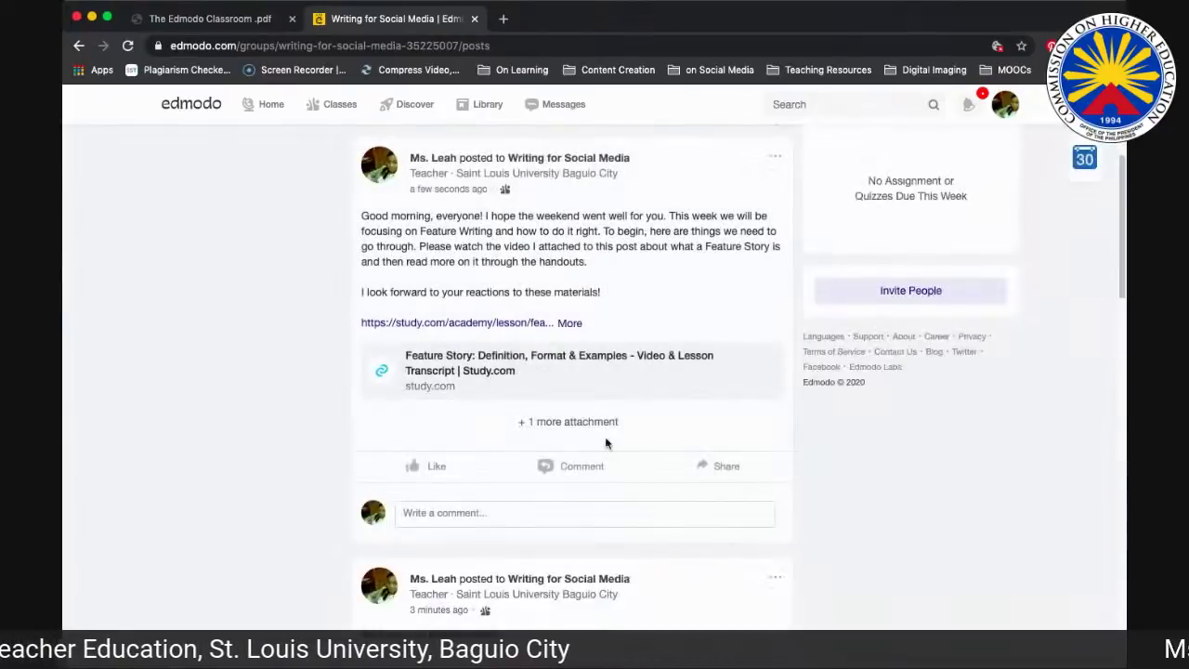
Step: Expand the published post's attachments and full link, and open the attached Study.com Feature Story lesson
click(589, 423)
scroll(622, 436, up, 3)
scroll(558, 385, down, 2)
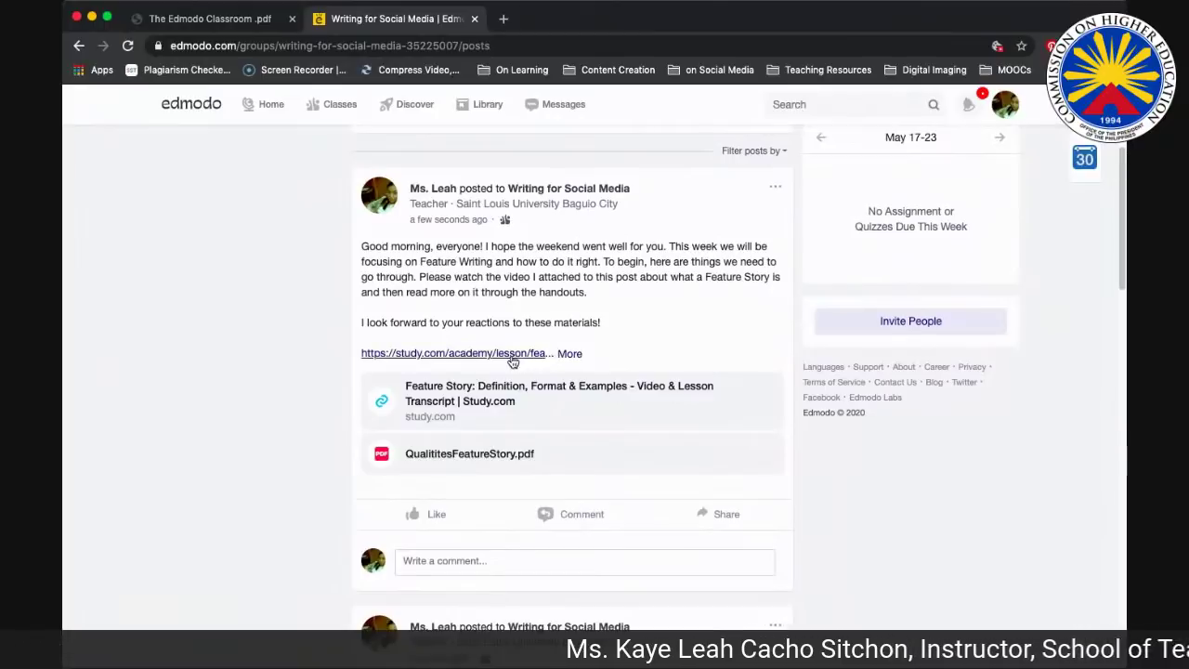
click(570, 353)
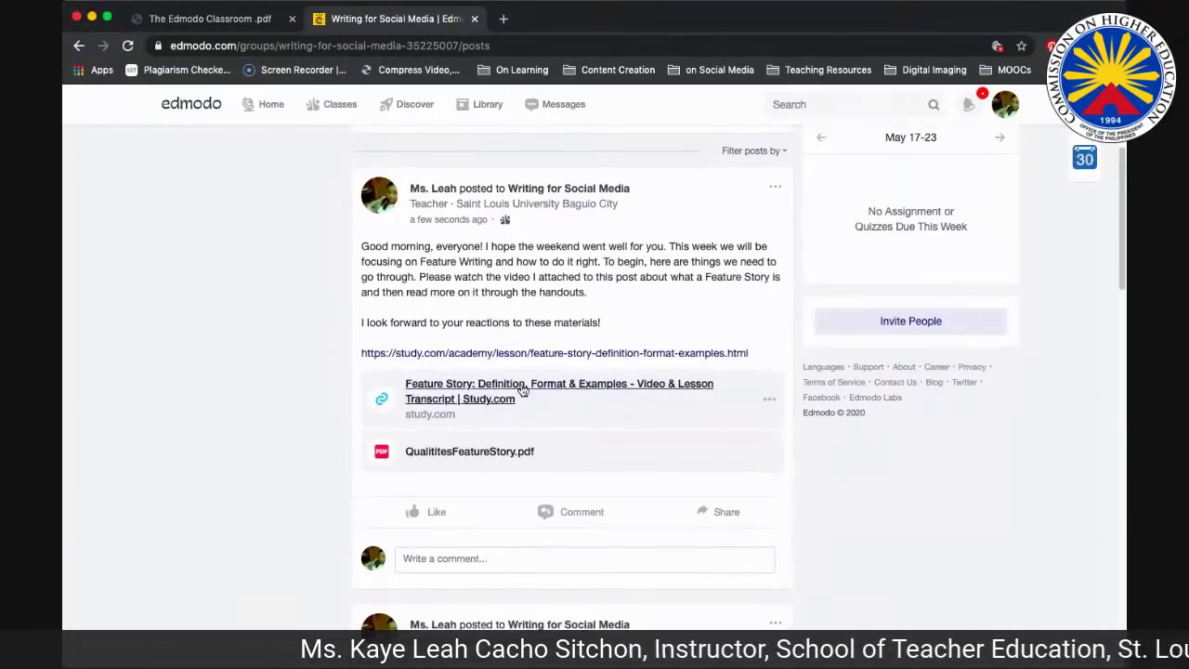
click(518, 390)
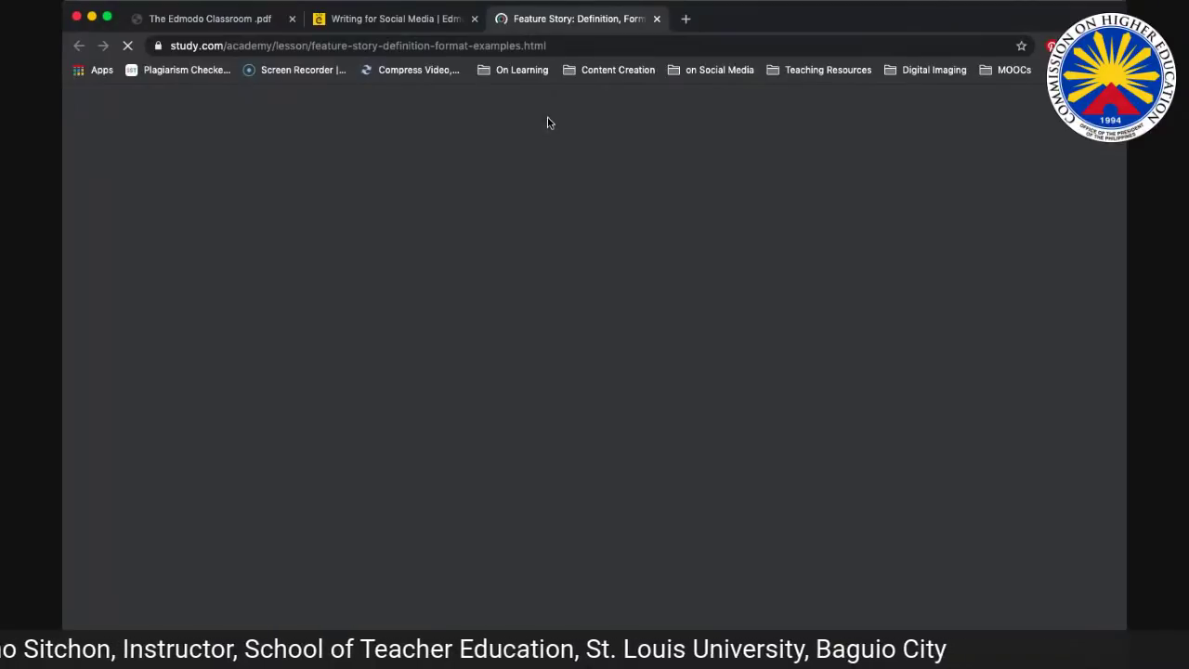
Step: Look over the Study.com Feature Story lesson page, close it and return to the published class post
scroll(554, 371, down, 5)
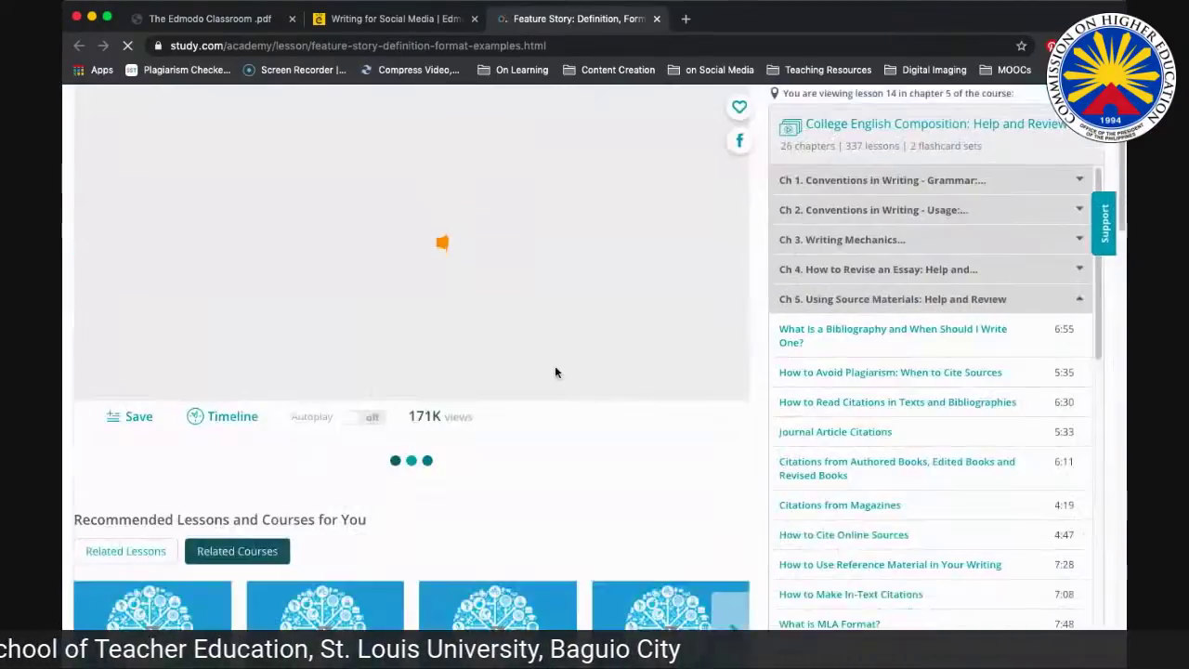
scroll(554, 372, up, 3)
click(297, 502)
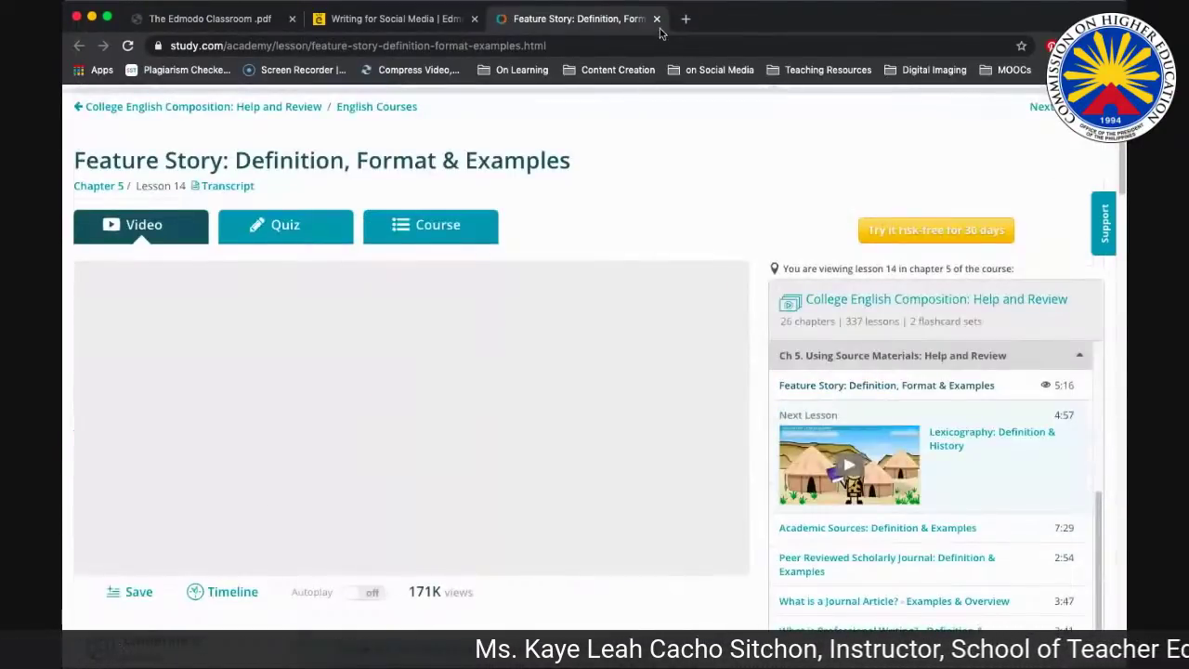
click(656, 19)
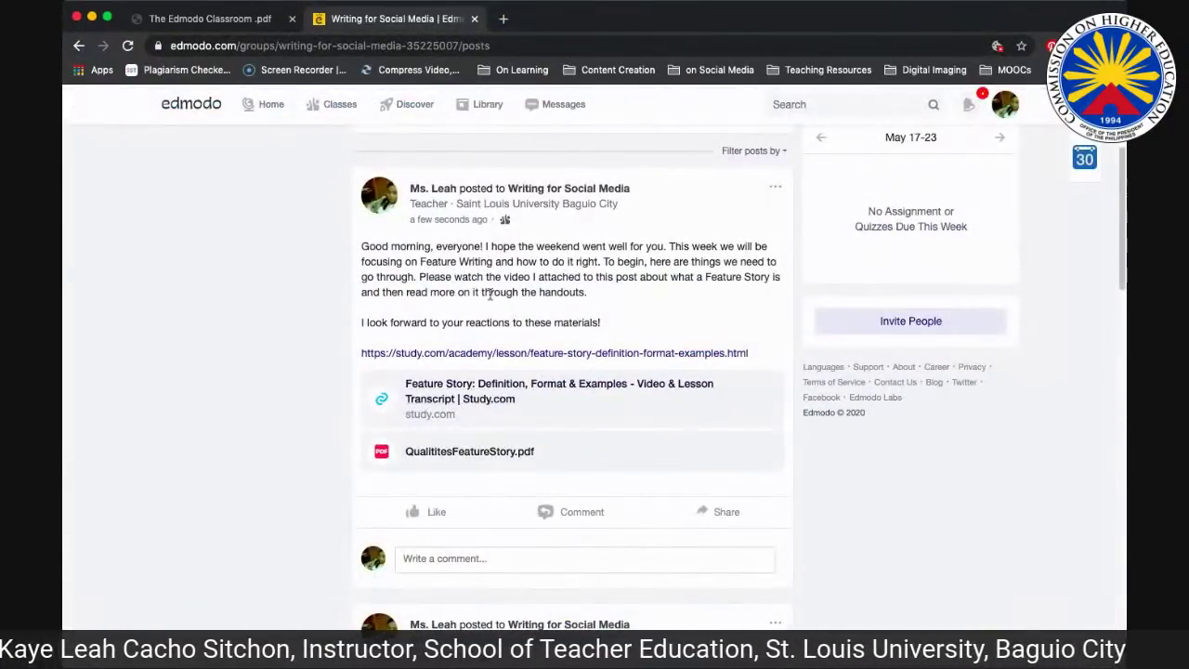
scroll(501, 390, down, 1)
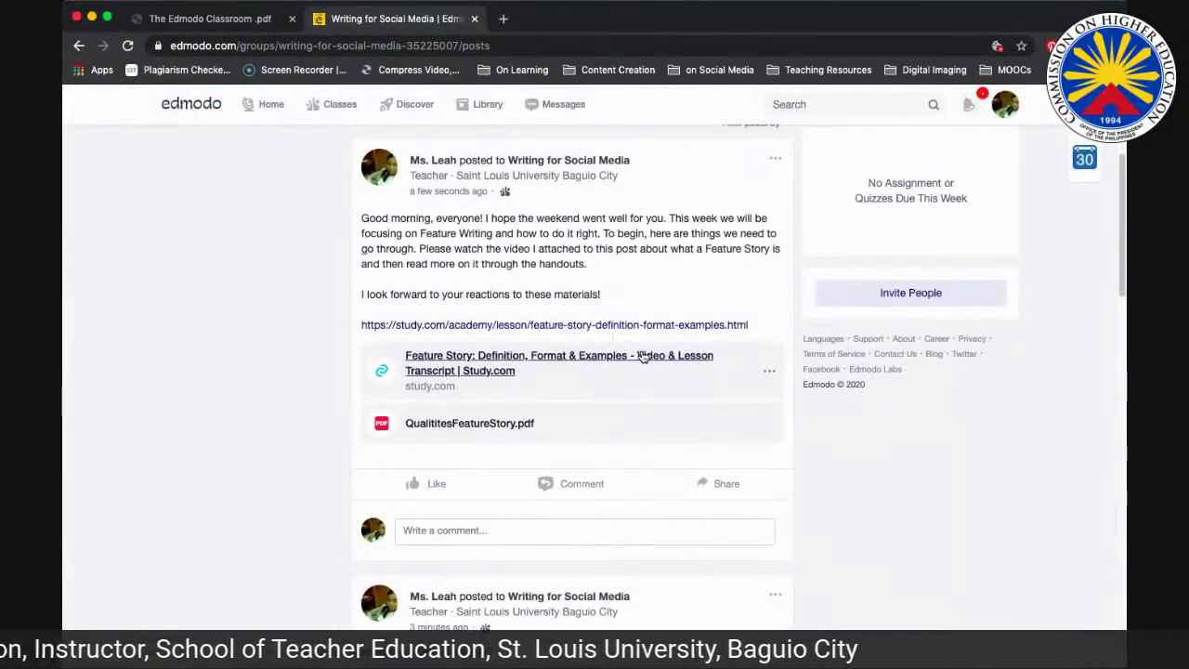
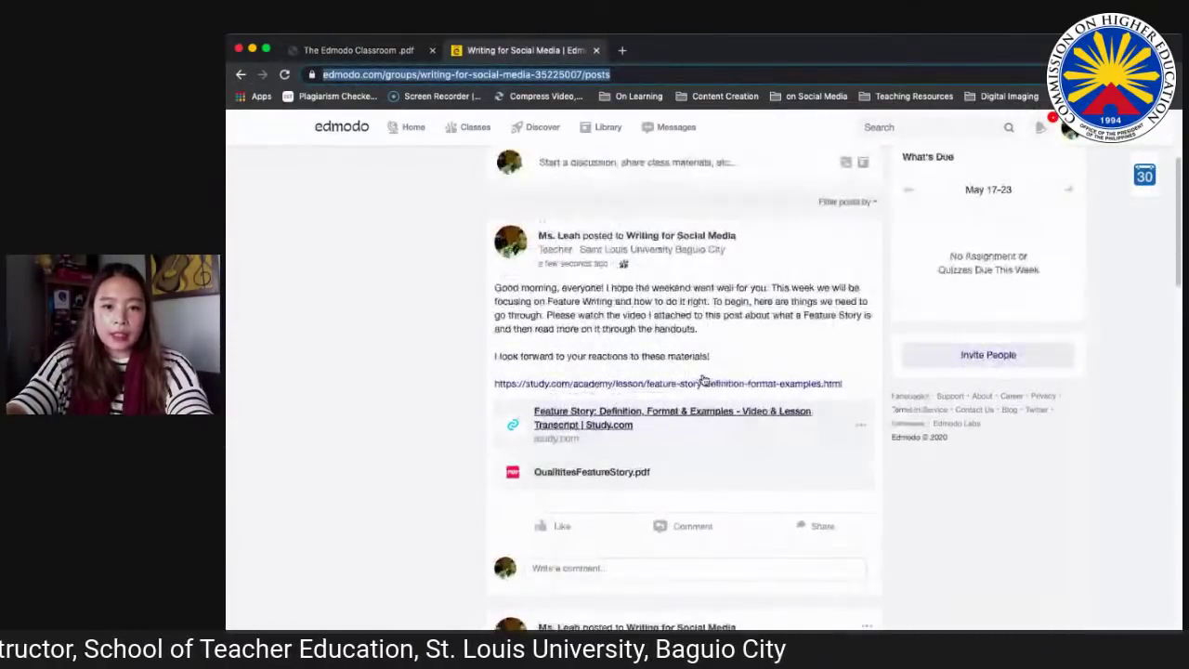
Step: Start a new assignment for the Writing for Social Media class
click(673, 346)
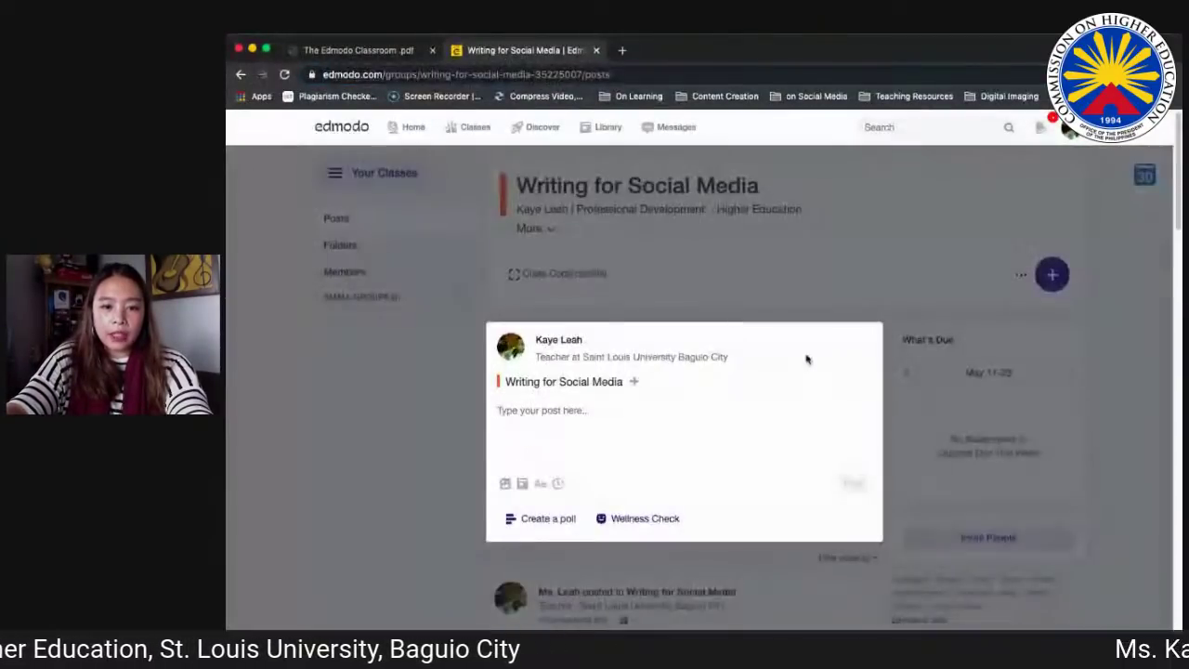
click(816, 265)
scroll(805, 363, down, 1)
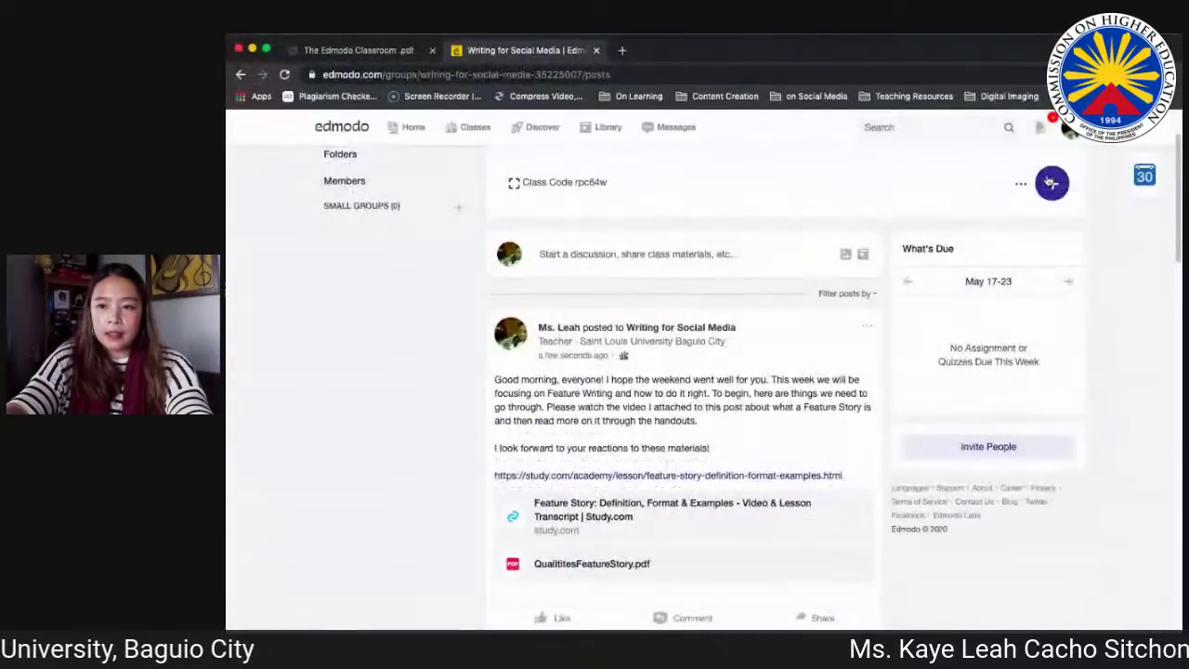
click(1051, 183)
click(1020, 218)
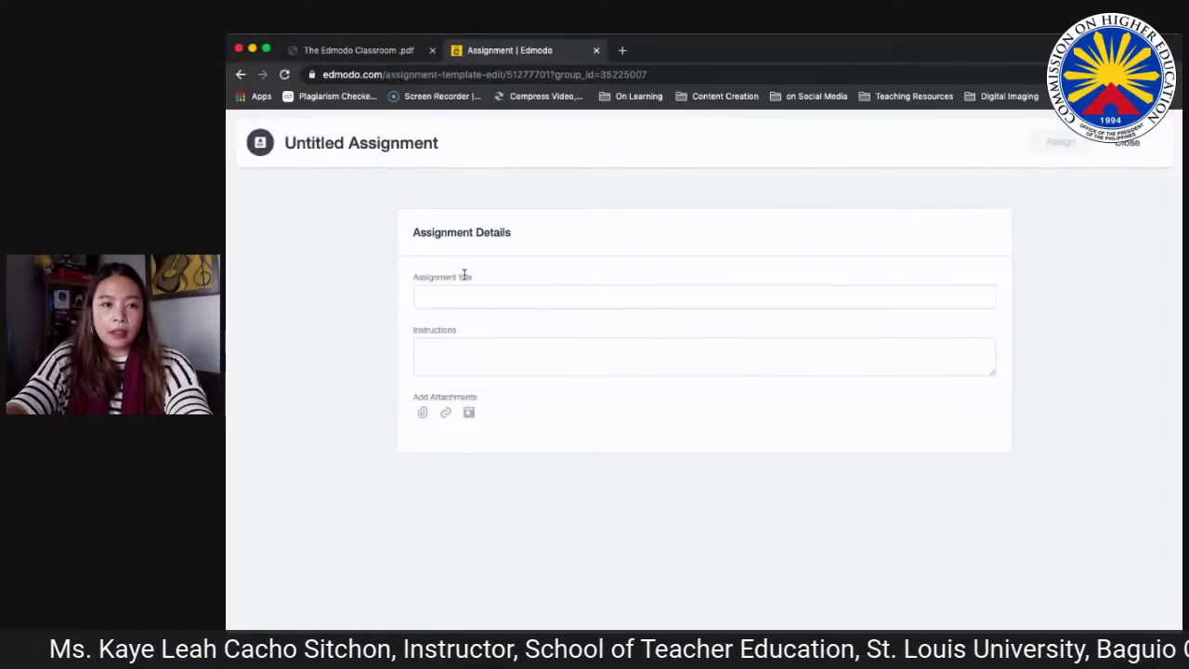
Step: Title the assignment "A Home Classic" and enter the instructions "Write a Feature Article about your Favorite Dish at Home."
click(465, 298)
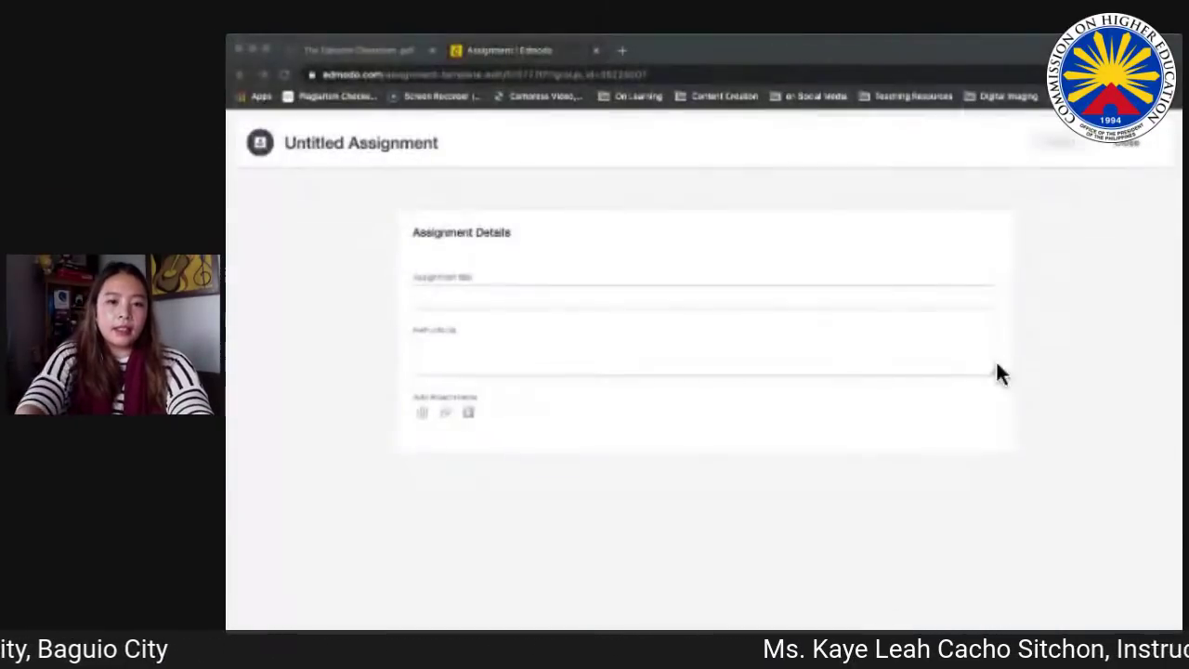
click(540, 296)
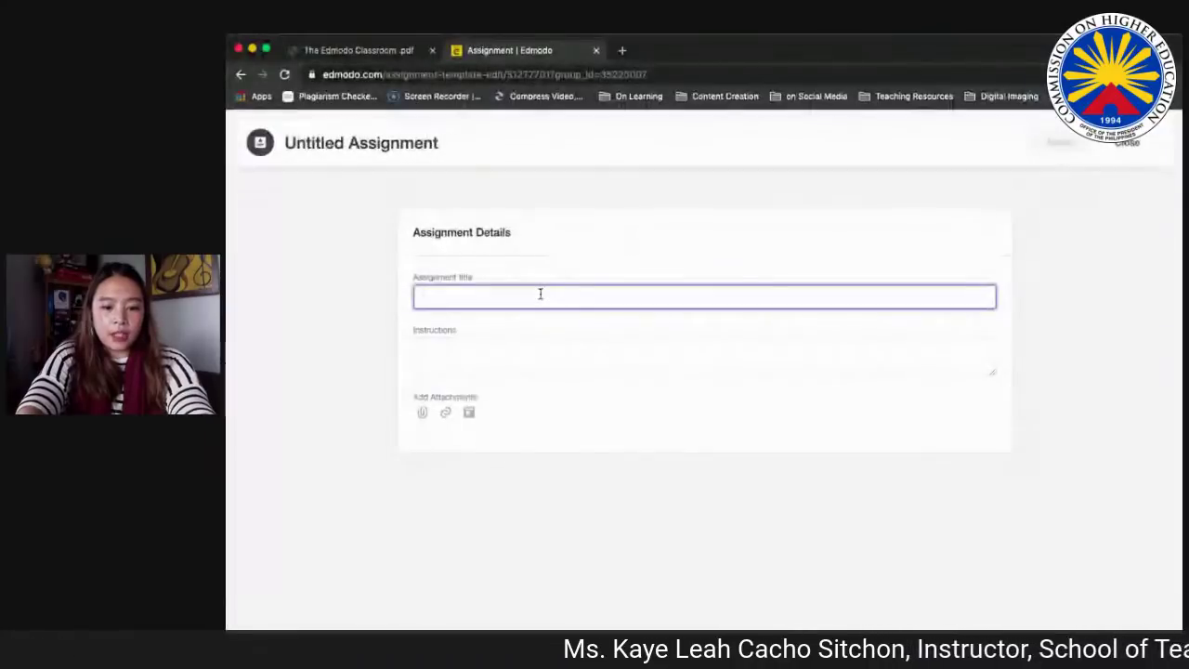
text(https://study.com/academy/lesson/feature-story-definition-format-examples.html)
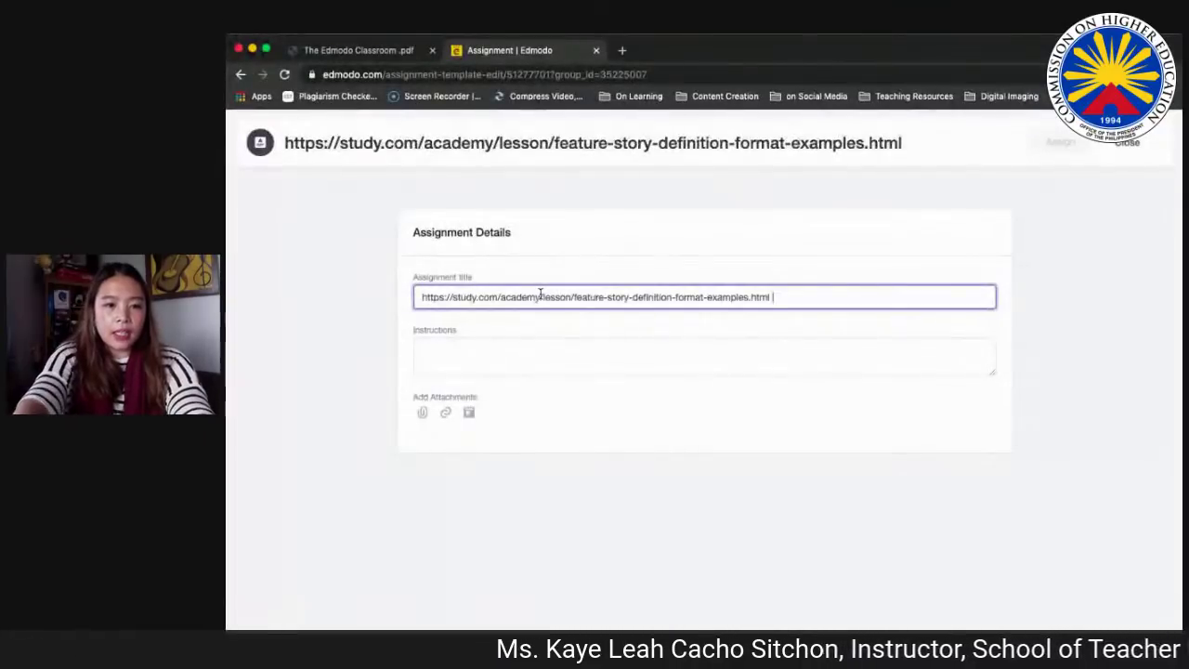
key(super+a)
text(A home)
key(BackSpace)
key(BackSpace)
text(Home Cal)
key(BackSpace)
key(BackSpace)
text(lassic)
key(Tab)
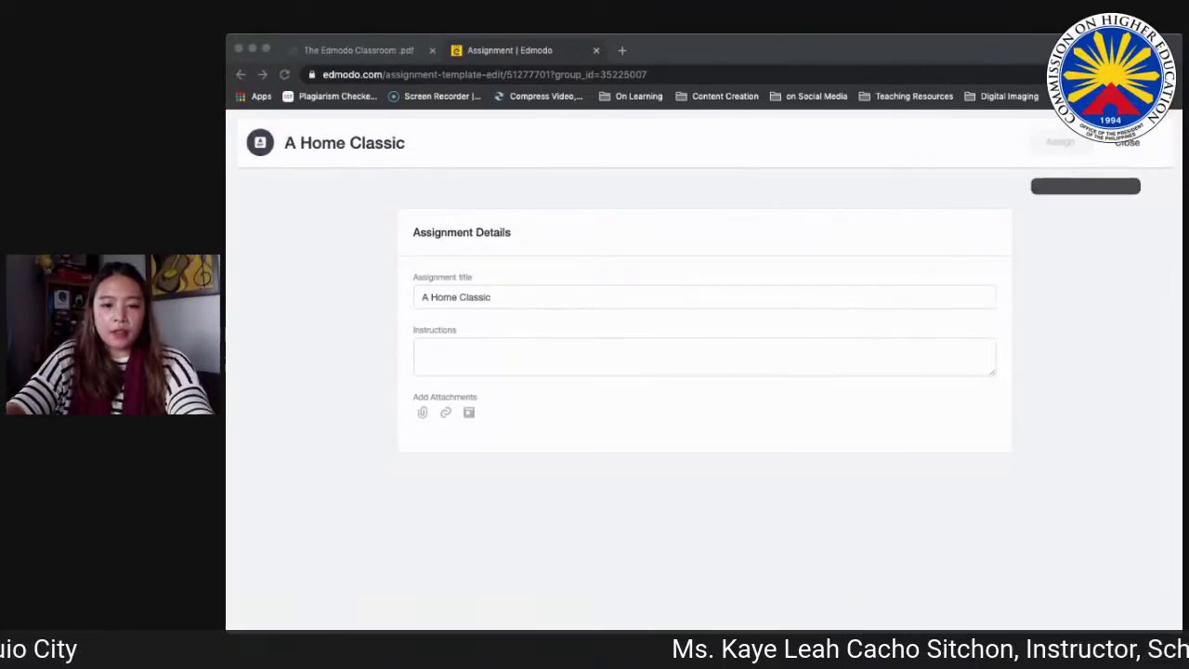
click(579, 365)
text(Write a Feature Article about your Favorite Dish at Home)
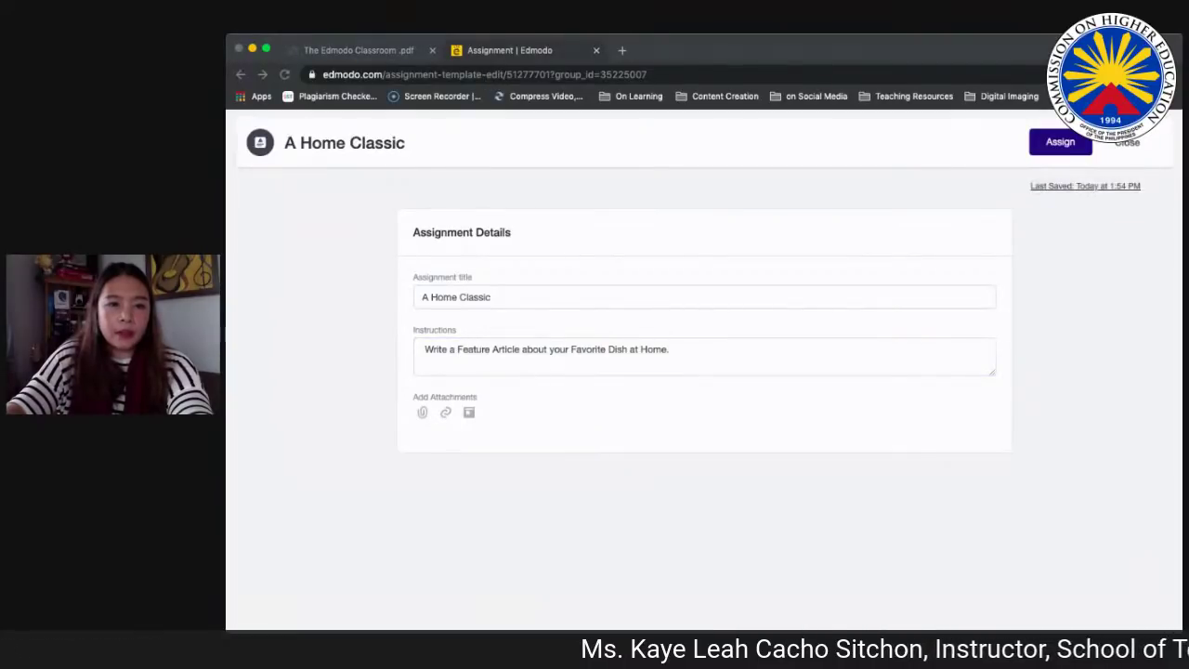
Step: Attach Feature Article Rubric.pdf from the Library's Writing for Social Media folder to the assignment
click(469, 413)
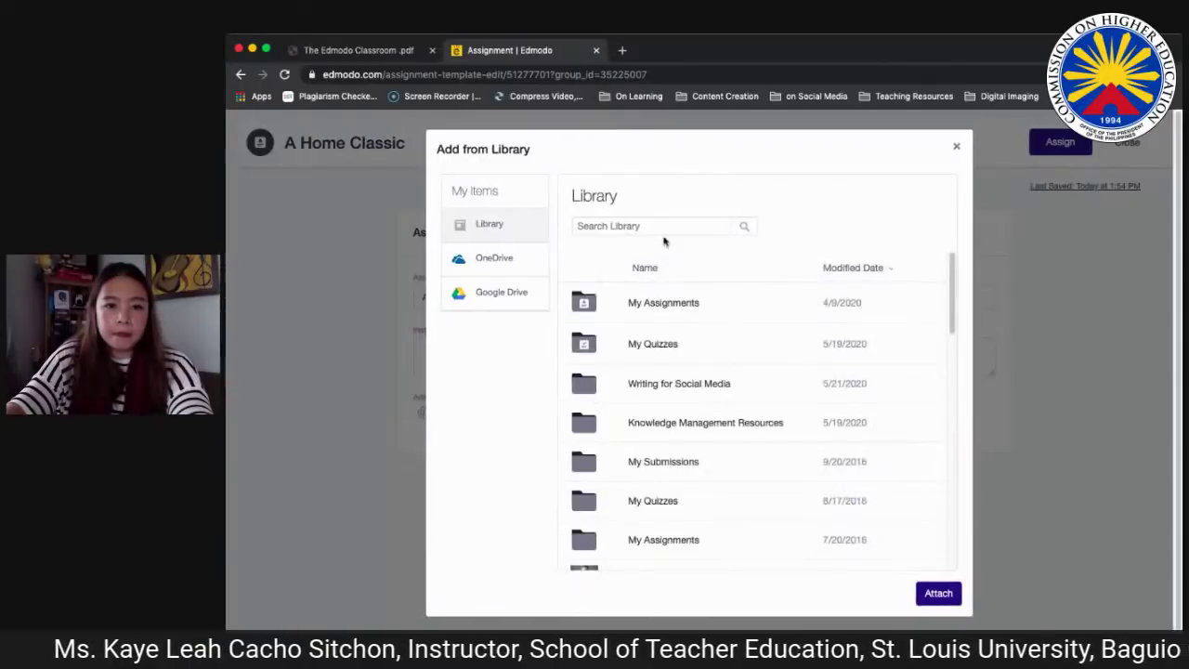
click(698, 385)
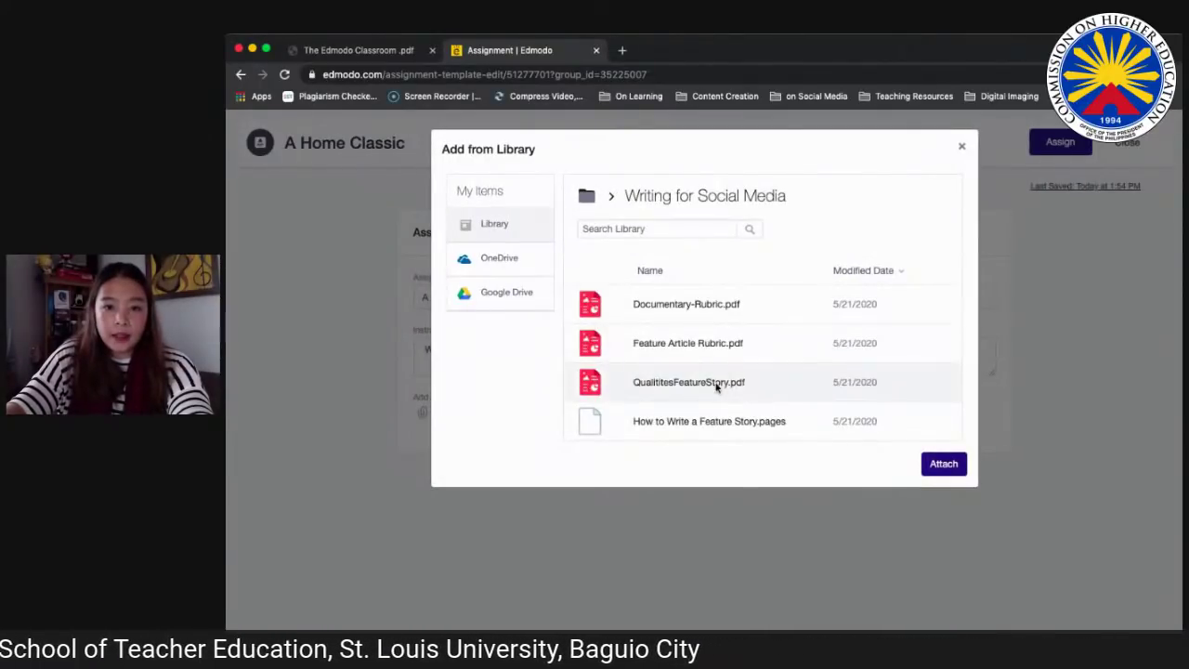
click(713, 346)
click(944, 465)
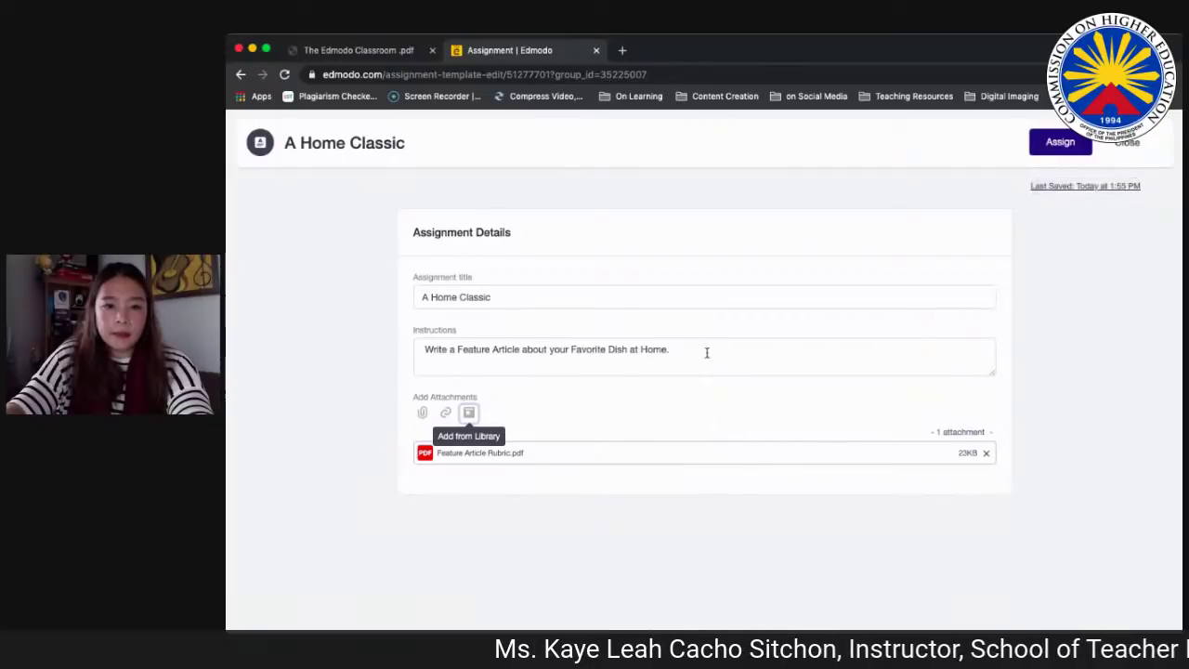
Step: Add the line "Format: Double-spaced, Century New Gothic, Font Size 11, Word Doc" below the instructions, separated by a blank line
click(706, 353)
key(super+Tab)
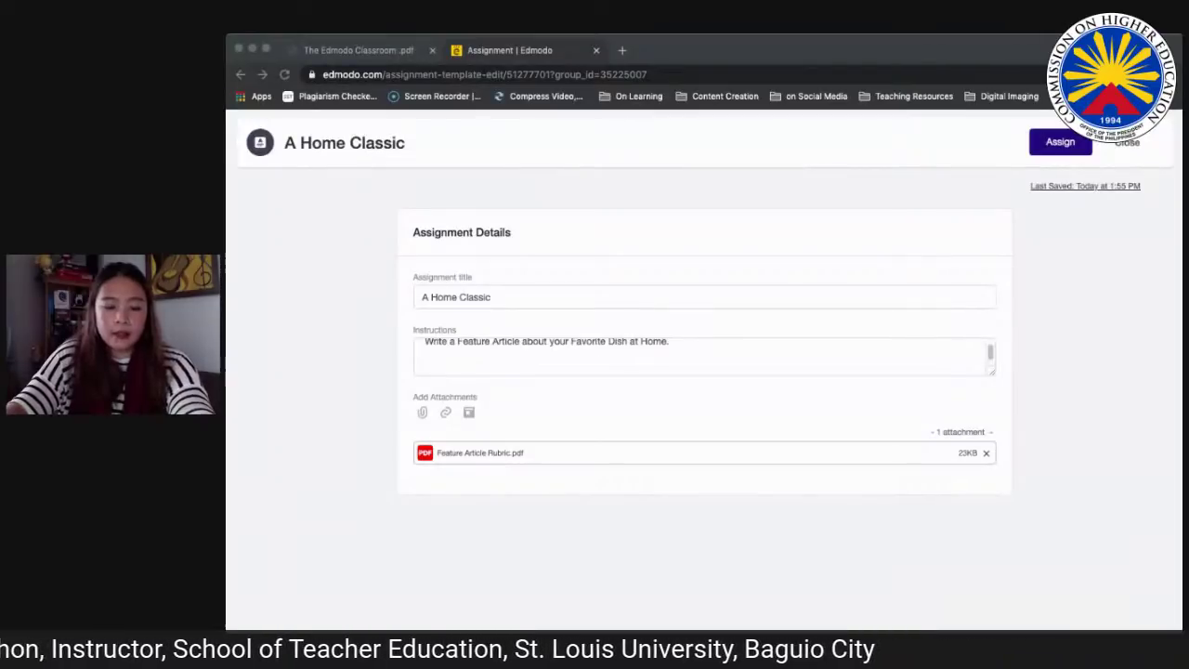
key(super+Tab)
text(Format: double-spaced, Century New Gothic, Font Size 11, Word Doc)
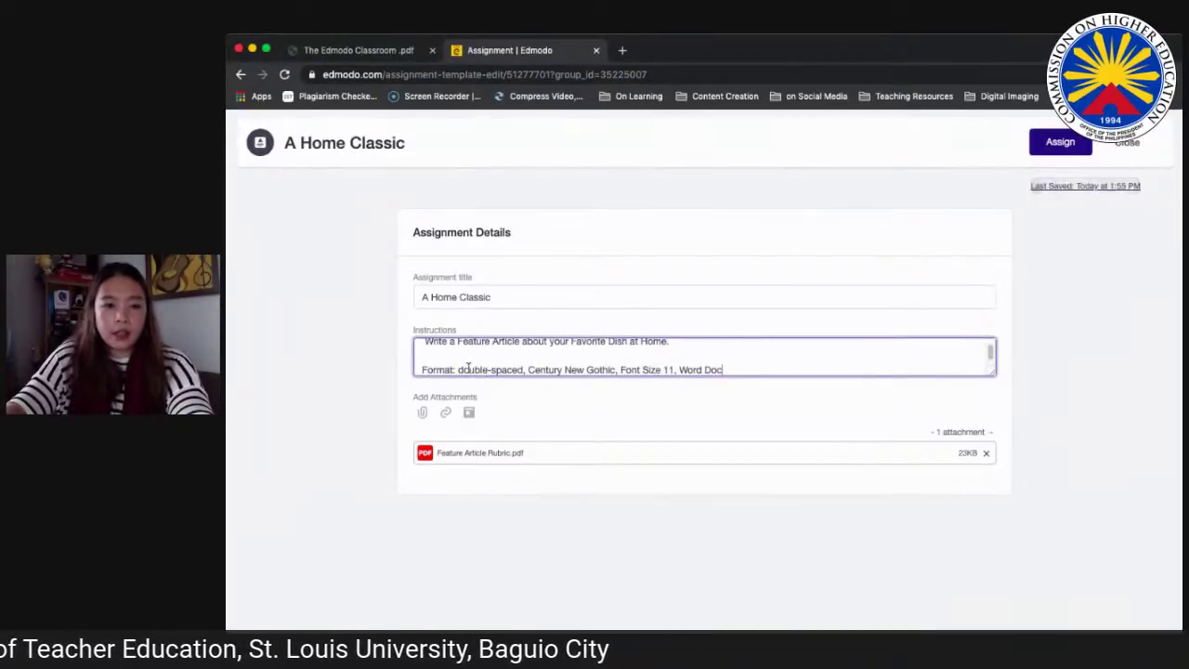
key(BackSpace)
text(D)
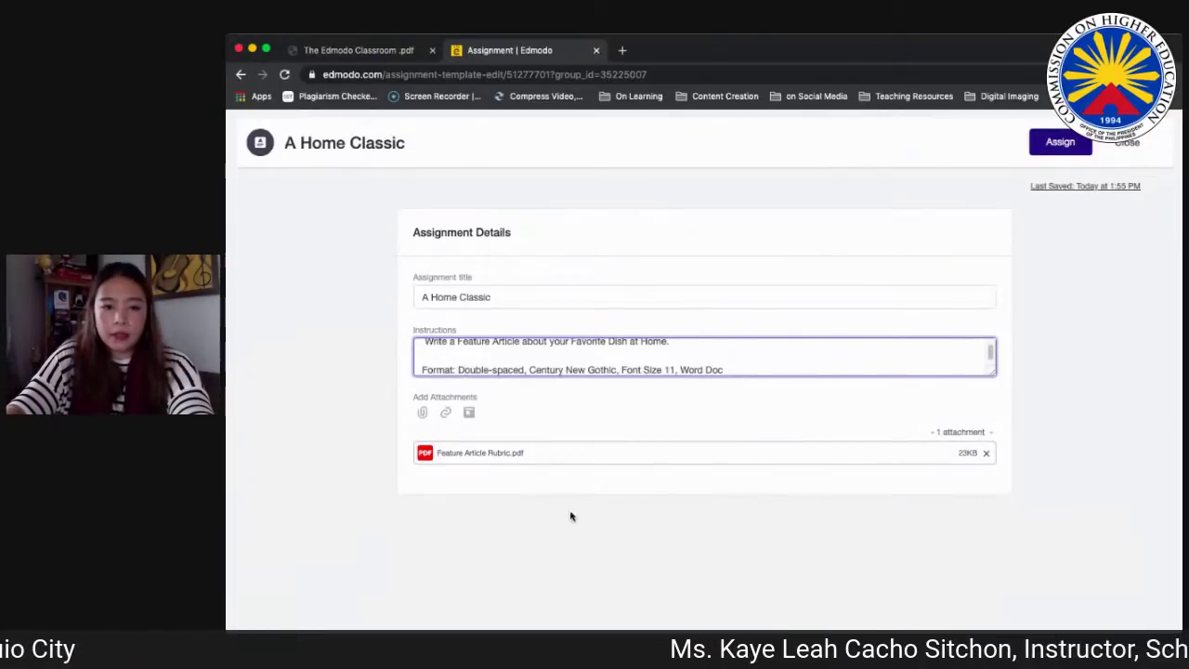
click(470, 413)
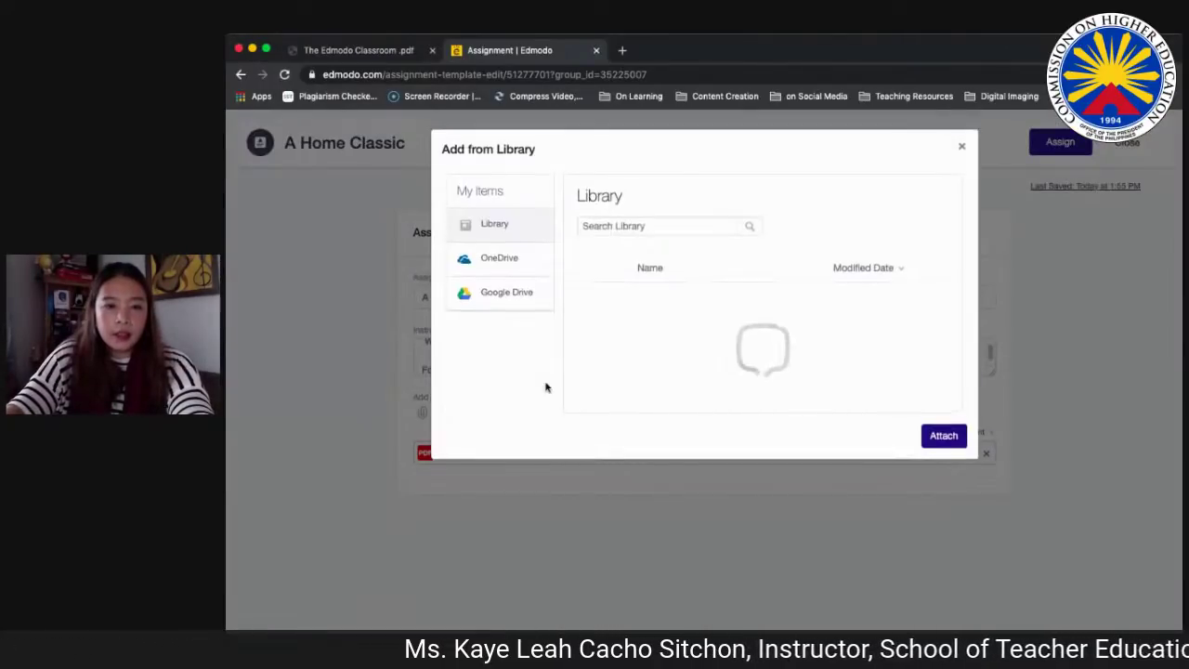
click(956, 147)
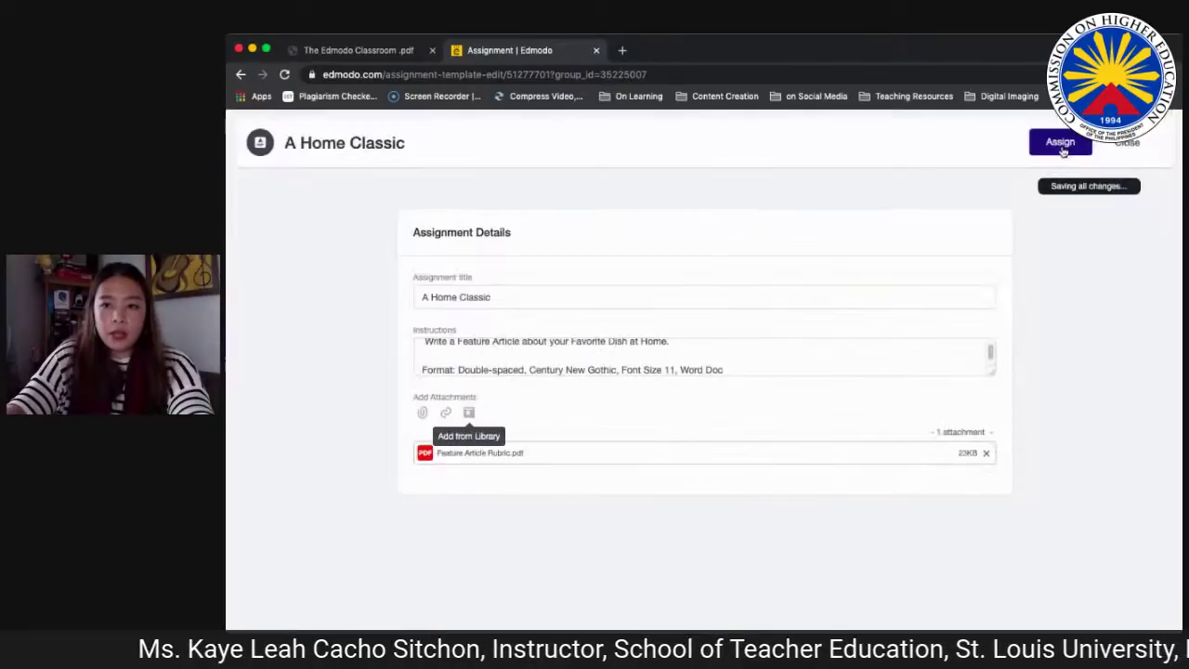
Step: Assign A Home Classic to the Writing for Social Media class, due 05/29/2020 at 6:30 PM
click(1063, 151)
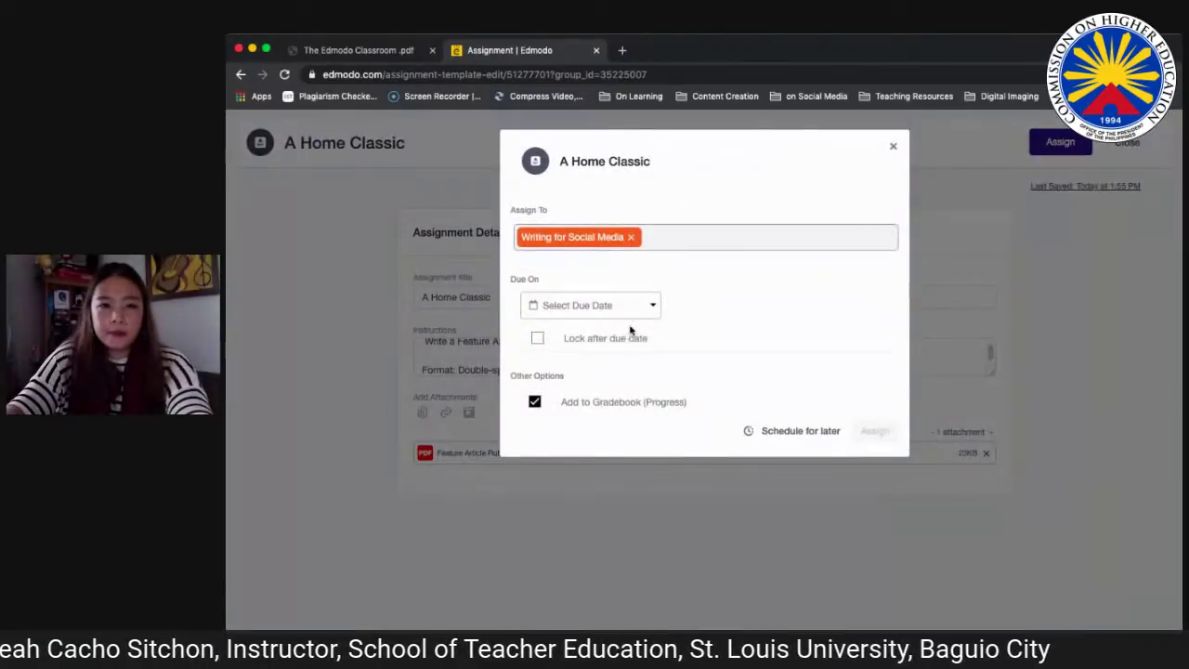
click(645, 313)
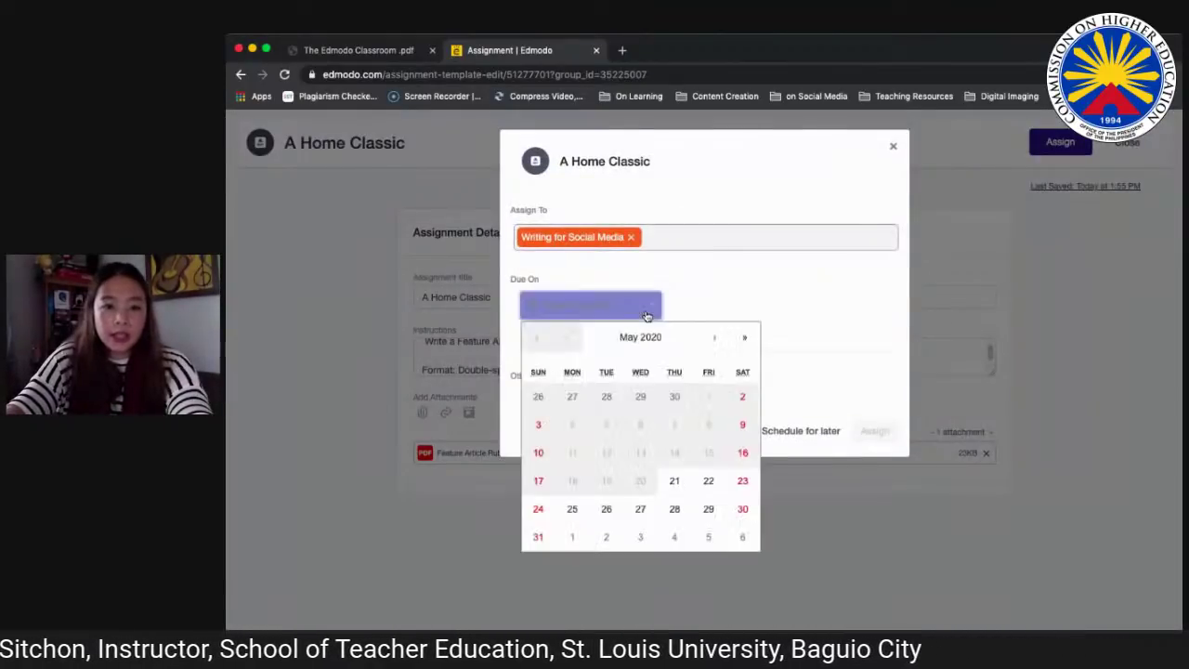
click(716, 516)
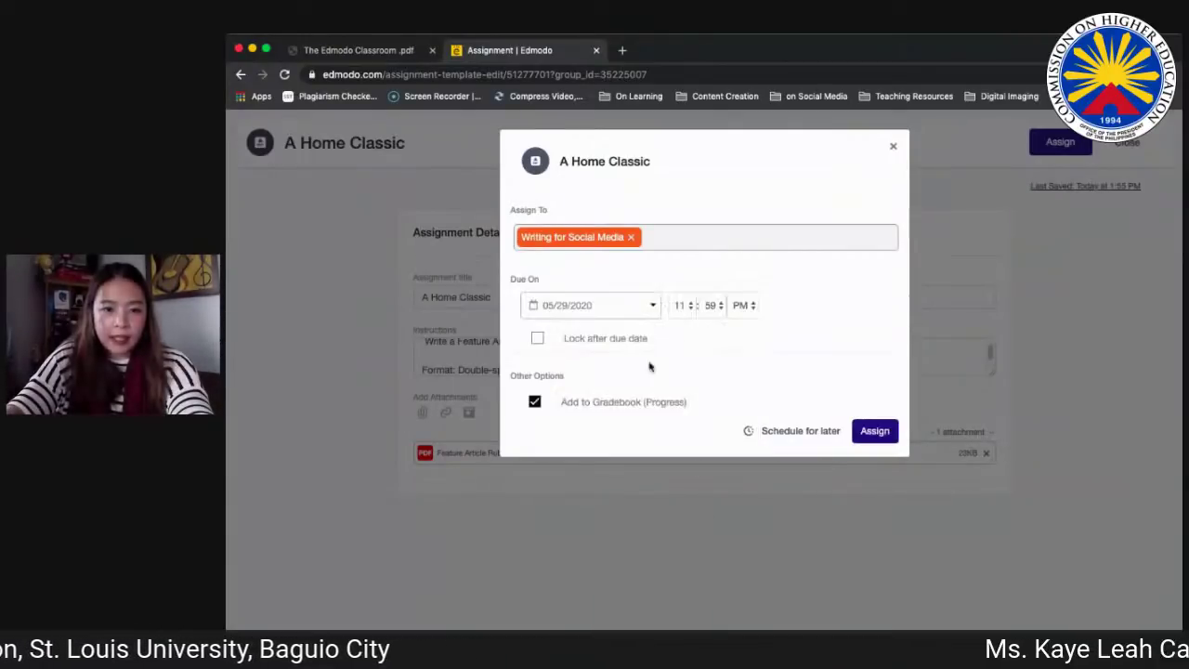
text(6)
click(718, 307)
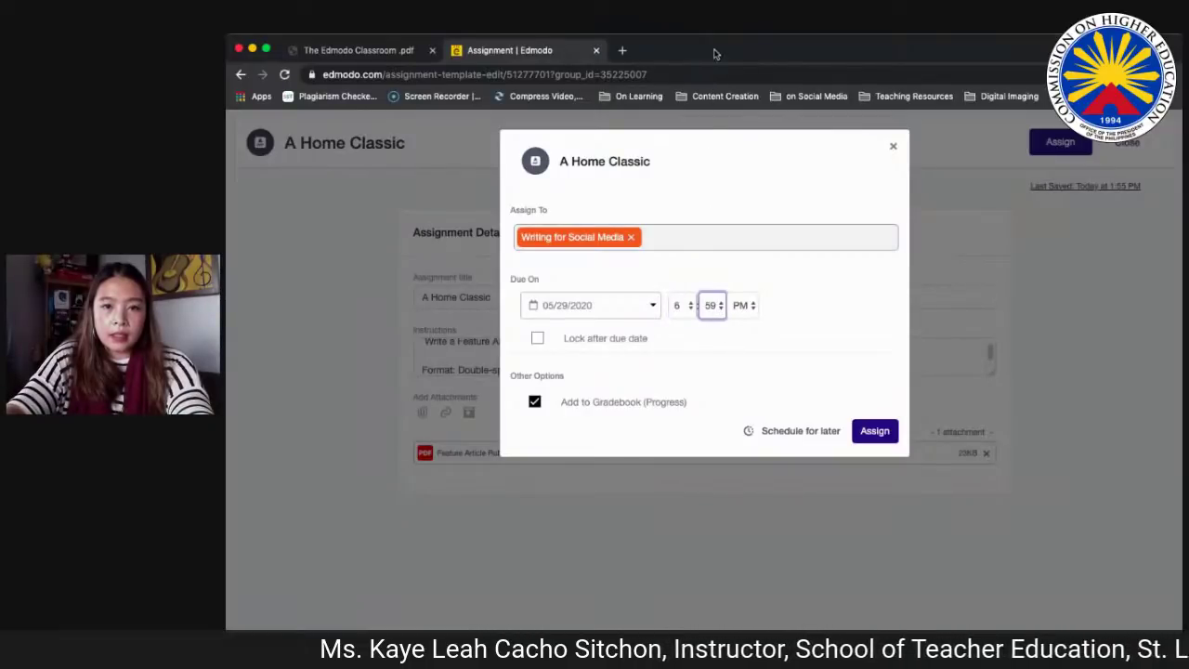
text(40)
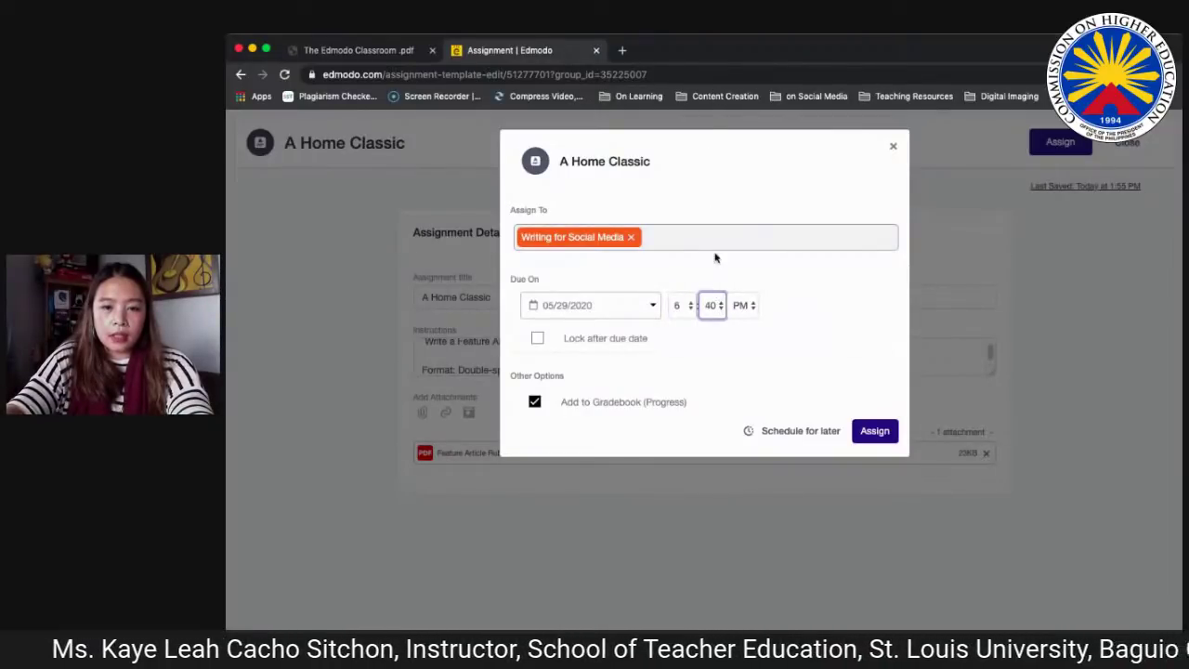
text(30)
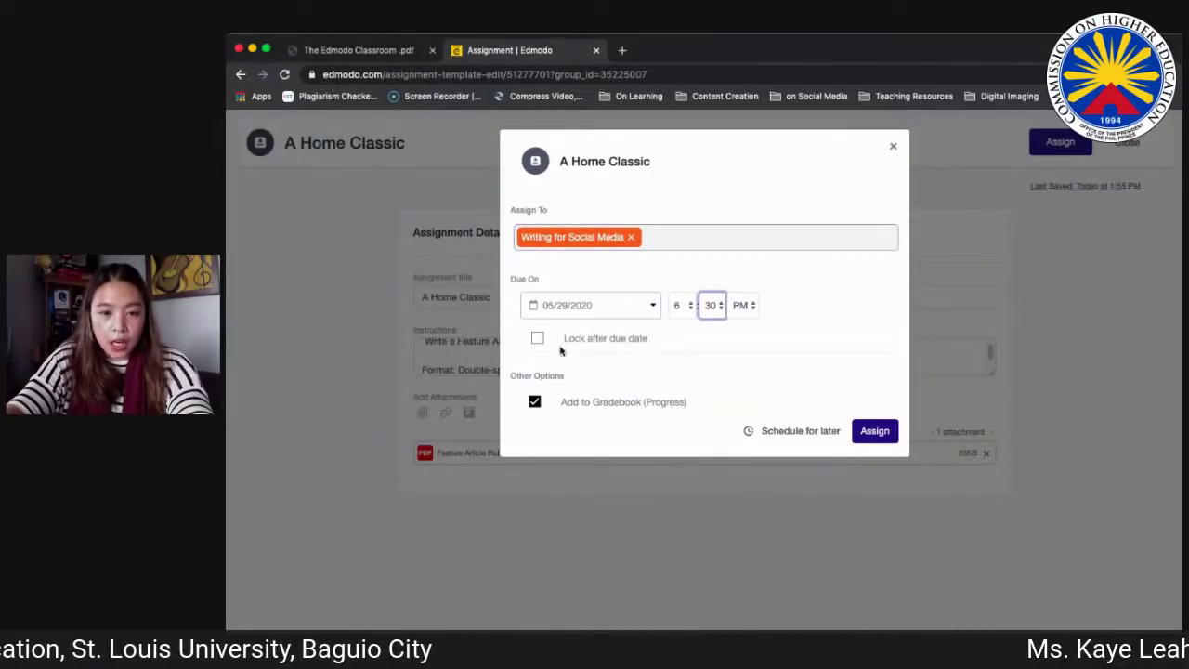
click(875, 432)
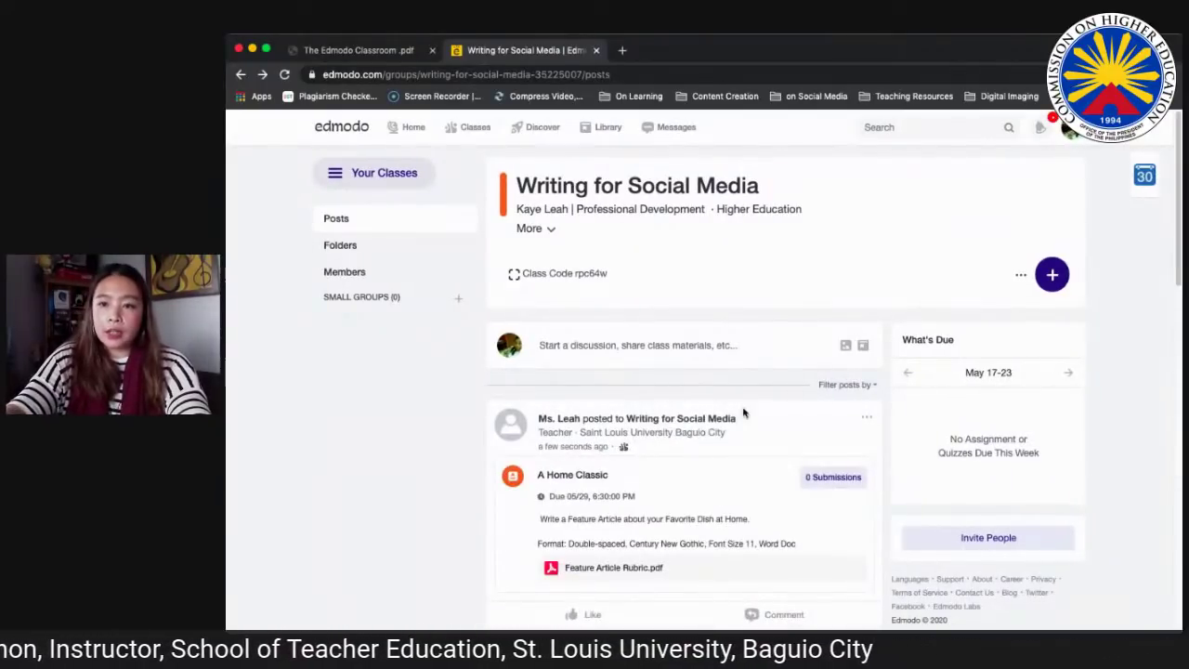
Step: Open the submissions overview of the A Home Classic assignment from its class post
scroll(743, 414, down, 1)
scroll(732, 493, down, 1)
click(830, 433)
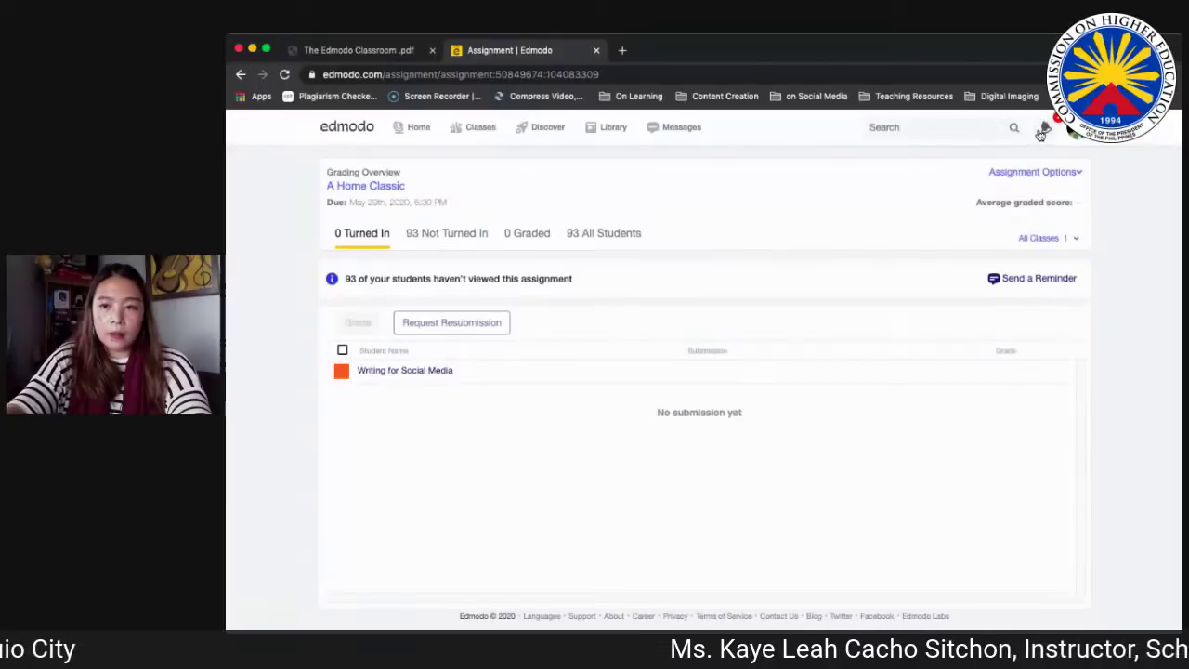
Step: Accept the most recent request to join Writing for Social Media from the notifications, and close the notification list
click(1042, 127)
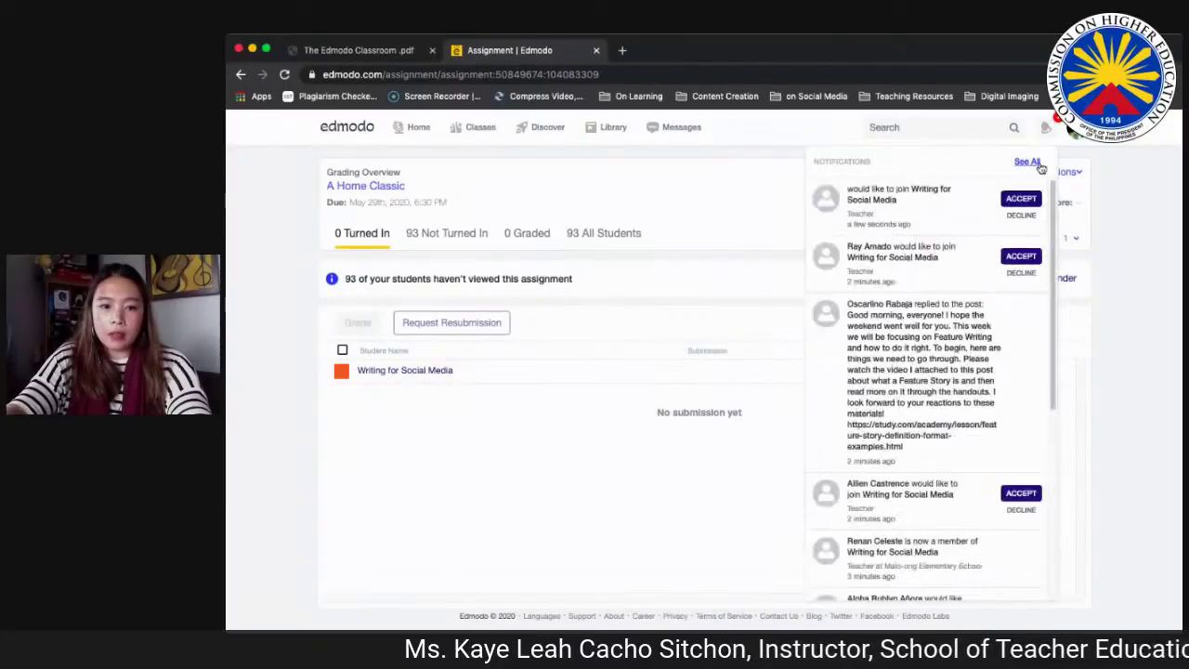
click(1021, 200)
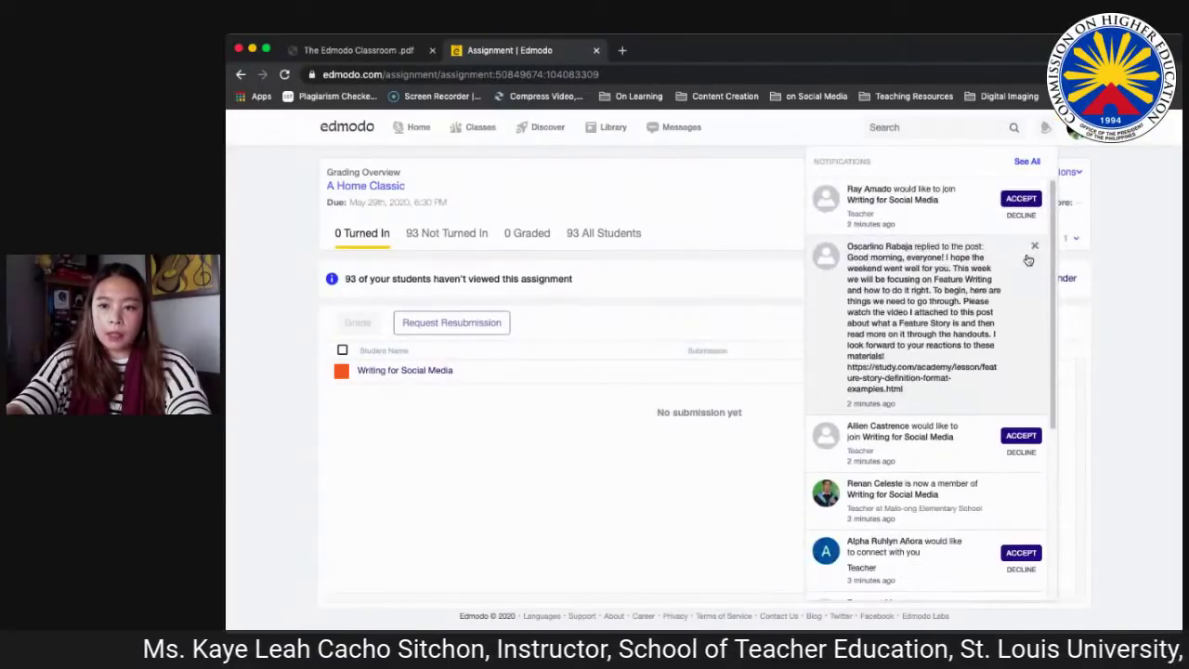
click(717, 239)
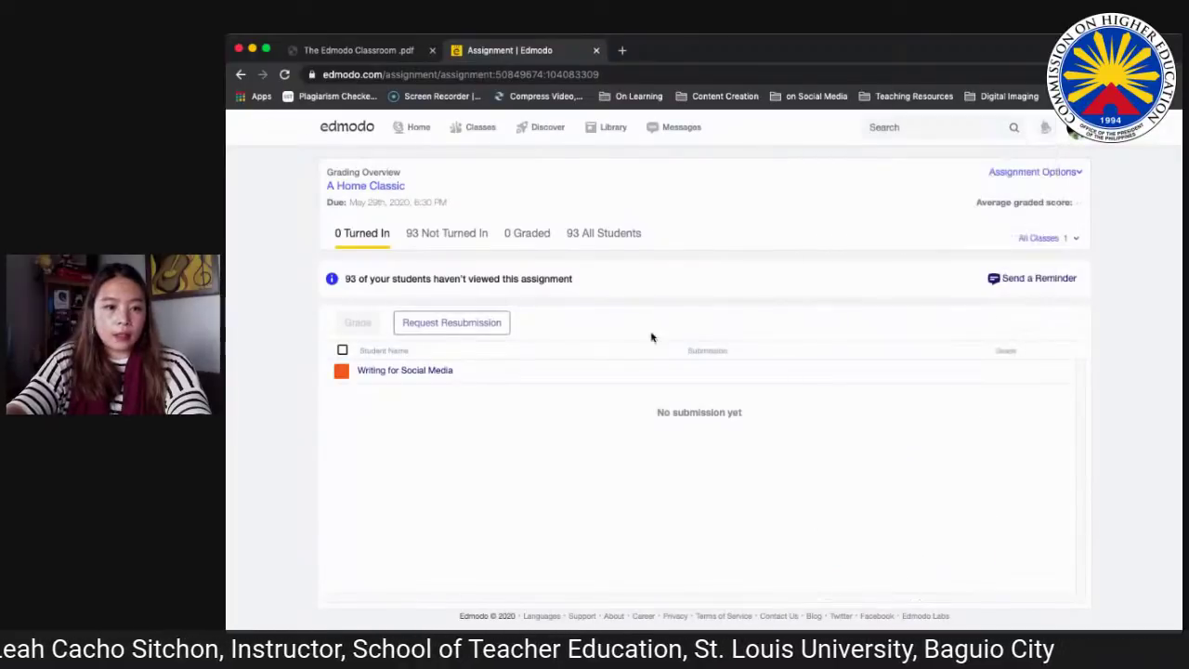
Step: Browse the students who have not turned in the assignment and open one student's submission details for grading and comments
click(448, 237)
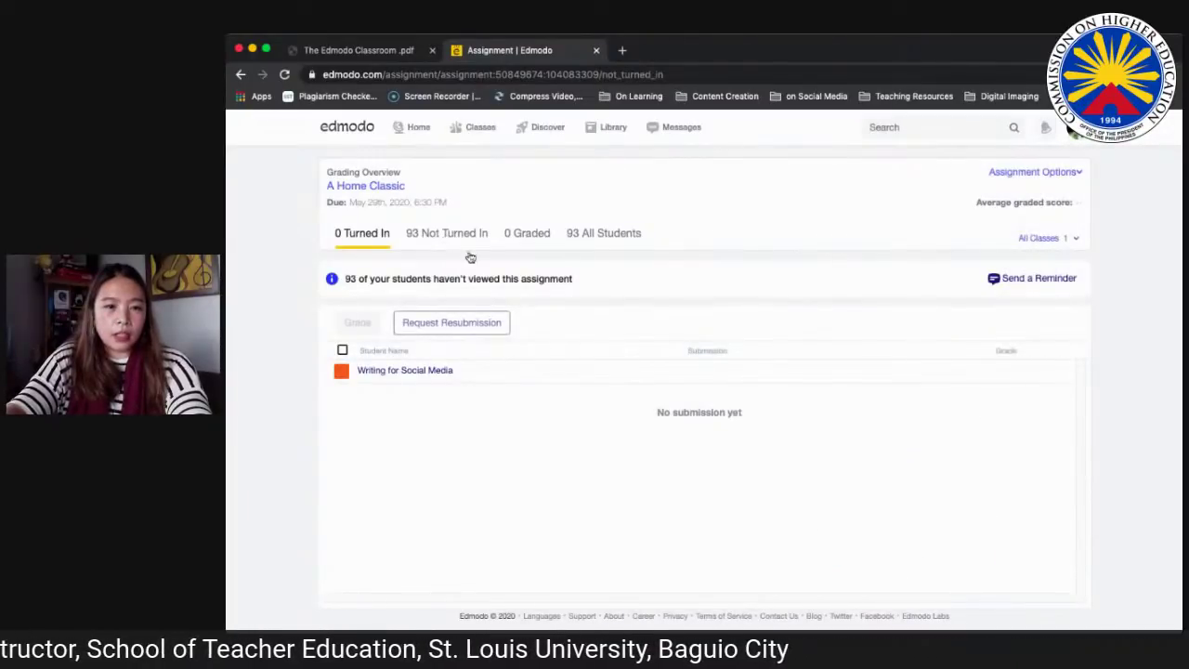
scroll(545, 393, down, 15)
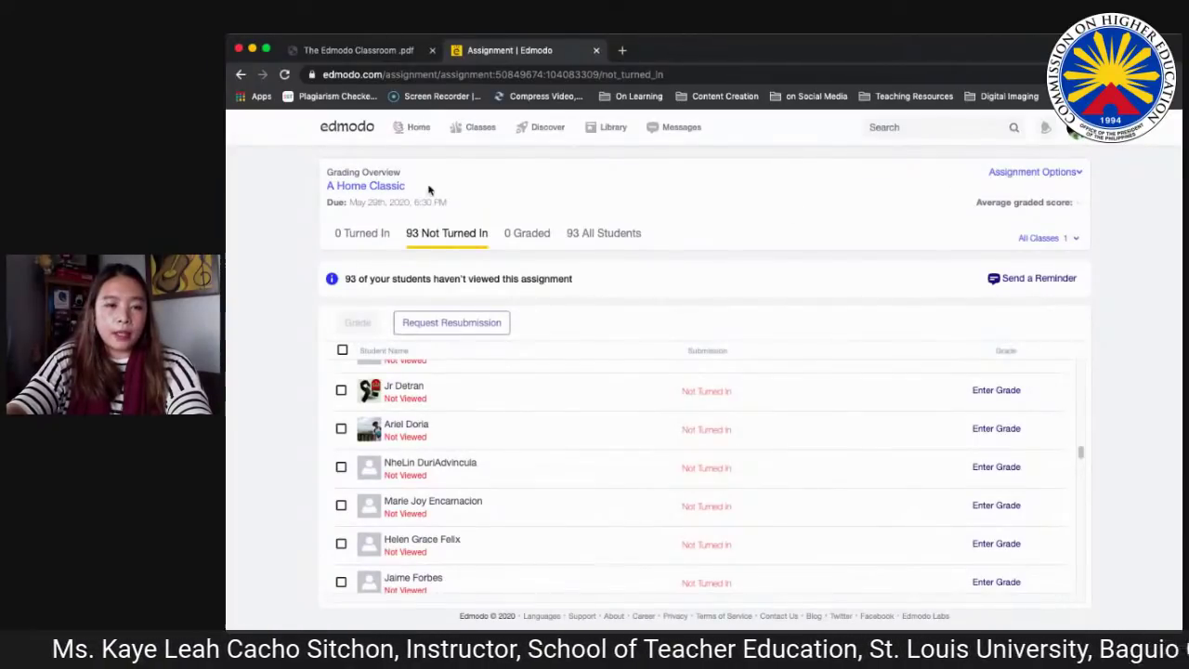
click(478, 393)
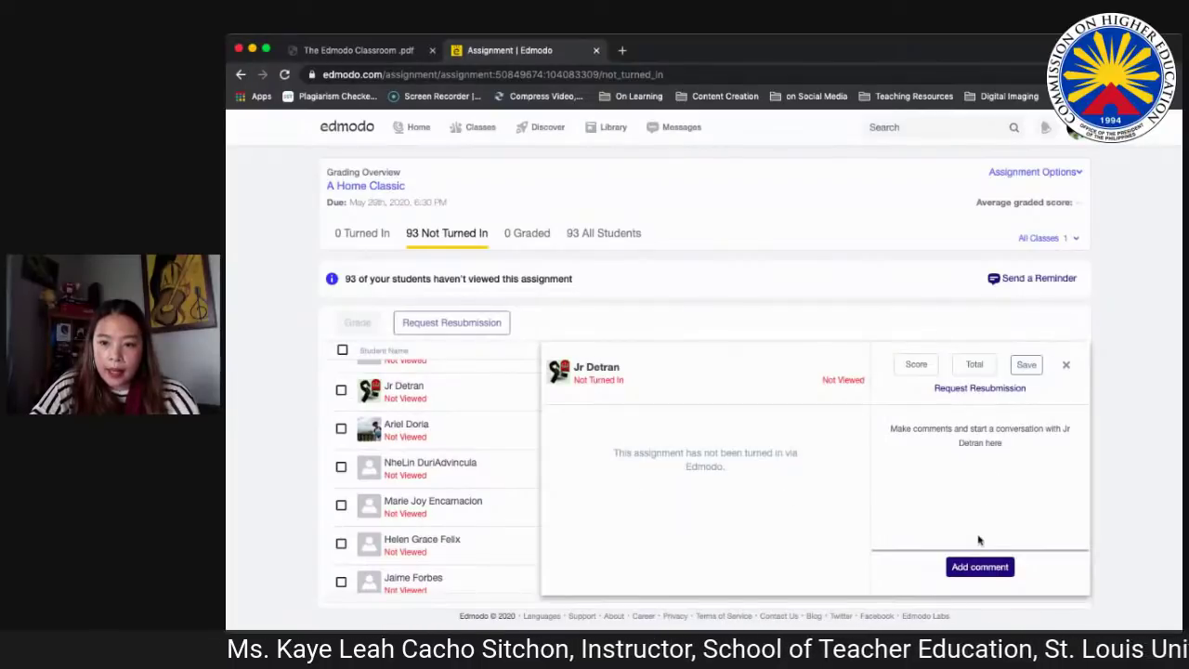
Step: Grade the opened student's submission with a score of 25 out of 30 and save it
click(987, 566)
click(942, 492)
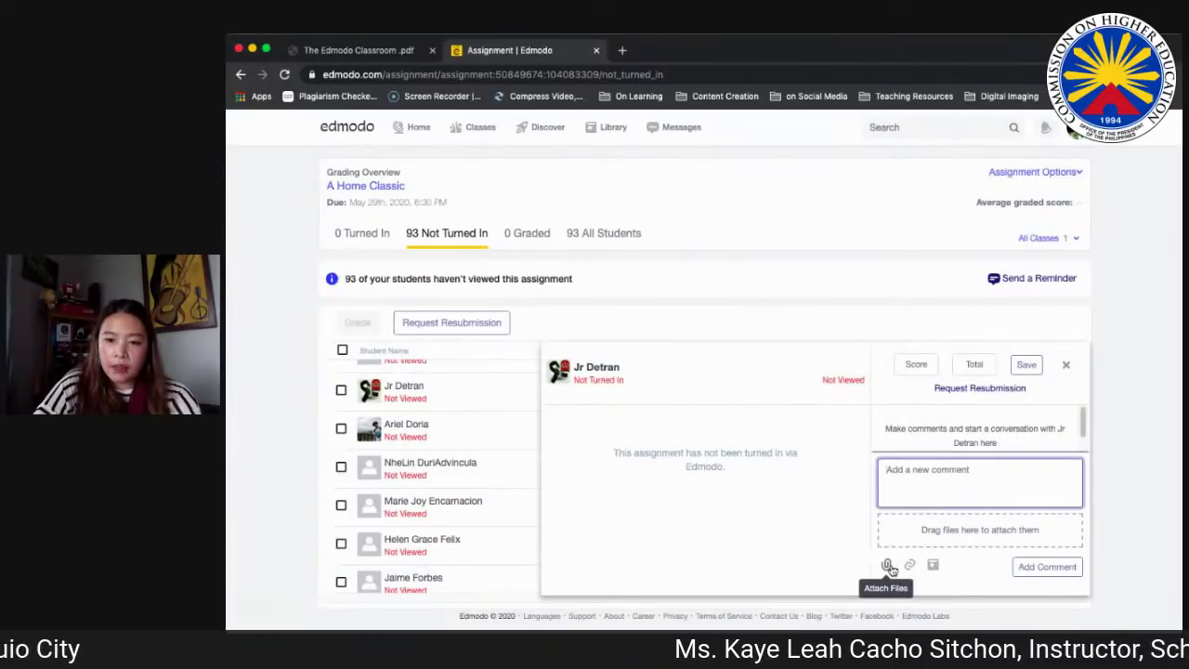
click(972, 363)
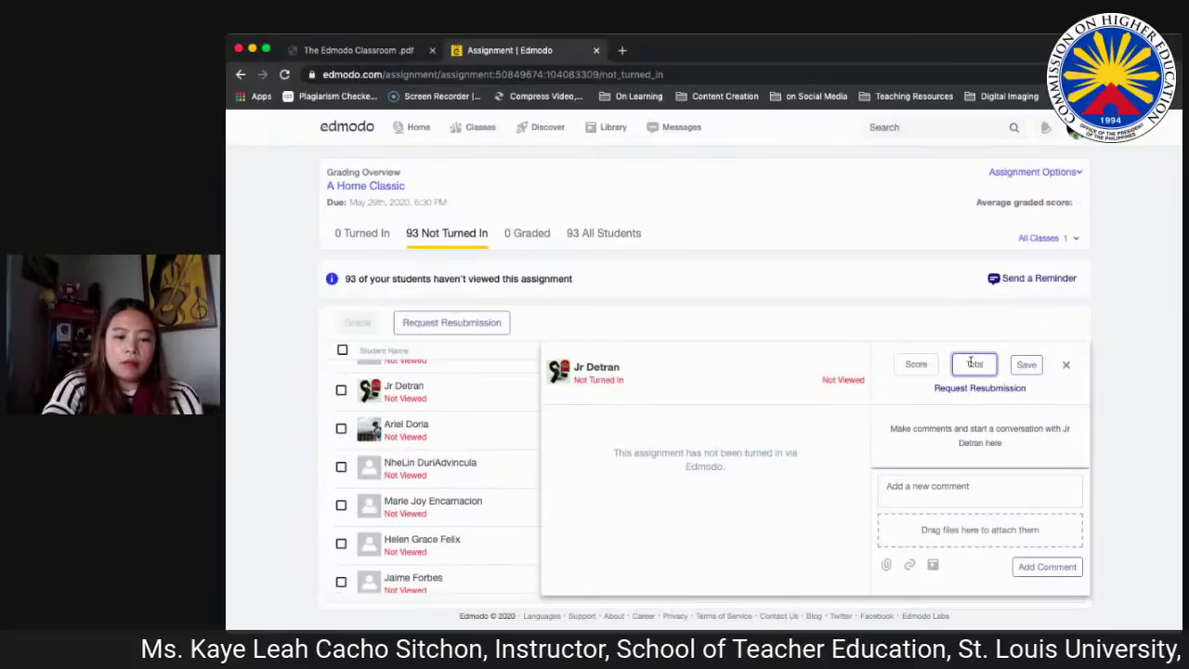
click(911, 364)
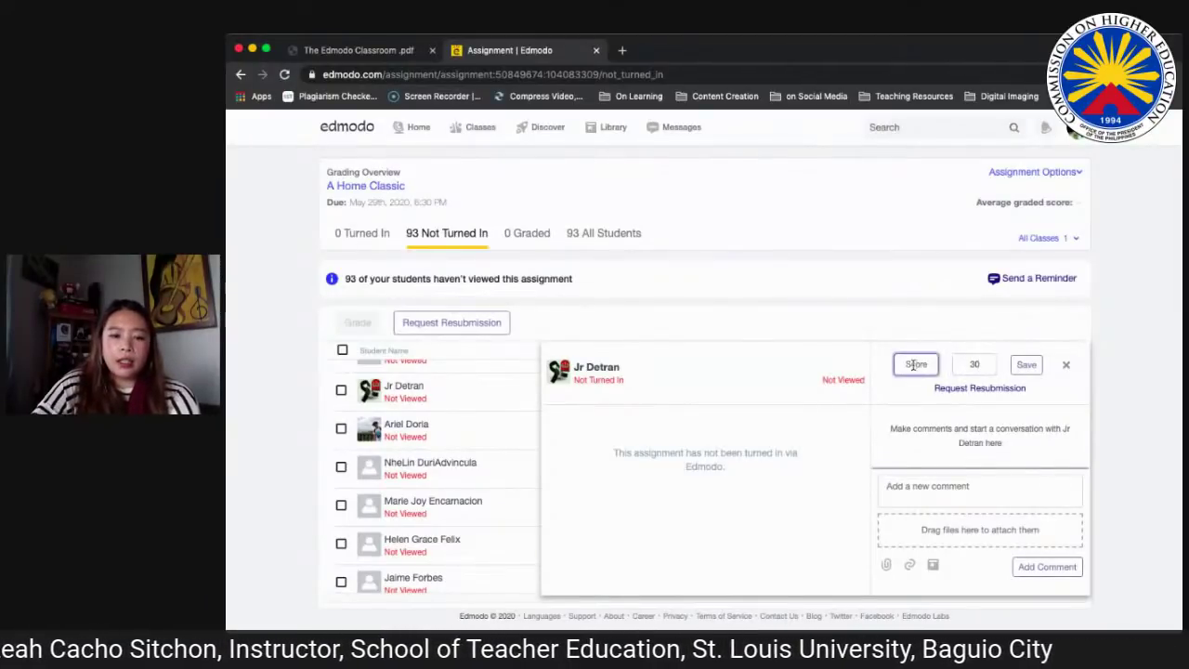
text(25)
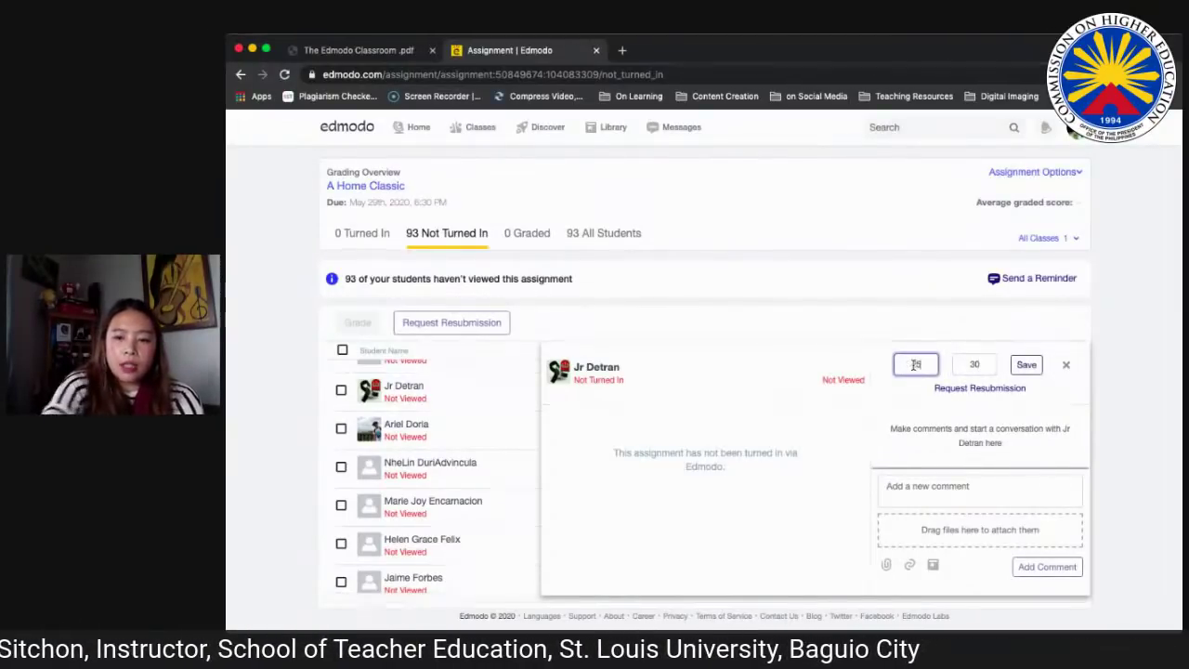
click(1026, 365)
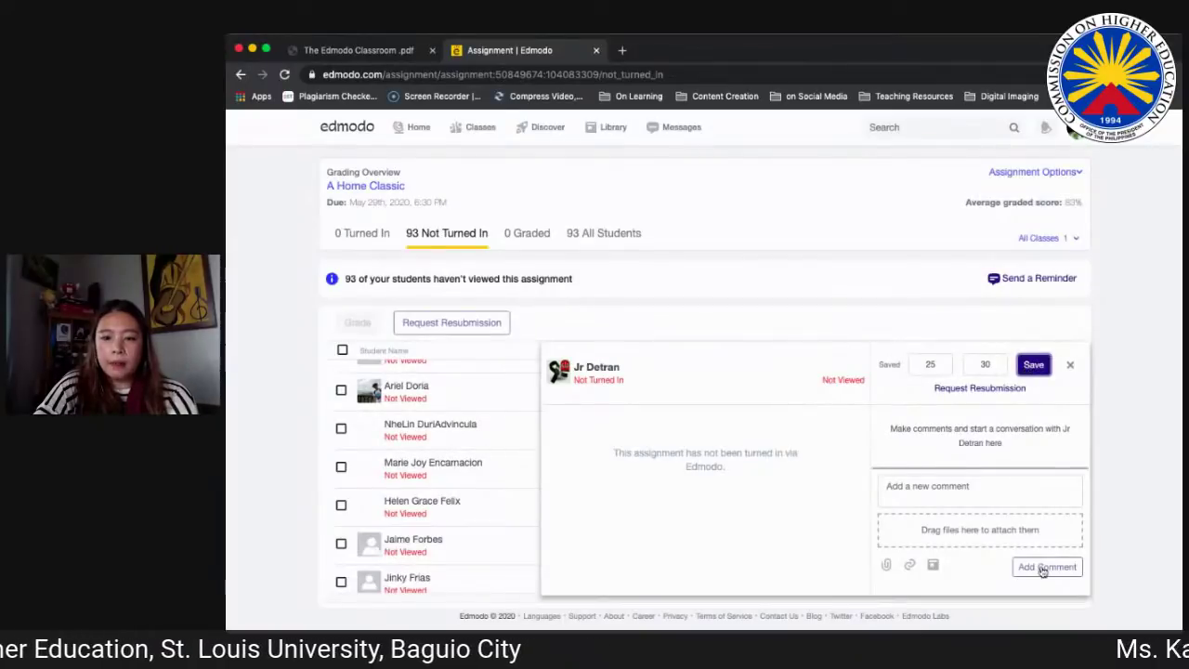
Step: Post the comment "good job! I like how you talked about sisig!" to the student and display the list of graded students
click(963, 492)
text(good)
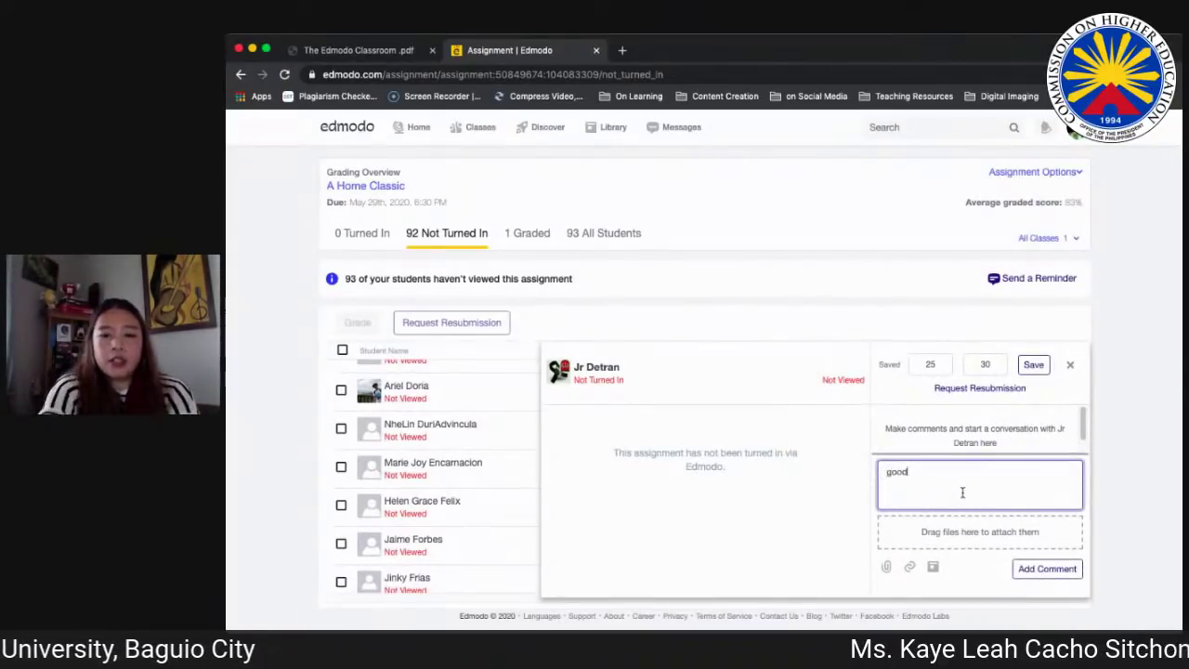
text( job! I like how you t)
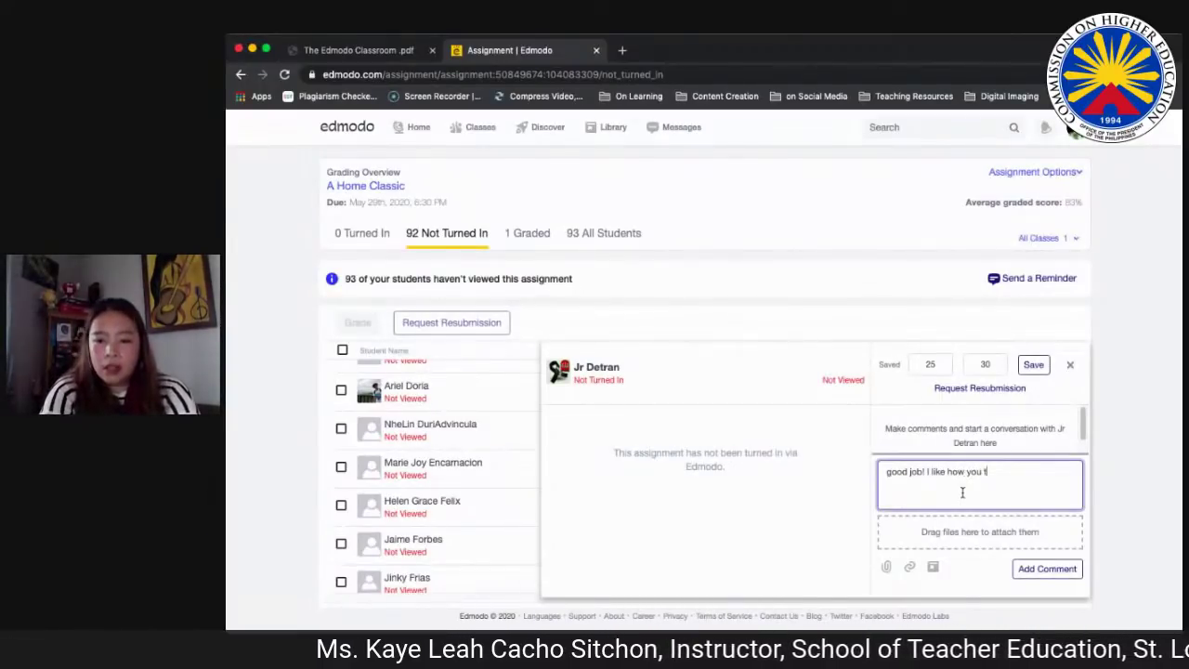
text(alked about sisig!)
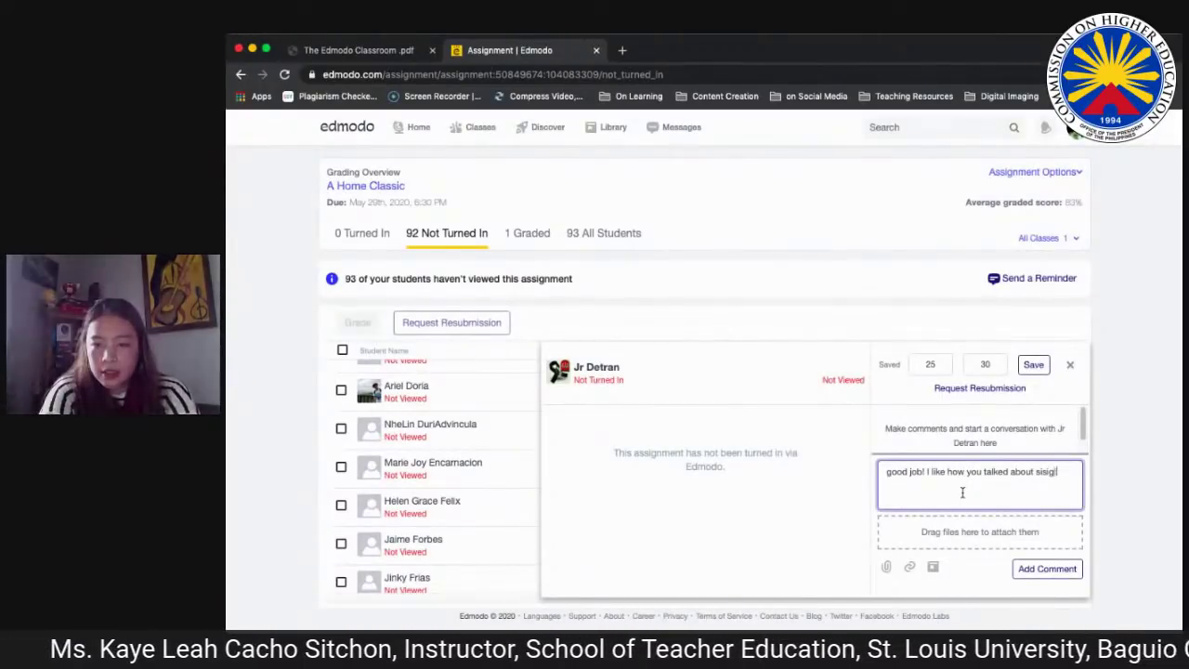
click(1059, 570)
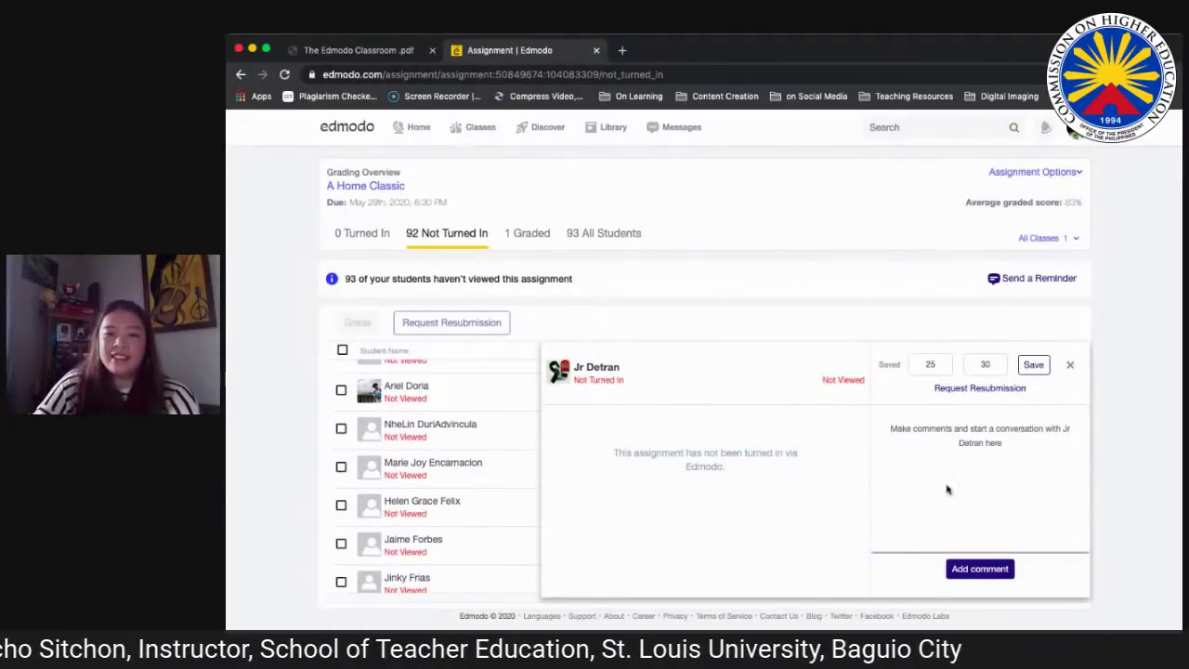
click(520, 238)
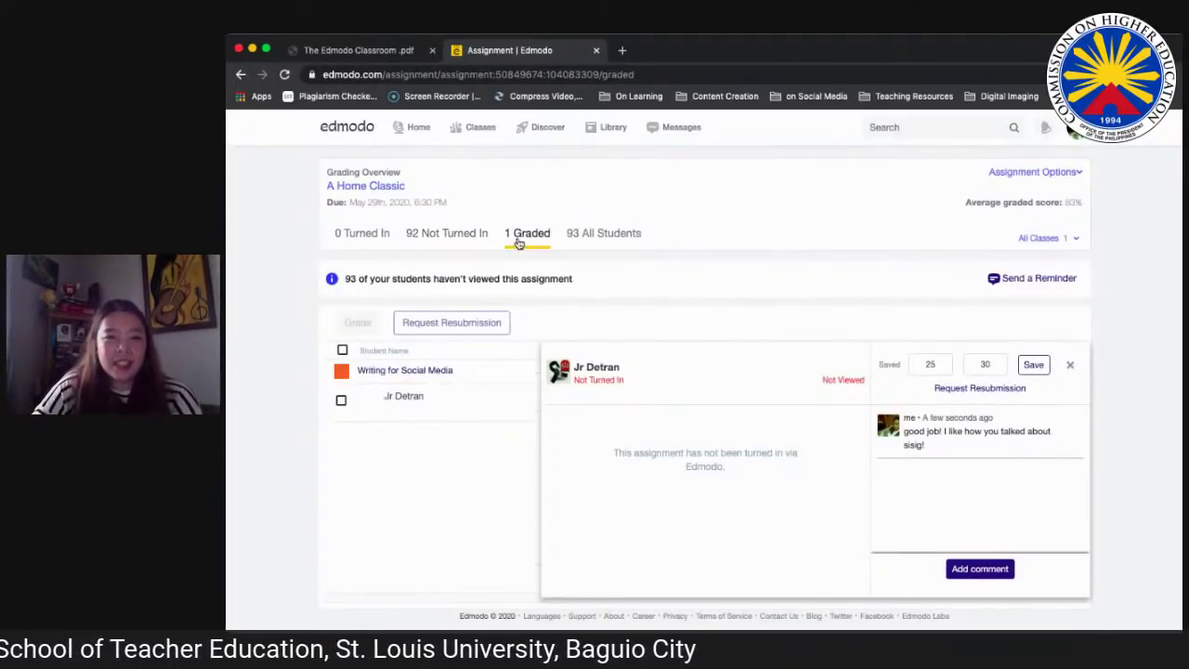
click(1032, 366)
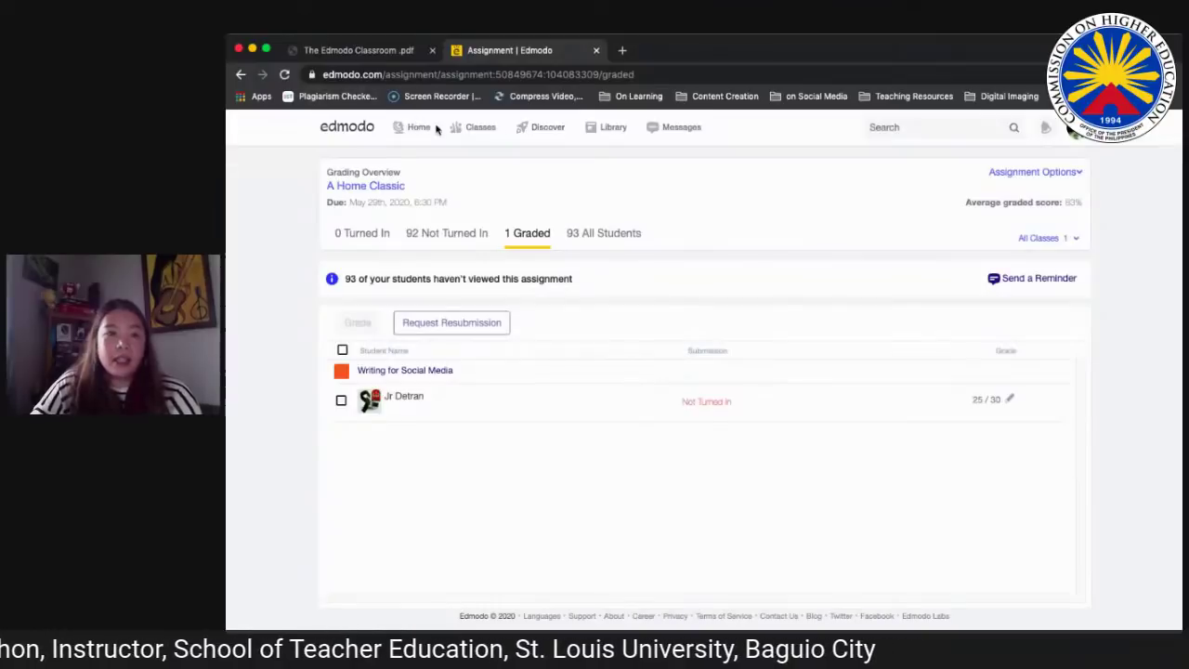
Step: Open the Writing for Social Media class and create a new quiz in it
click(485, 129)
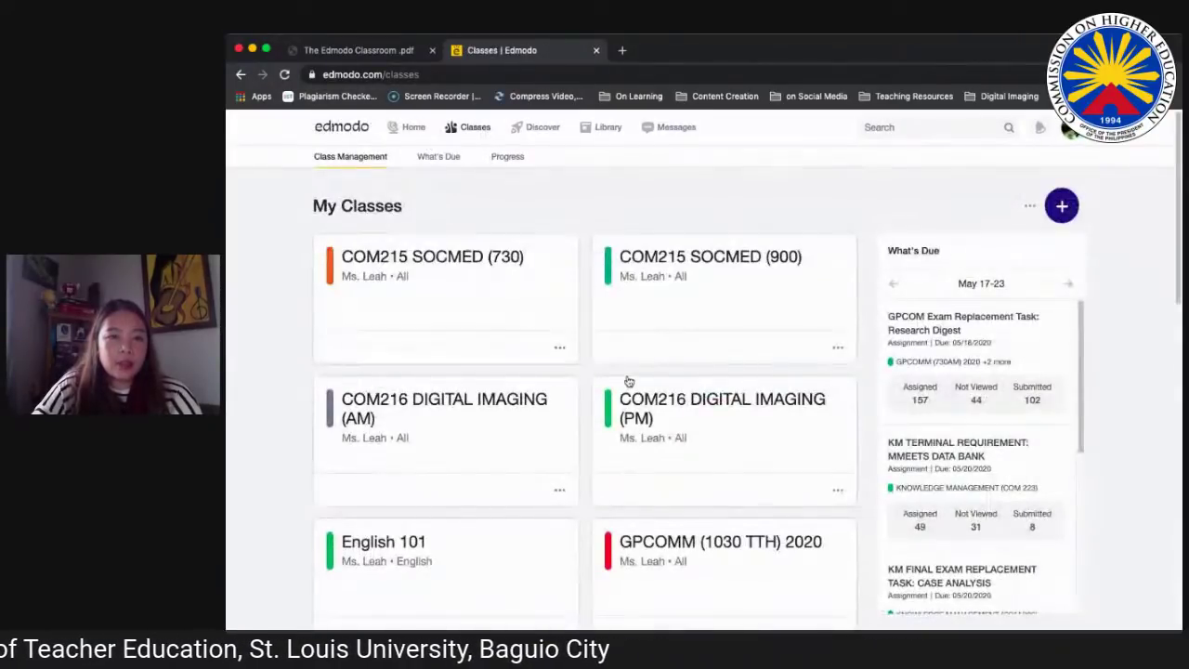
scroll(626, 379, down, 7)
scroll(611, 412, down, 2)
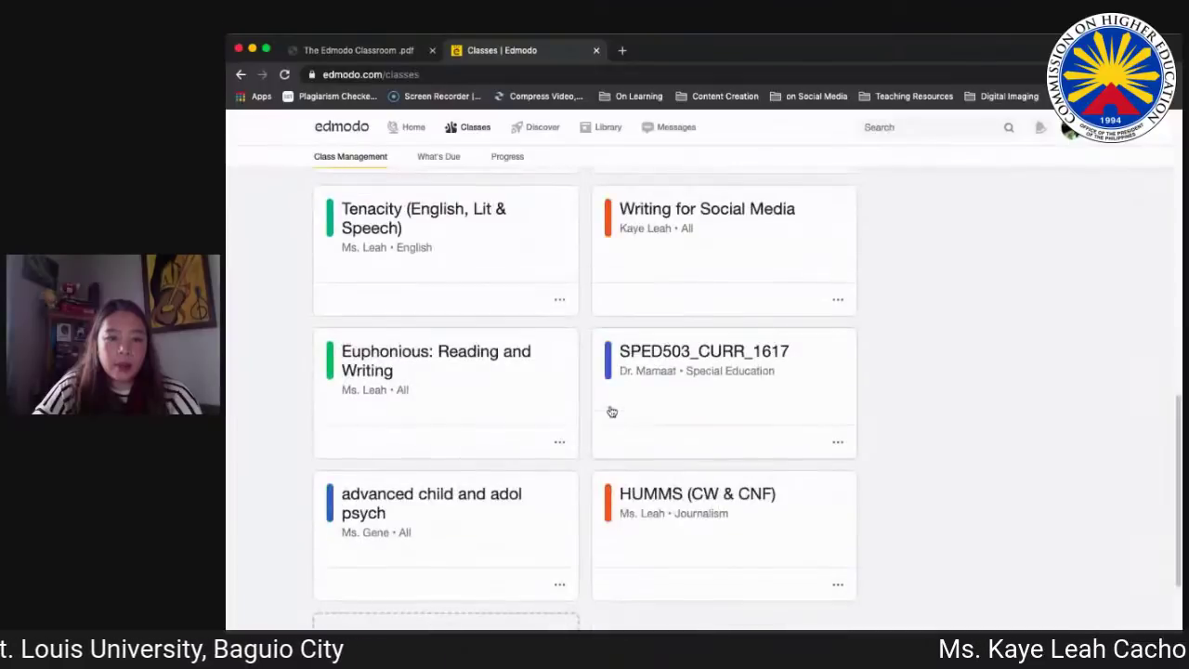
click(688, 236)
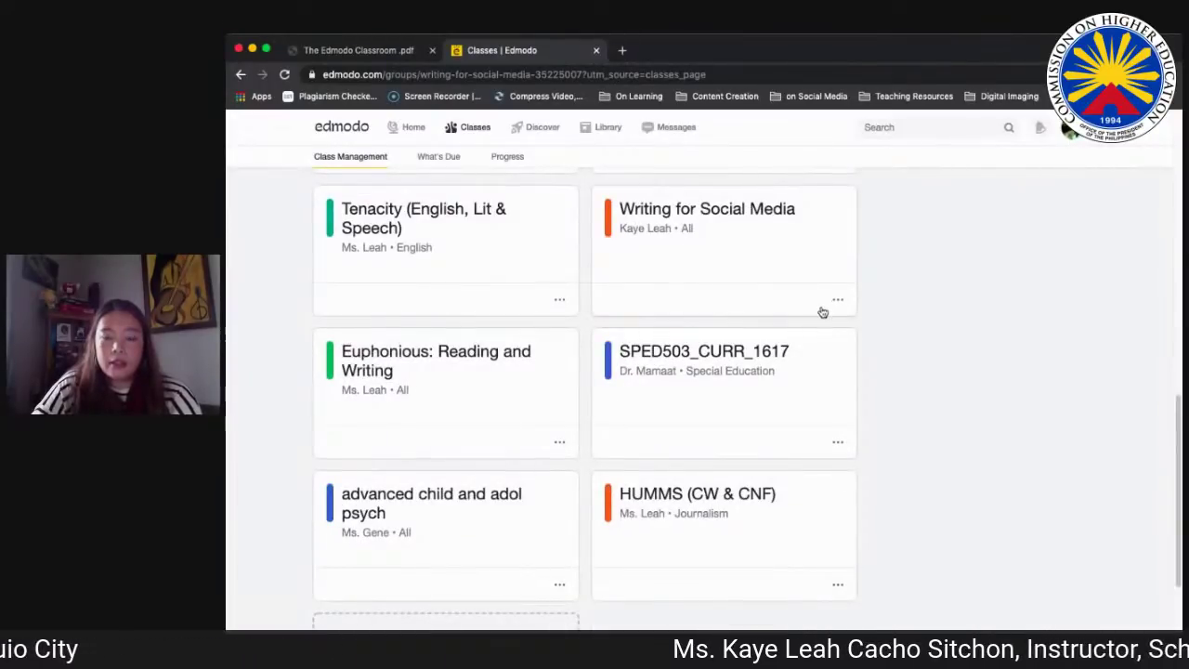
scroll(776, 311, down, 1)
scroll(913, 241, down, 2)
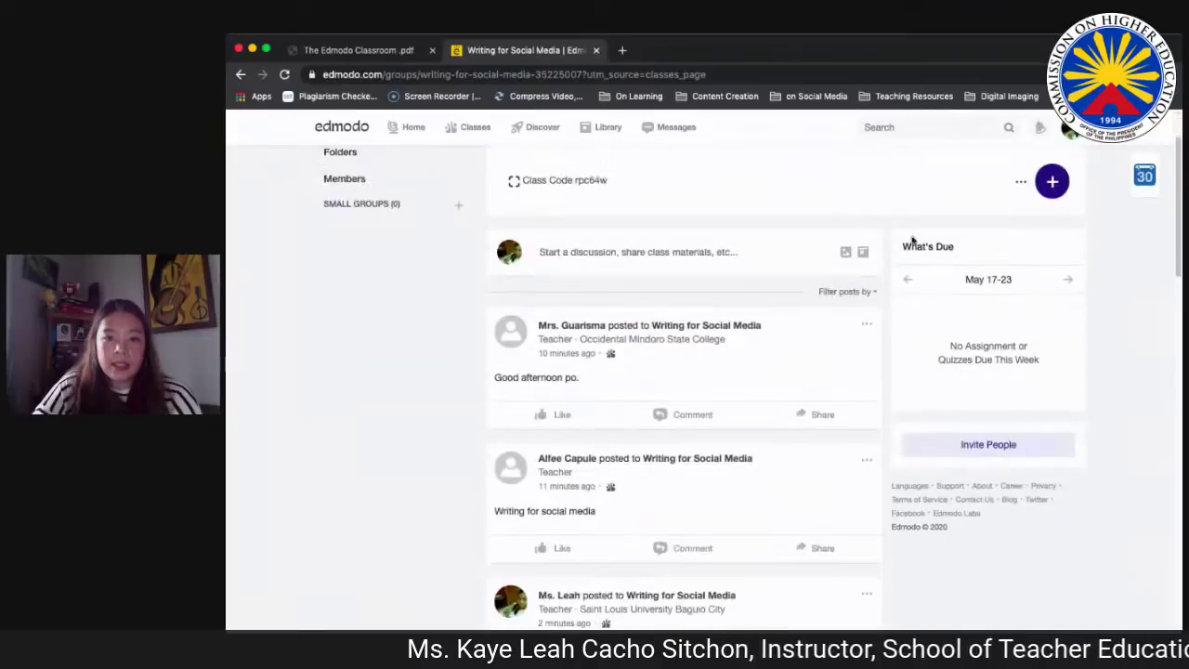
click(1041, 181)
click(985, 259)
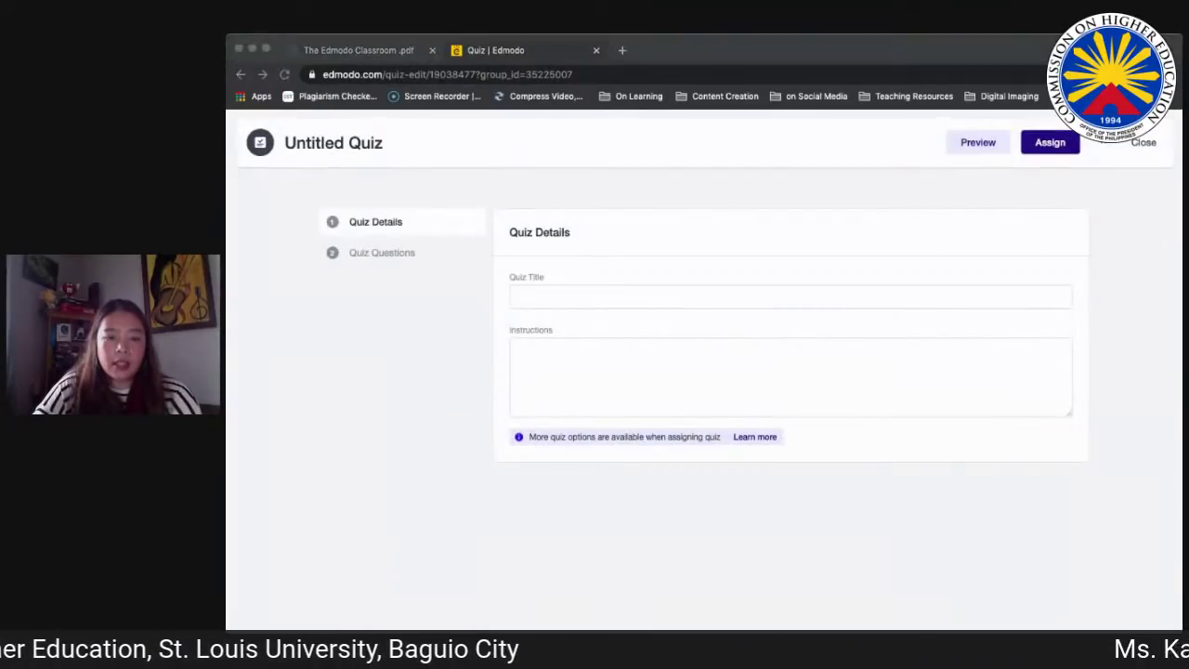
Step: Title the quiz "Feature Writing" and enter the instructions "Choose the best answer to each question."
click(622, 437)
click(605, 296)
text(Feature Writing)
key(Tab)
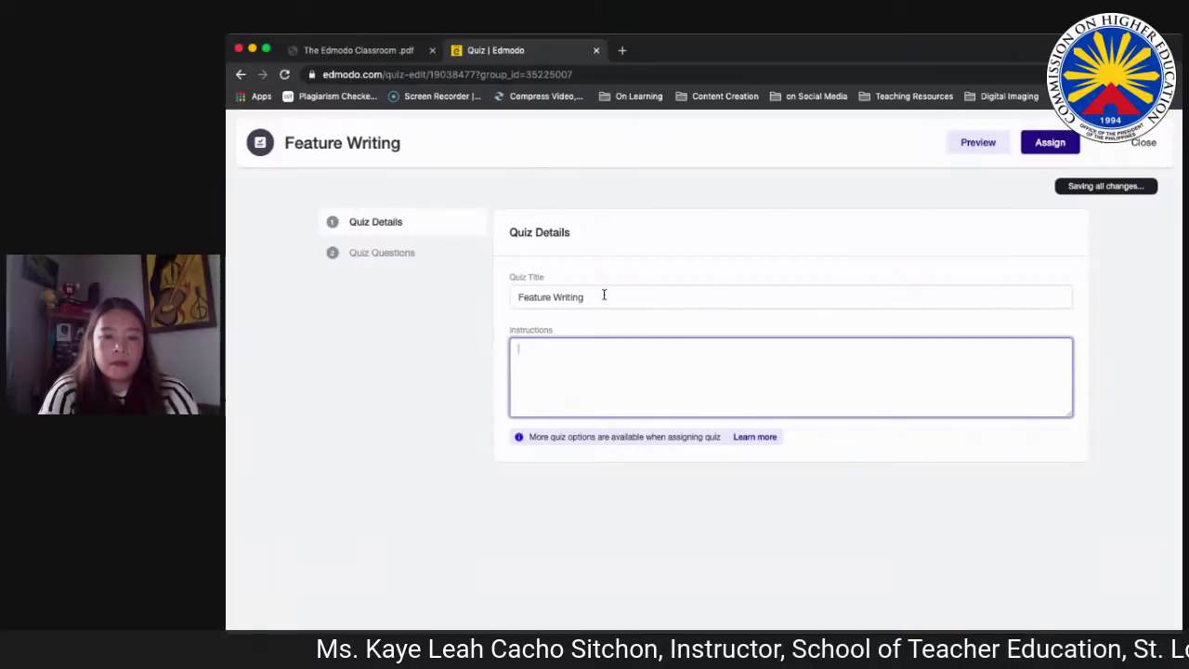
text(Write)
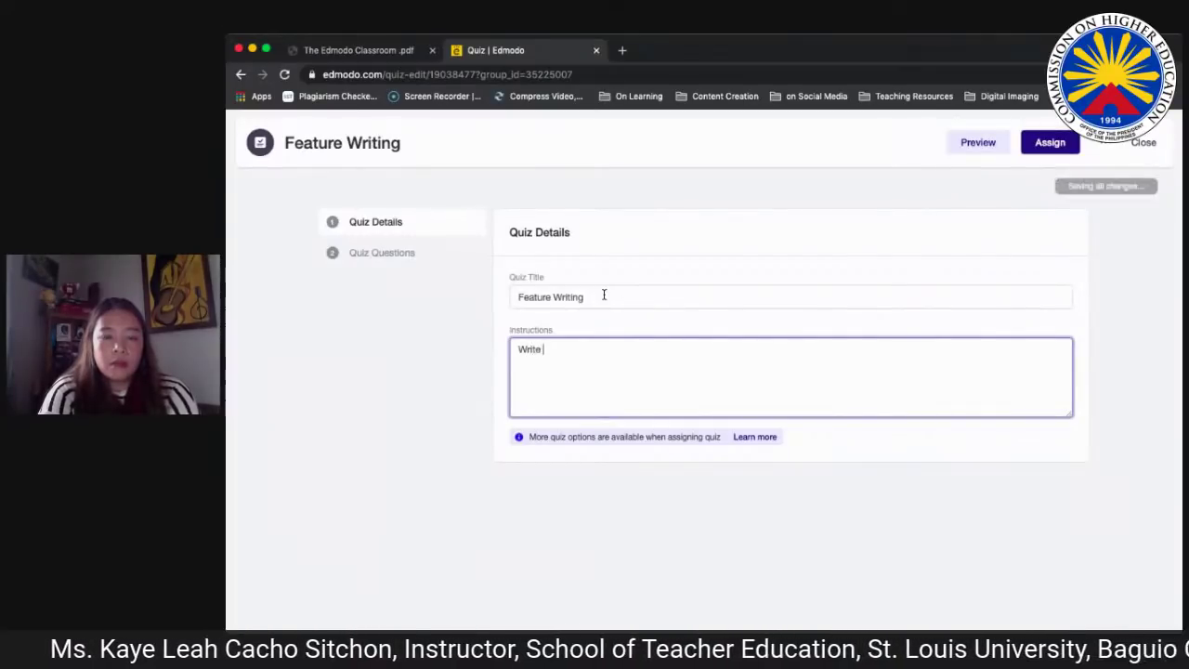
key(BackSpace)
key(BackSpace)
key(BackSpace)
key(BackSpace)
key(BackSpace)
key(BackSpace)
text(Choose the best answer to each question.)
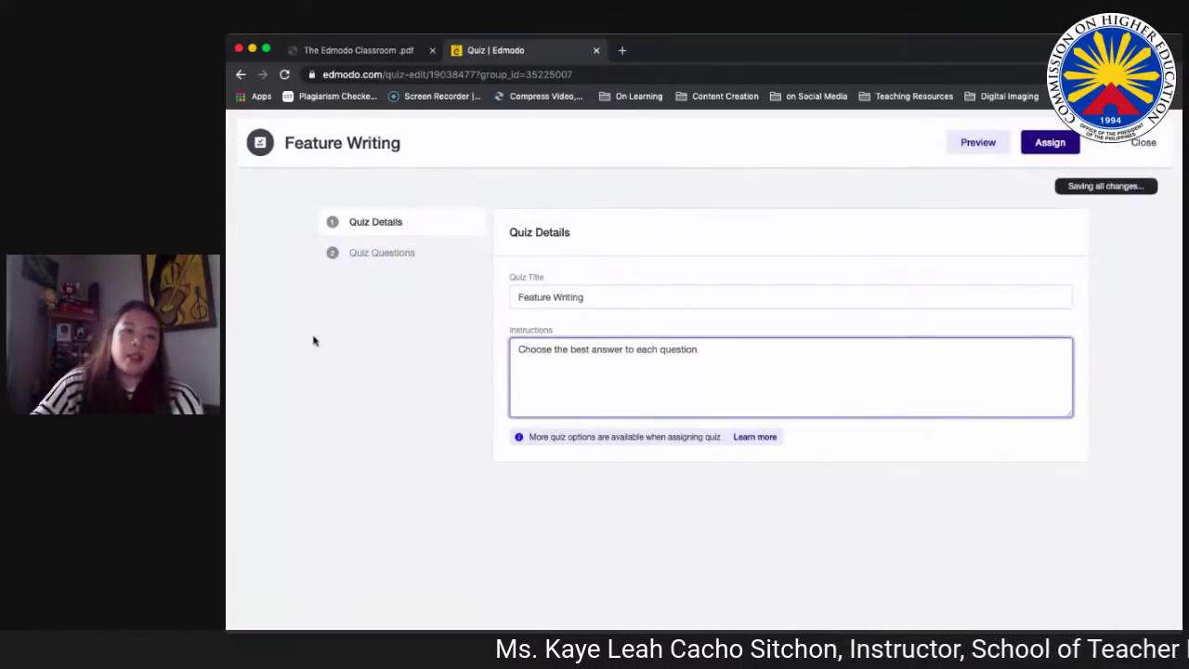
Step: Enter "Which one of the following would not be considered a feature story:" as the text of the first quiz question
click(369, 262)
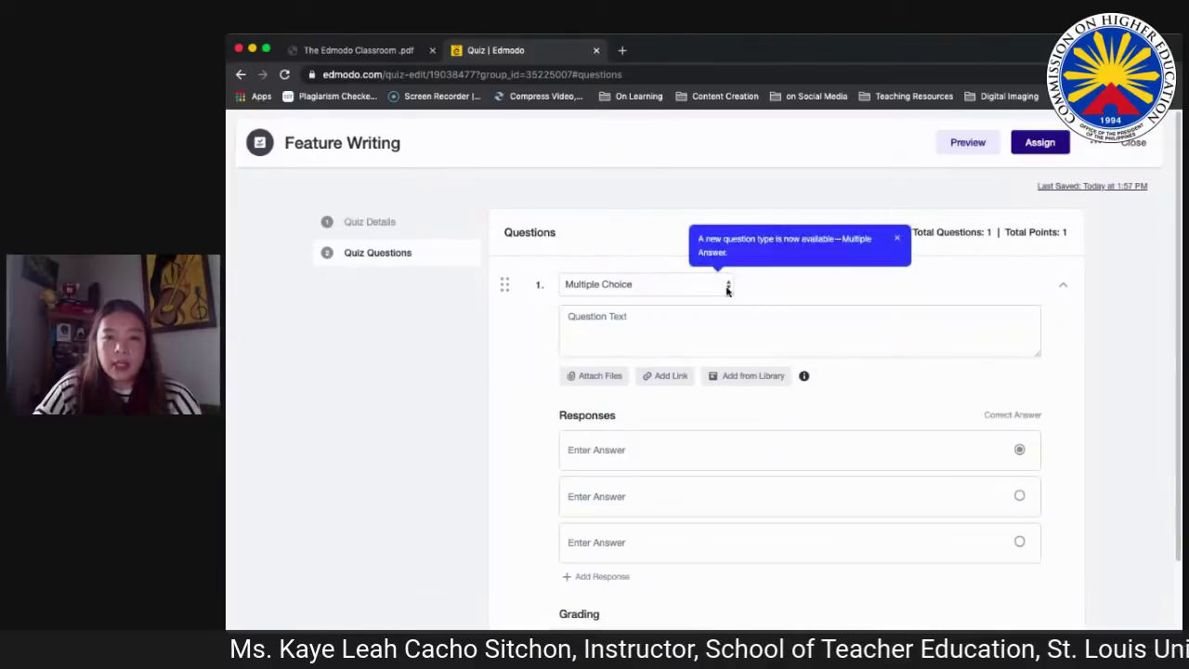
click(727, 288)
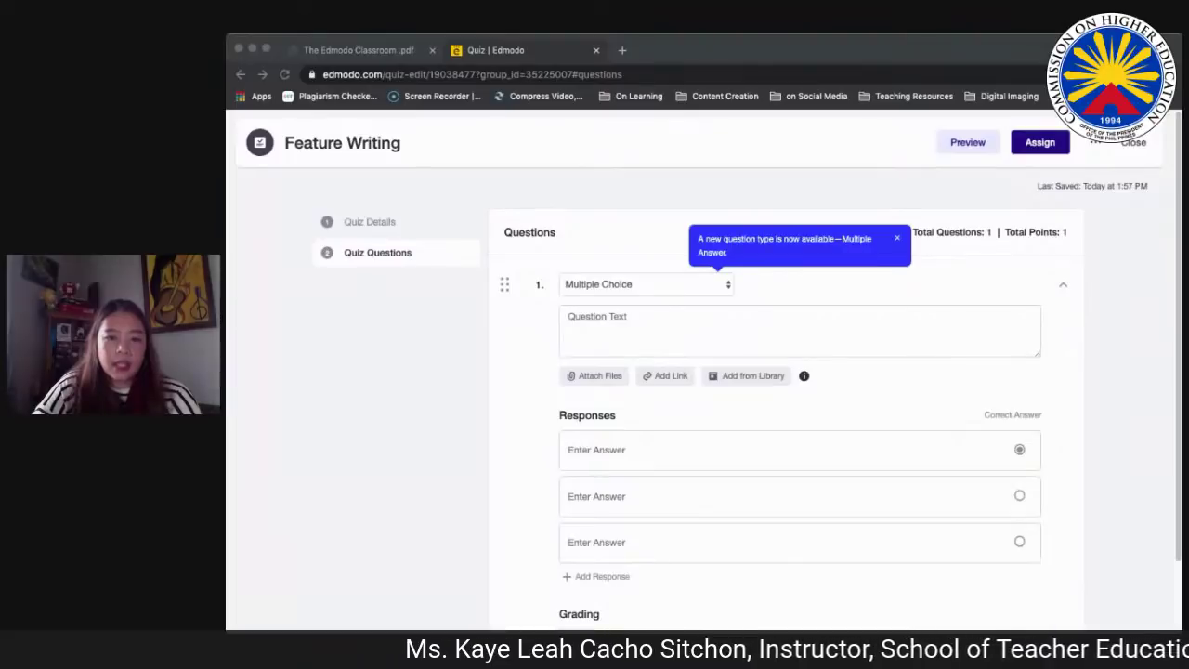
click(730, 337)
text(Which one of the following would not be considered a feature story?)
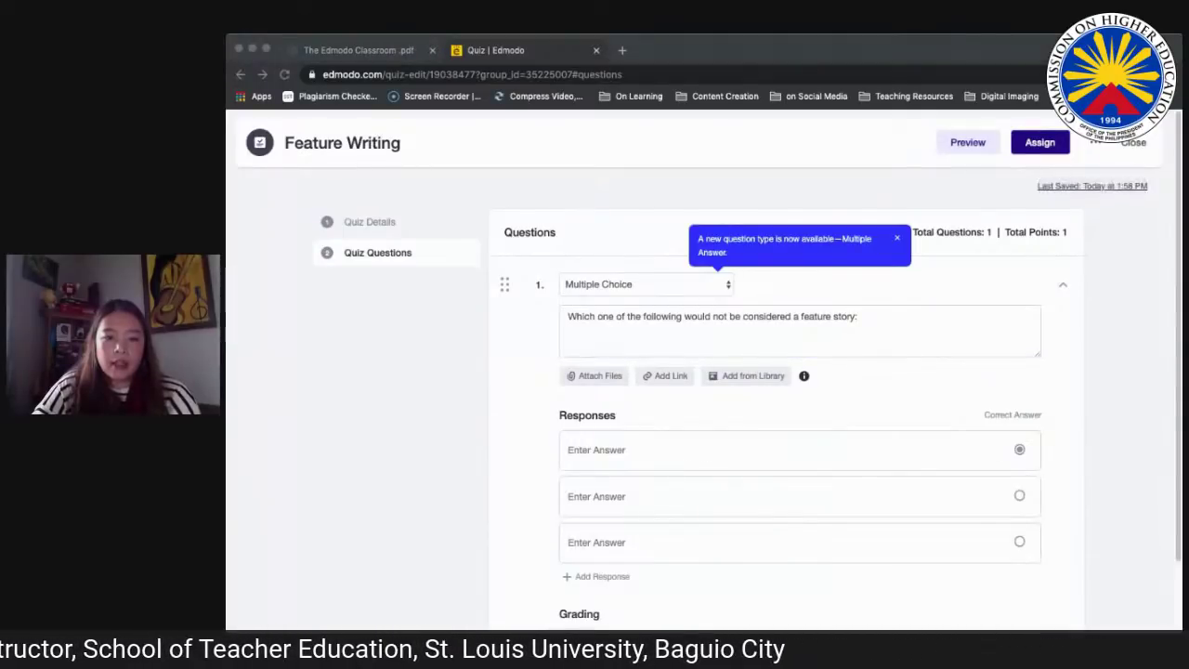
Step: Enter the responses "A news story on a car jacking at the local mall." and "A story about your first day at college.", marking the first correct
click(717, 451)
text(A news story on a car jacking at the local mall.)
click(1020, 452)
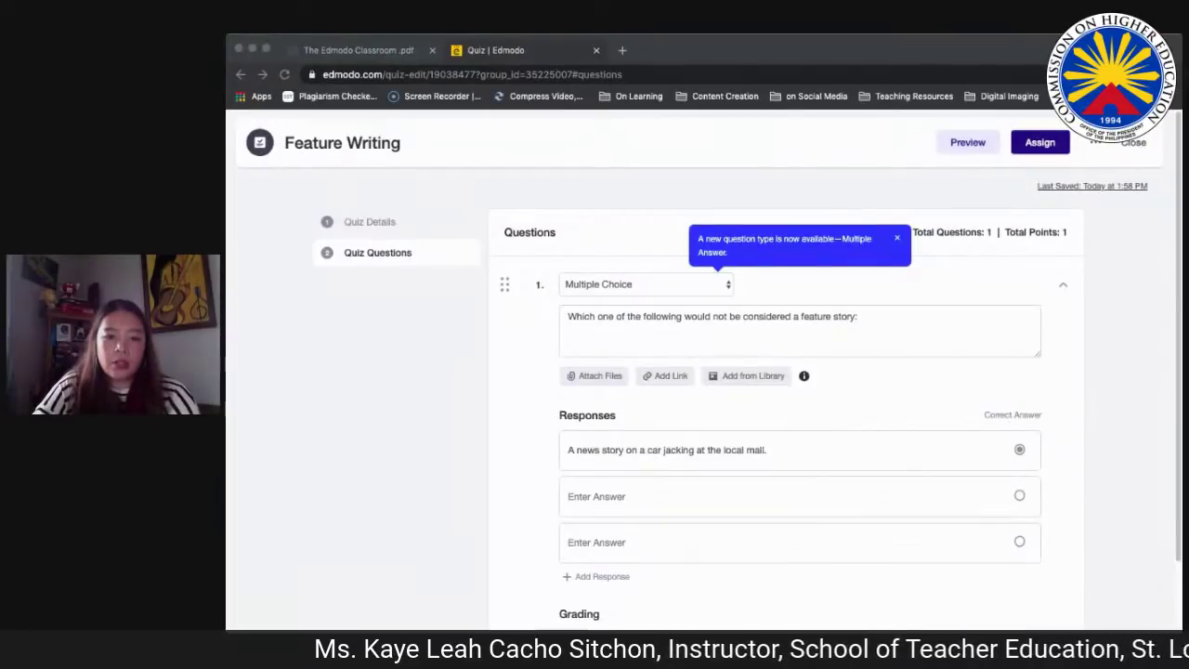
click(717, 490)
text(A story about your first day at college.)
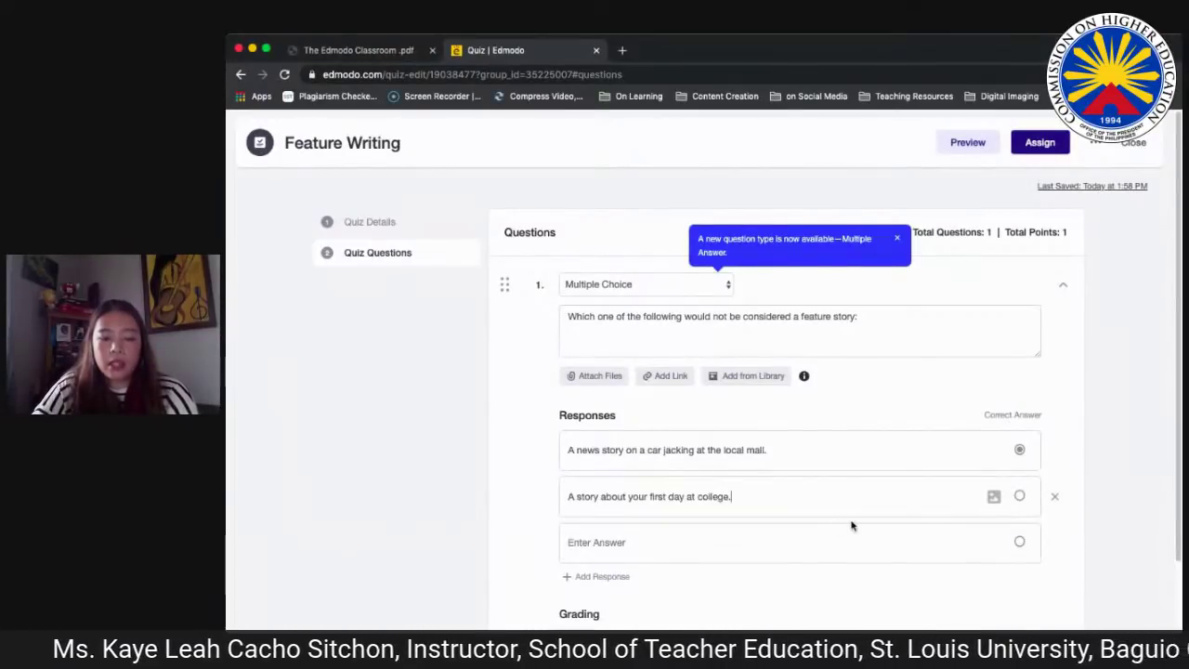
Step: Enter the third and fourth responses "A story about your three-legged cat Max." and "A story about lack of funding for inner-city schools."
scroll(849, 523, down, 2)
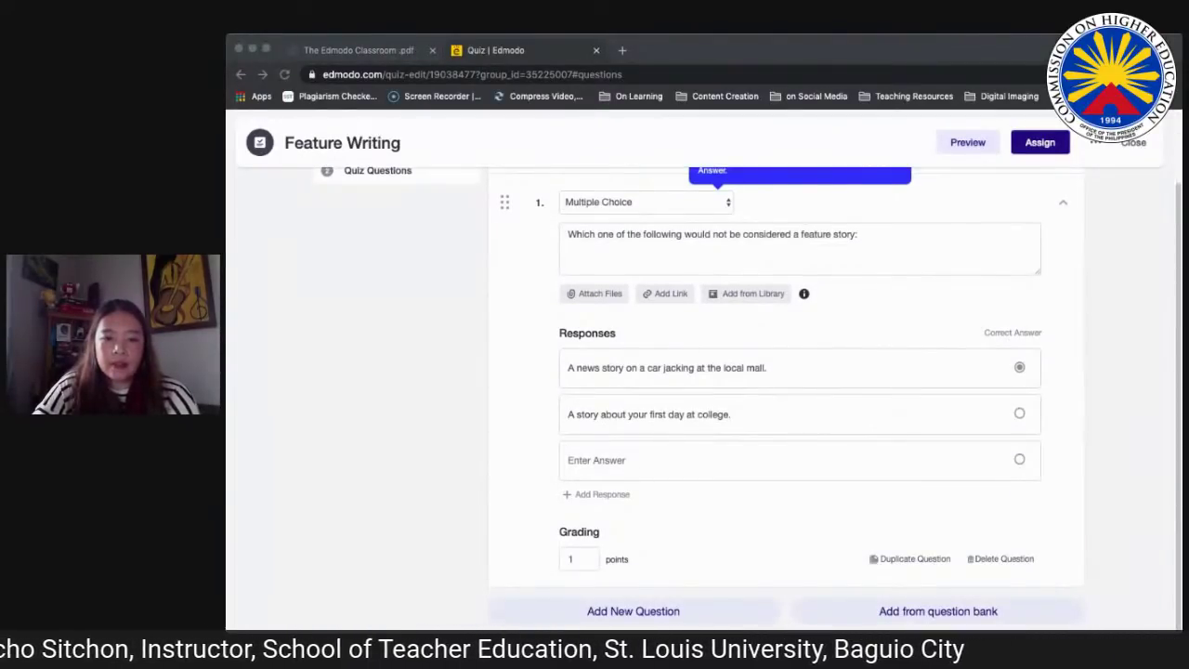
click(775, 510)
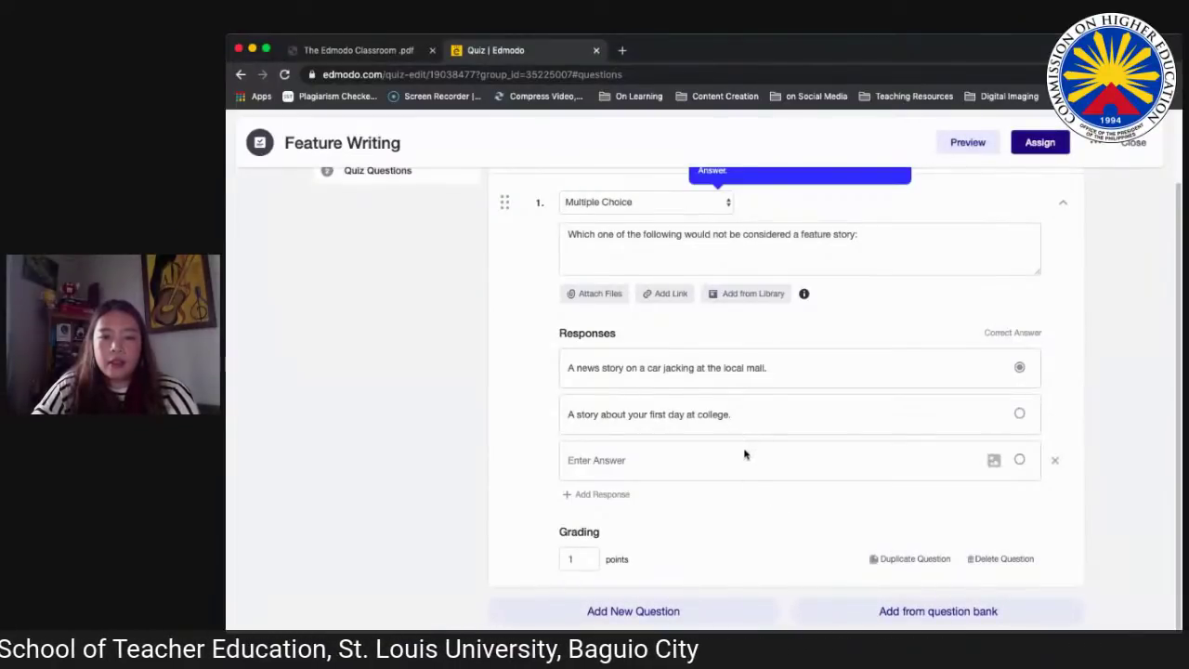
text(A story about your three-legged cat Max.)
click(582, 495)
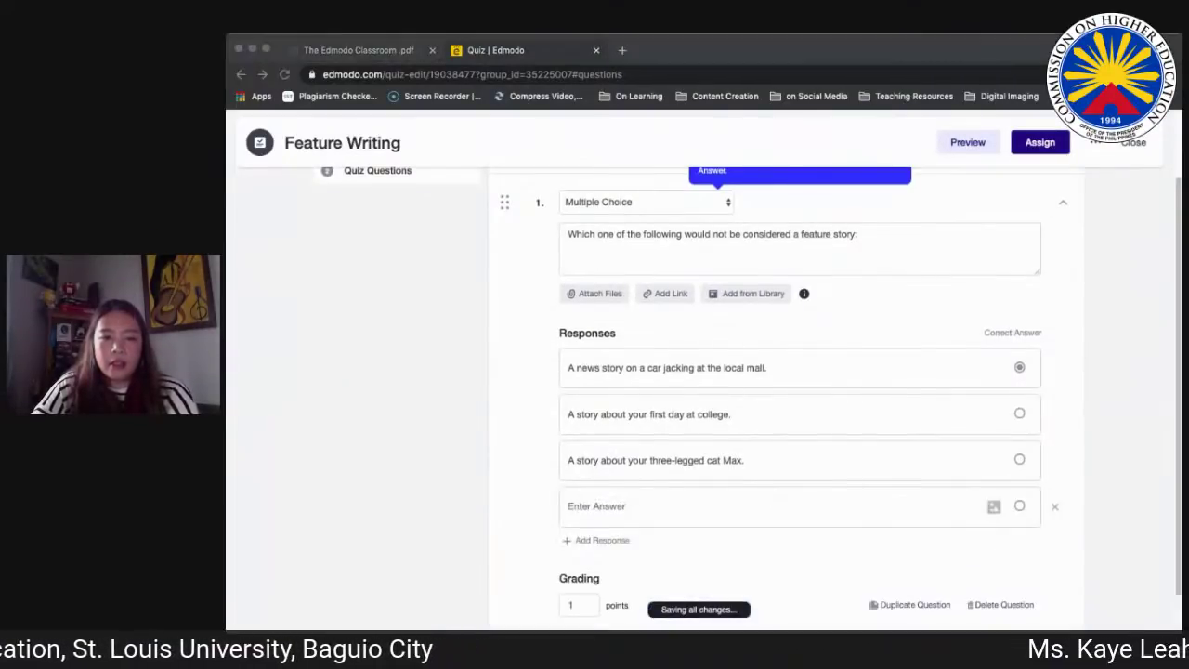
click(580, 546)
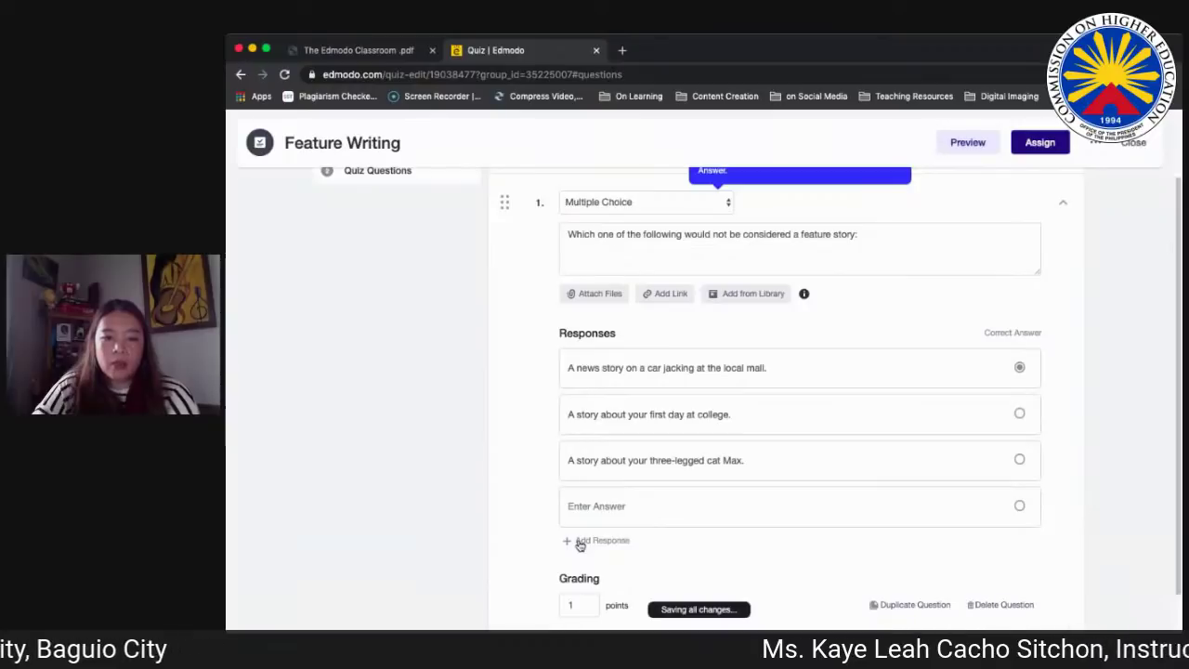
key(super+Tab)
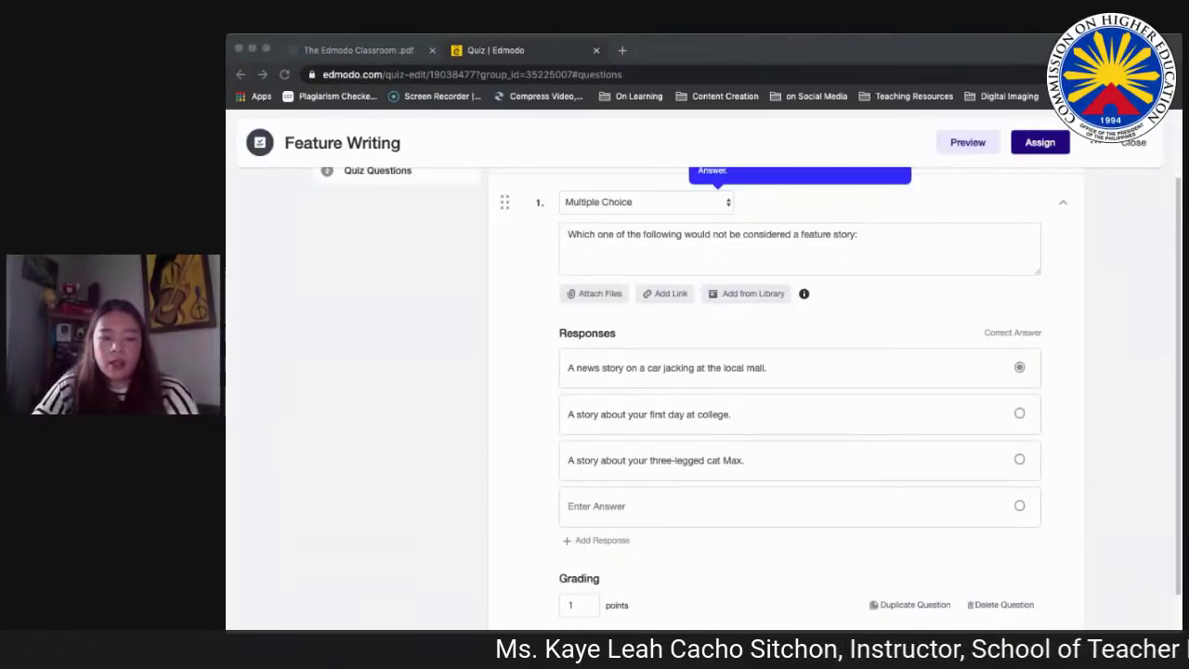
key(super+Tab)
click(684, 507)
text(A story about lack of funding for inner-city schools.)
Step: Add a fifth response reading "A news story on the current Covid-19 Situation in Mindanao."
click(604, 540)
key(super+Tab)
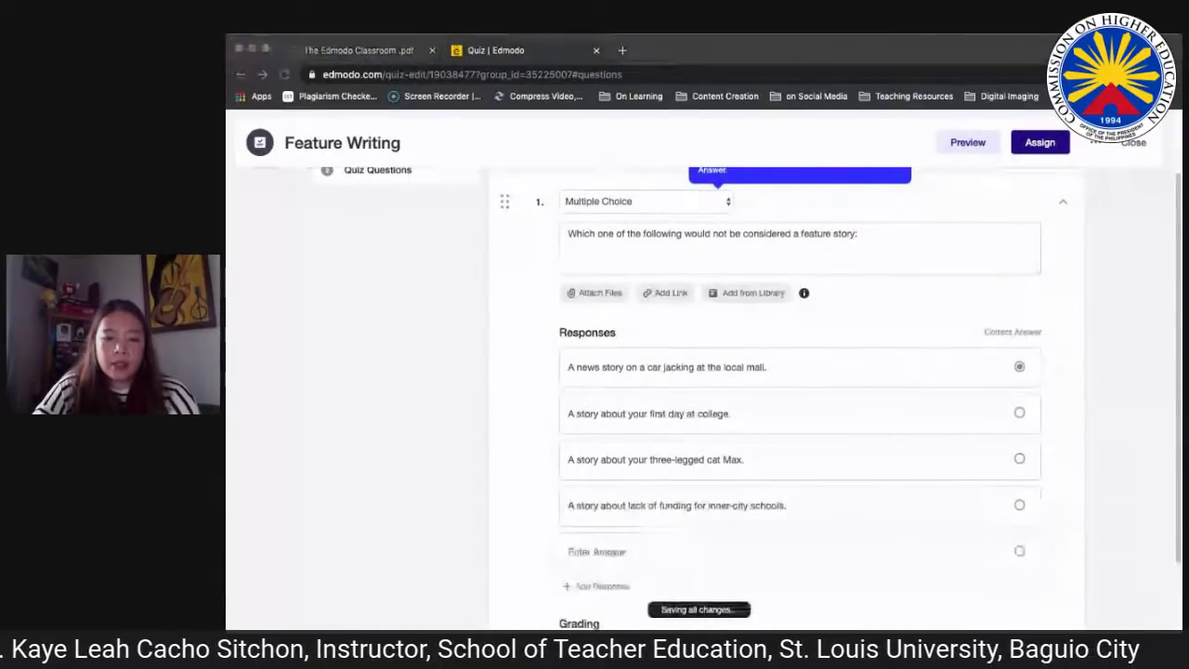
key(super+Tab)
text(A news story on the current Covid-19 Situation in Mindanao.)
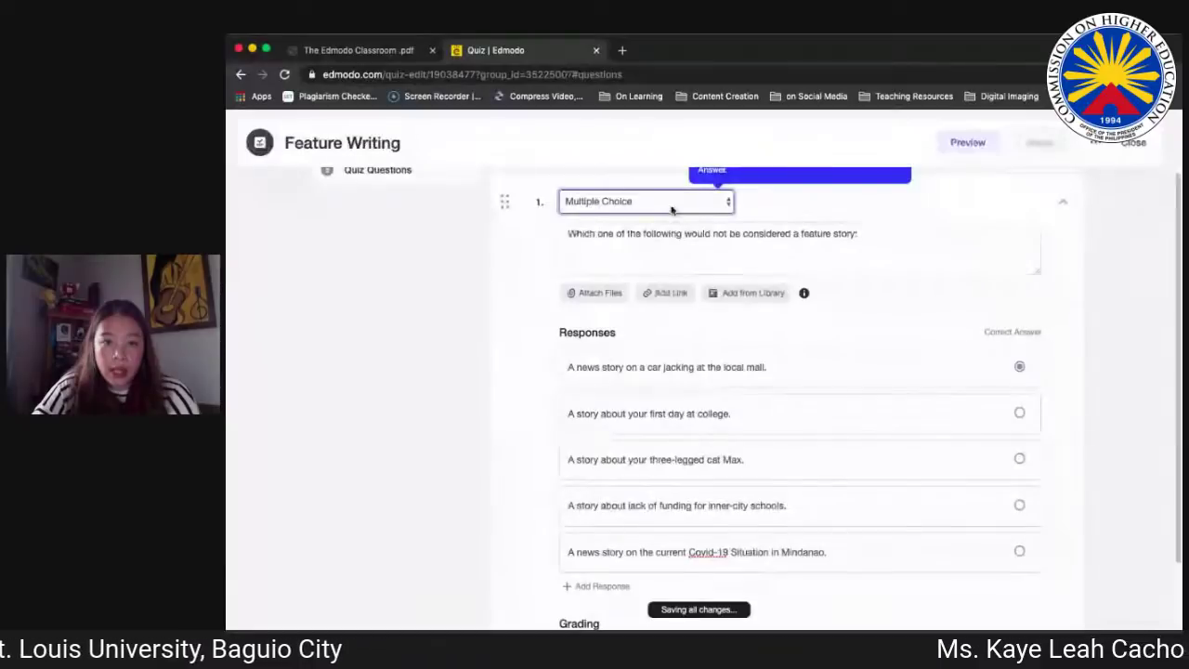
Step: Change question 1 to the Multiple Answer type and mark the car jacking and Covid-19 news stories as correct answers
key(Down)
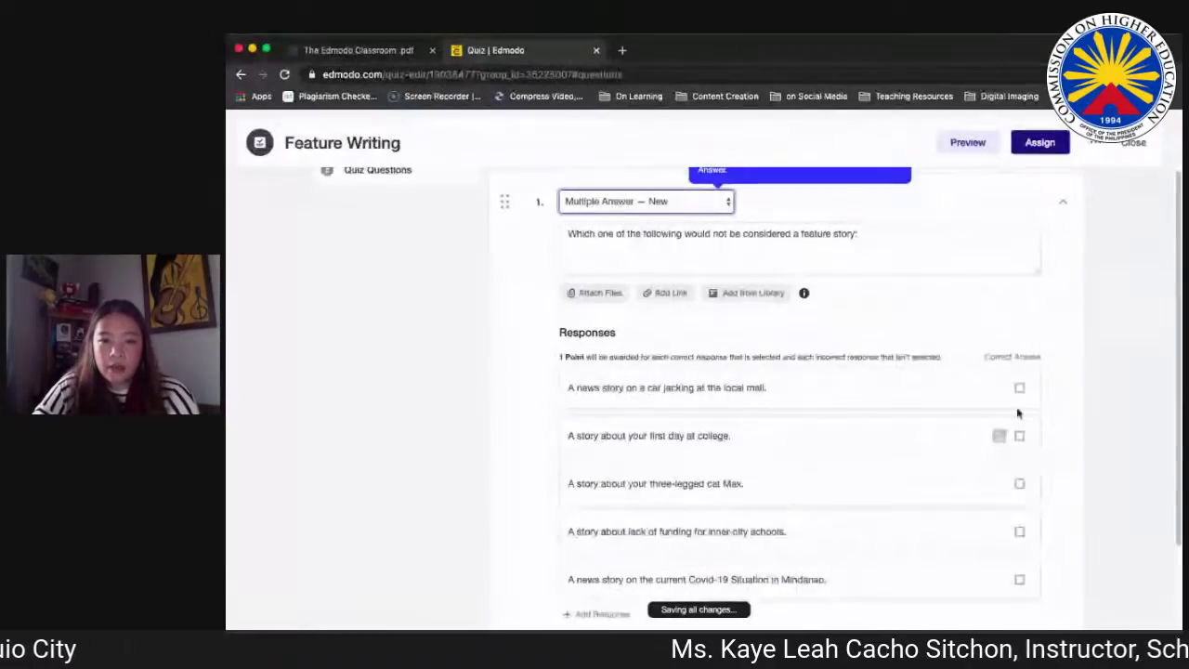
click(1020, 389)
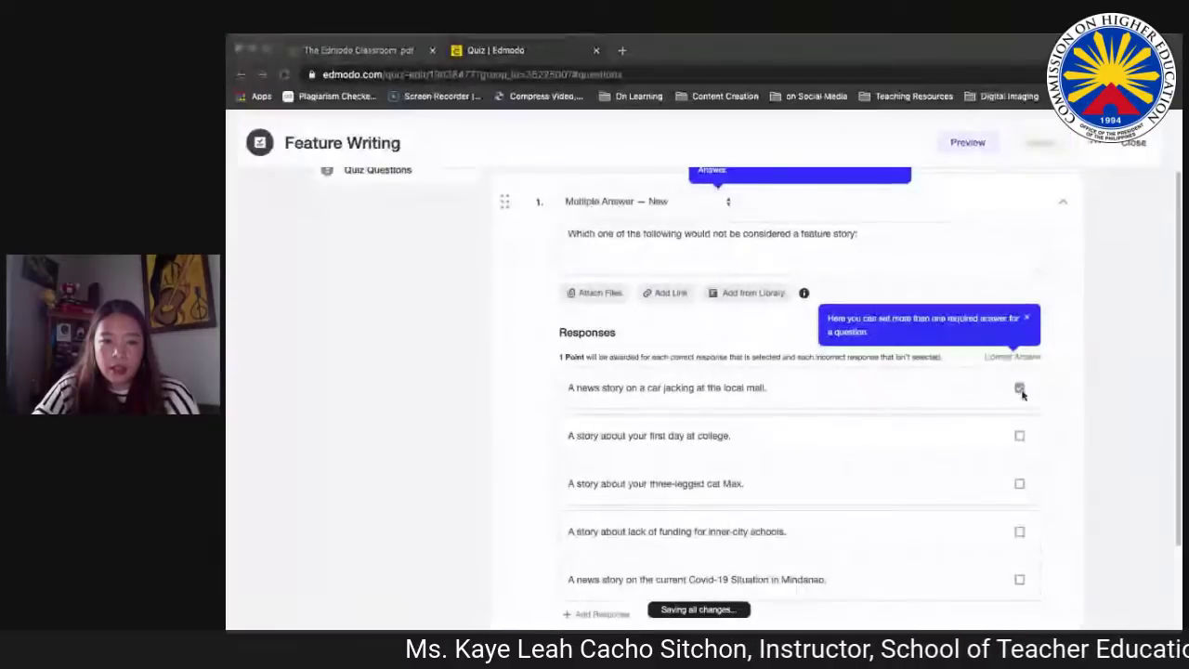
scroll(985, 462, down, 1)
click(1019, 562)
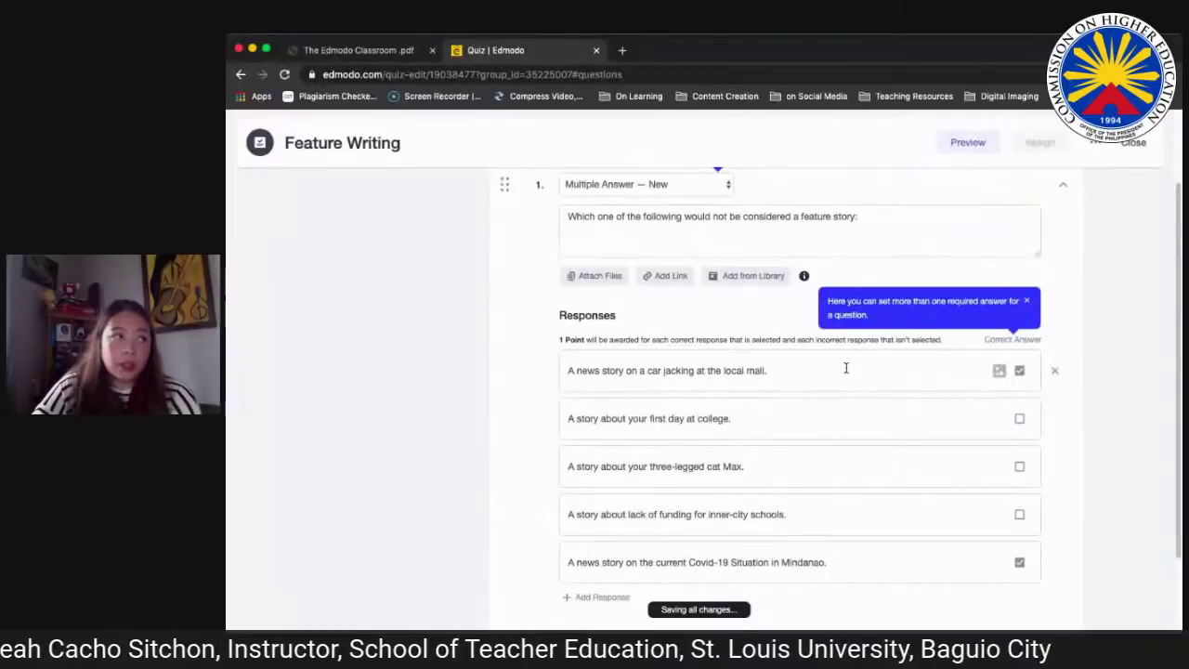
scroll(906, 408, down, 3)
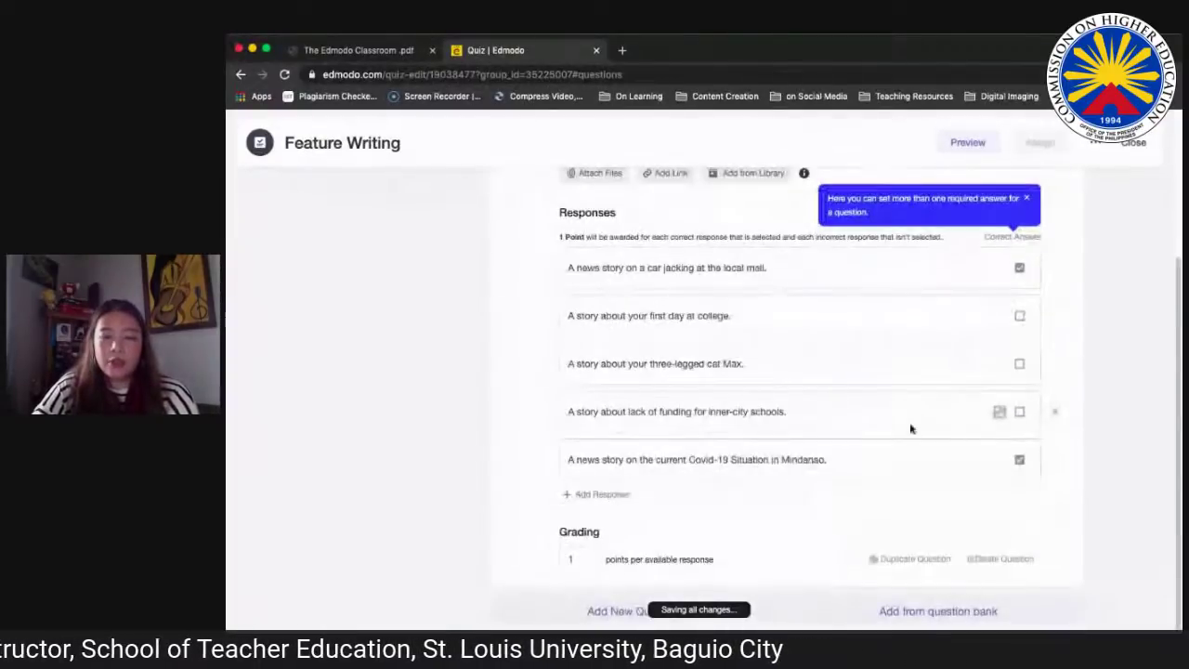
Step: Look over question 1's responses and dismiss the hint about setting more than one required answer
scroll(903, 429, up, 5)
scroll(902, 429, down, 5)
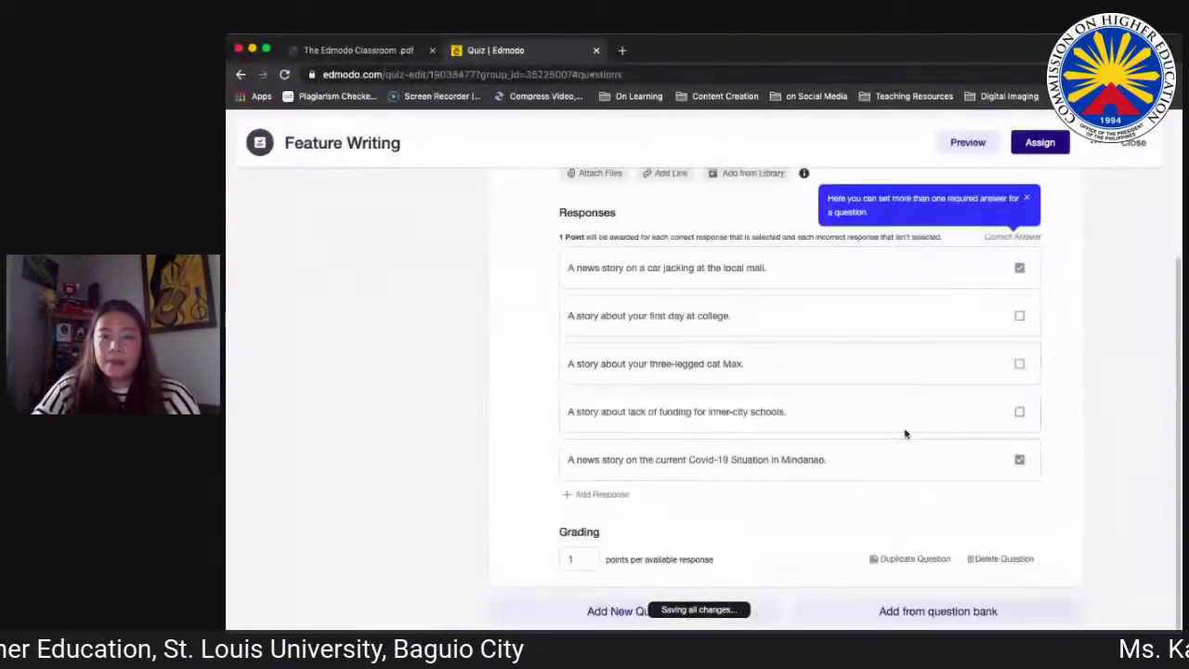
click(1018, 461)
scroll(1022, 427, up, 3)
click(1028, 402)
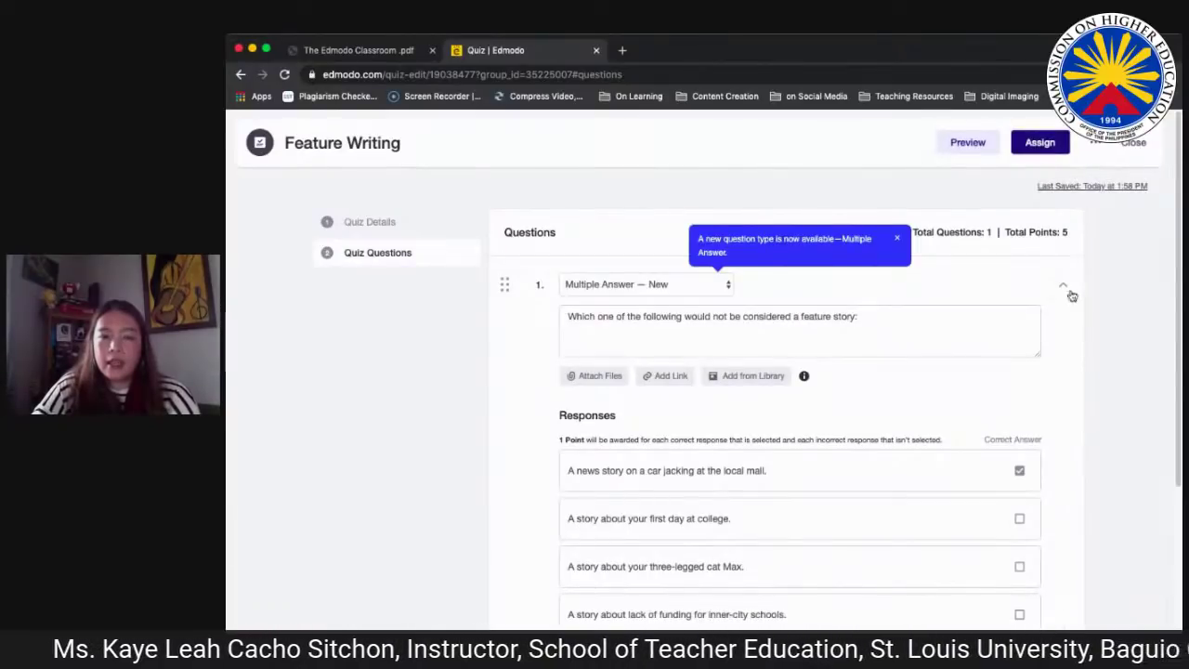
Step: Start assigning the Feature Writing quiz with a due date of 05/21/2020, locking it after the due date
click(1040, 145)
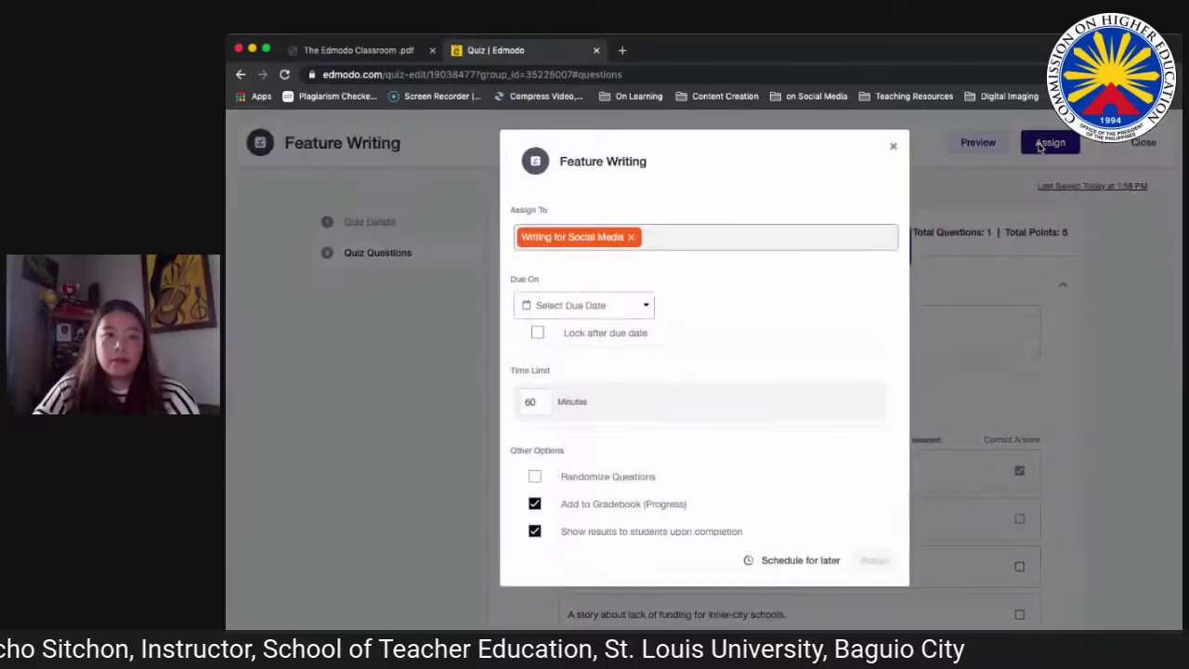
click(640, 310)
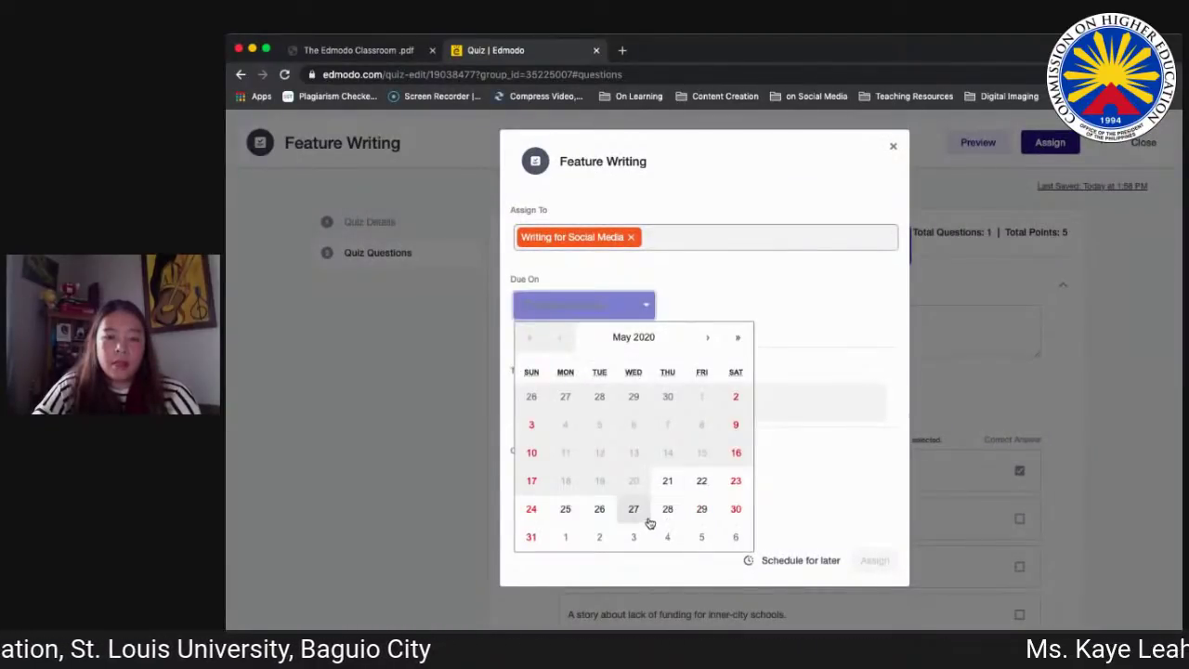
click(670, 487)
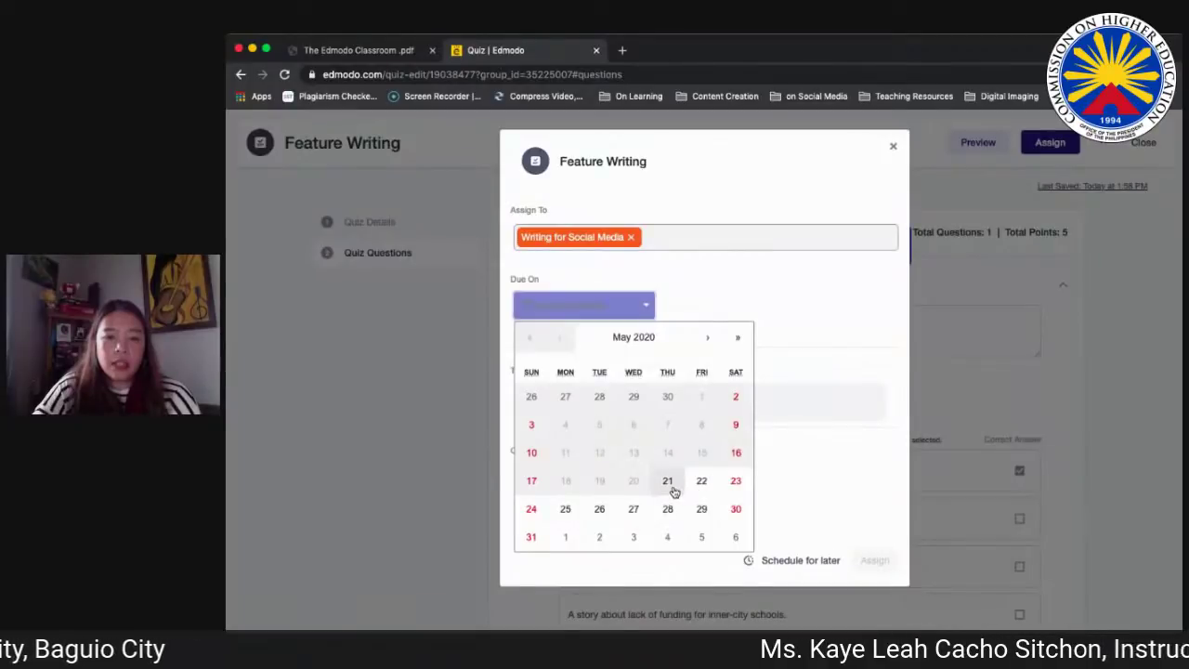
click(538, 333)
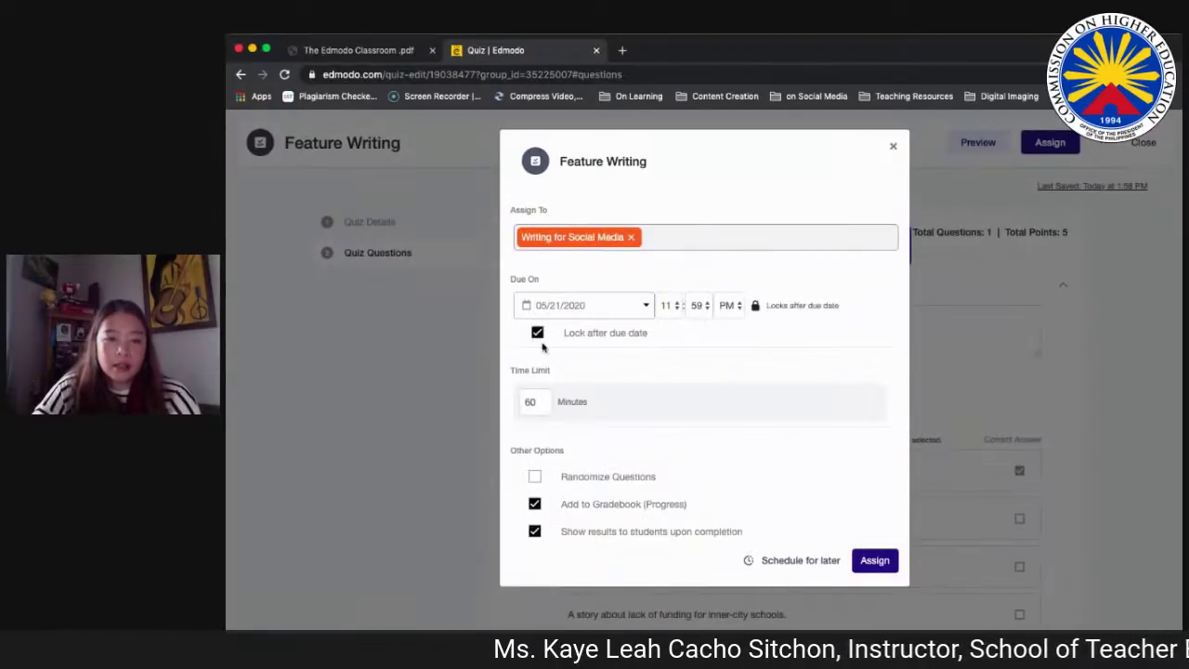
Step: Set the quiz's time limit to 15 minutes and assign it to the Writing for Social Media class
click(530, 402)
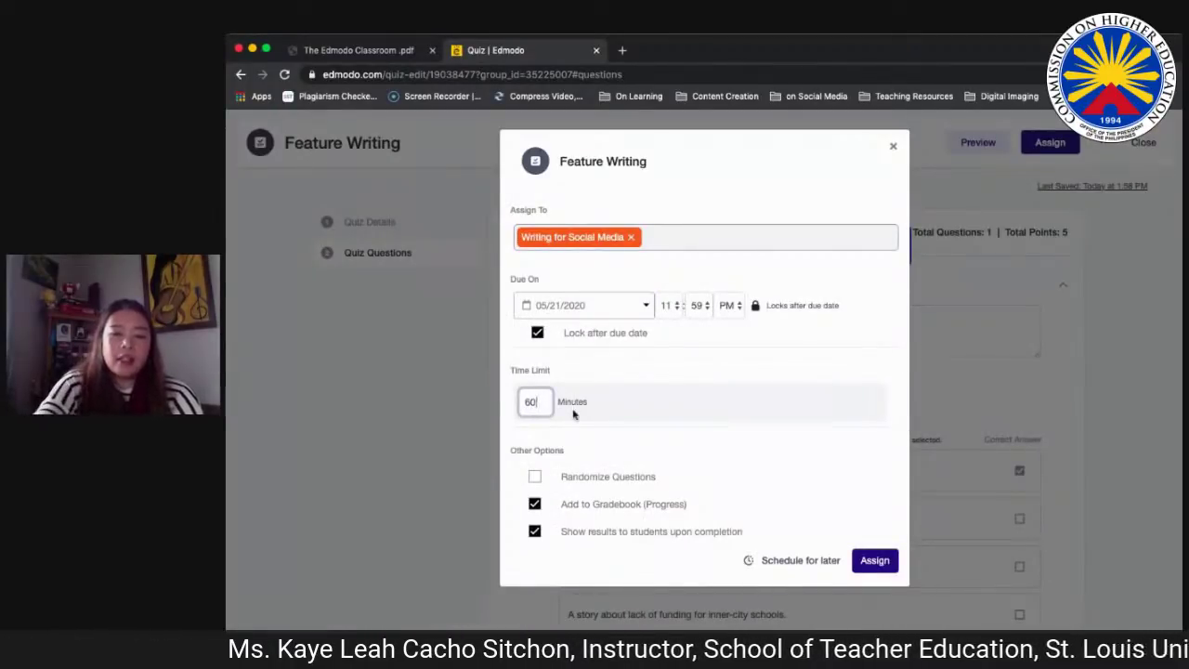
key(BackSpace)
key(BackSpace)
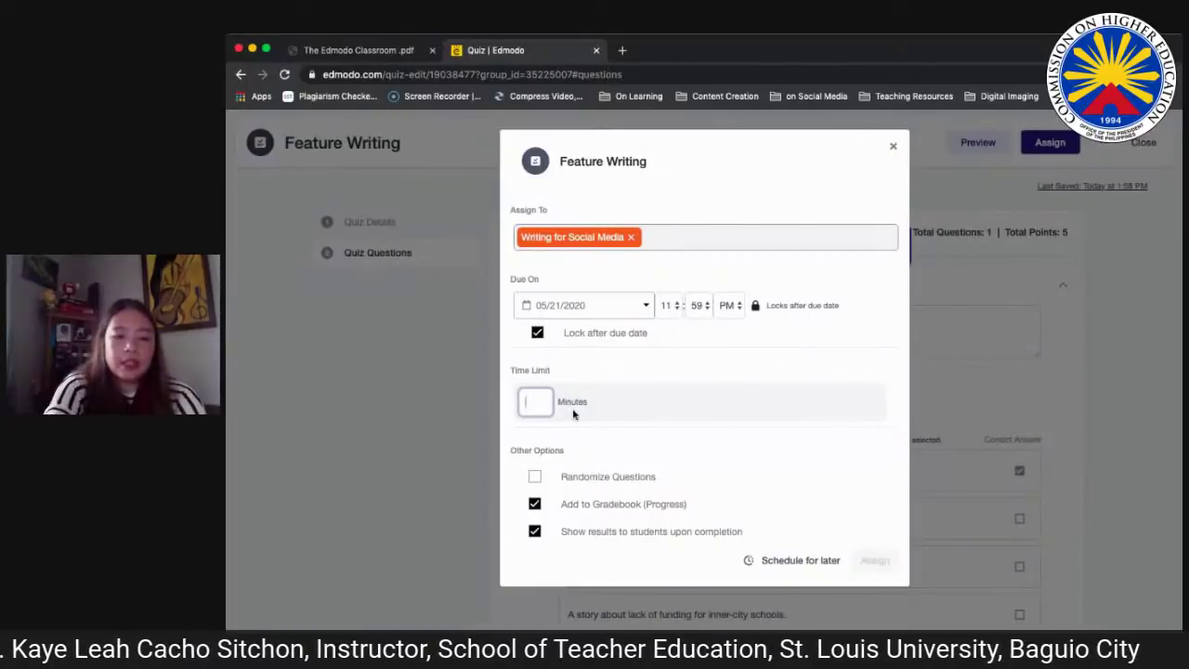
text(15)
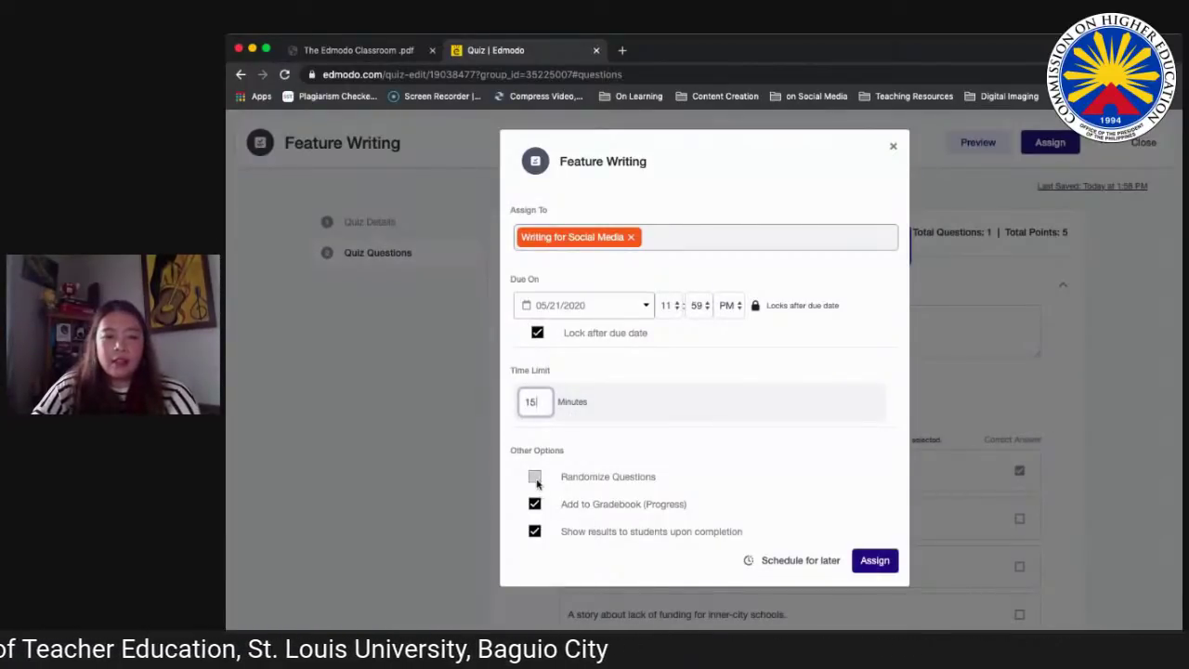
click(874, 560)
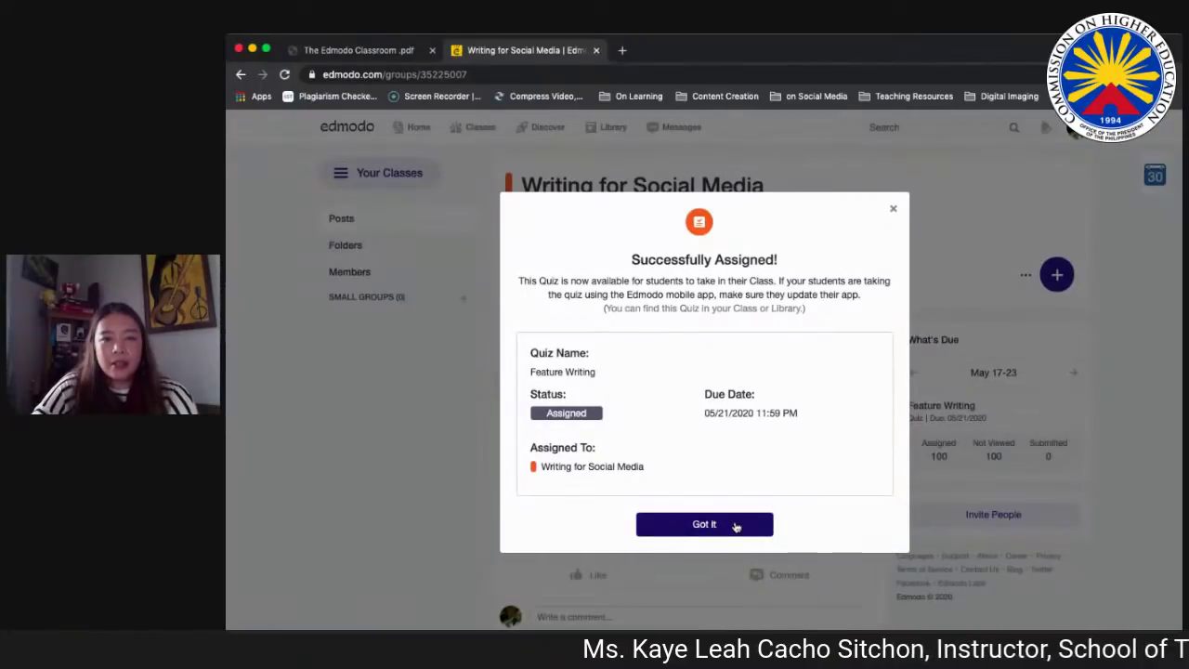
click(733, 525)
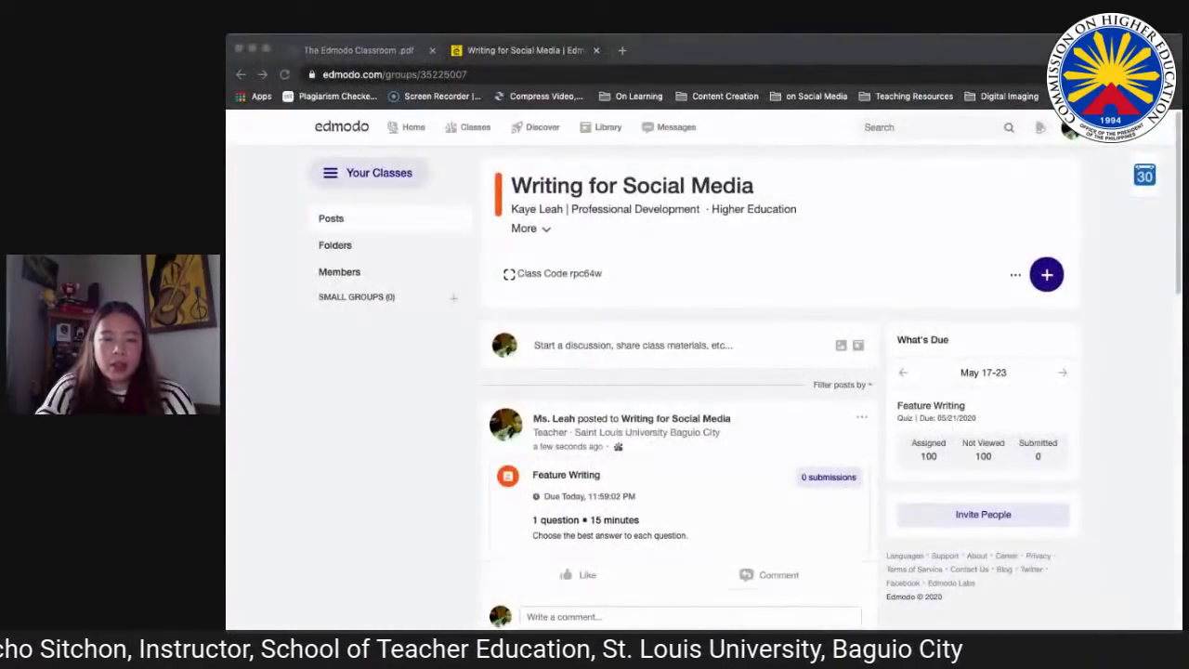
Step: Create a new assignment in the Writing for Social Media class titled "3. Food Vlog Video Analys"
click(1047, 279)
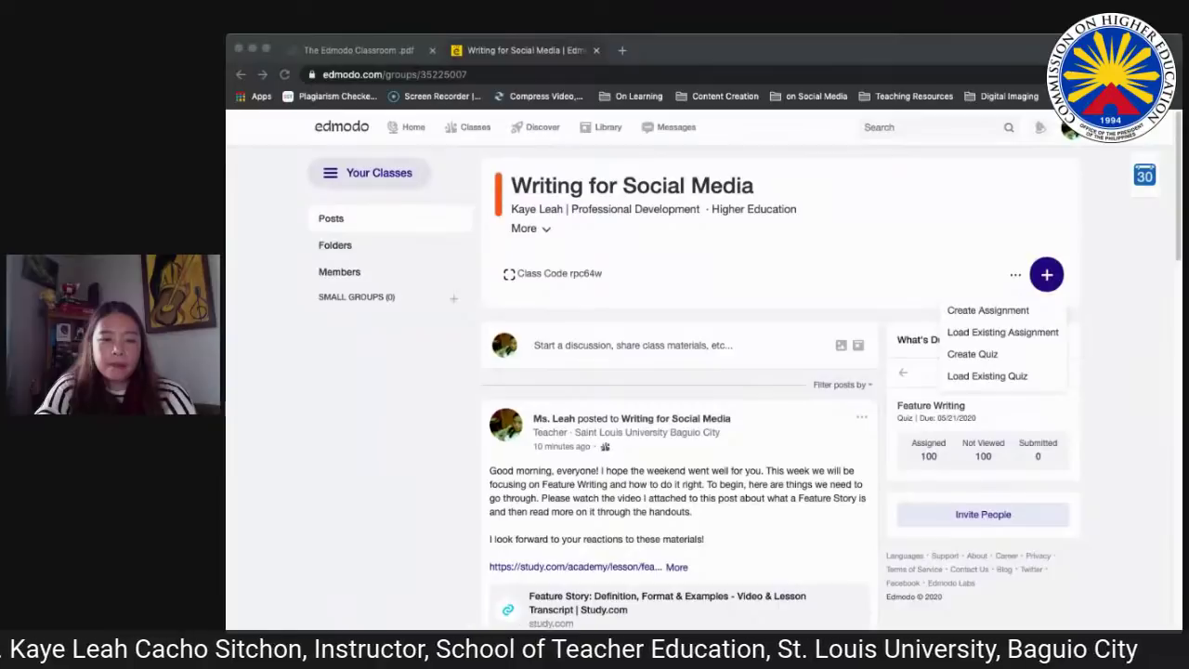
click(1084, 265)
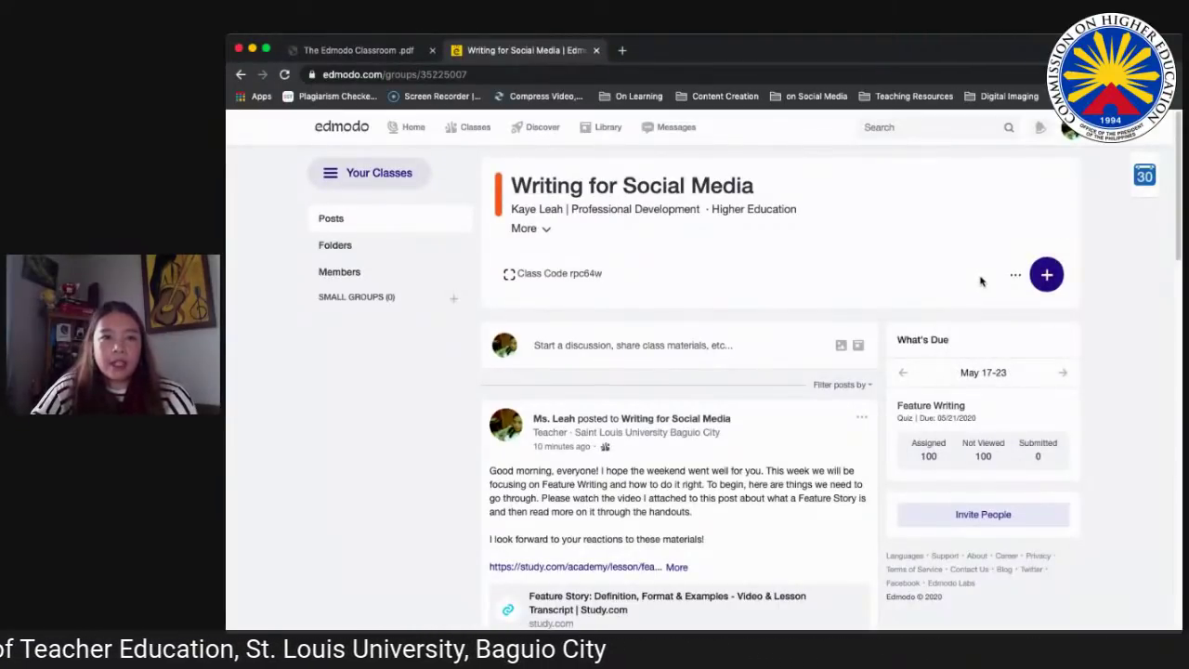
click(1037, 281)
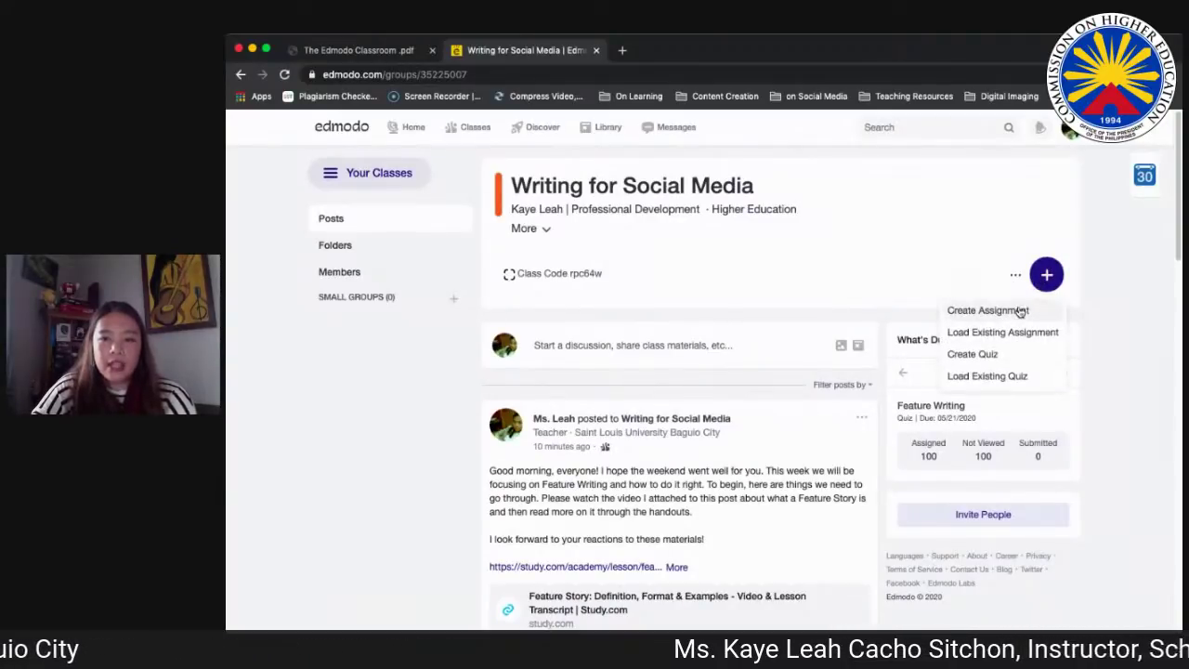
click(1019, 310)
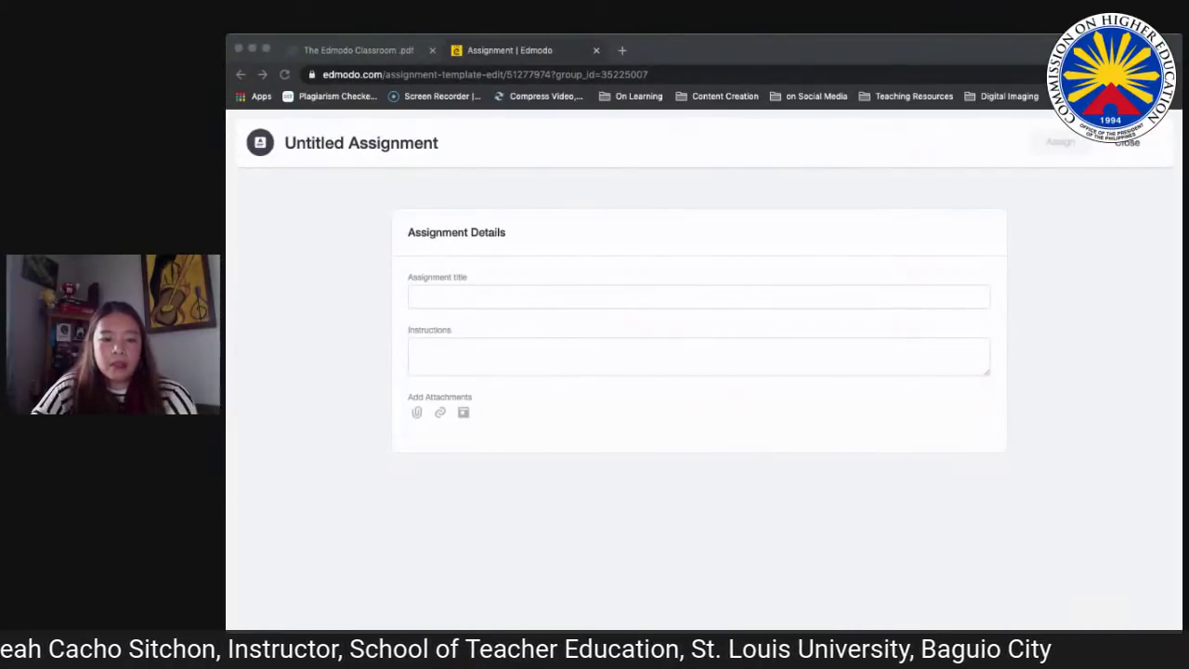
click(582, 297)
text(3. Food Vlog Video Analys)
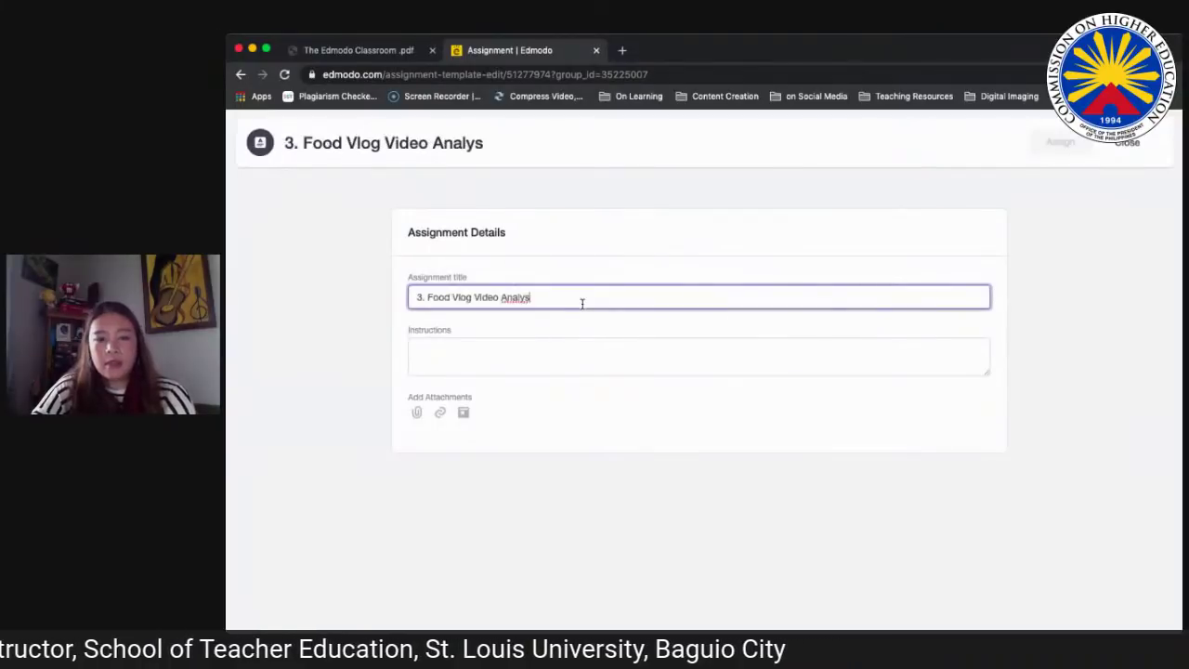
Step: Enter instructions describing a Food Vlog as a result of good Feature Writing and telling students to watch Erwan Heussaf's "81 Provinces: Nueva Ecija" Food Vlog
click(582, 346)
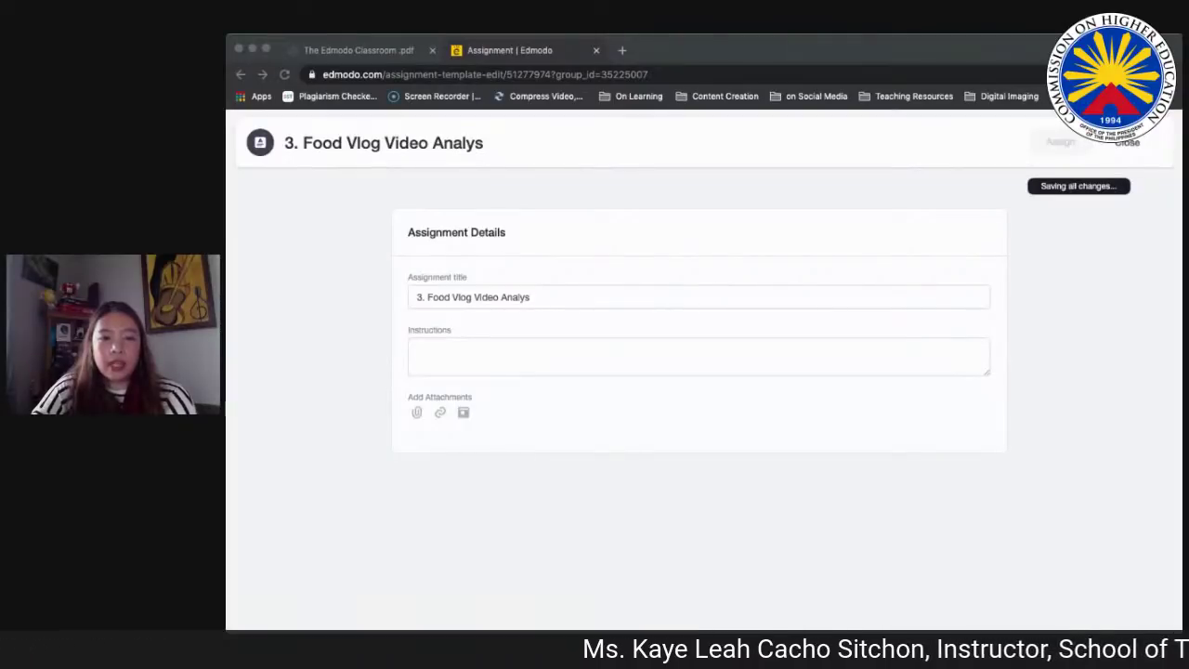
click(625, 339)
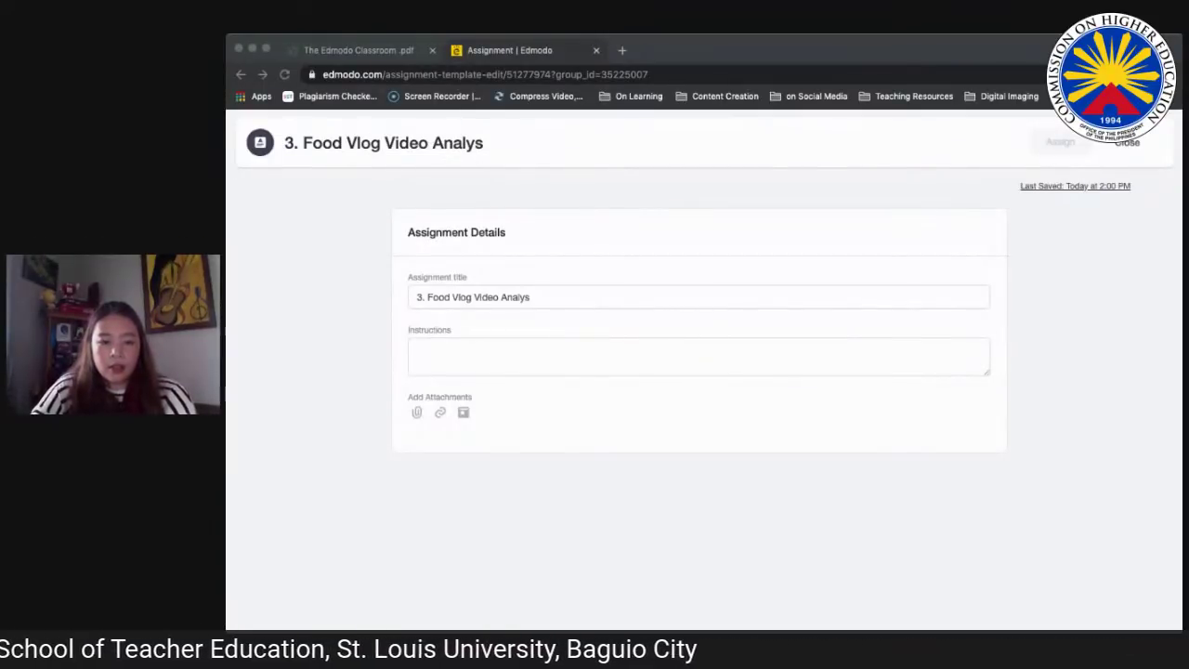
click(616, 366)
text(A Food Vlog is a result of good Feature Writing. Now that you have an understanding on the Elements of Feature Writing, watch Erwan Heussaf ' s Food Vlog, " 81 Provinces: Nueva Ecija | This Pig Blood Stew Makes Sure Nothing Goes To Waste In the Philippines)
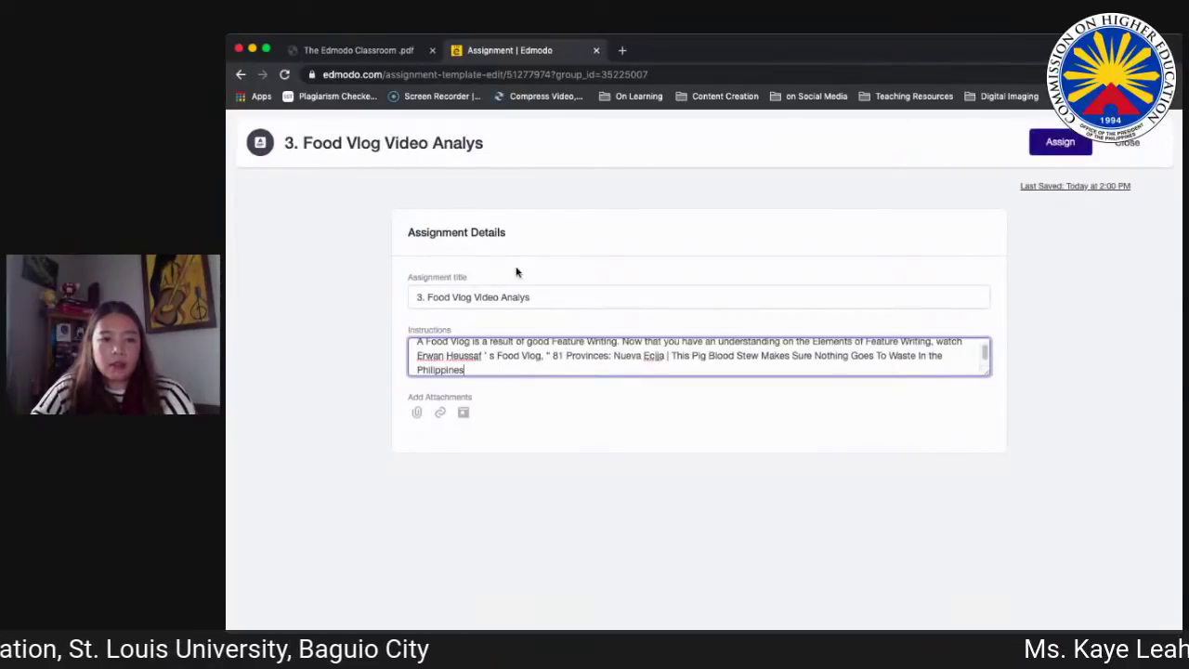
Step: Replace the assignment title with "Create a Food Vlog of a Bestseller in your Favorite Restaurant"
drag(536, 292, 396, 300)
text(Create a V)
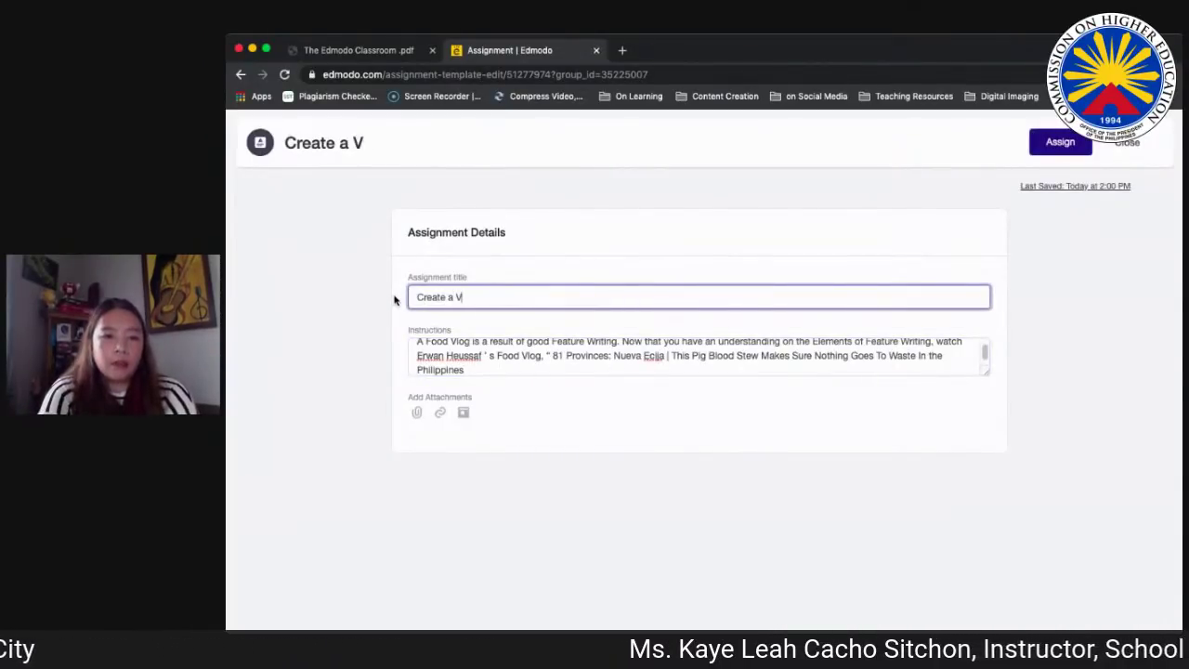
key(BackSpace)
text(Food Vlog o)
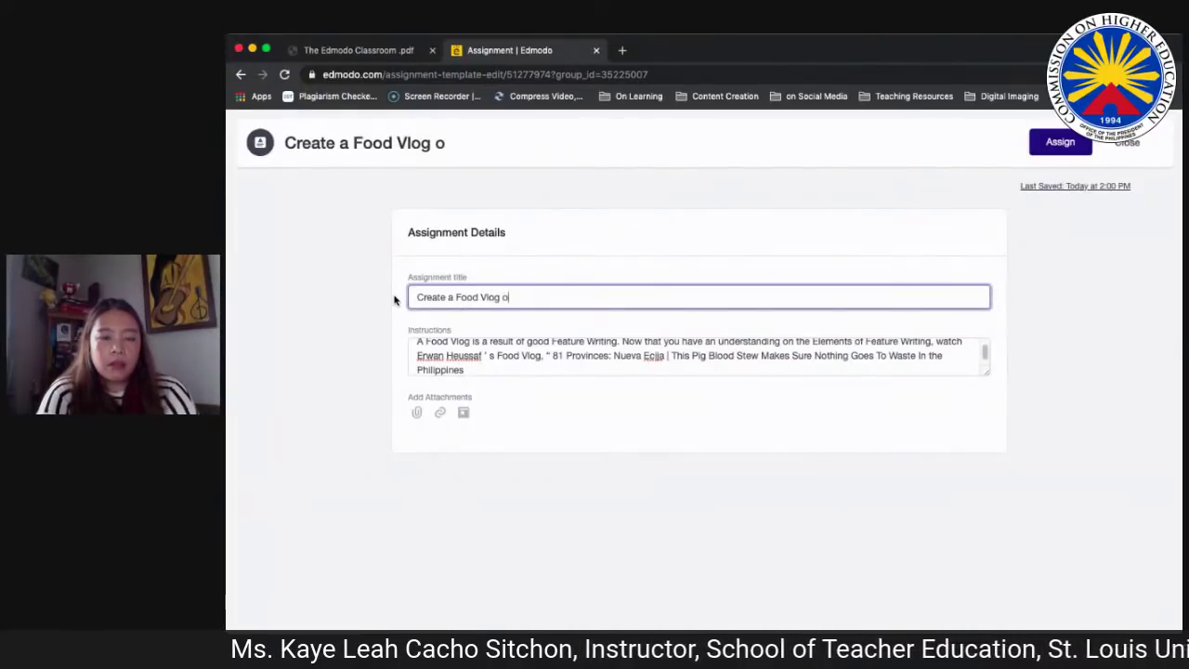
text(f your)
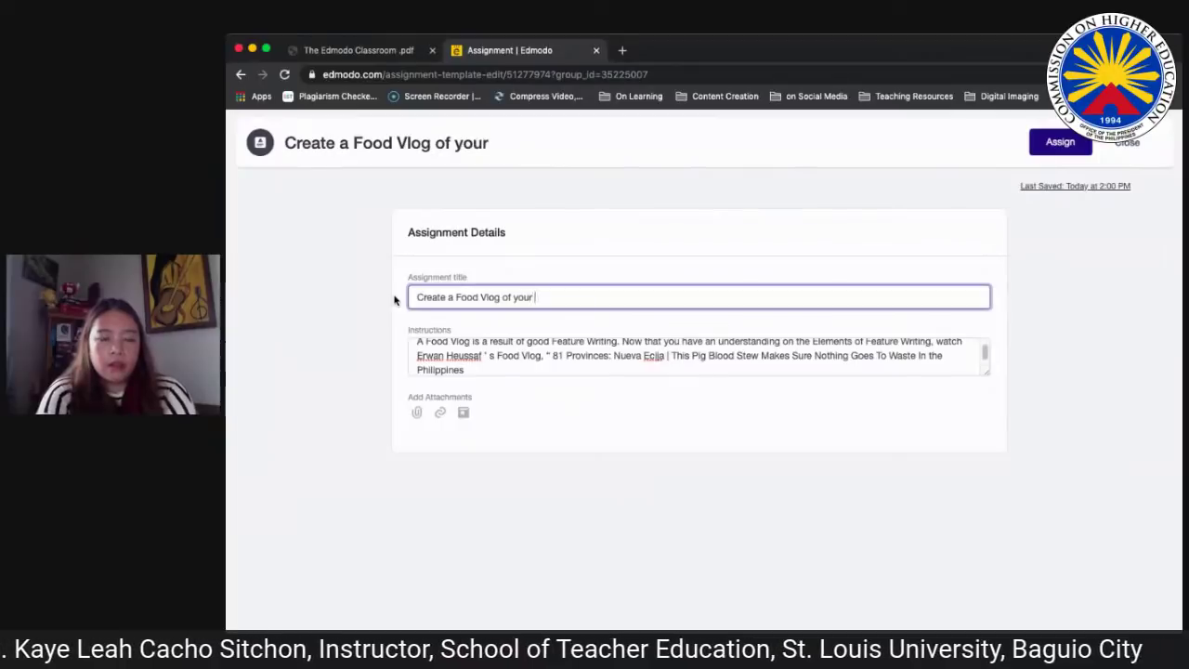
key(BackSpace)
key(BackSpace)
key(BackSpace)
text(the)
key(BackSpace)
key(BackSpace)
key(BackSpace)
text(a )
text(Bestsel)
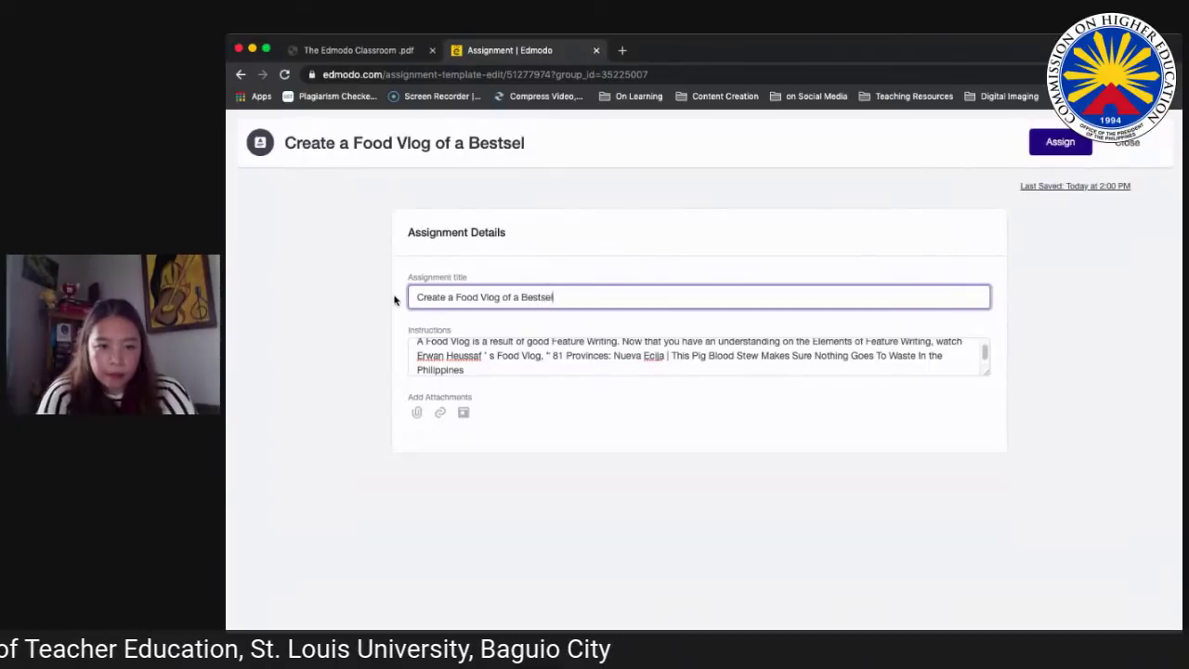
text(ler in your Favorit)
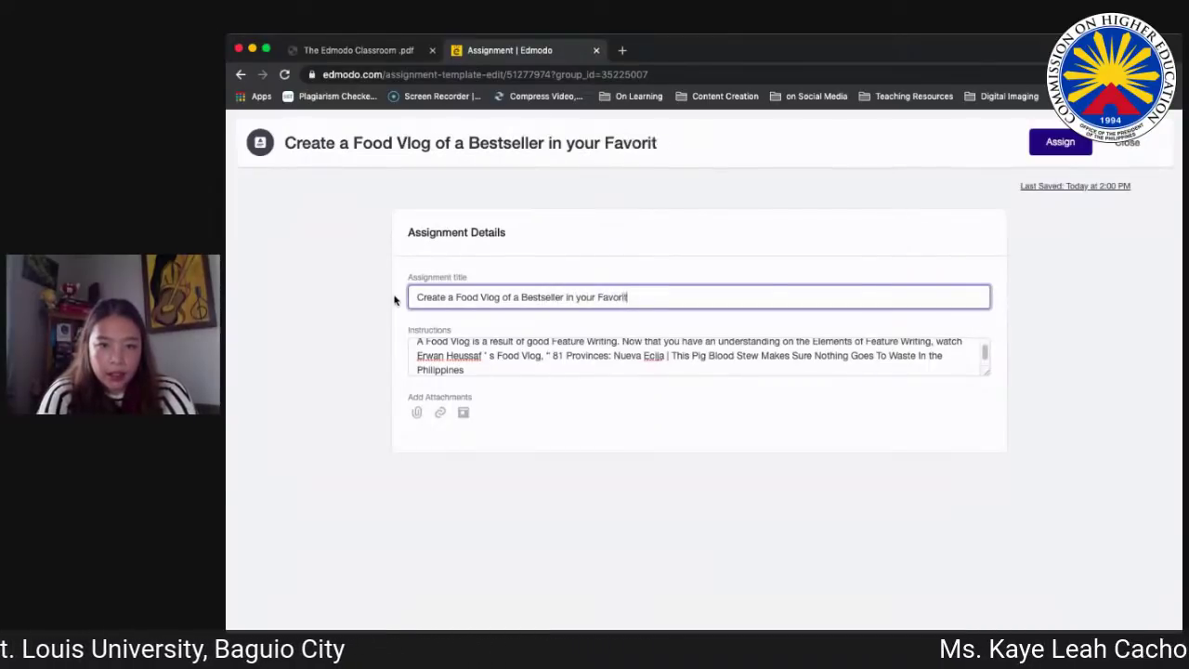
text(e Restaurant)
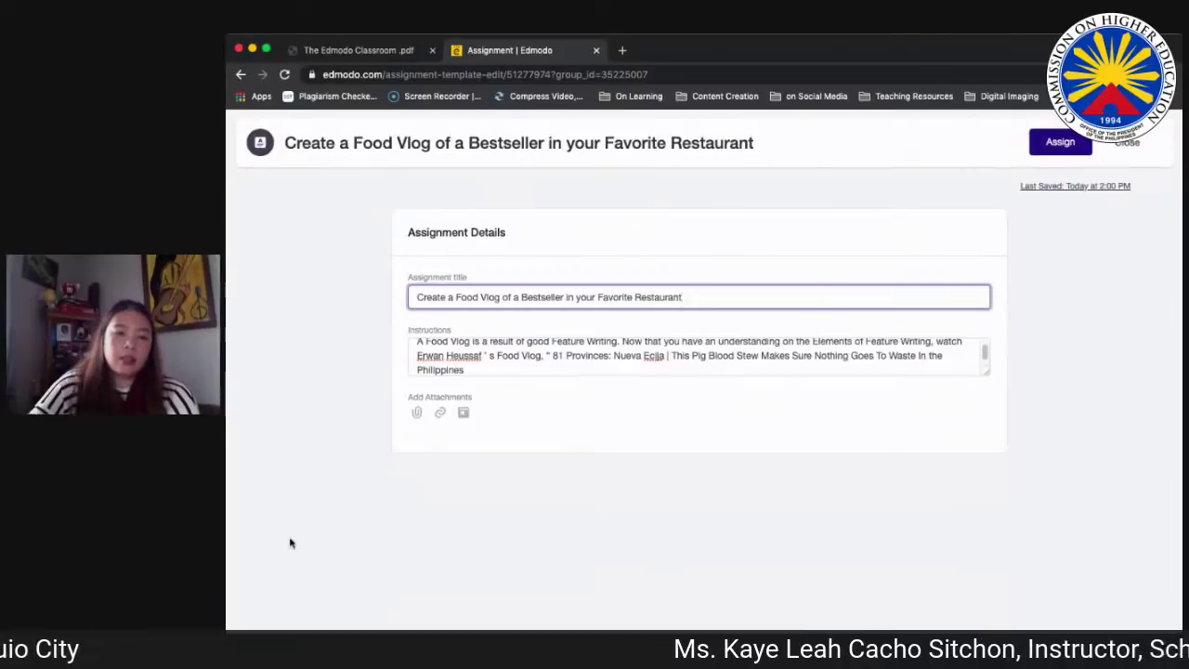
click(600, 369)
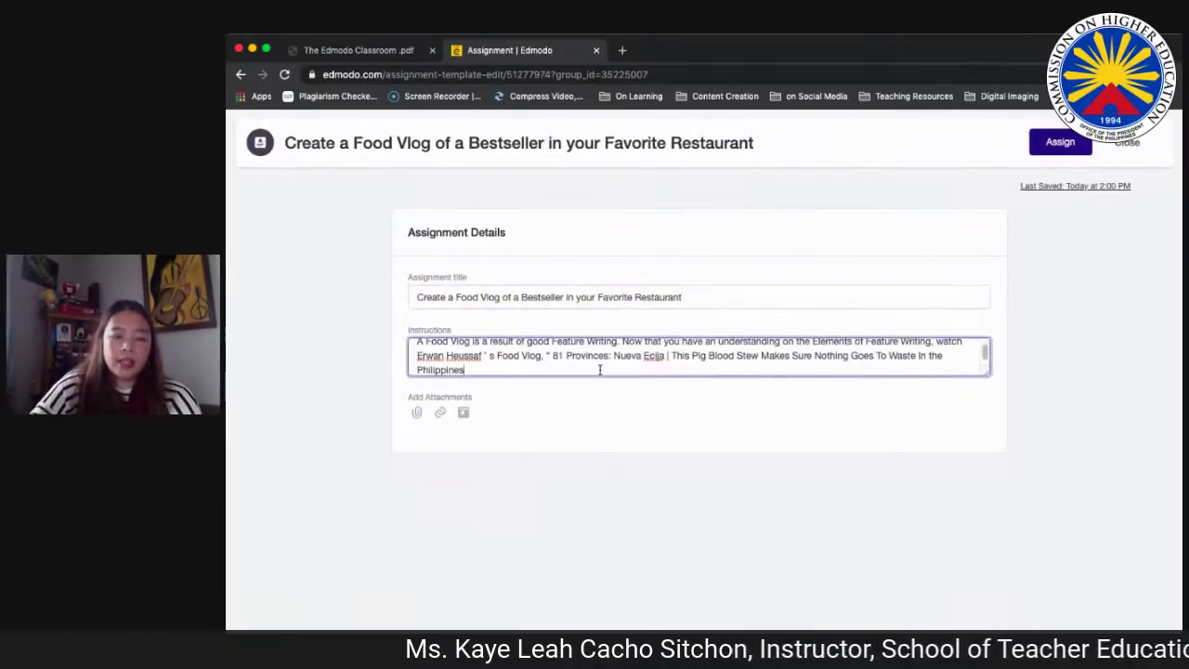
text(.)
key(Return)
key(Return)
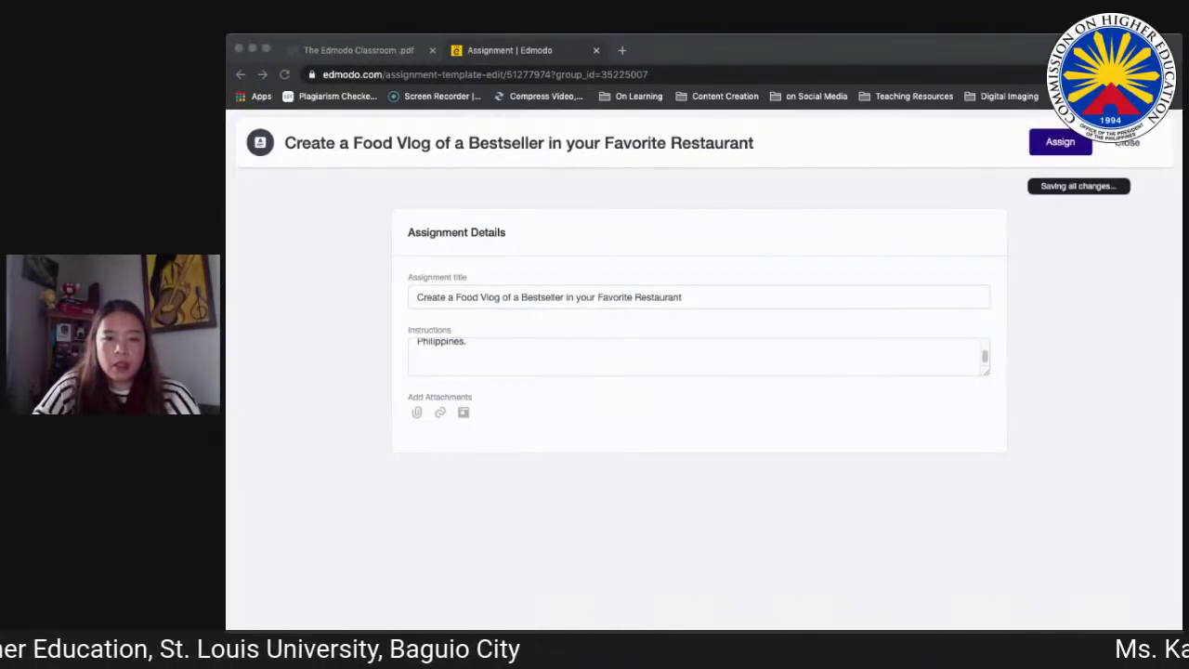
click(637, 370)
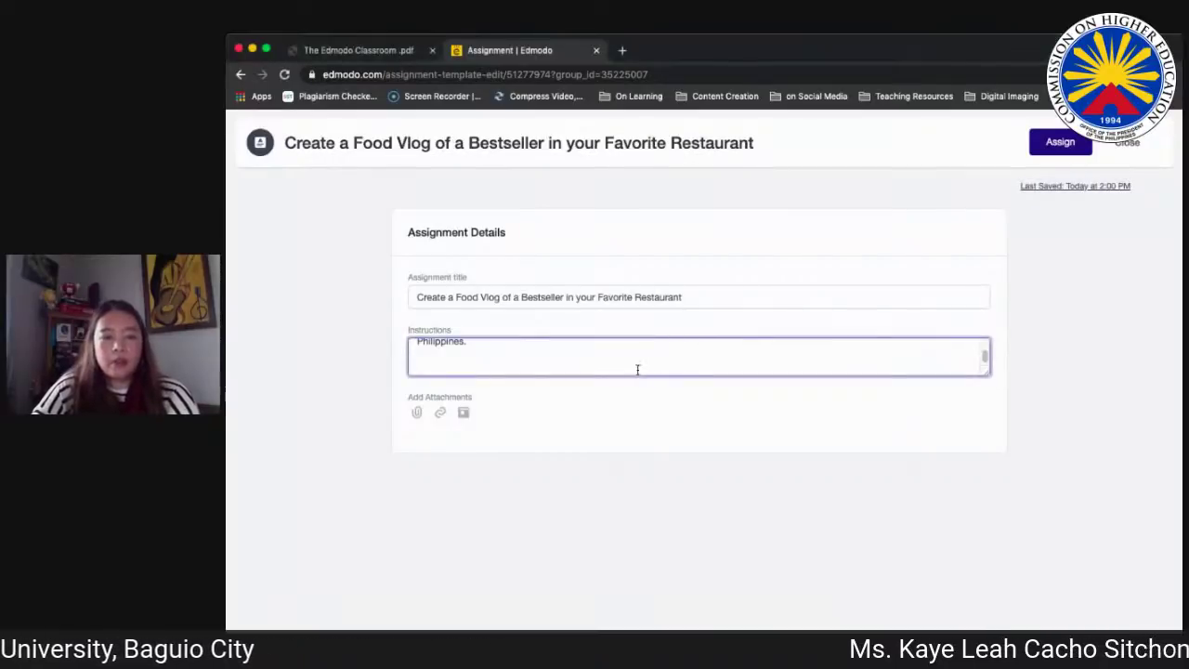
key(ctrl+v)
scroll(687, 355, up, 5)
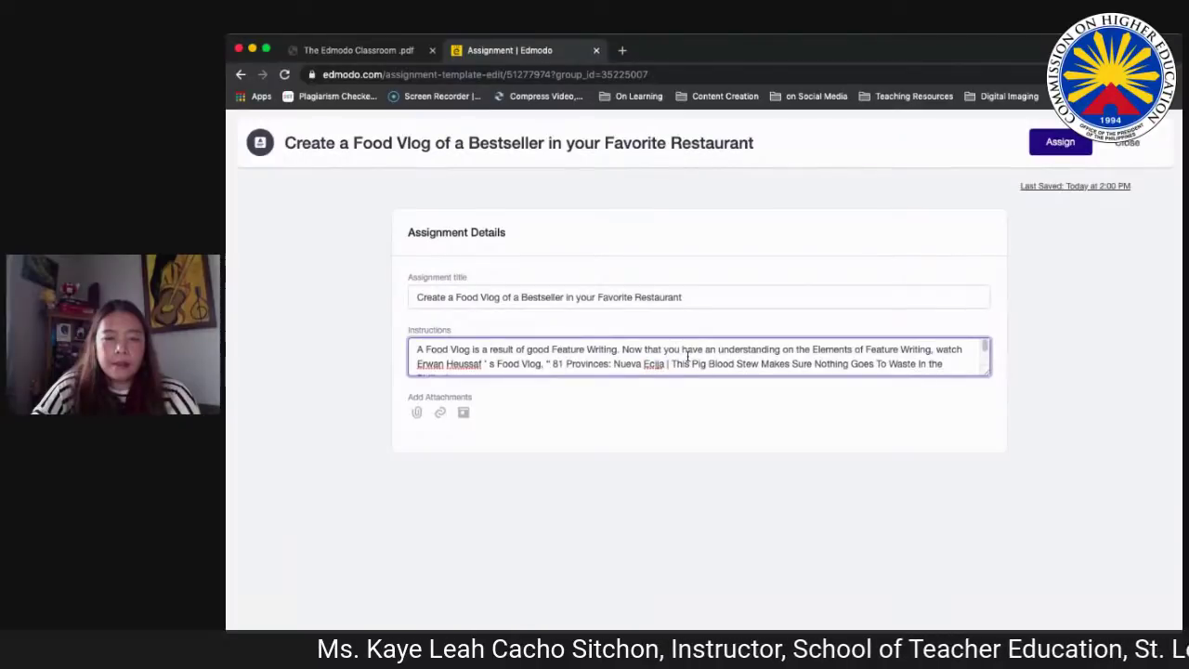
scroll(688, 358, down, 5)
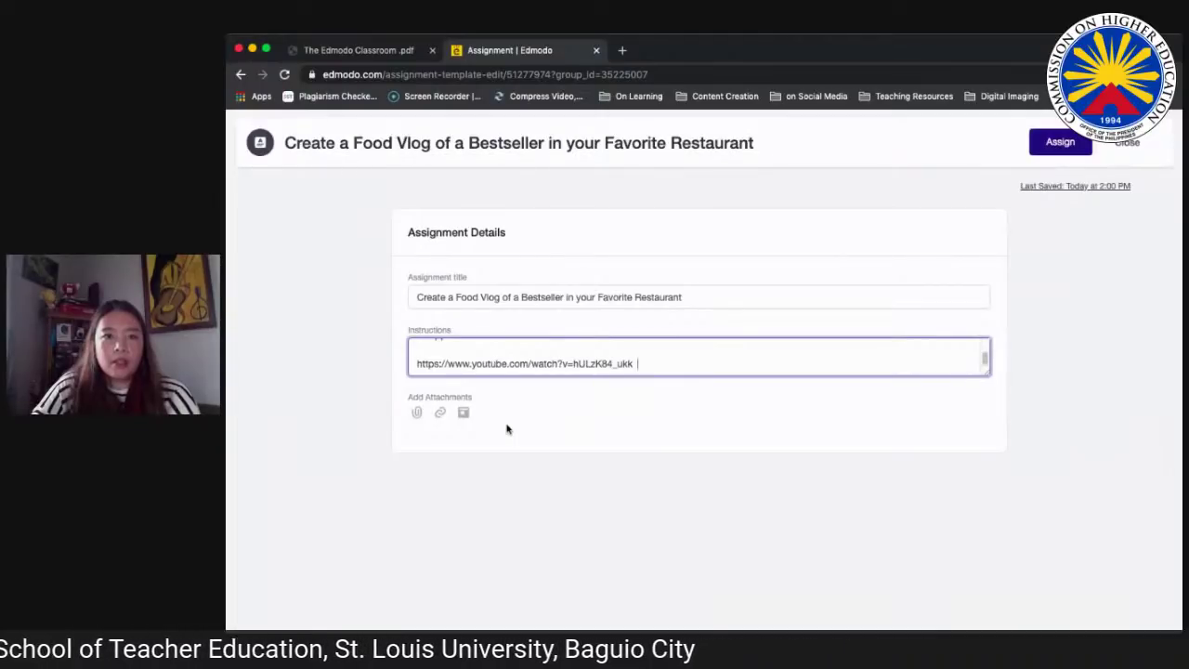
key(super+Tab)
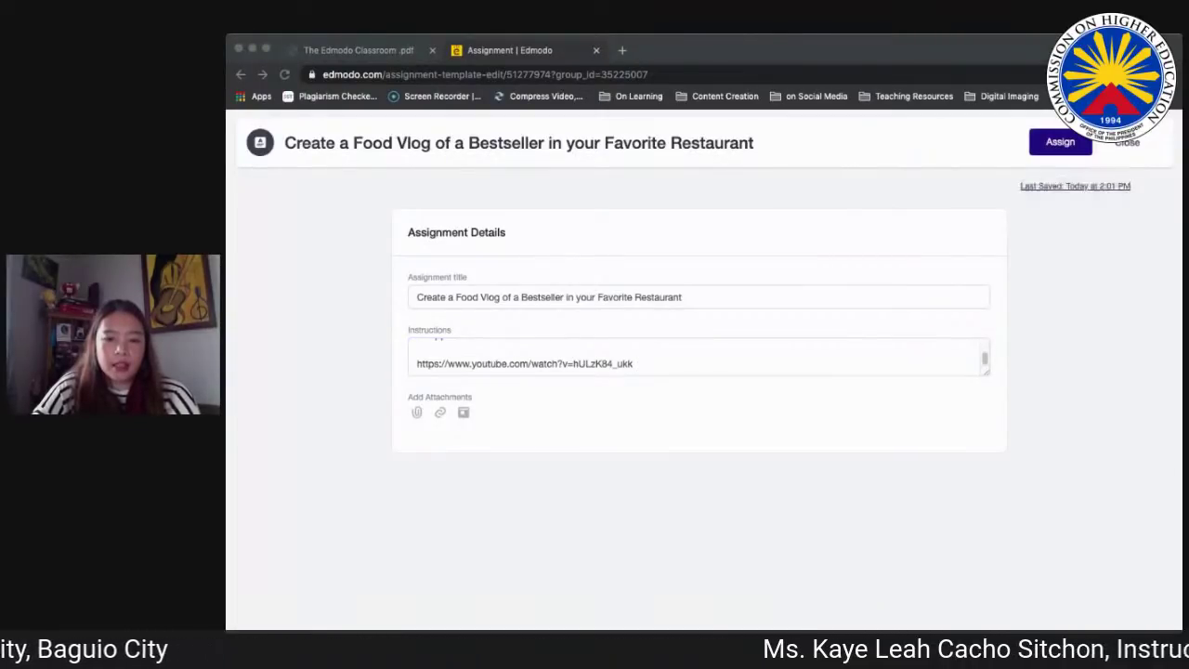
key(super+Tab)
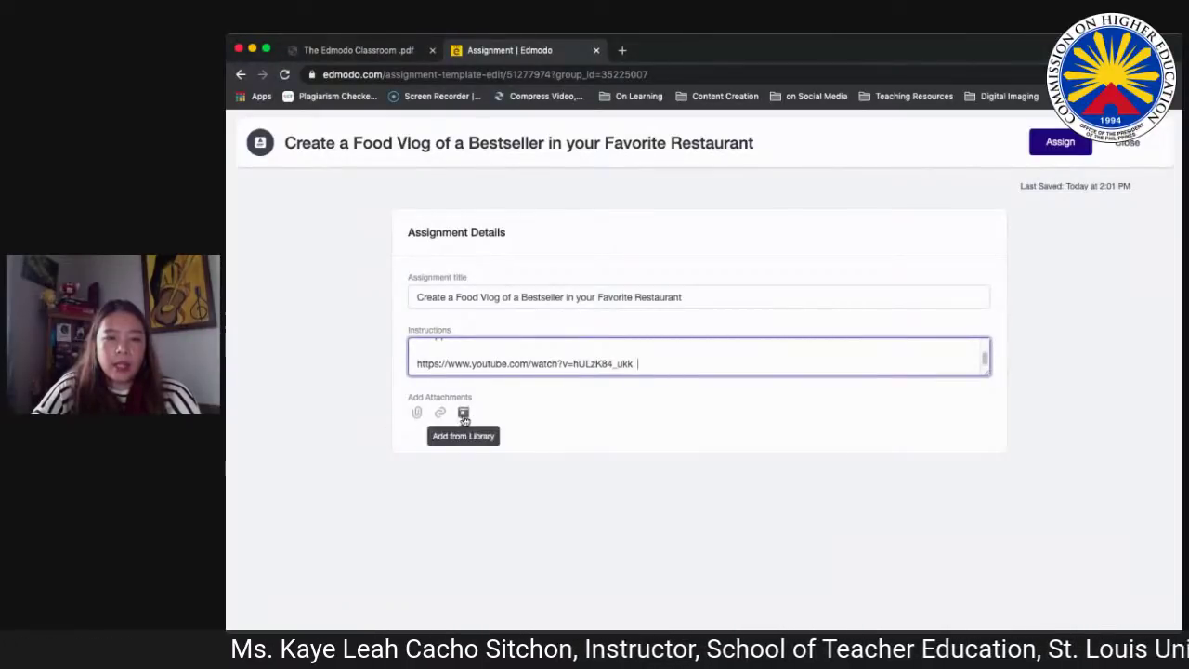
Step: Start assigning the Food Vlog assignment to Writing for Social Media, due 06/05/2020 and locked after the due date
click(1059, 143)
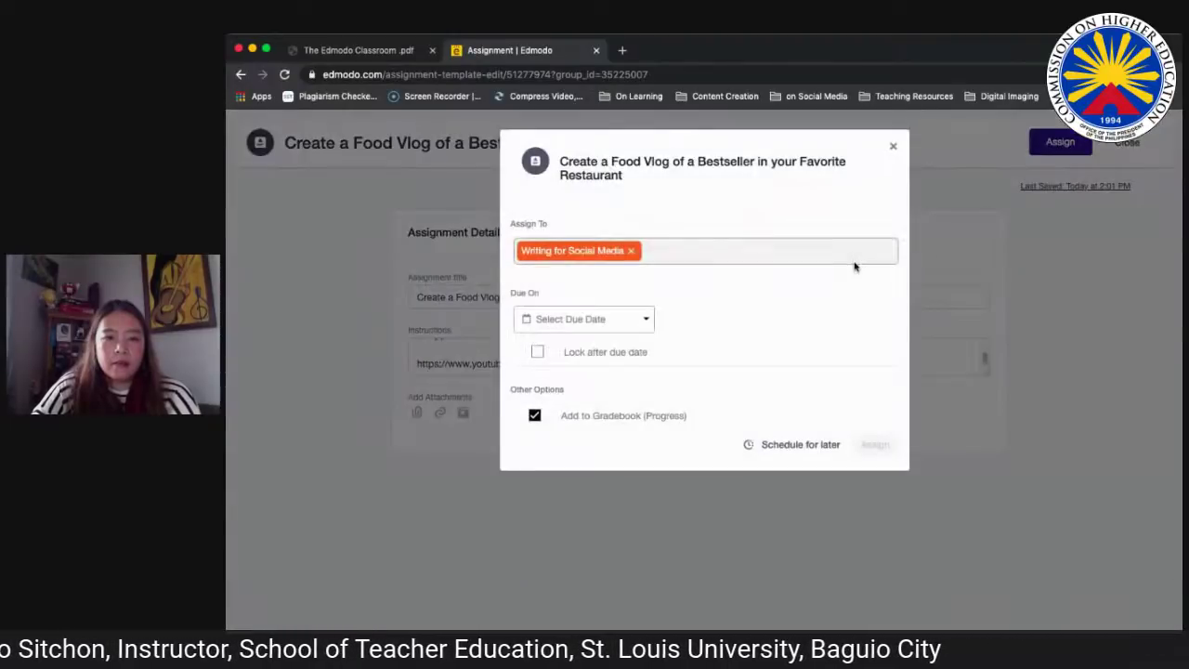
click(641, 321)
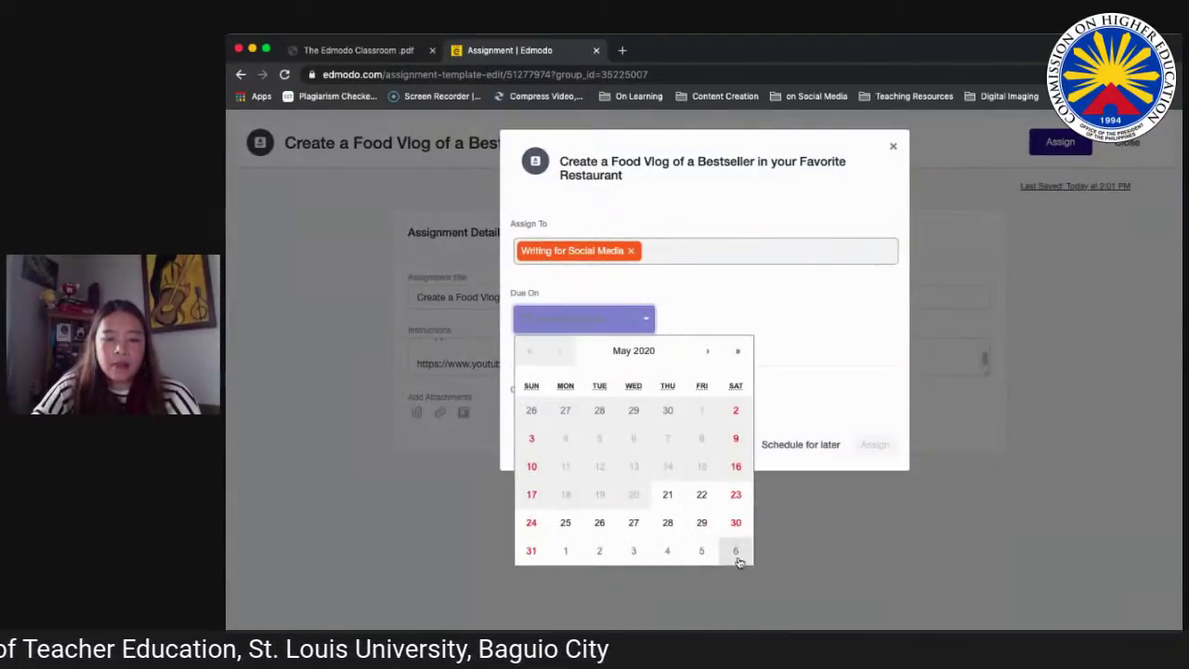
click(709, 352)
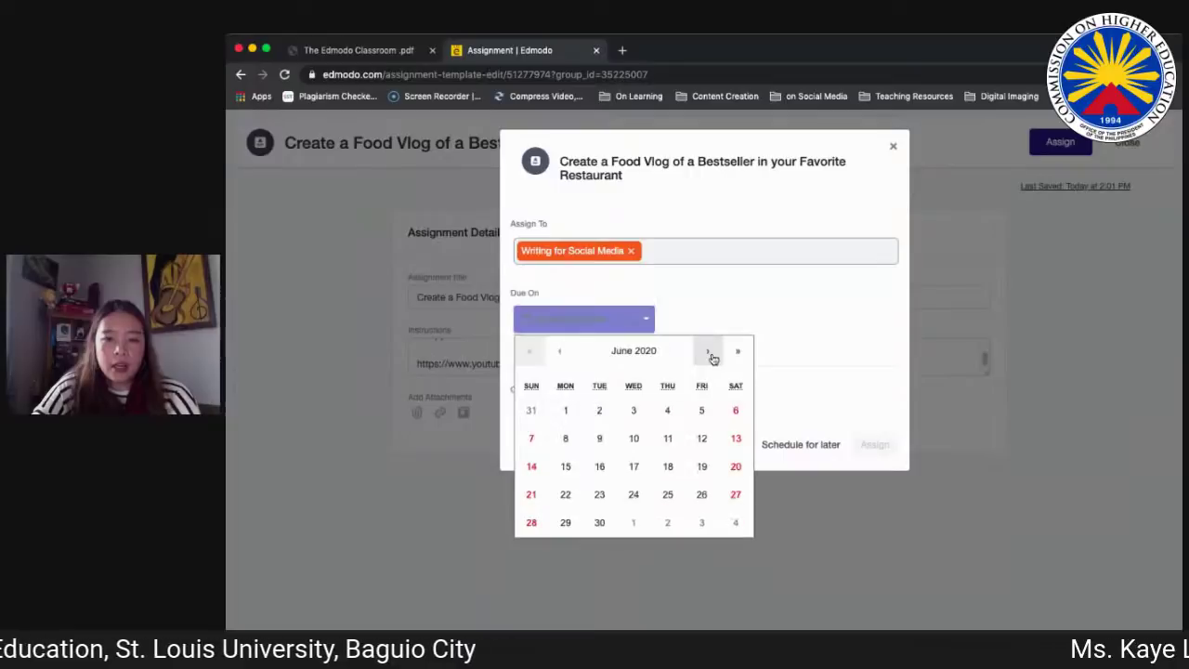
click(703, 410)
click(538, 352)
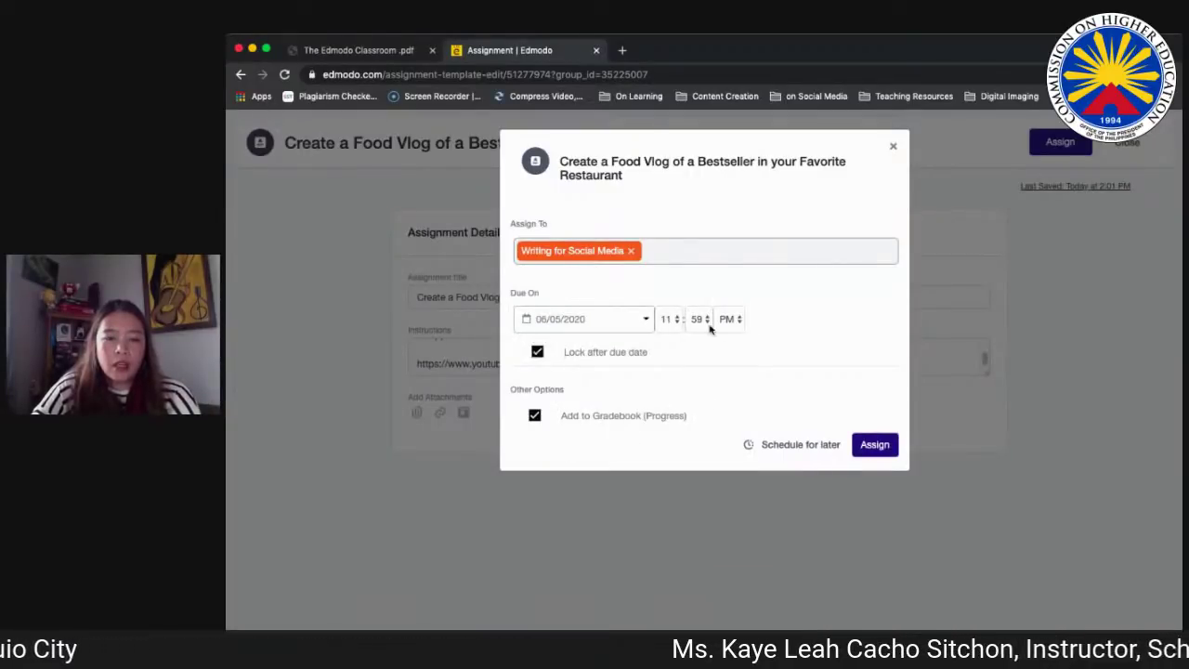
Step: Set the due time to 8:00 PM and assign the Food Vlog assignment to the class
click(671, 320)
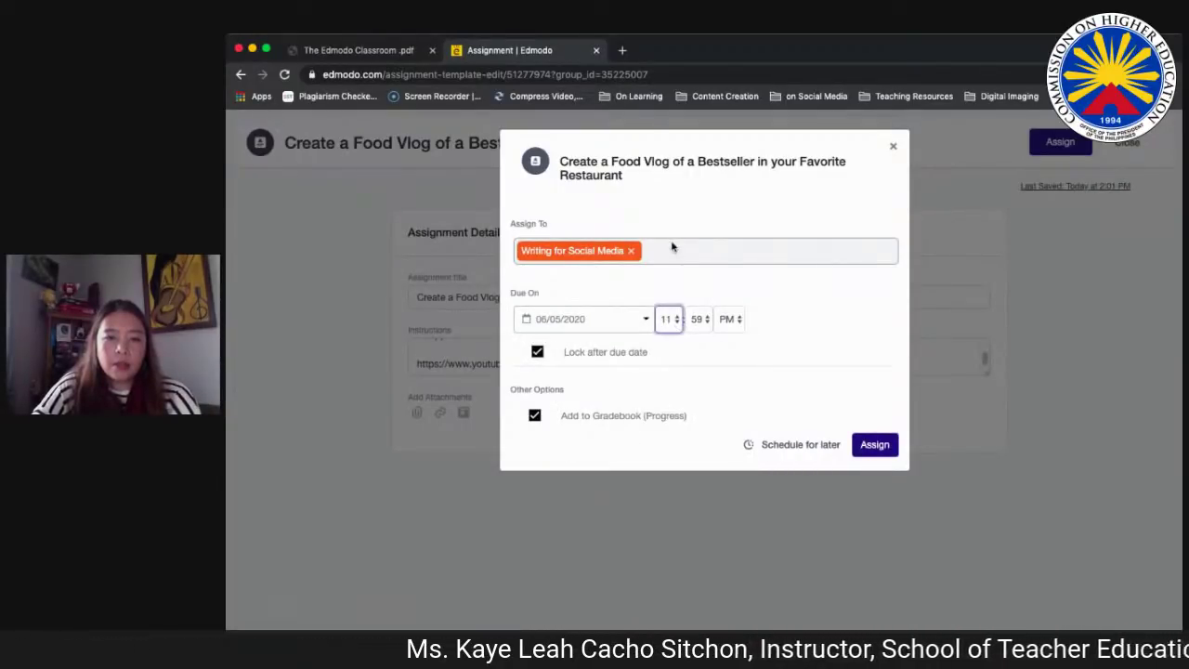
key(8)
click(700, 320)
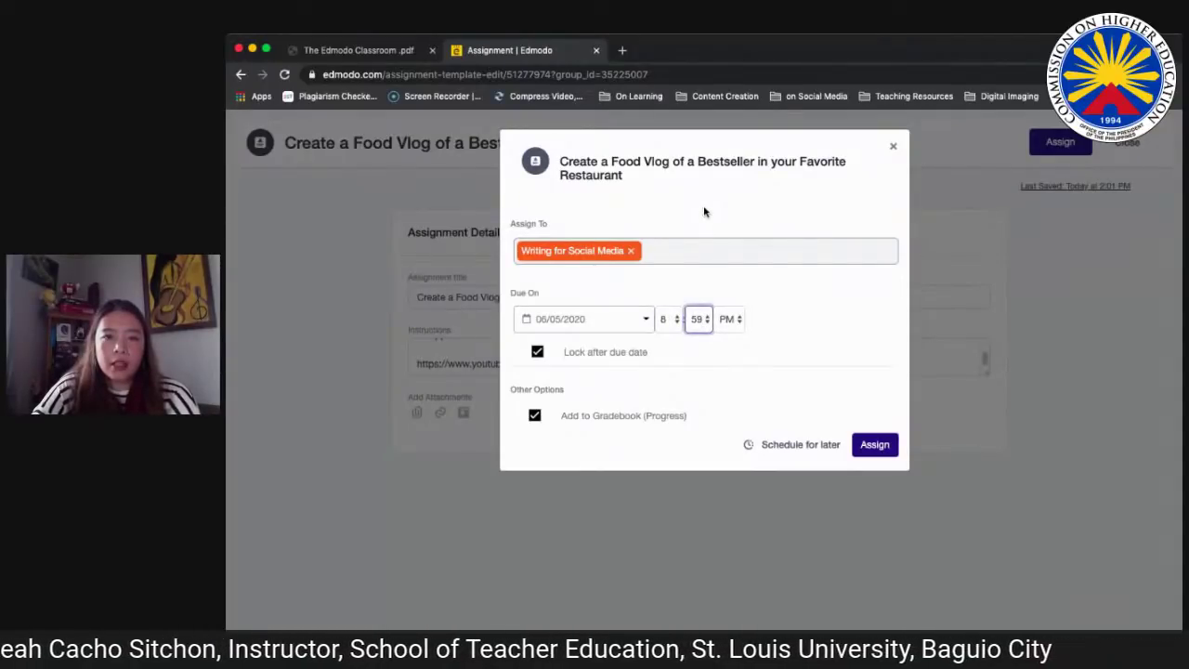
text(00)
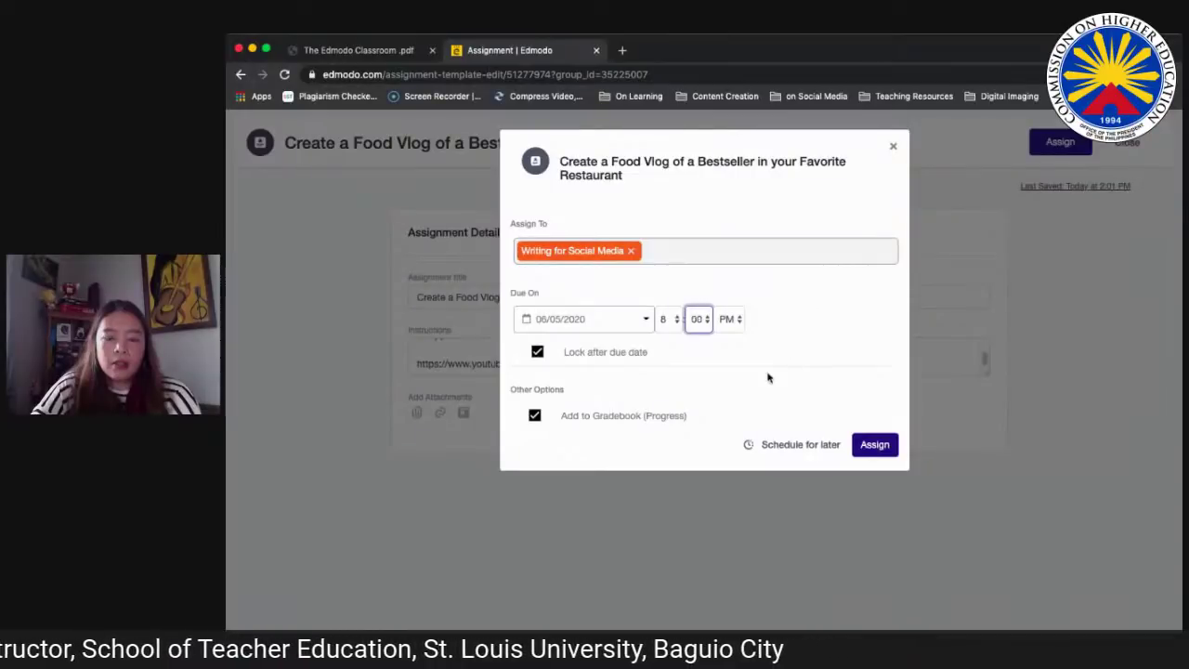
click(882, 455)
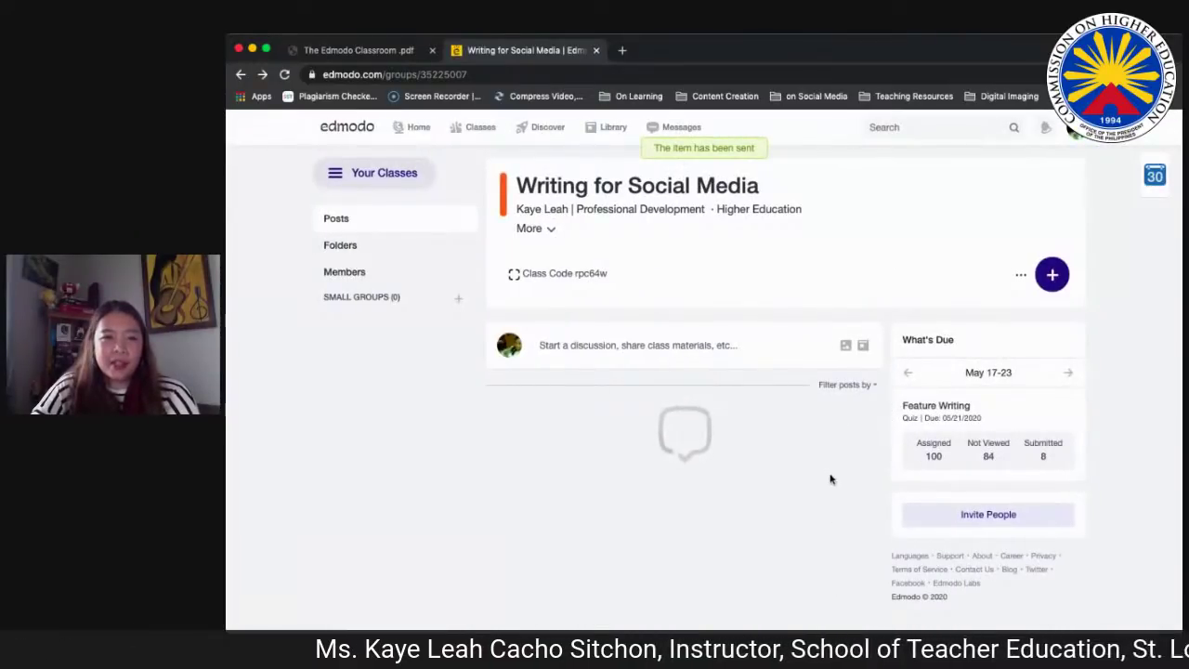
Step: View the YouTube link from the posted Food Vlog assignment, and return to The Edmodo Classroom PDF slides
scroll(831, 477, down, 5)
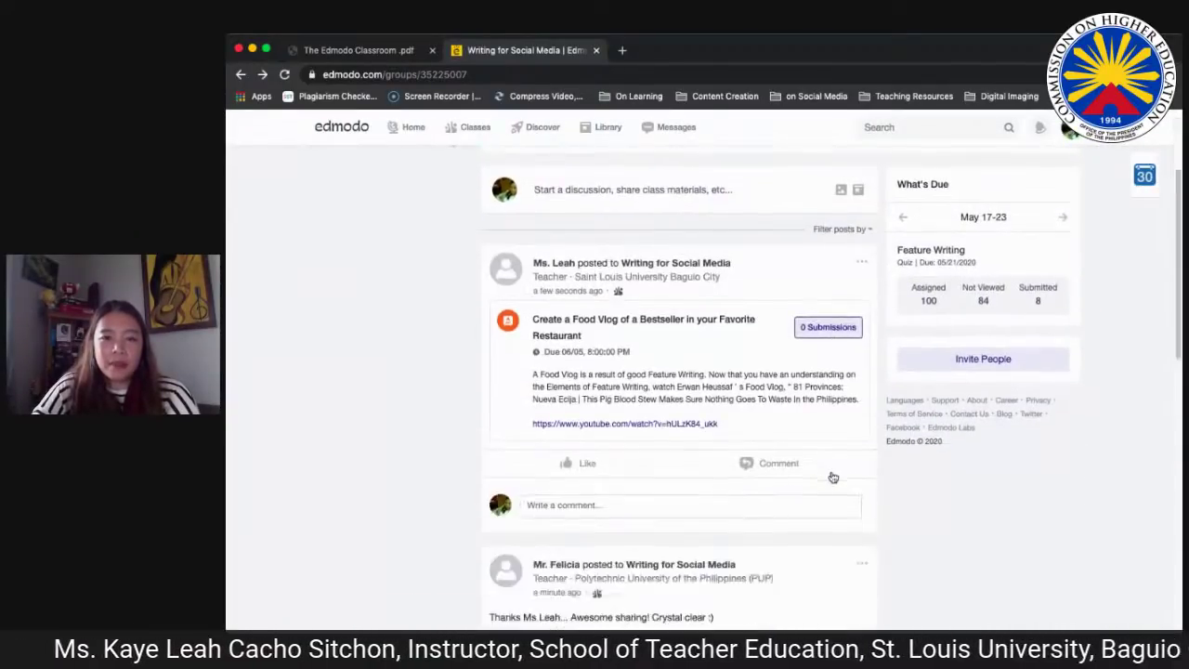
click(646, 427)
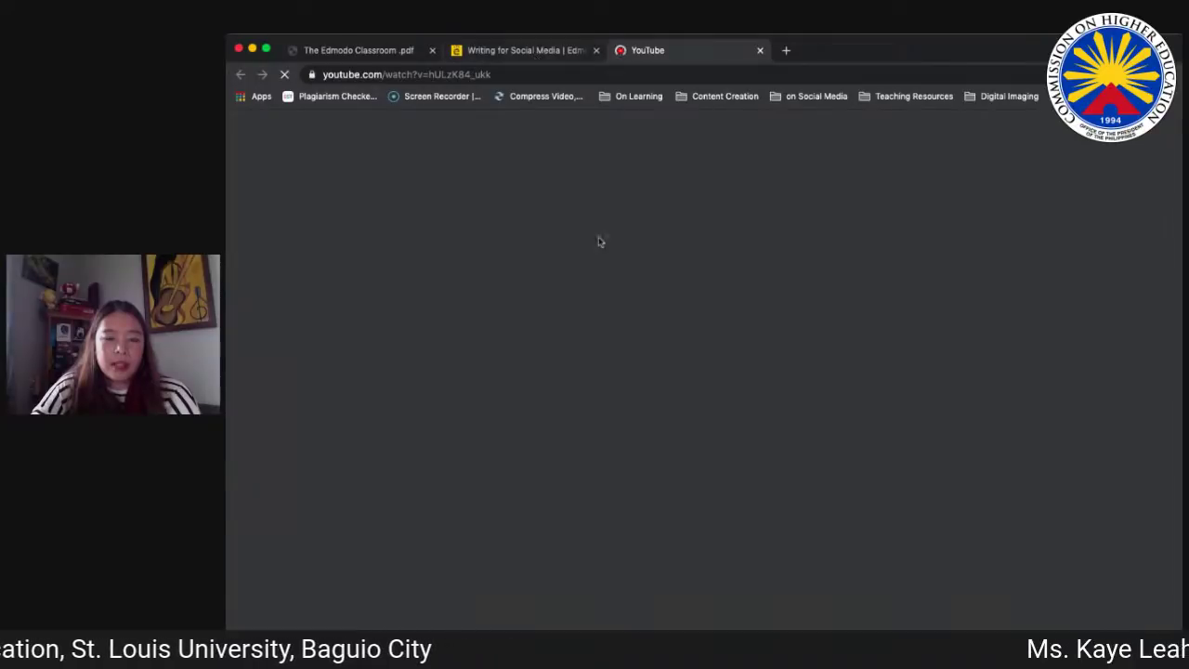
click(555, 54)
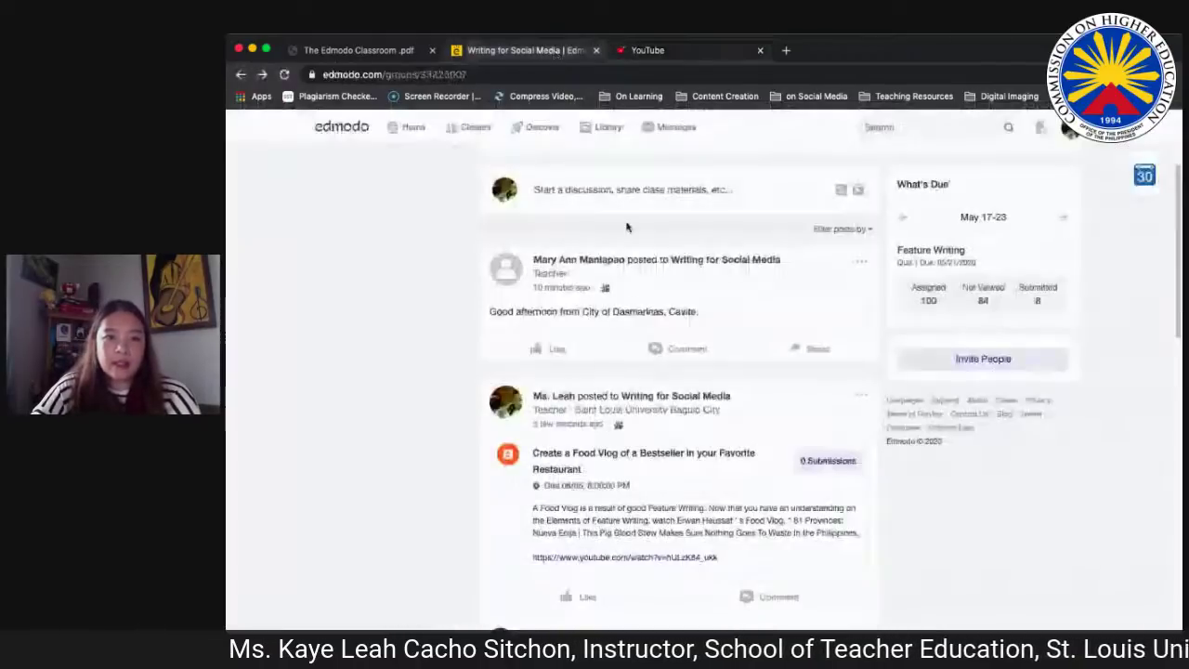
click(661, 52)
click(533, 56)
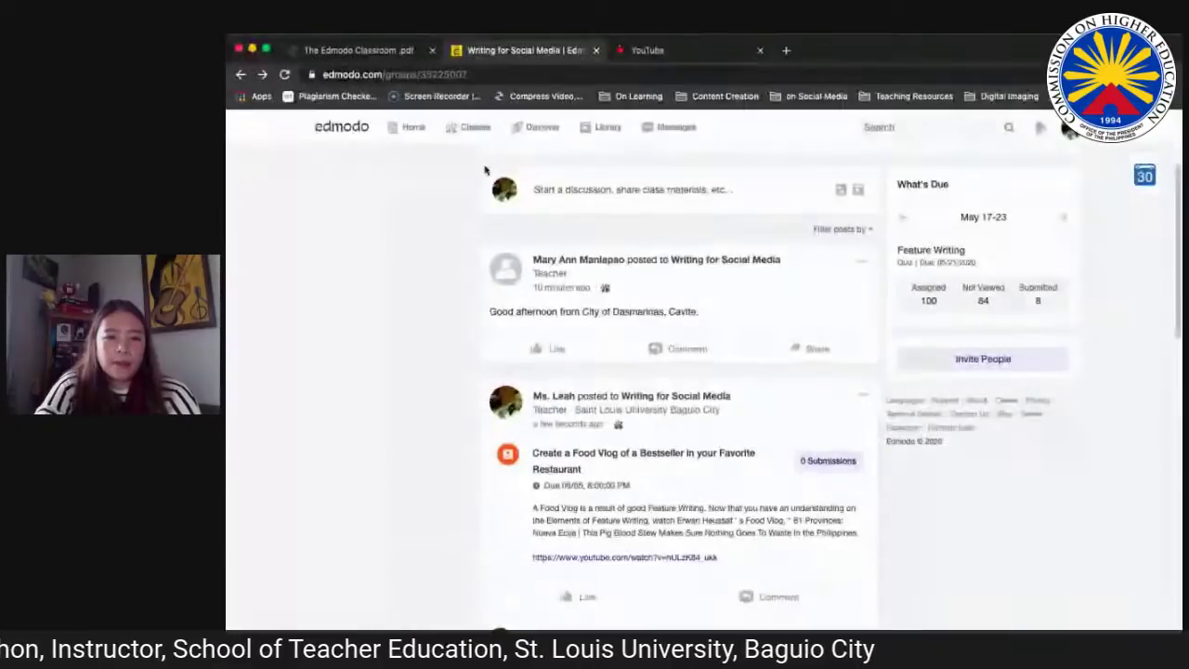
click(395, 54)
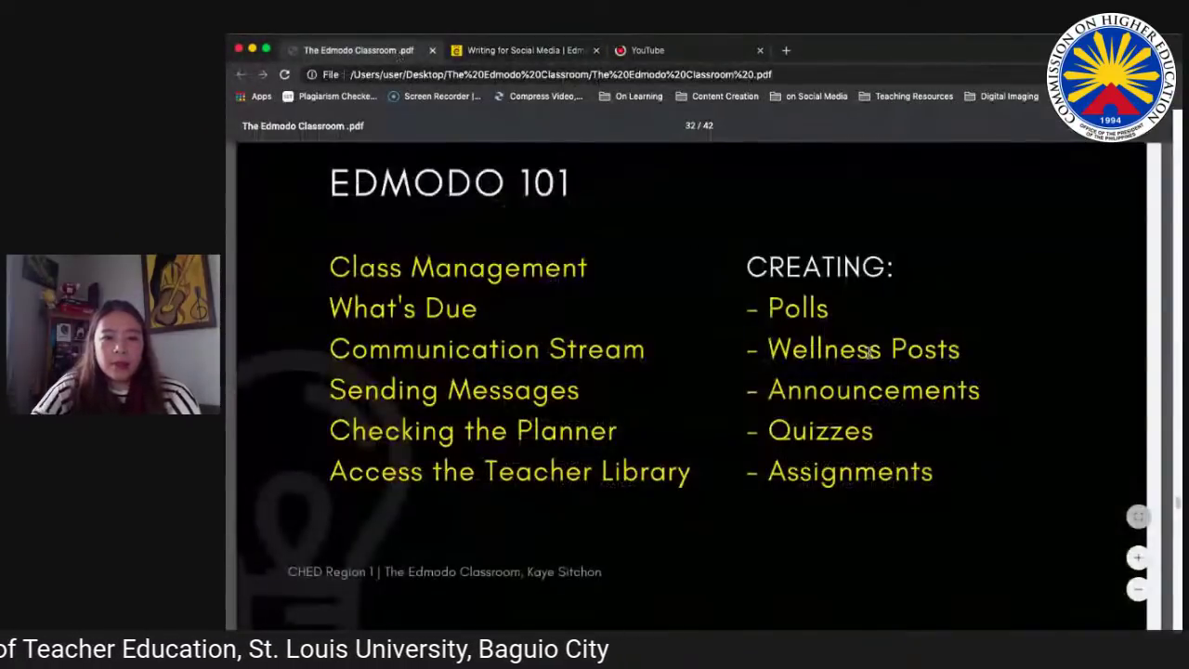